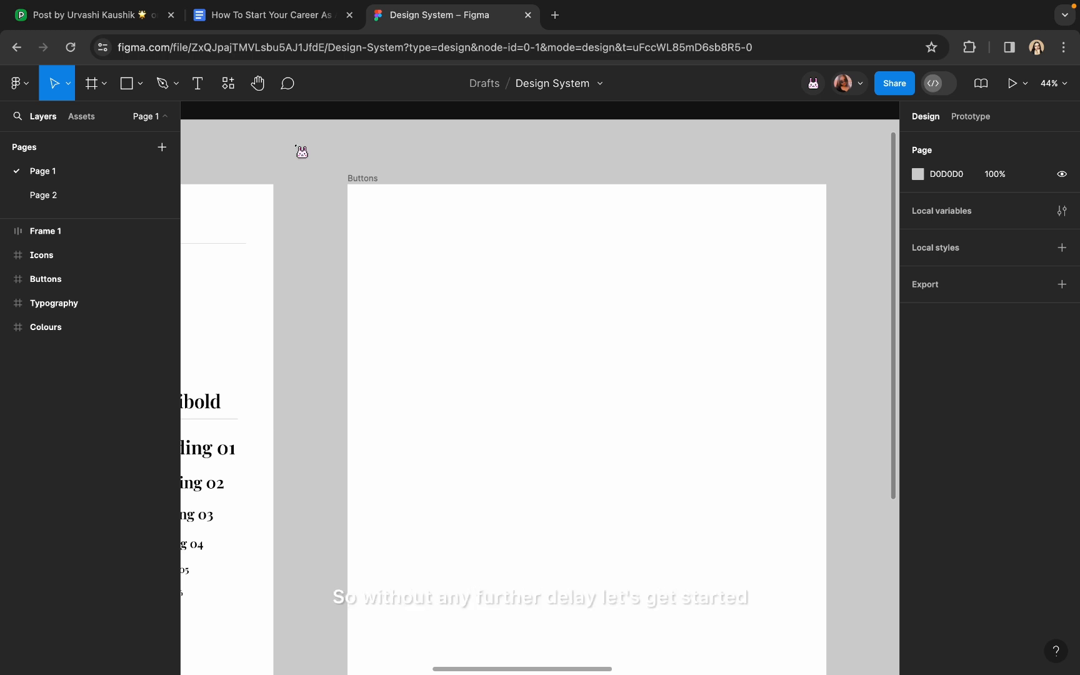
Copy the Typography heading and divider into the Buttons frame, snapped to its left margin
click(371, 192)
scroll(369, 183, down, 3)
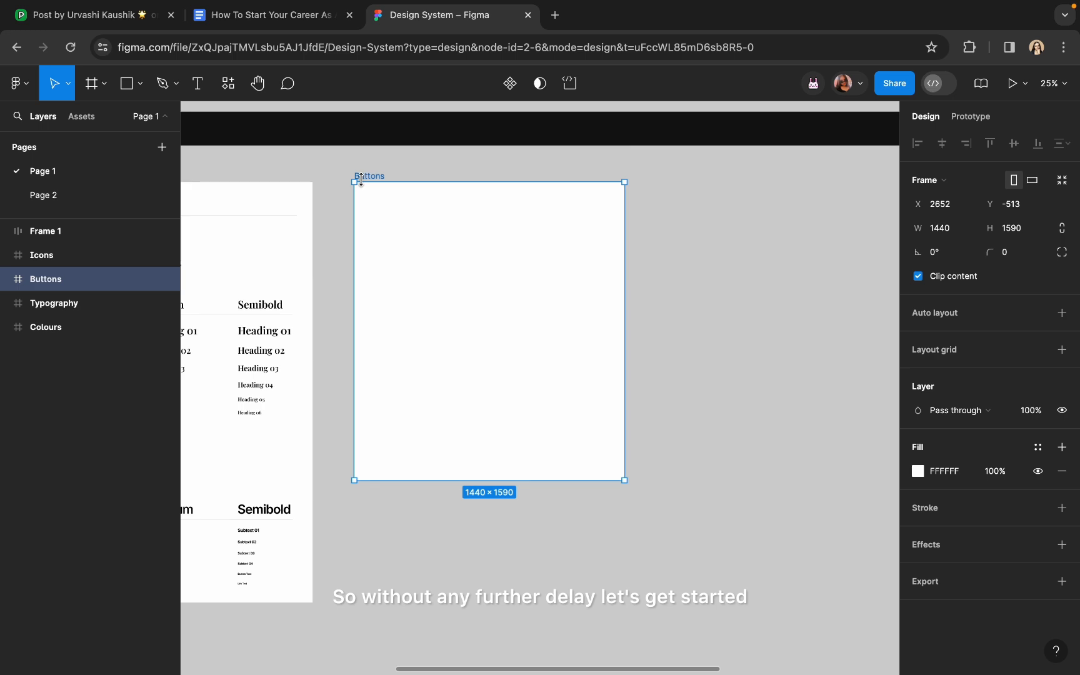
scroll(356, 184, up, 4)
scroll(349, 187, up, 1)
click(351, 169)
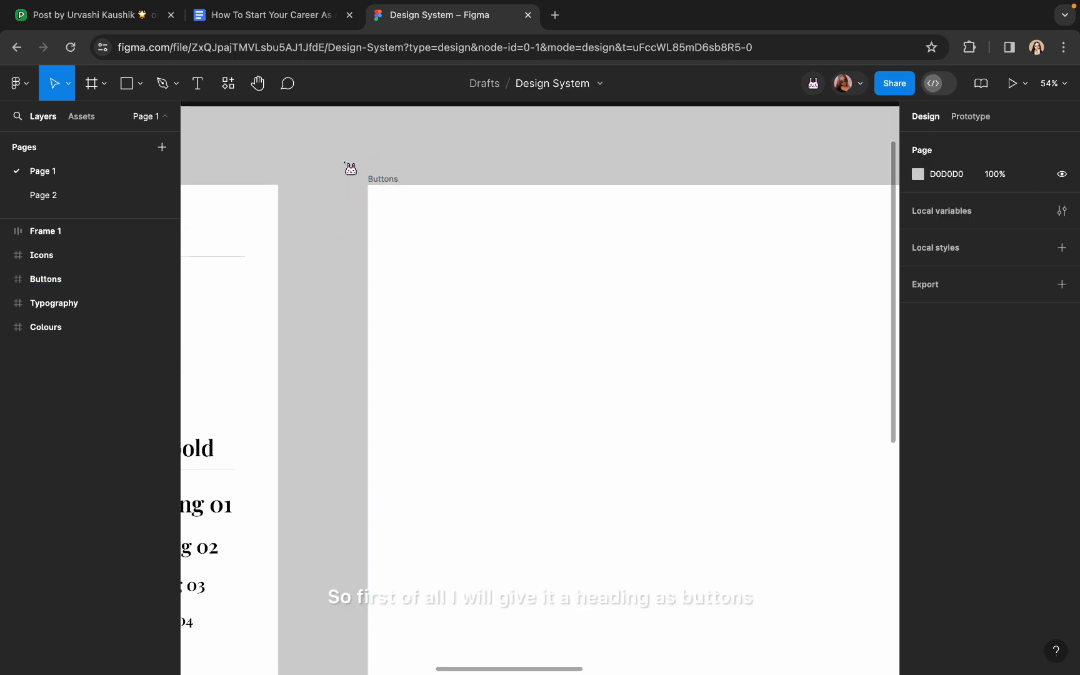
scroll(265, 285, down, 3)
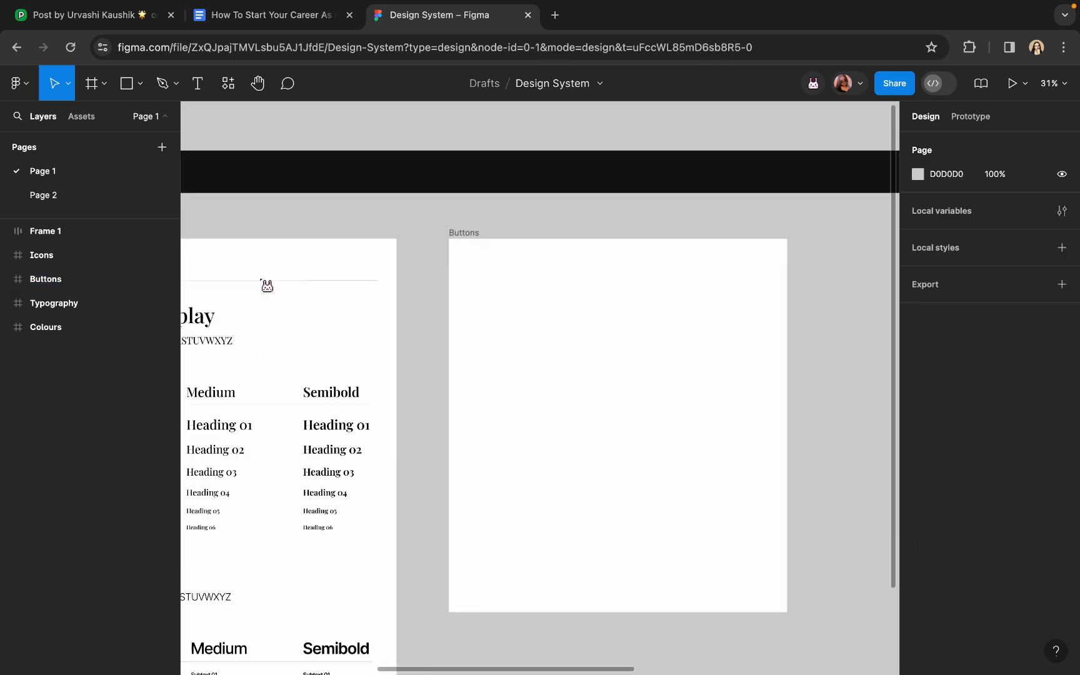
click(342, 271)
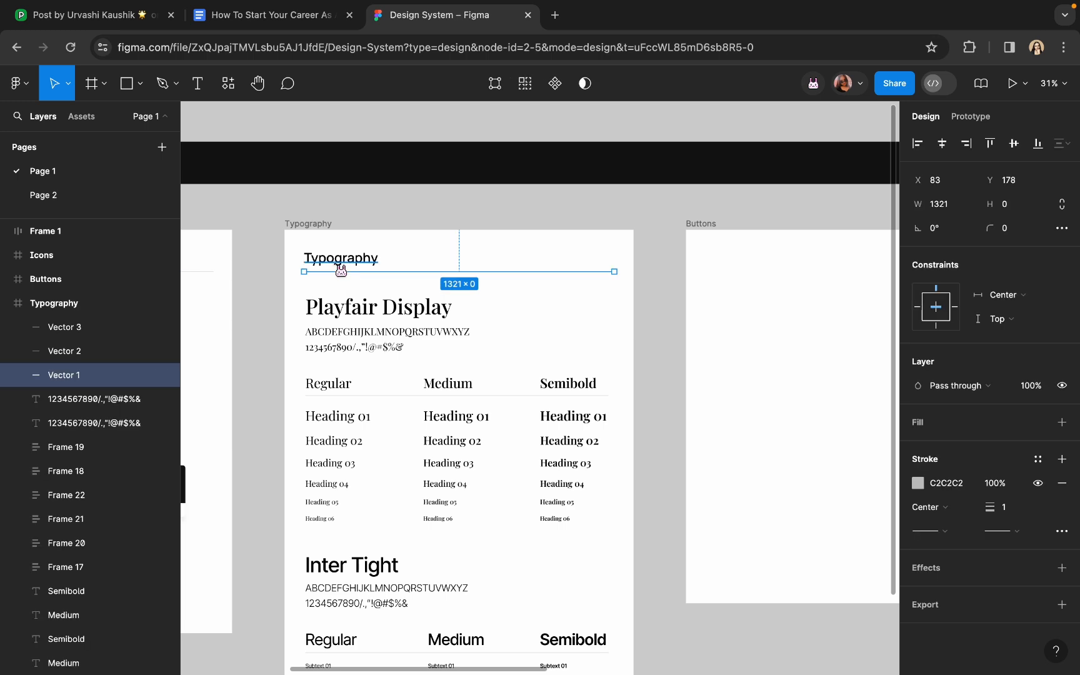
drag(337, 268, 745, 260)
scroll(742, 255, right, 3)
scroll(712, 259, up, 1)
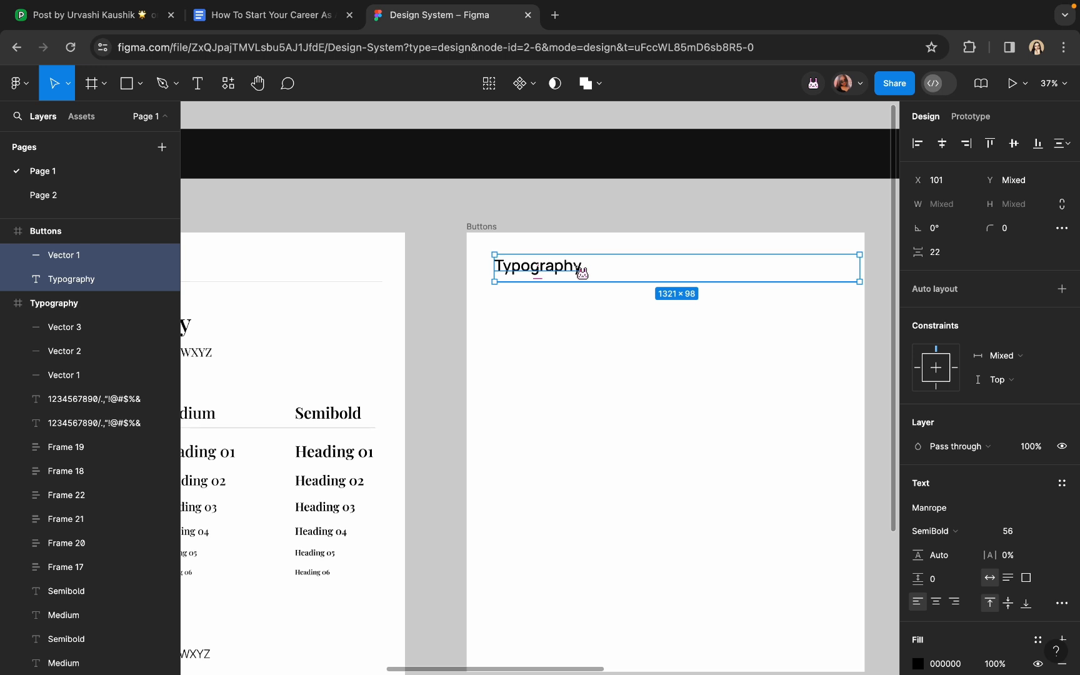
drag(579, 272, 569, 271)
scroll(565, 271, up, 2)
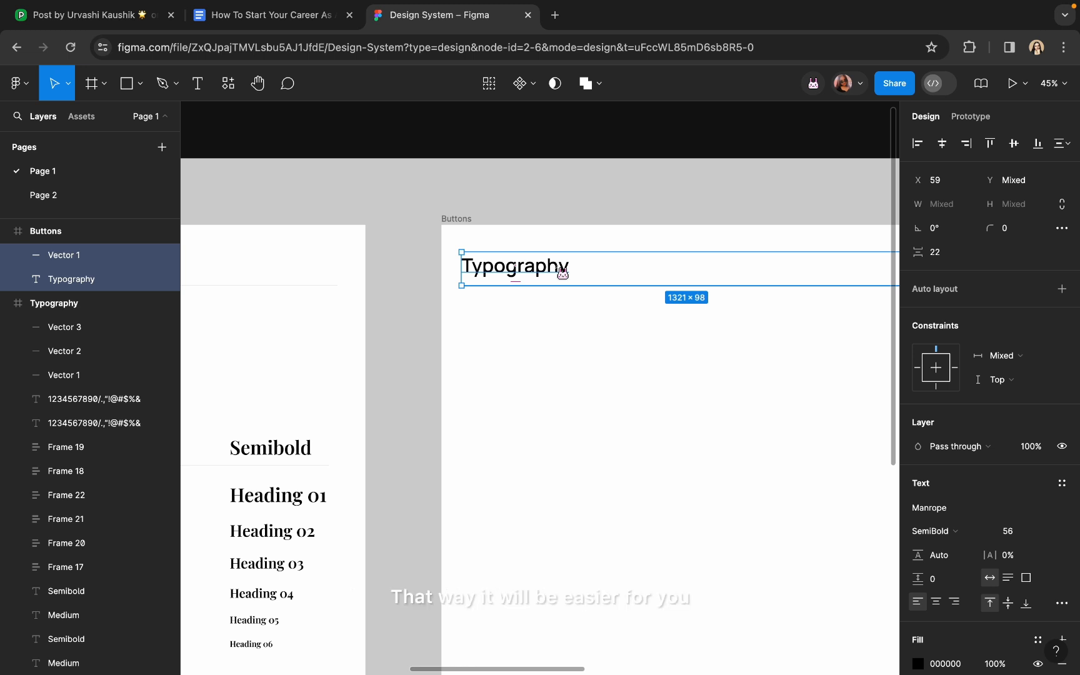
Retype the copied Typography heading as 'Buttons' and deselect it
double_click(555, 272)
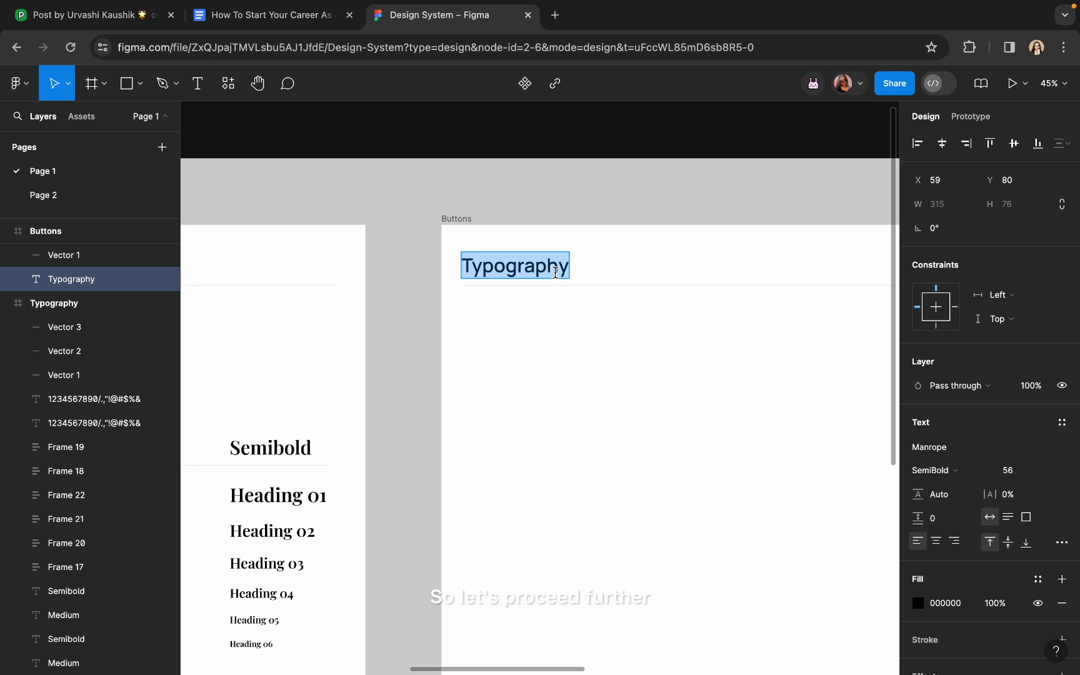
text(Buttons)
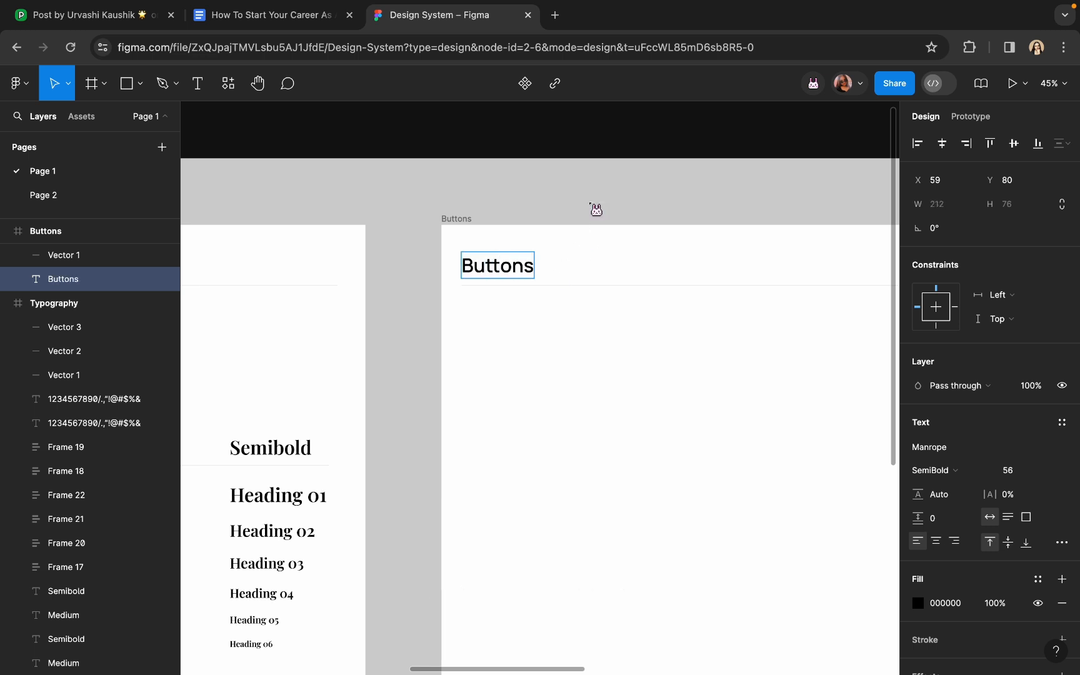
key(Escape)
scroll(593, 209, right, 3)
scroll(594, 208, down, 1)
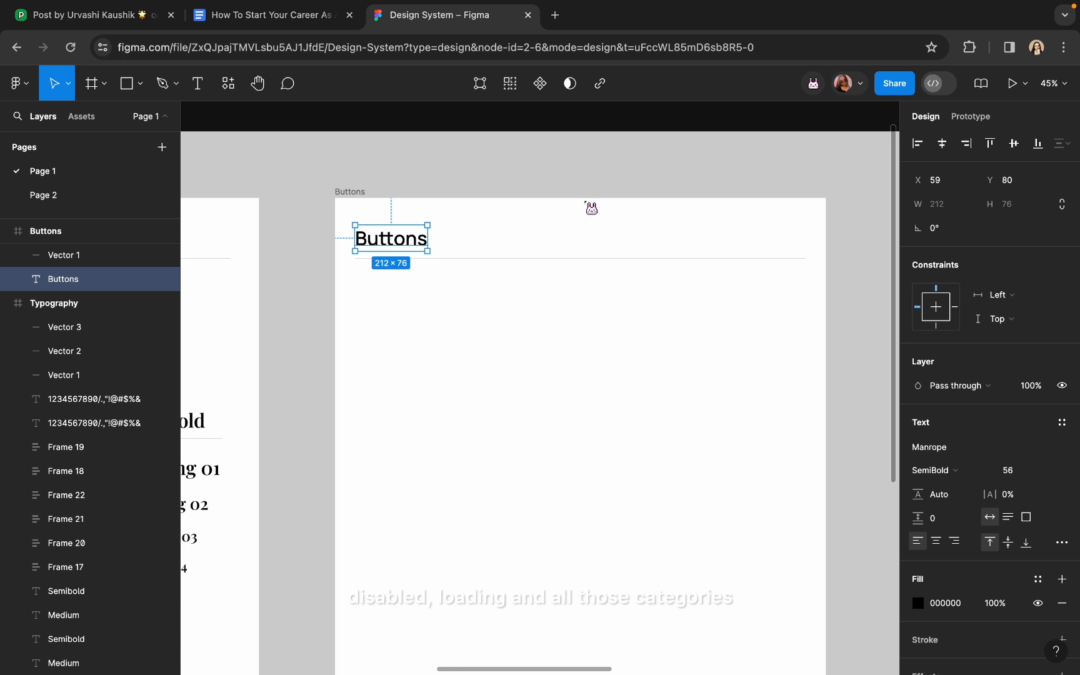
scroll(438, 330, up, 3)
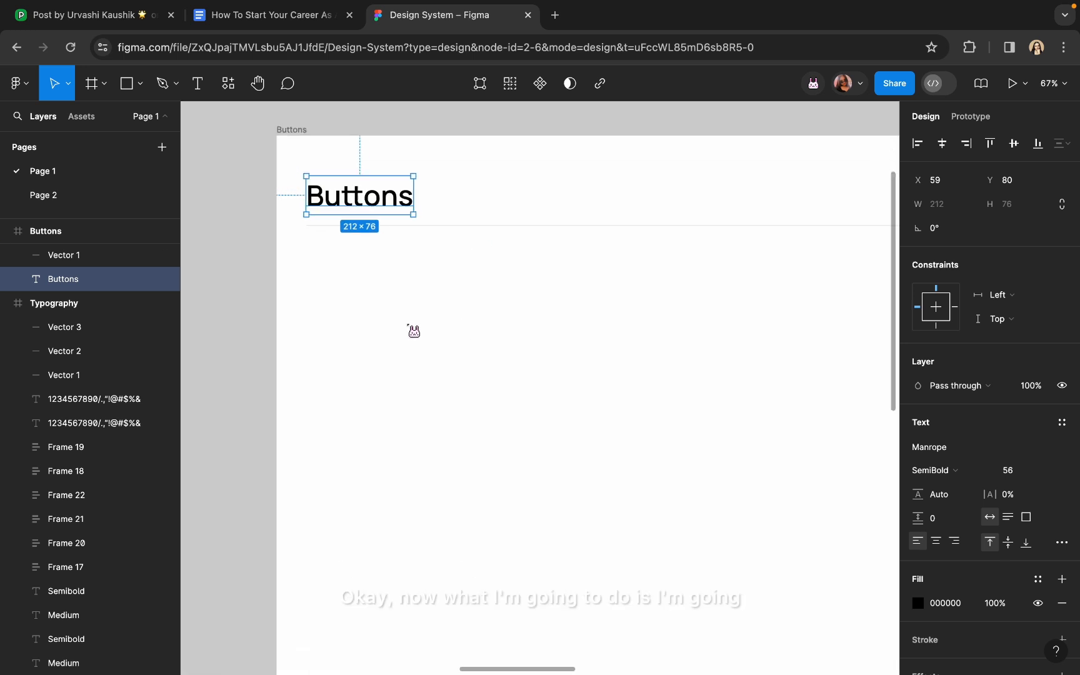
scroll(375, 325, down, 4)
click(331, 318)
scroll(320, 270, up, 3)
scroll(321, 270, left, 5)
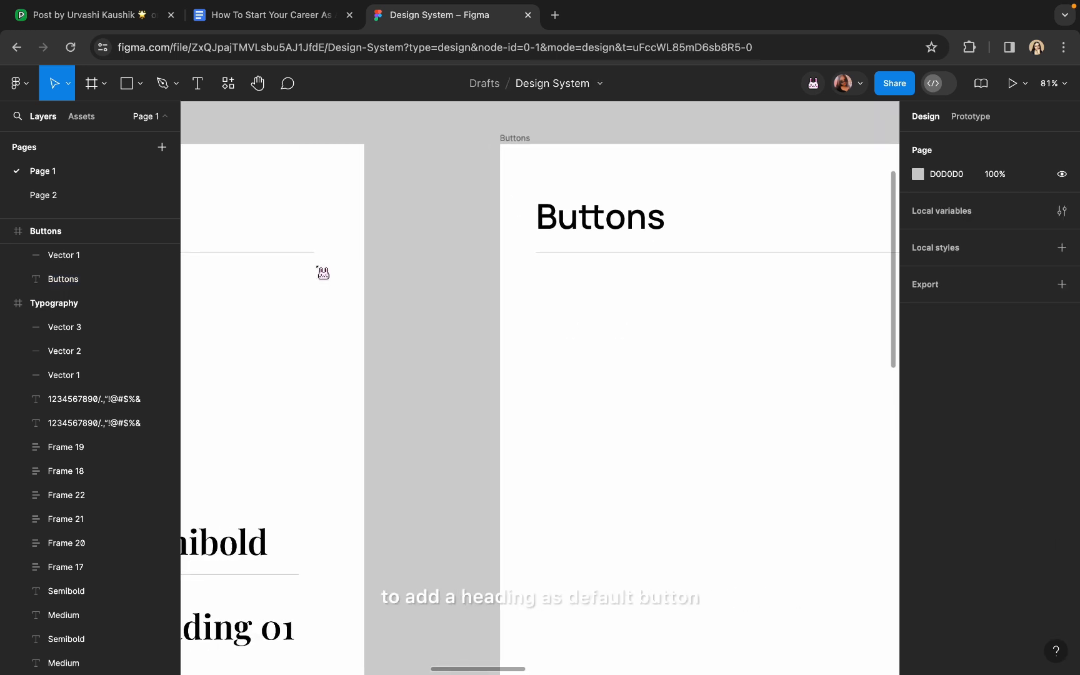
scroll(323, 273, down, 3)
scroll(270, 343, left, 2)
scroll(270, 343, up, 4)
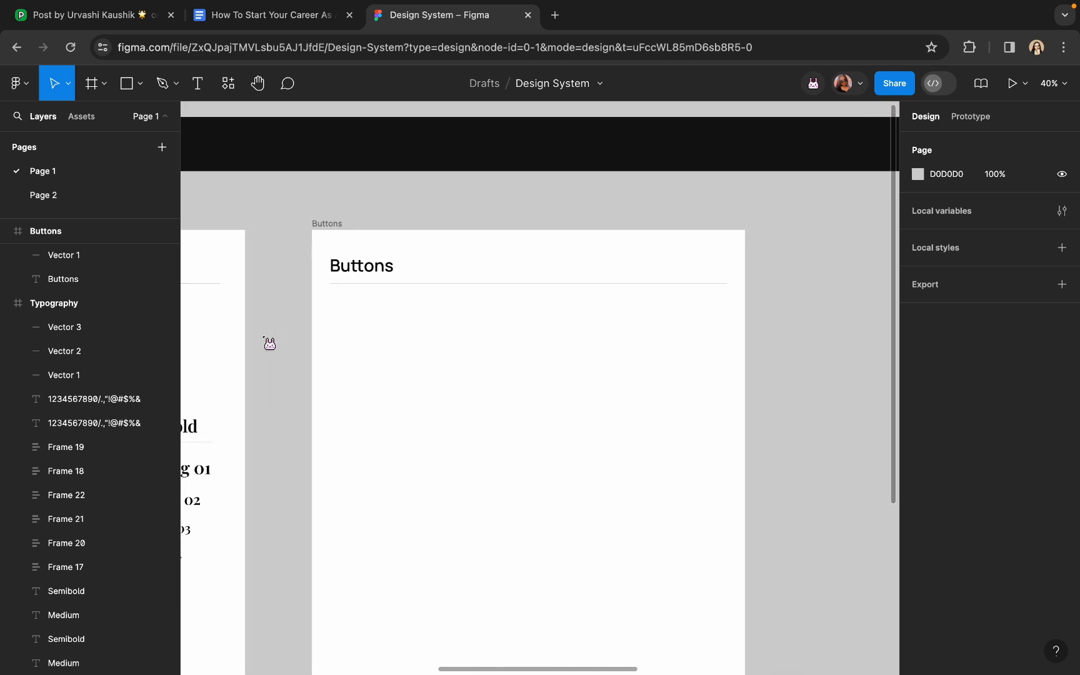
click(197, 87)
Add a 'Default' text label below the divider
scroll(378, 364, up, 2)
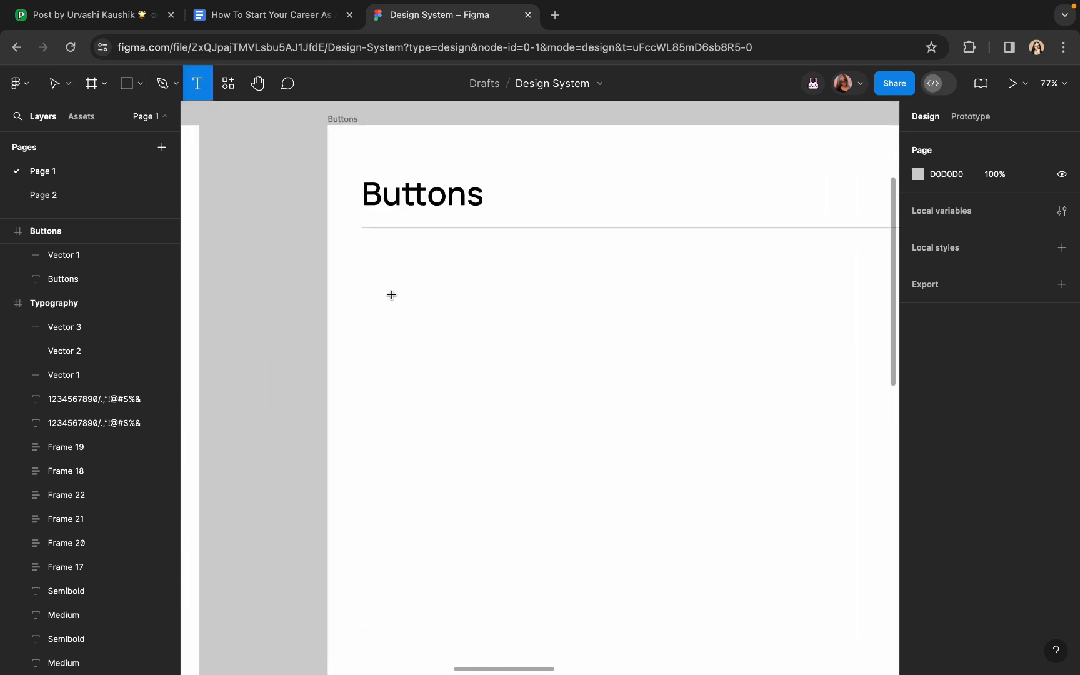
click(384, 299)
text(F=)
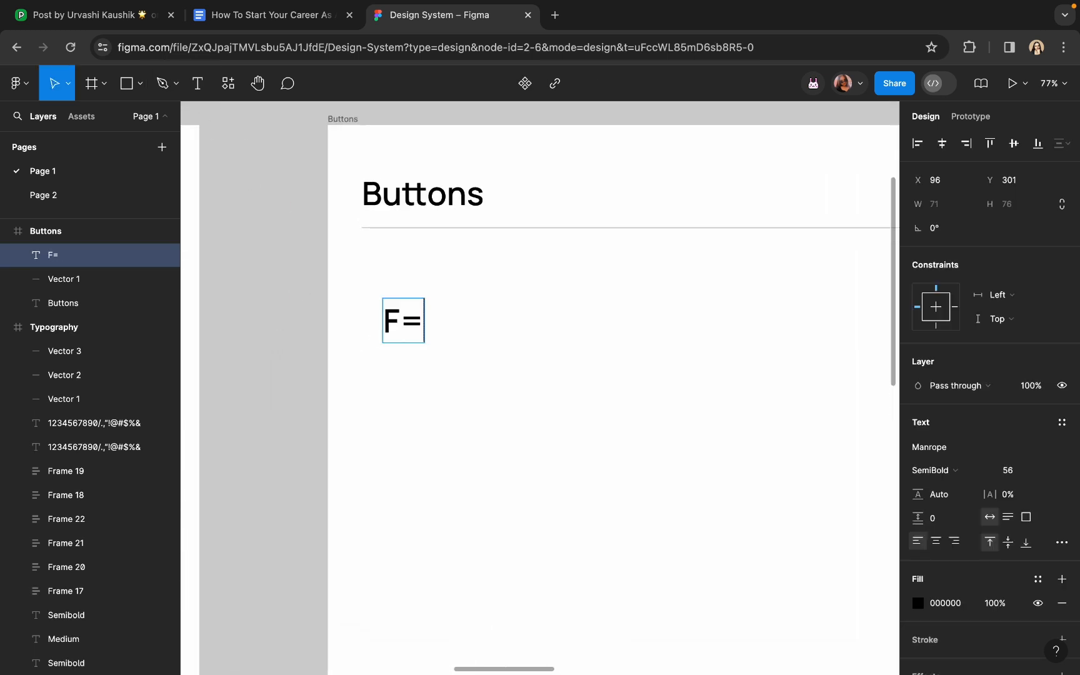
key(BackSpace)
key(BackSpace)
text(Default)
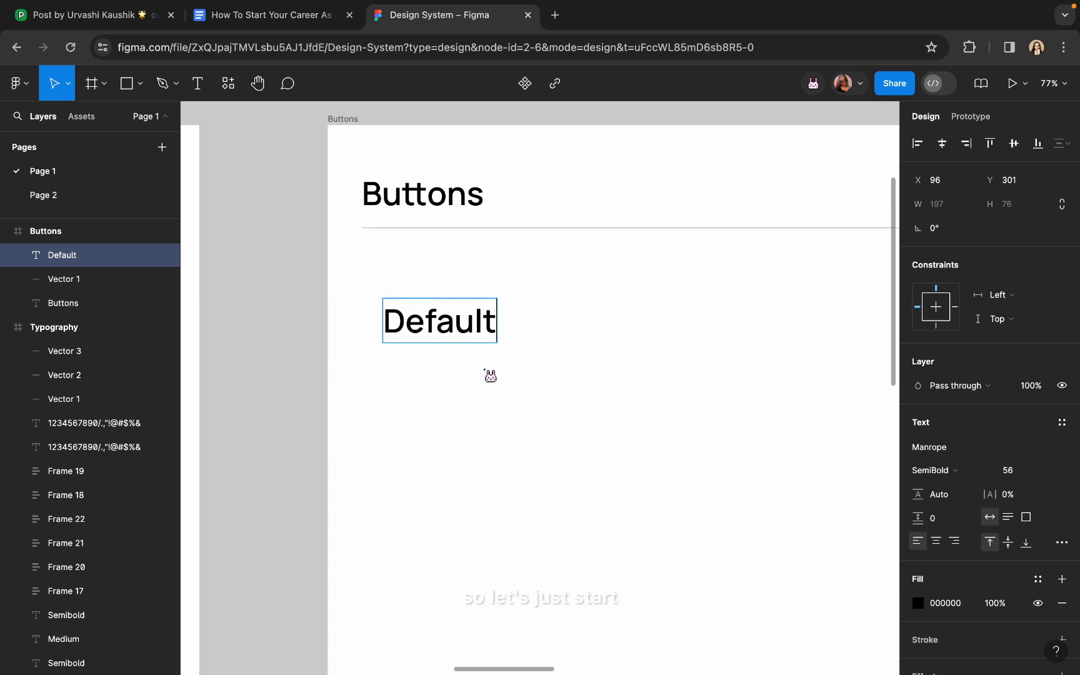
key(Escape)
Set the Default label's font size to 16 and align it with the heading's left edge
click(1021, 471)
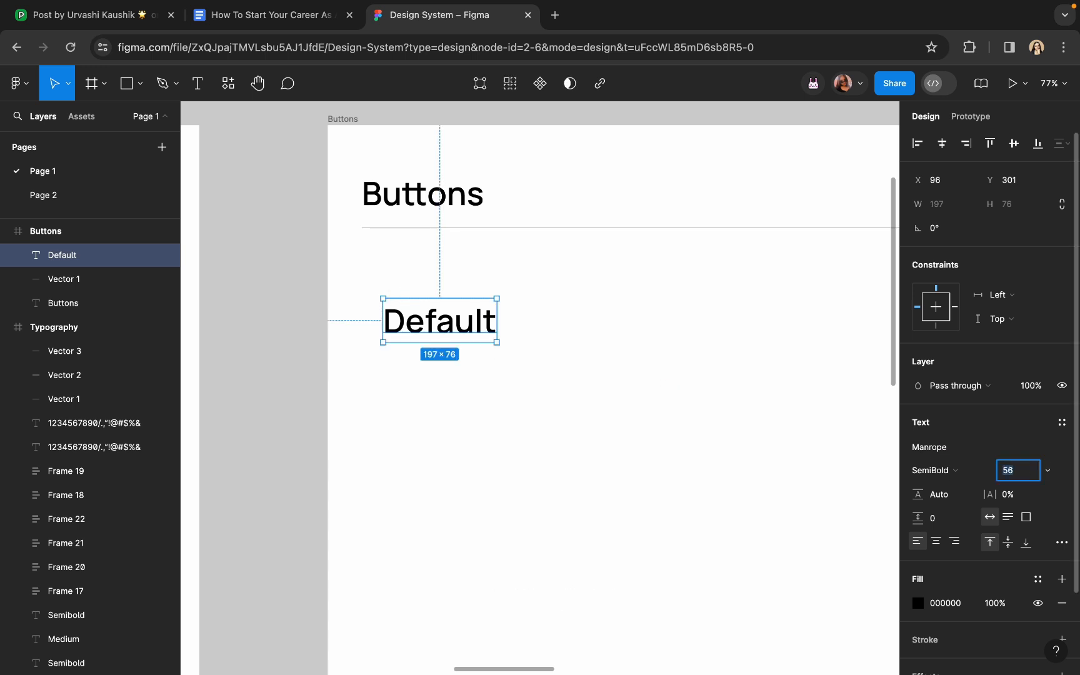
text(12)
key(Return)
scroll(438, 357, up, 3)
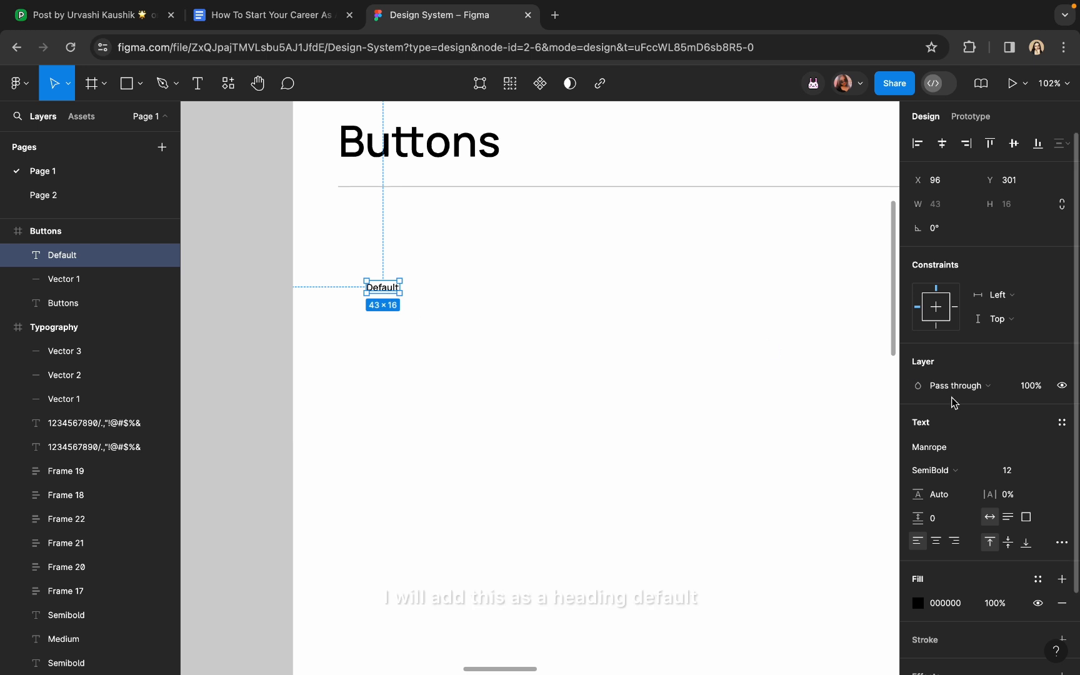
click(1016, 473)
text(16)
key(Return)
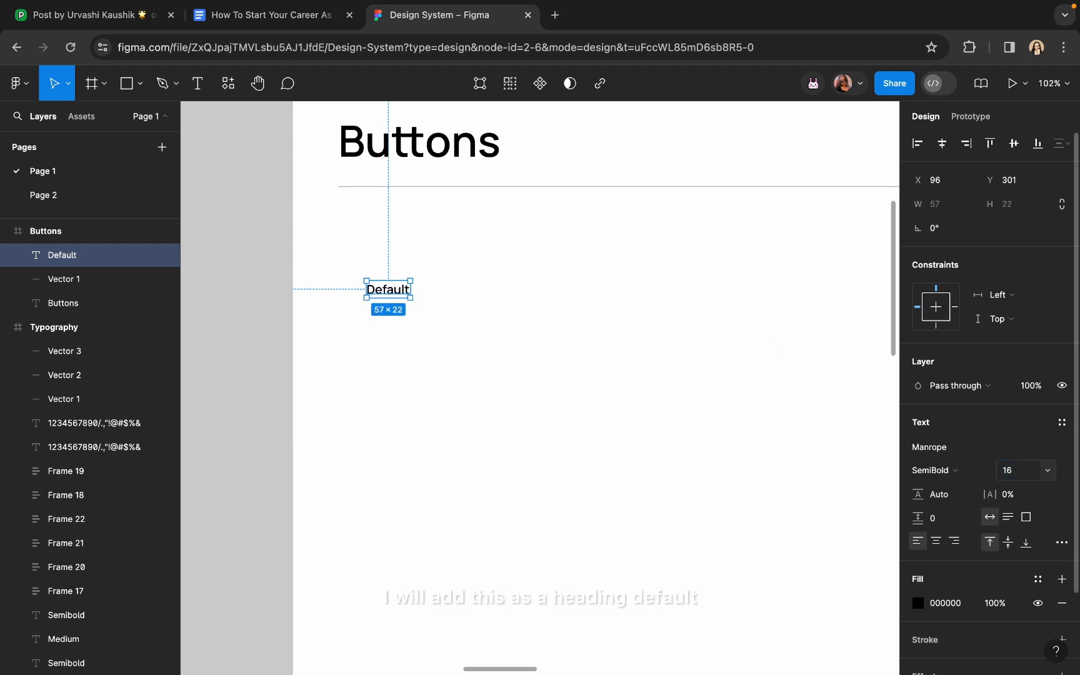
drag(383, 296, 355, 285)
Add a 'Primary Button' text label beside Default
click(268, 177)
click(206, 95)
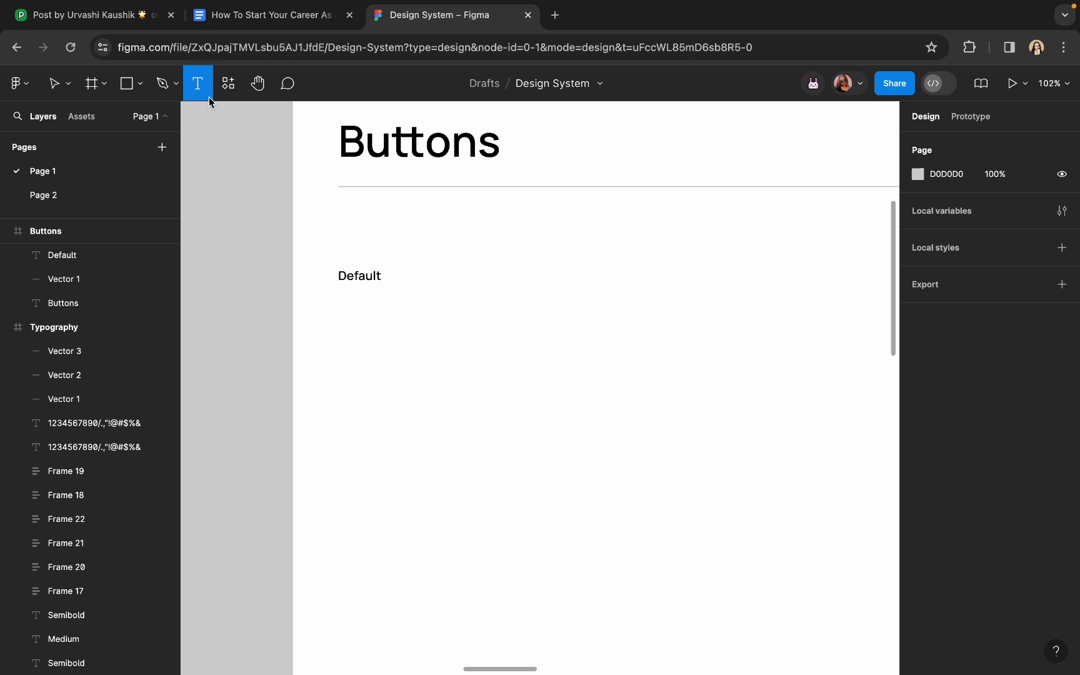
click(421, 280)
text(P)
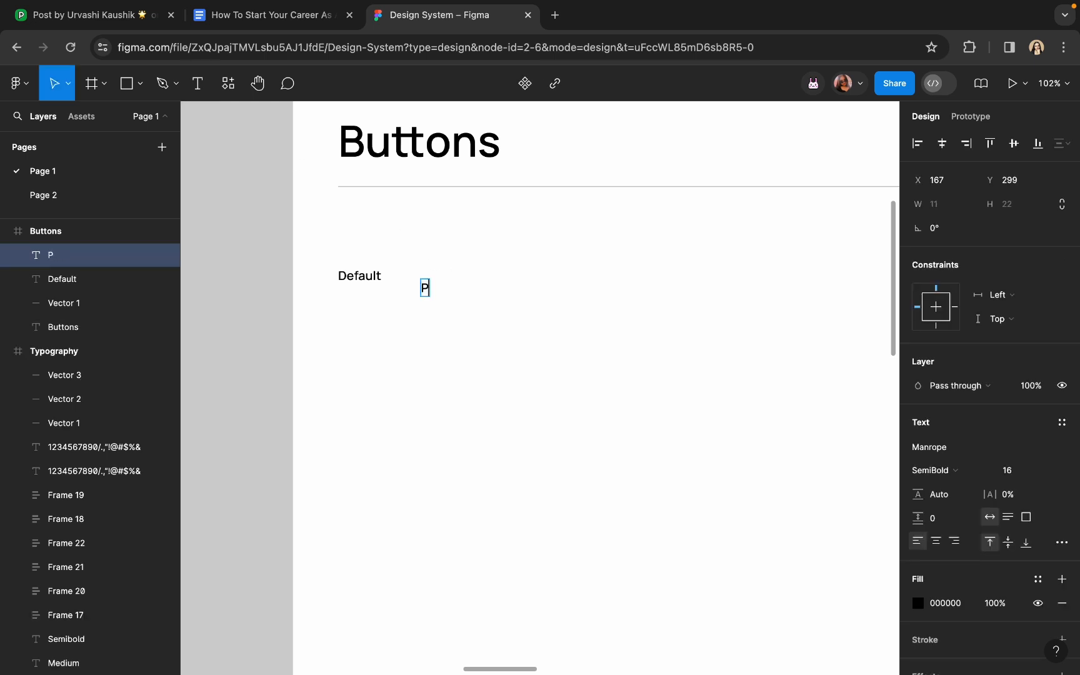
text(rimary Button)
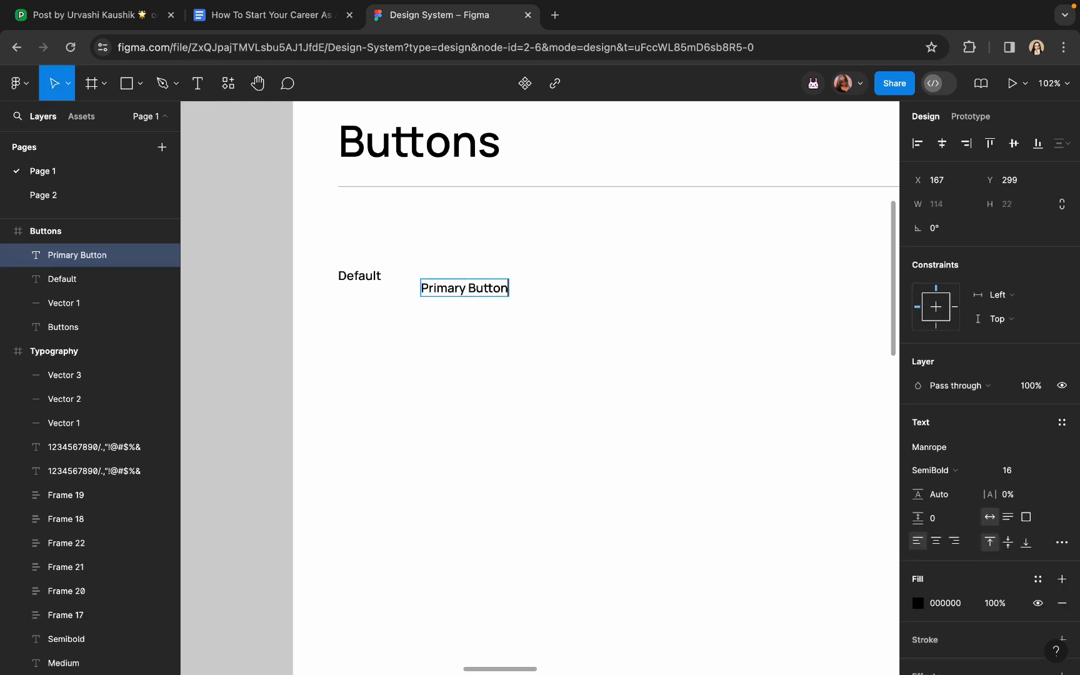
key(Escape)
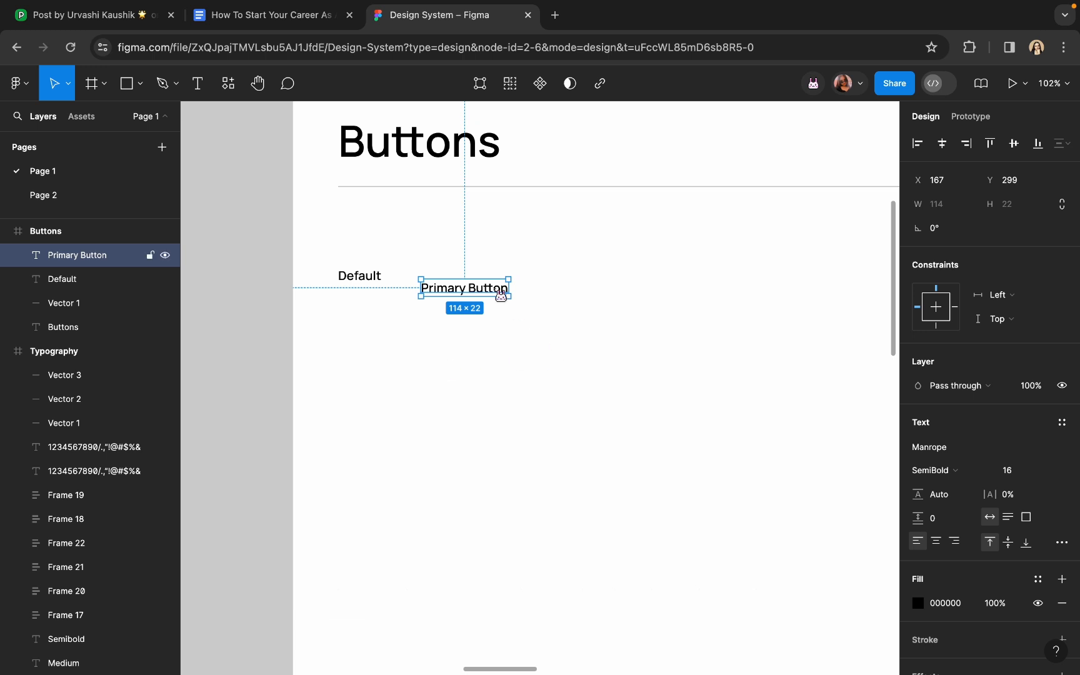
Wrap the Primary Button text in auto layout and adjust its padding
key(shift+a)
drag(918, 414, 956, 415)
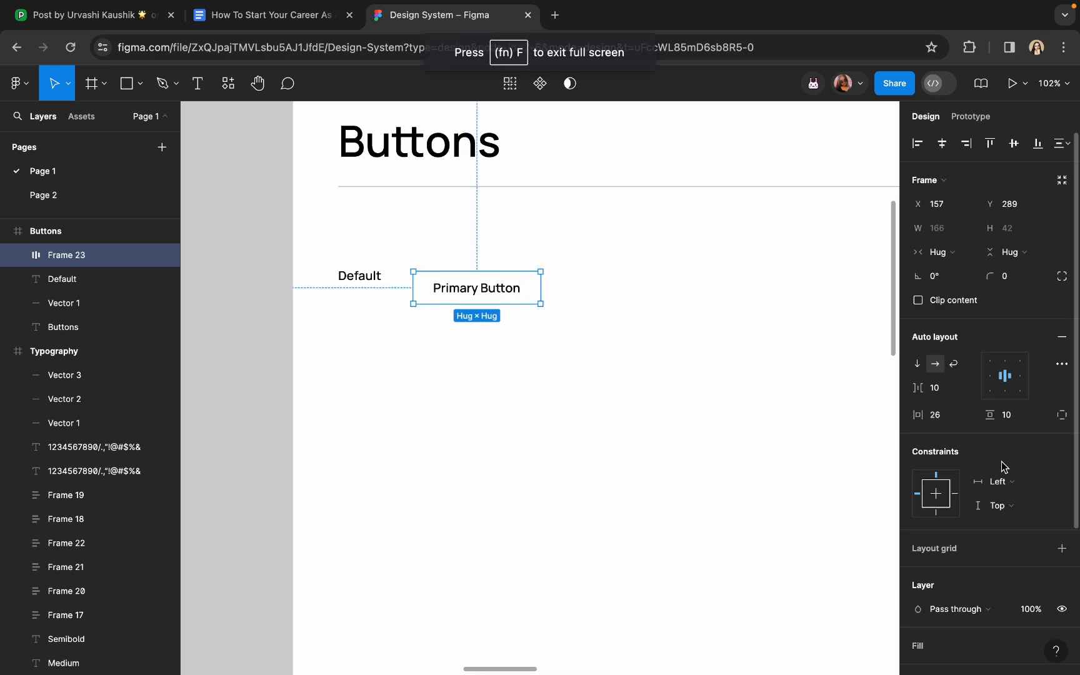
scroll(1001, 461, down, 2)
drag(990, 325, 995, 324)
scroll(987, 437, down, 3)
Fill the button frame with pink BA4E77 sampled from the document
click(1061, 448)
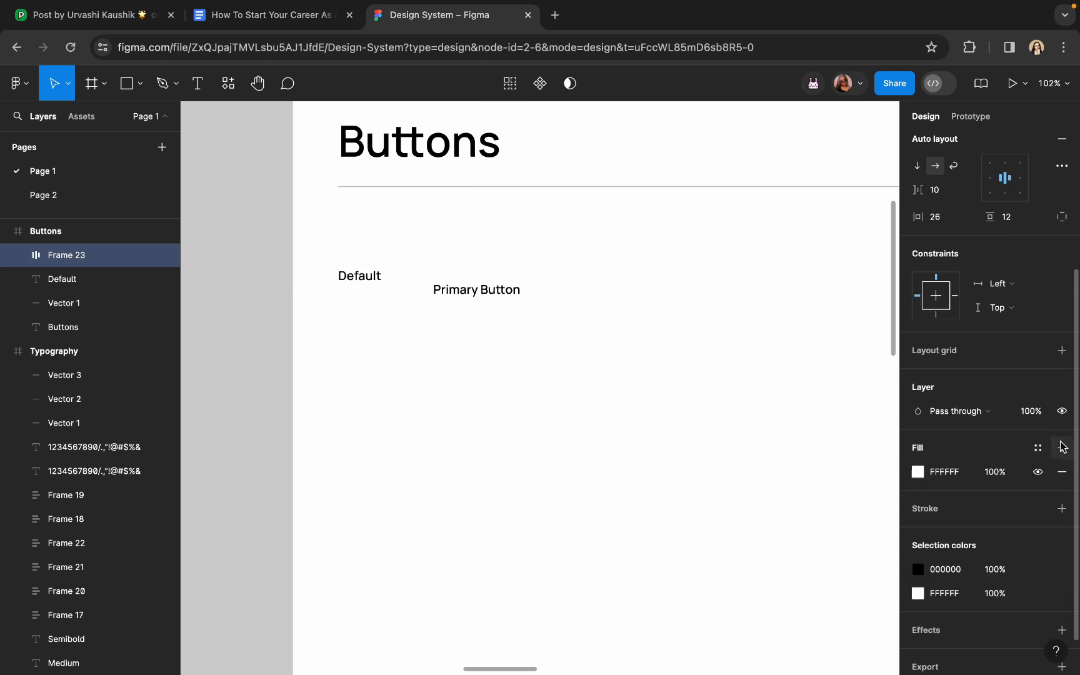
click(918, 472)
click(741, 495)
click(819, 602)
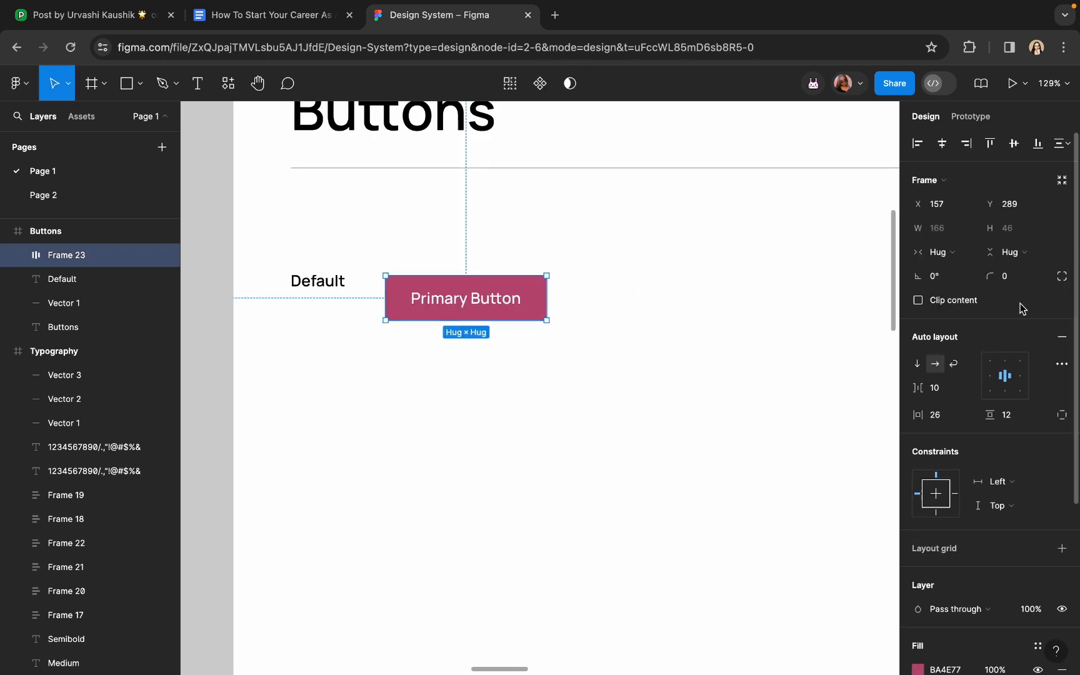
Give the button corner radius 8 and move it further right of Default
click(1014, 281)
text(8)
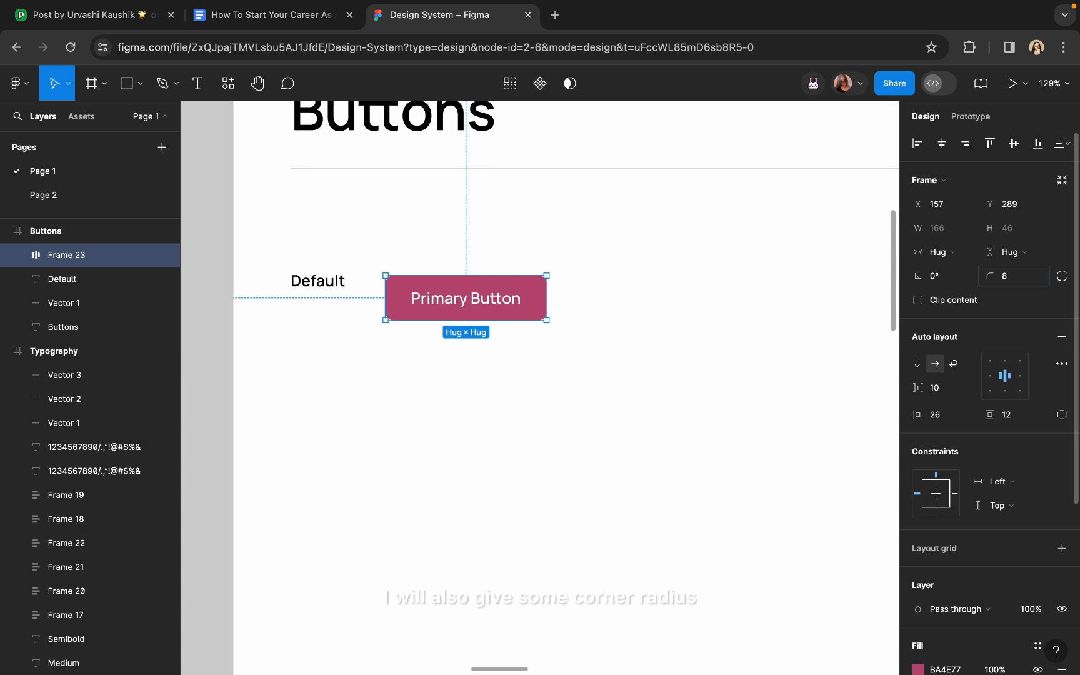
click(675, 384)
click(529, 308)
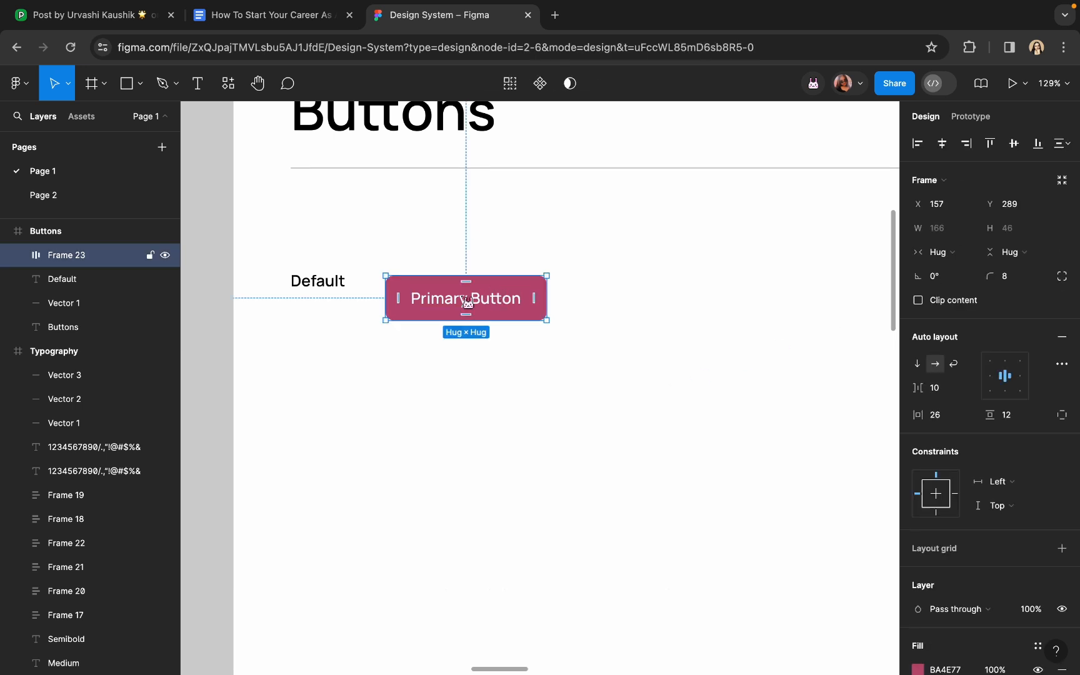
drag(465, 301, 516, 285)
click(518, 350)
Duplicate the Primary Button to its right in the Default row
scroll(518, 350, down, 2)
scroll(518, 350, right, 1)
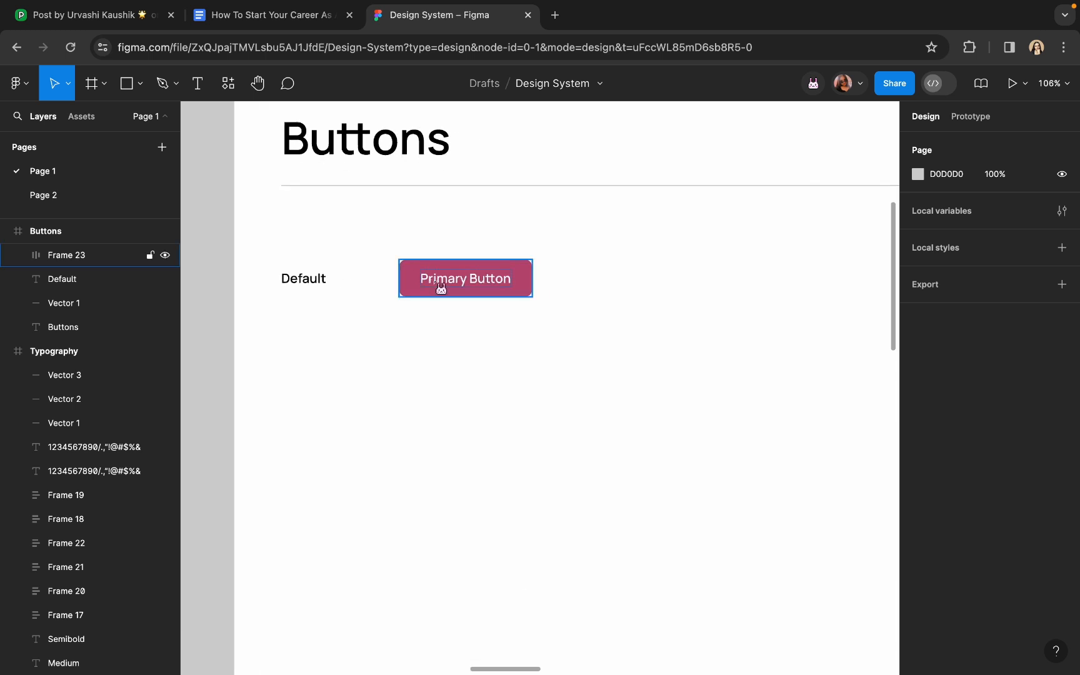
scroll(444, 283, up, 2)
click(445, 283)
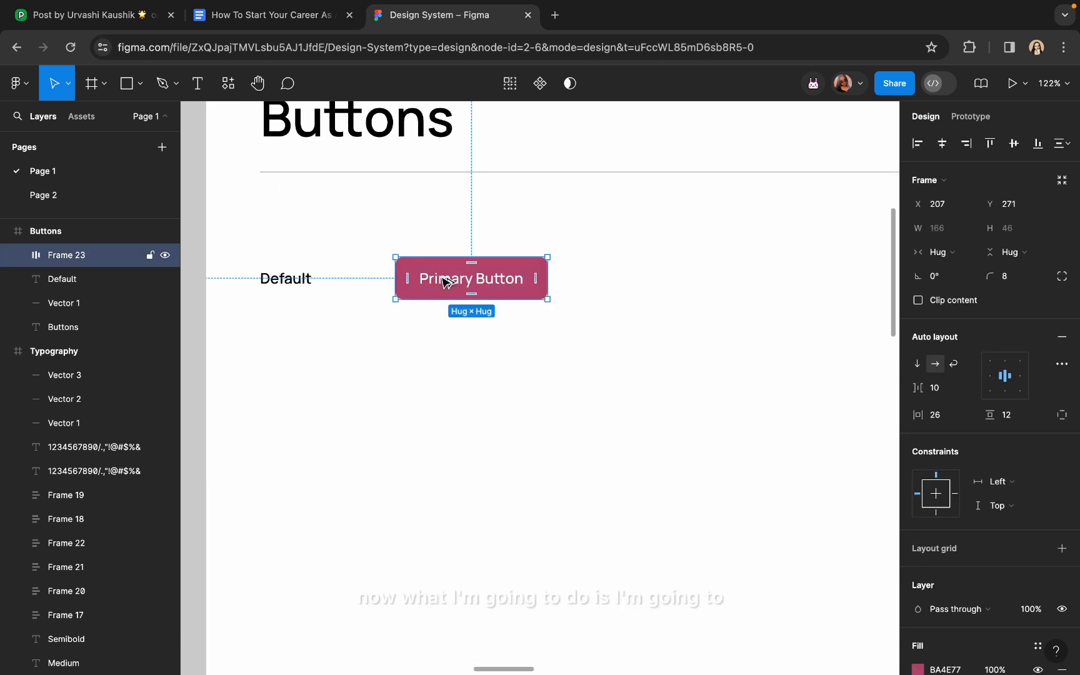
drag(446, 283, 622, 279)
click(640, 347)
scroll(625, 331, down, 5)
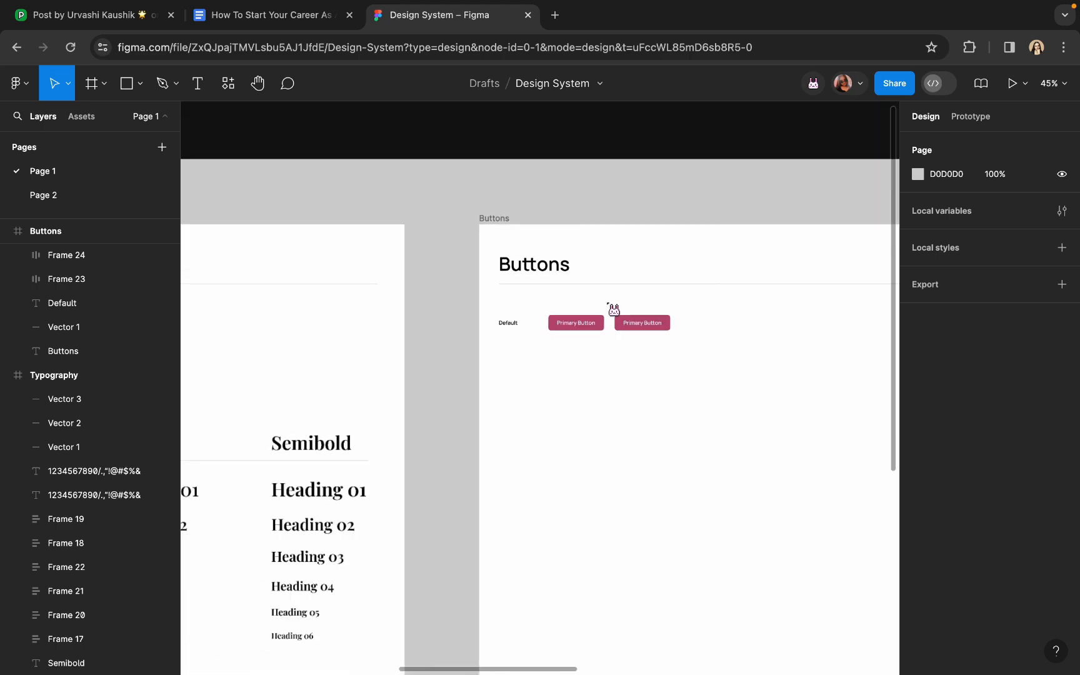
click(554, 15)
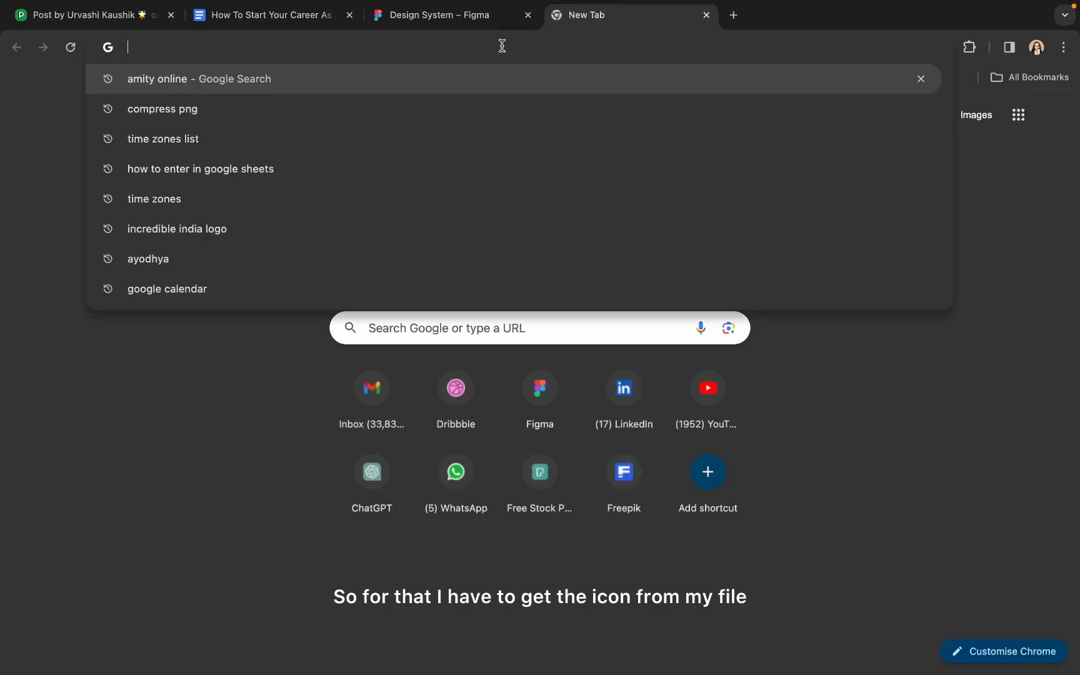
Load the pasted Phosphor Icons Figma community file URL in the new tab
key(Return)
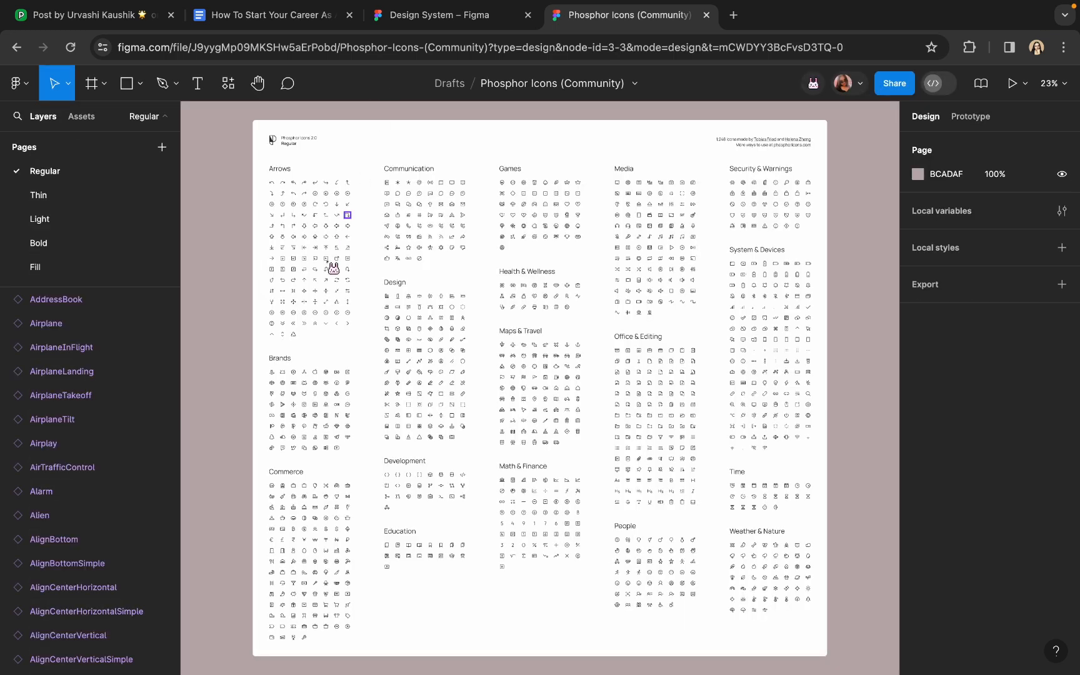
Navigate to the Math & Finance icons and select the Plus icon
scroll(333, 269, up, 5)
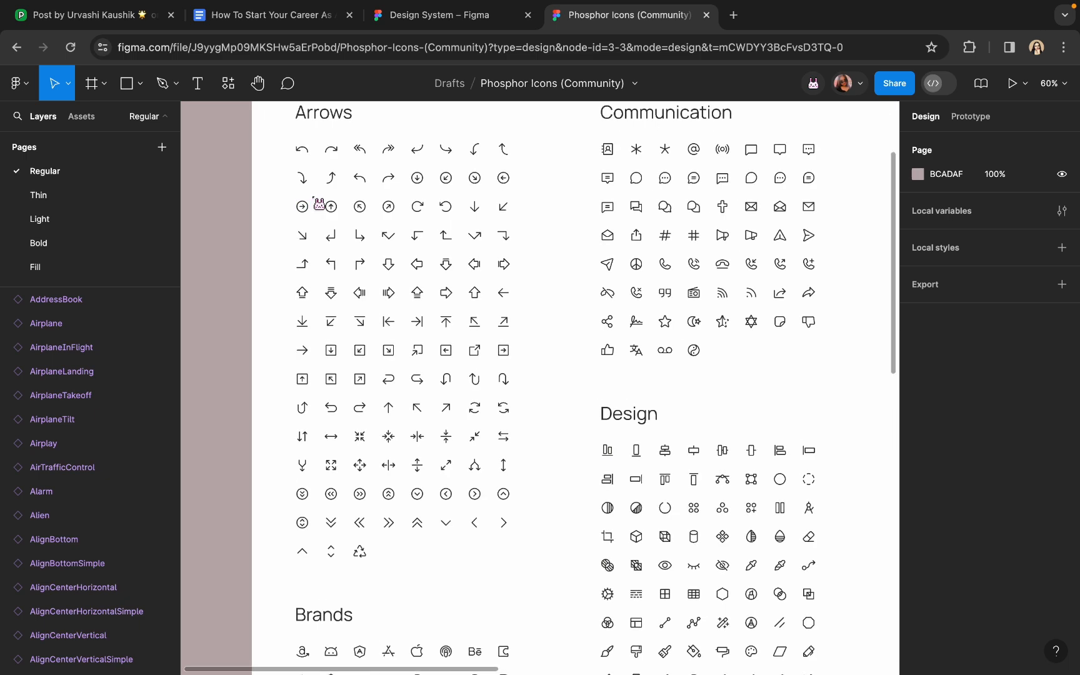
scroll(318, 204, down, 5)
scroll(301, 388, up, 3)
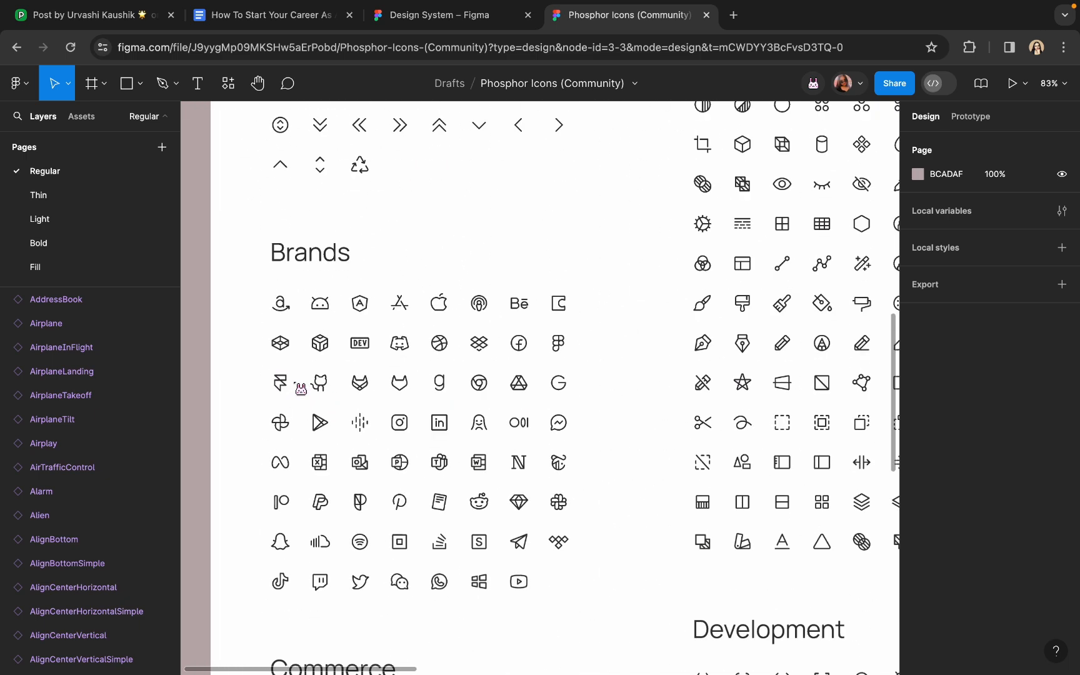
scroll(300, 389, down, 6)
scroll(300, 388, right, 5)
scroll(300, 389, right, 1)
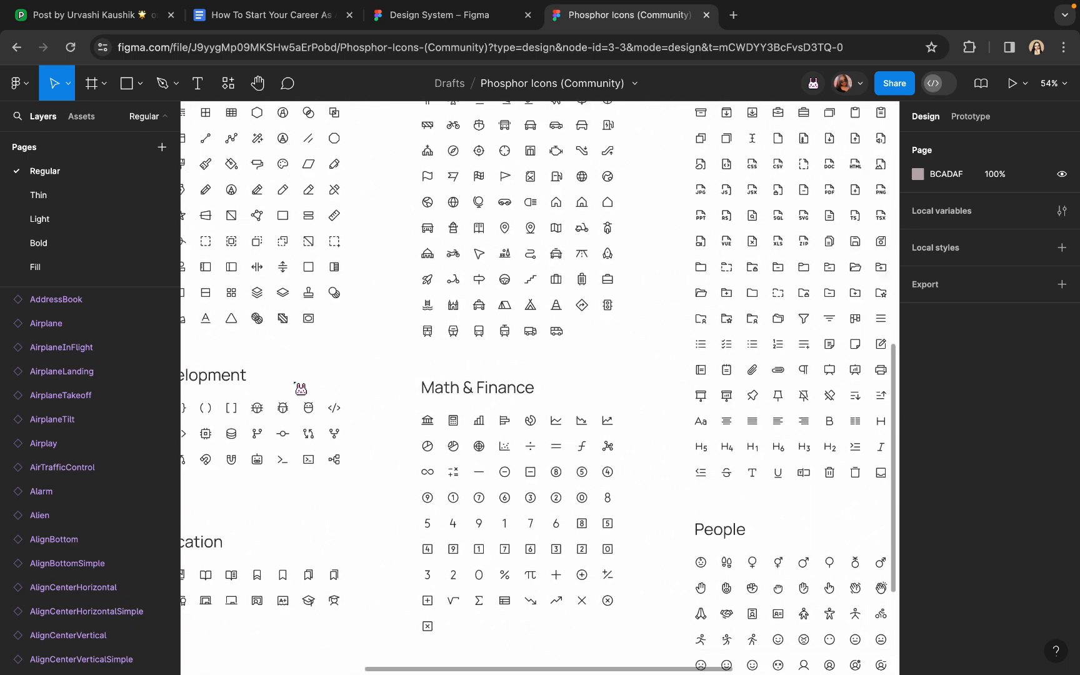
scroll(373, 427, down, 3)
scroll(374, 427, right, 2)
scroll(519, 525, up, 5)
click(514, 503)
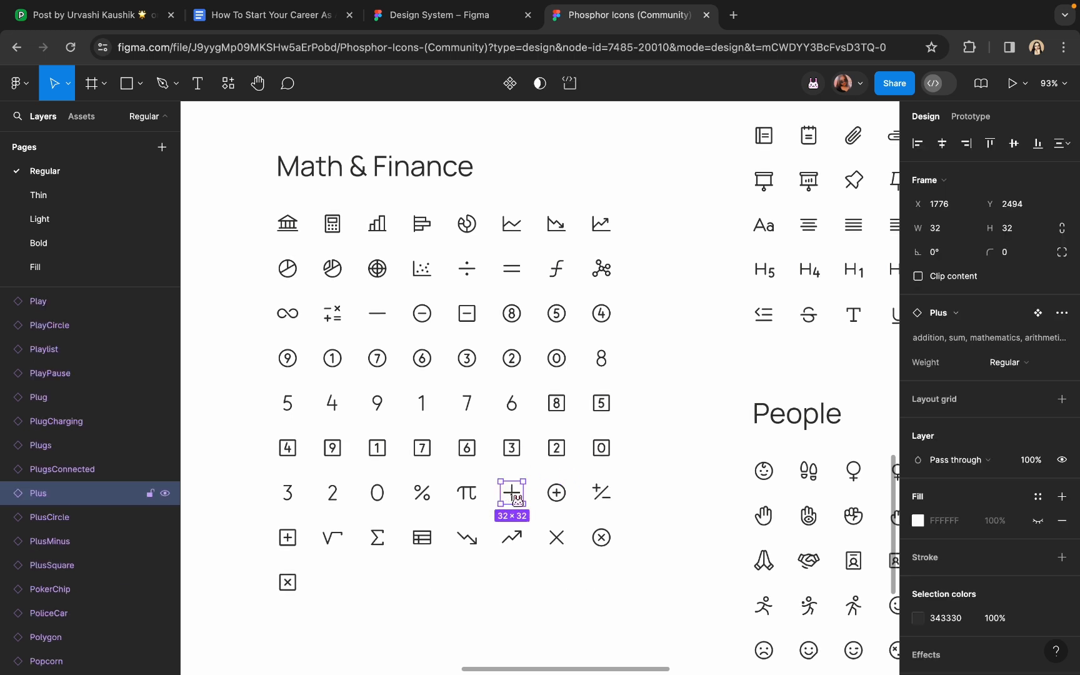
Paste the Plus icon into the second Primary Button and resize it to 24×24
click(453, 15)
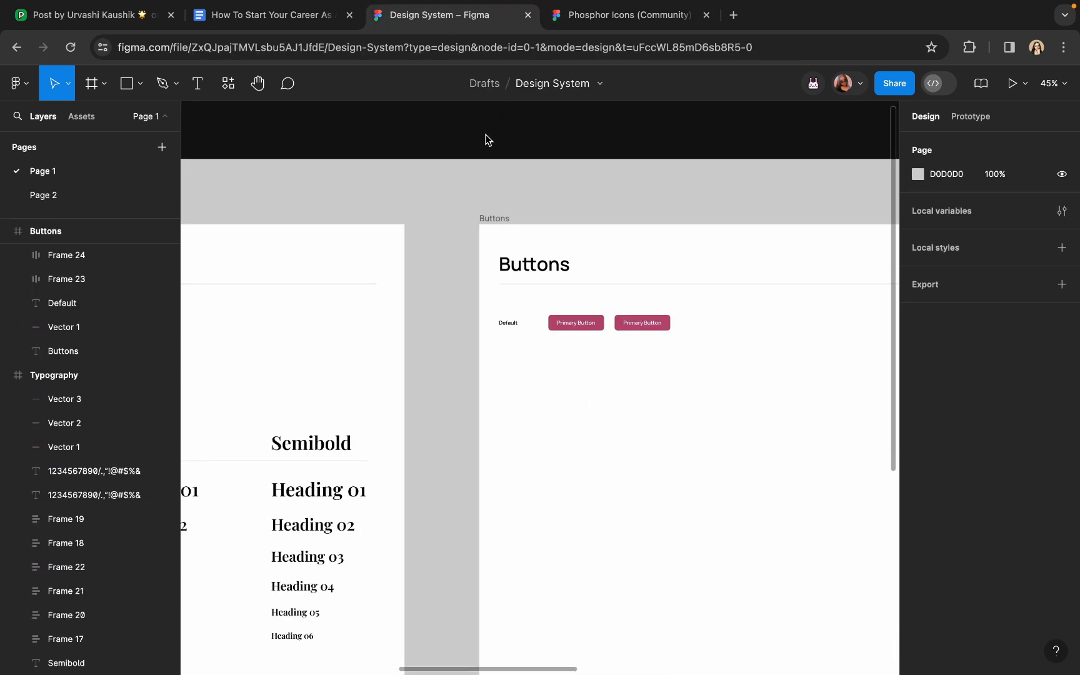
key(ctrl+v)
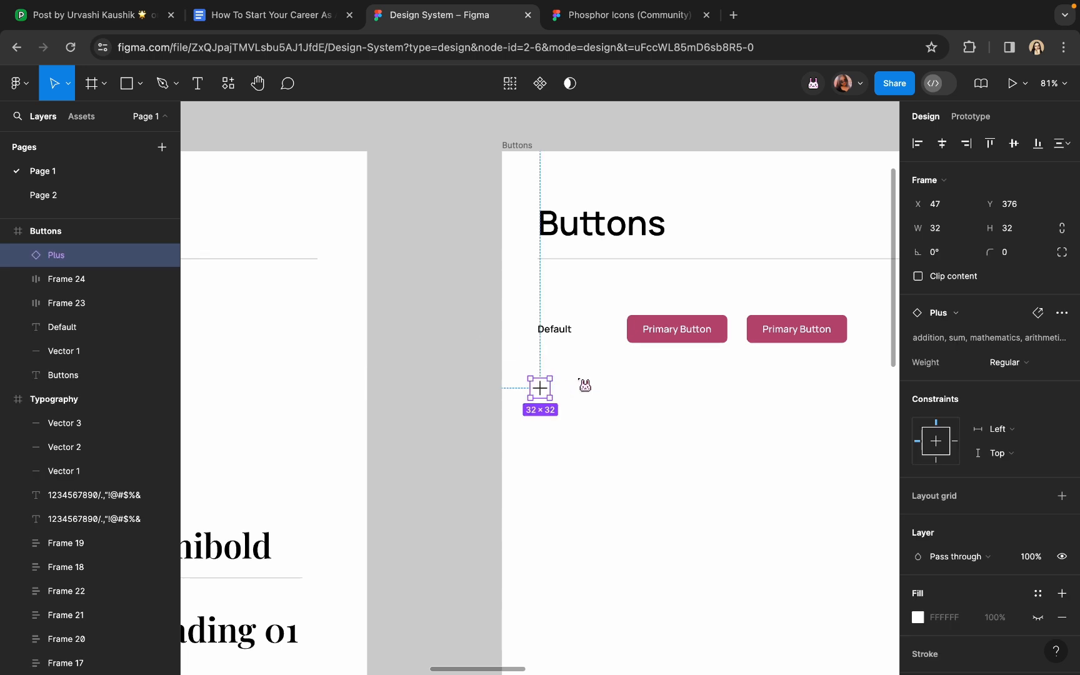
mouse_move(548, 400)
mouse_down()
mouse_move(491, 411)
mouse_move(777, 362)
mouse_move(778, 336)
mouse_move(762, 330)
mouse_up()
scroll(762, 330, up, 5)
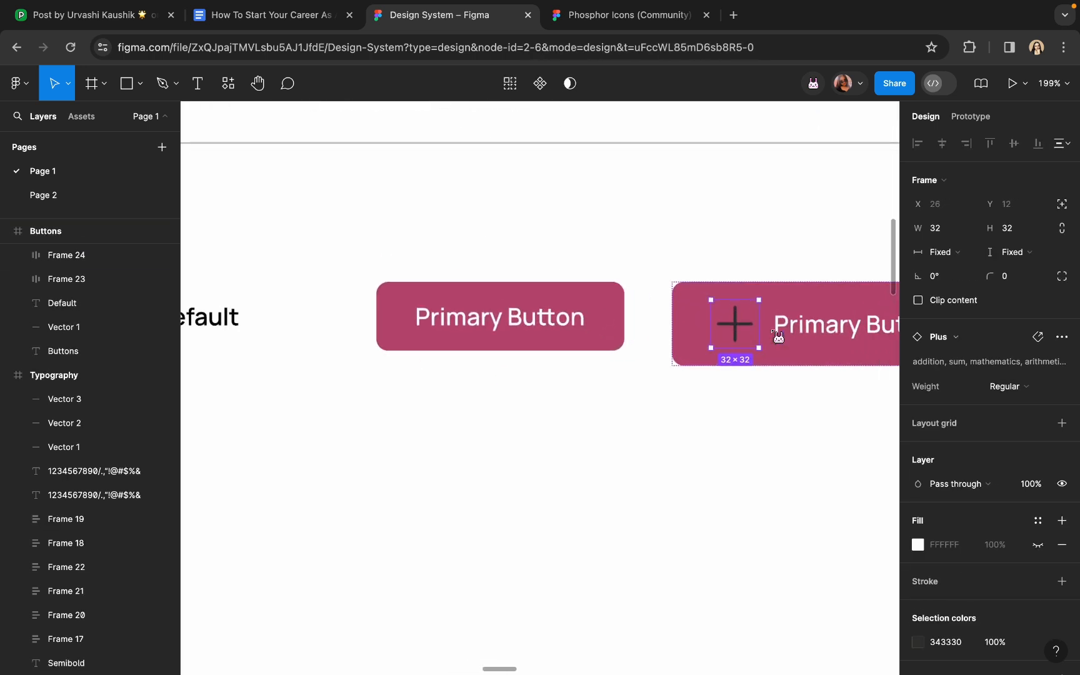
click(944, 231)
text(2)
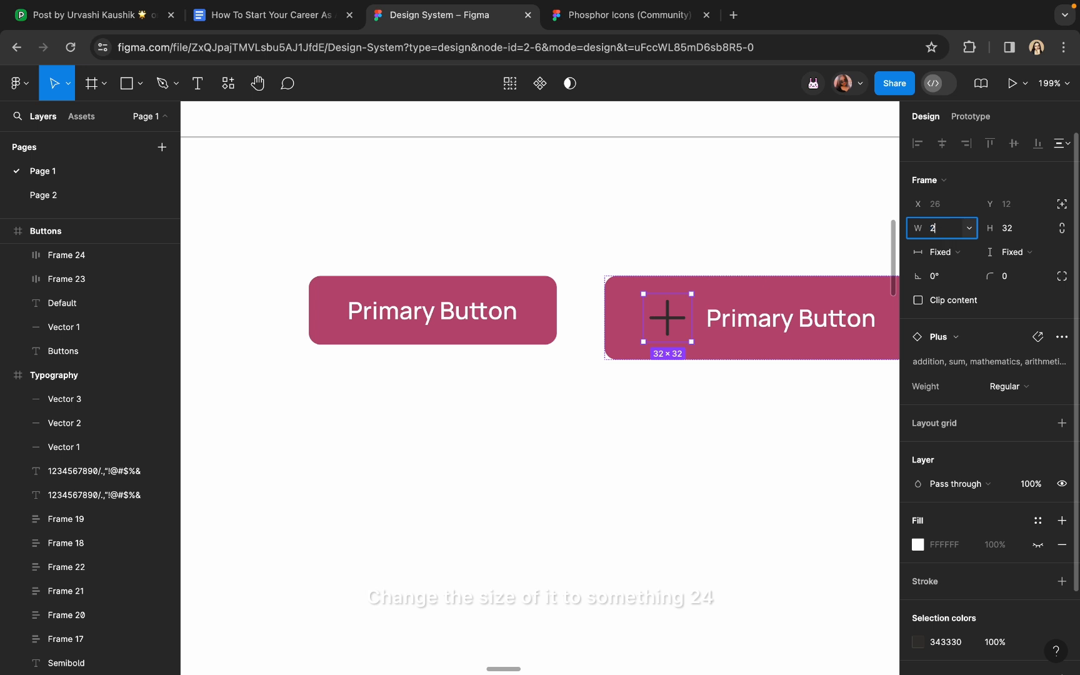
text(4)
key(Tab)
text(24)
key(Return)
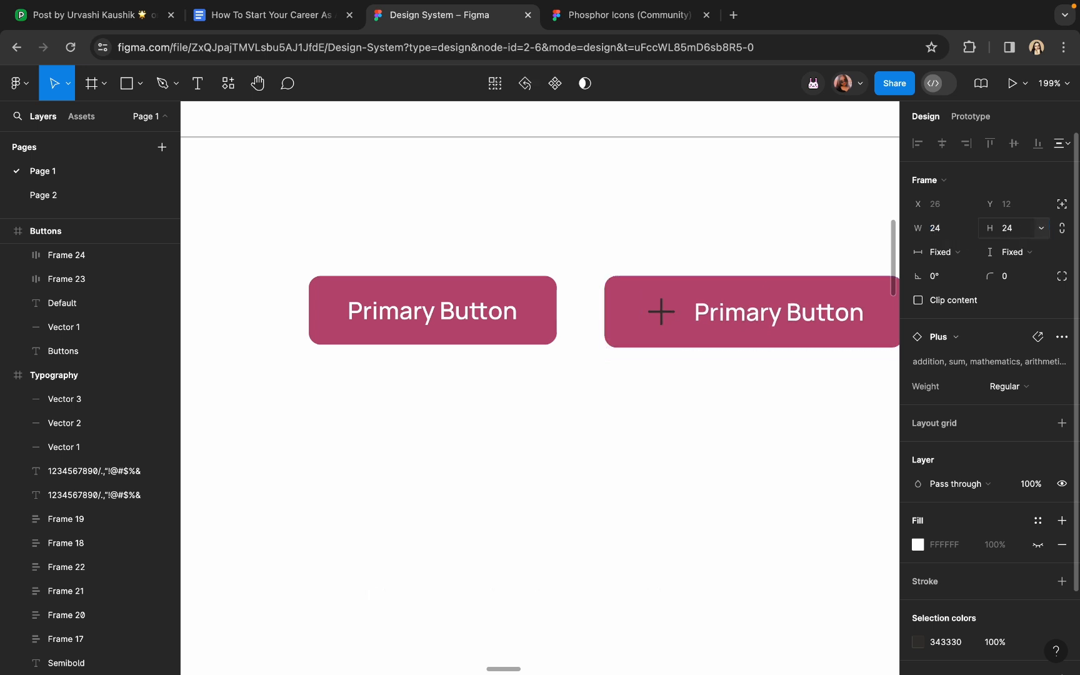
scroll(625, 313, right, 3)
key(Escape)
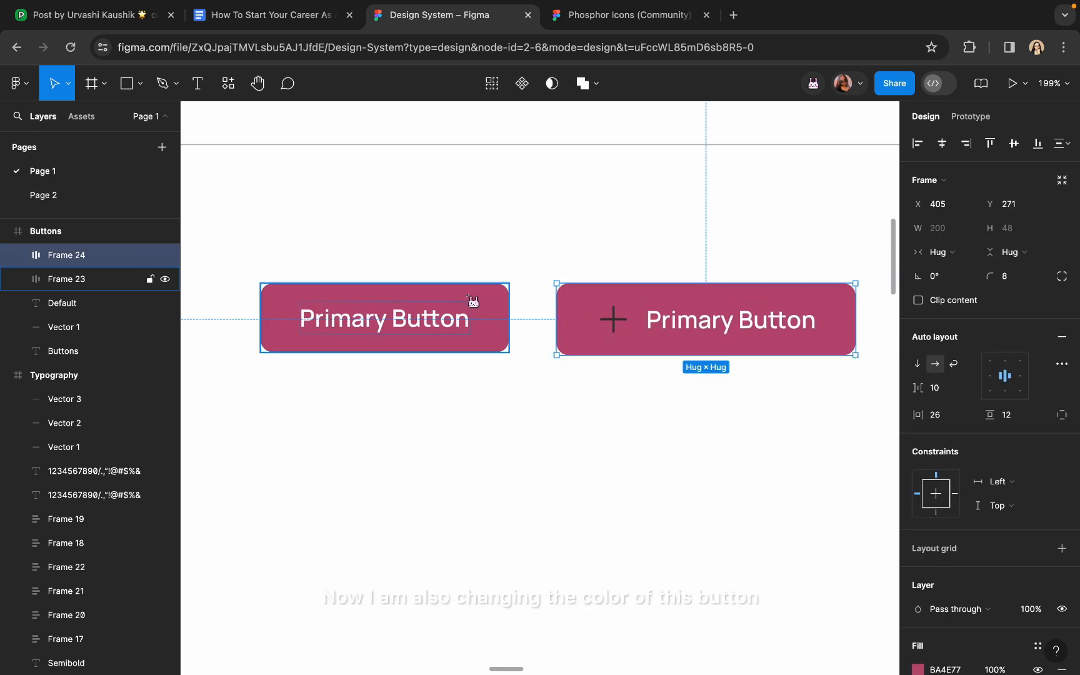
Change both Primary Buttons' fill to navy 003C5D using the eyedropper
shift+click(465, 311)
scroll(947, 422, down, 5)
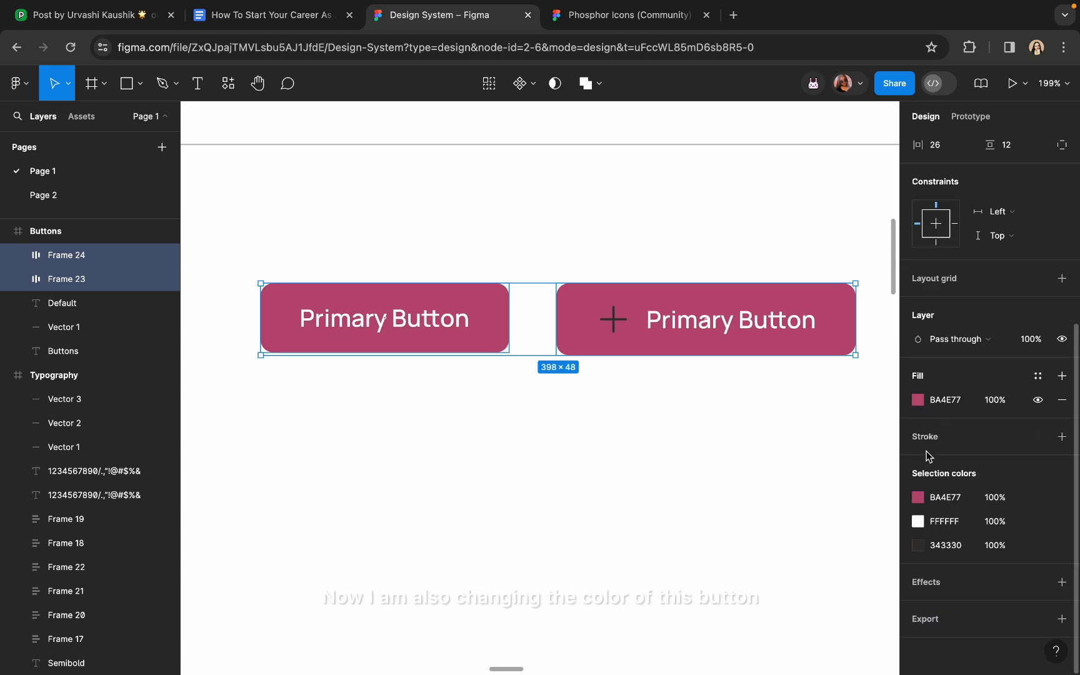
click(918, 400)
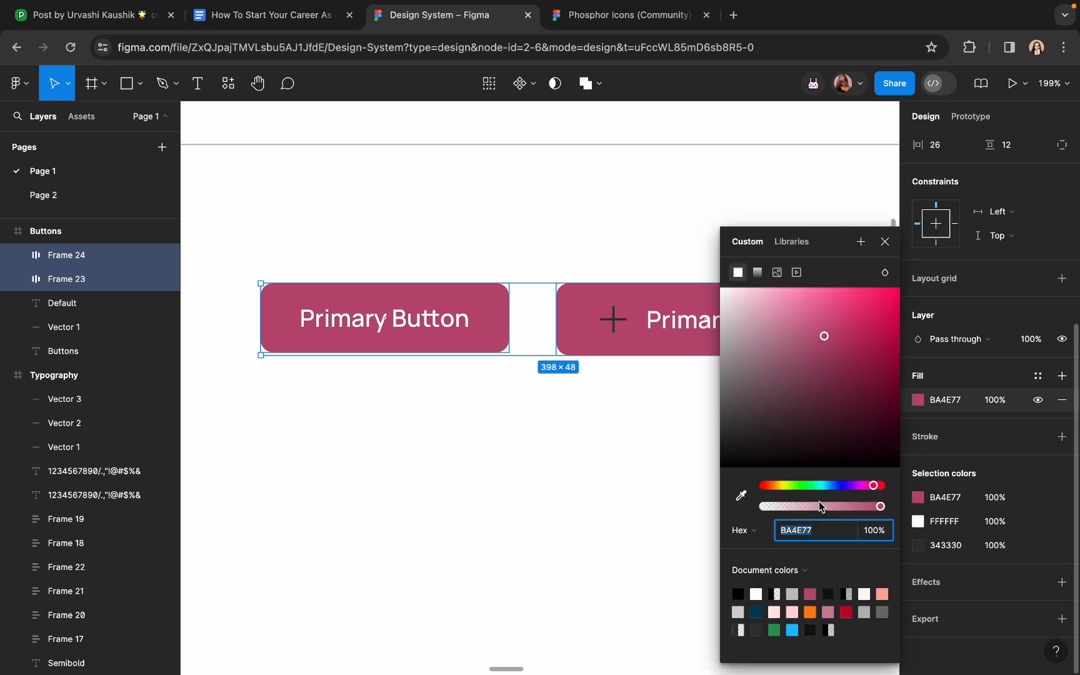
click(740, 496)
click(759, 606)
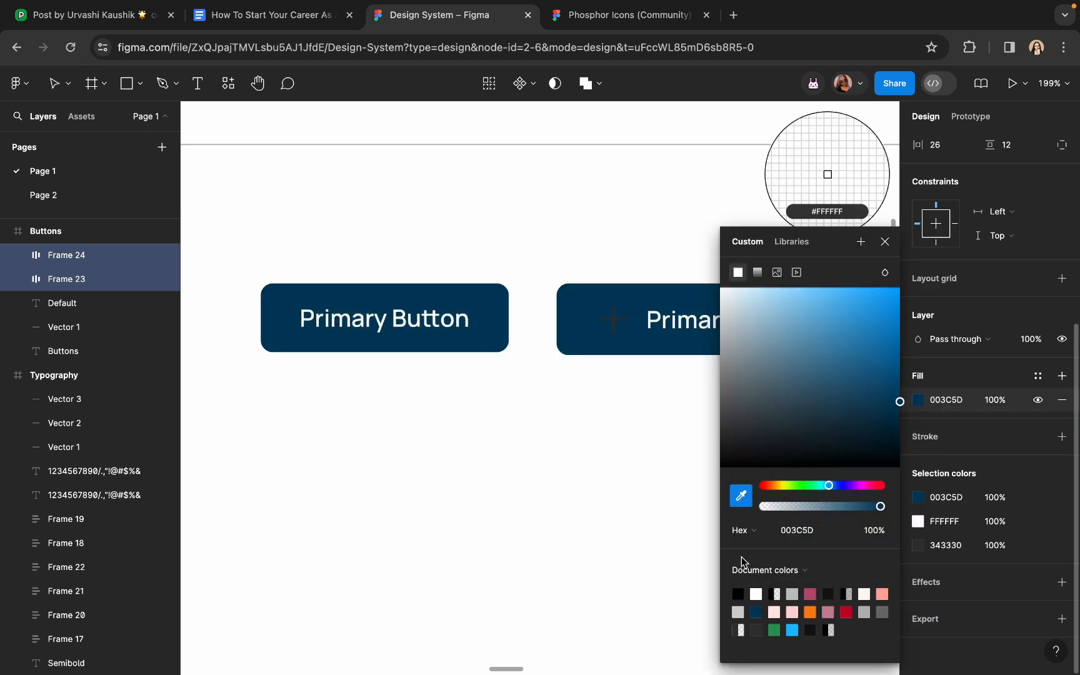
click(740, 501)
scroll(574, 340, right, 2)
Resize the Plus icon in the second button to 20×20
click(525, 305)
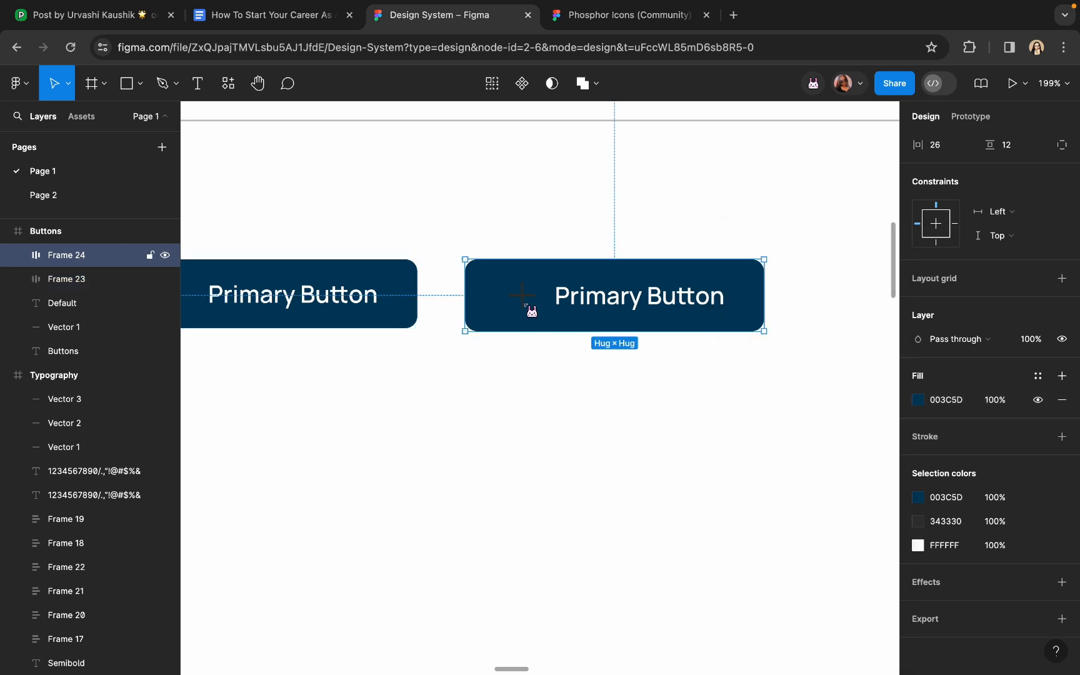
scroll(525, 304, up, 4)
click(523, 294)
scroll(956, 157, up, 3)
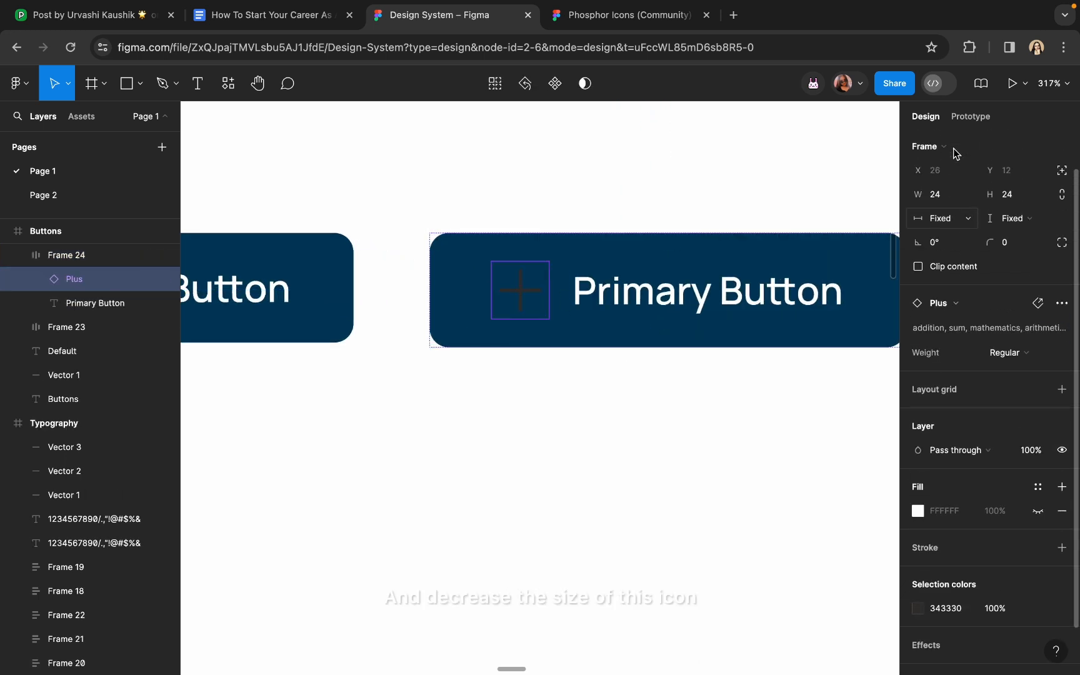
click(947, 224)
text(20)
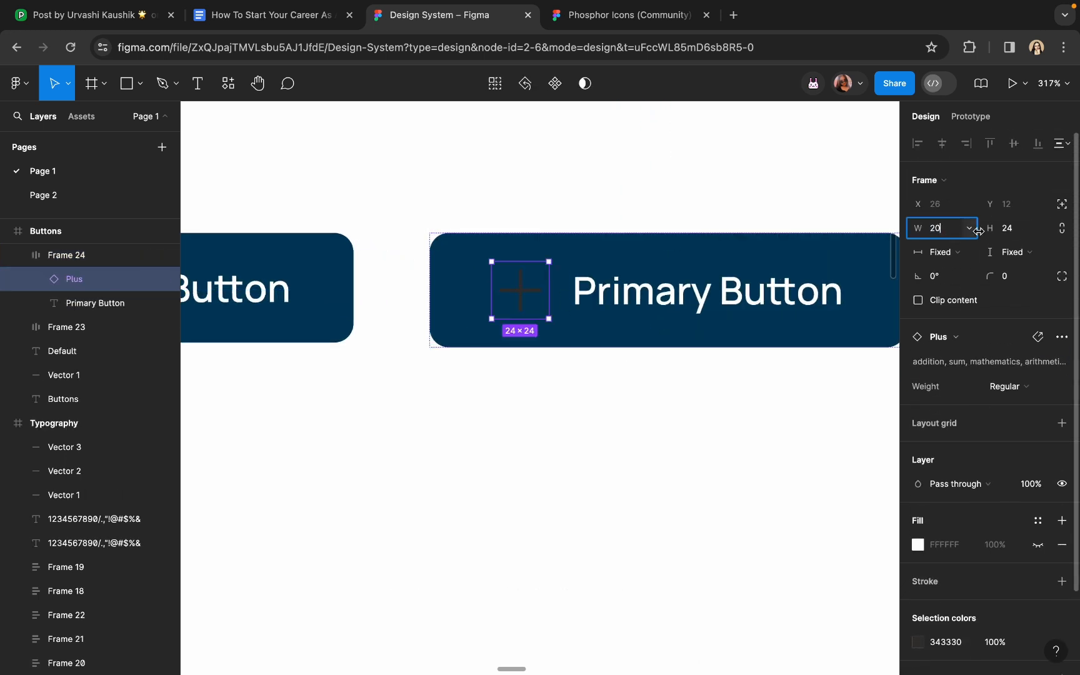
key(Tab)
text(20)
key(Return)
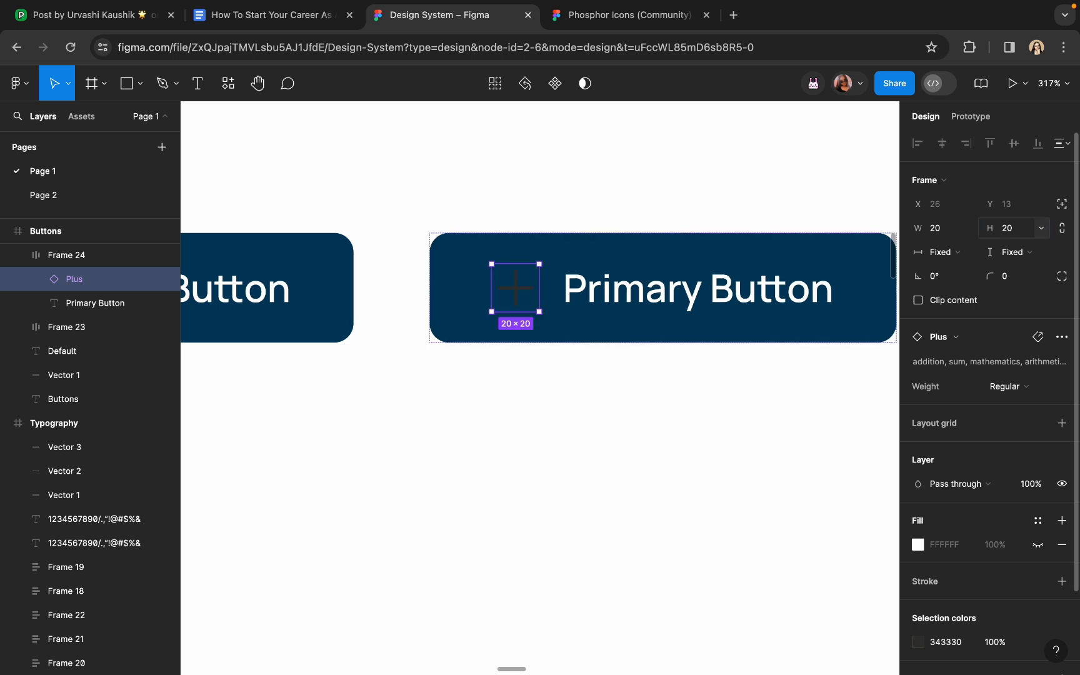
click(453, 432)
Colour the Plus icon white FFFFFF
click(522, 298)
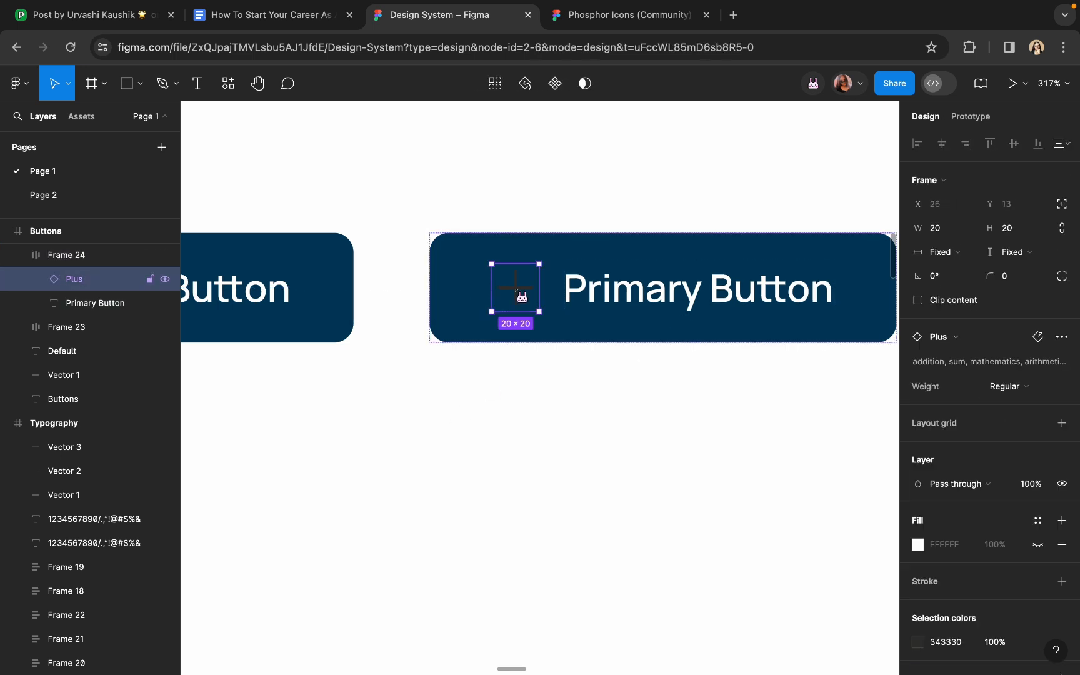
scroll(975, 512, down, 3)
click(920, 546)
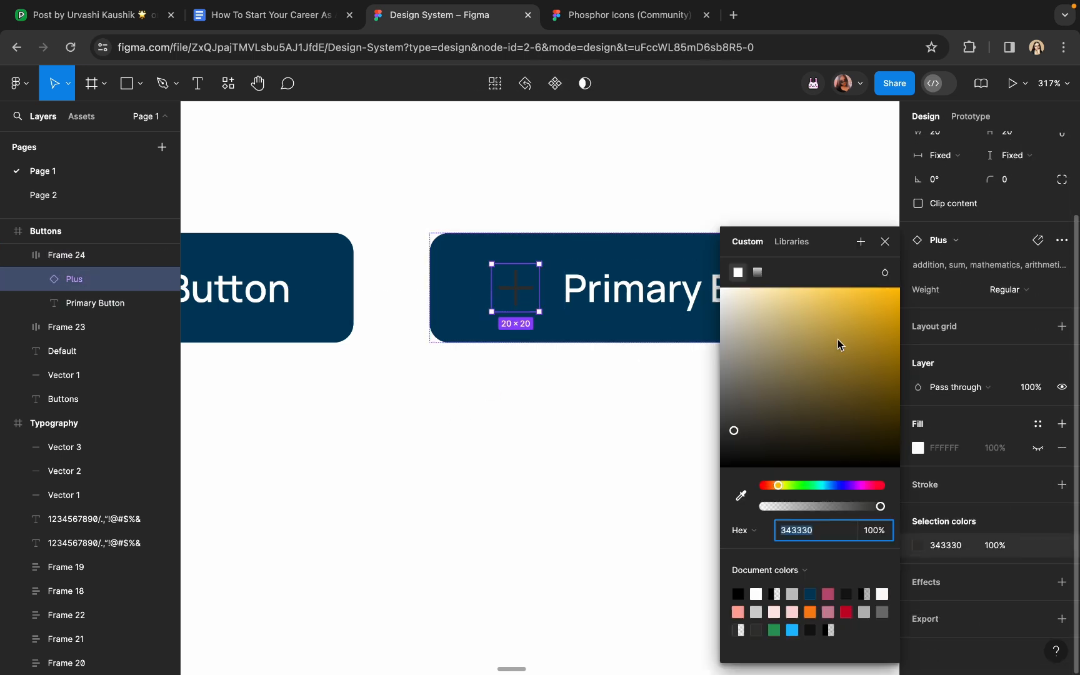
text(FFFFFF)
key(Return)
click(549, 153)
scroll(549, 165, down, 5)
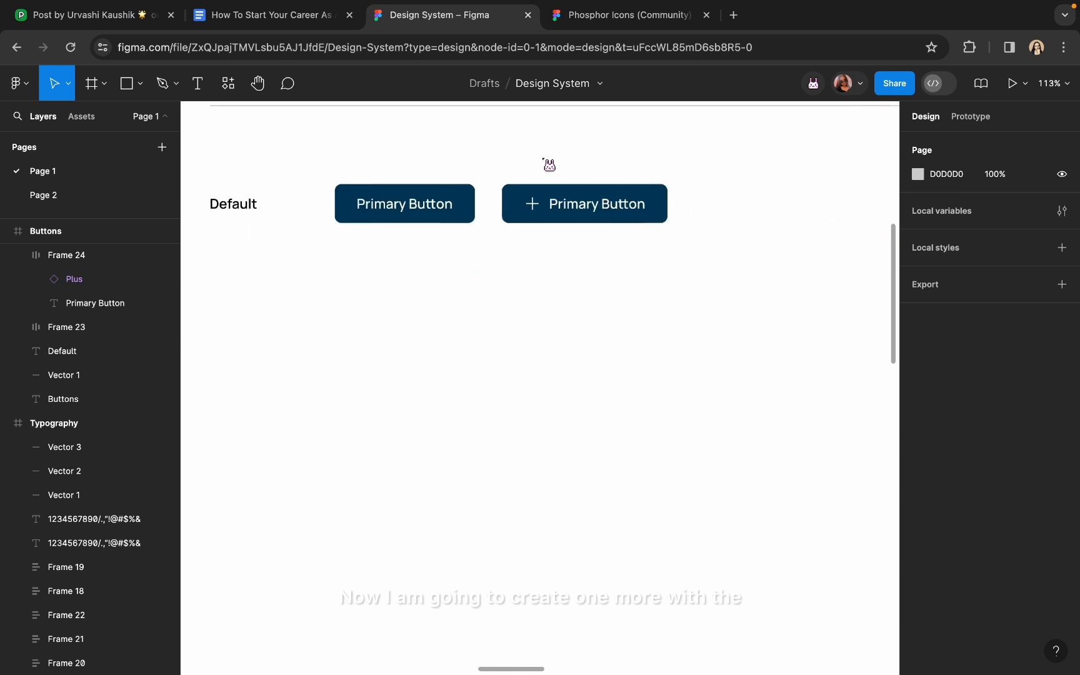
Duplicate the plus-icon button and move its Plus icon after the label
click(560, 202)
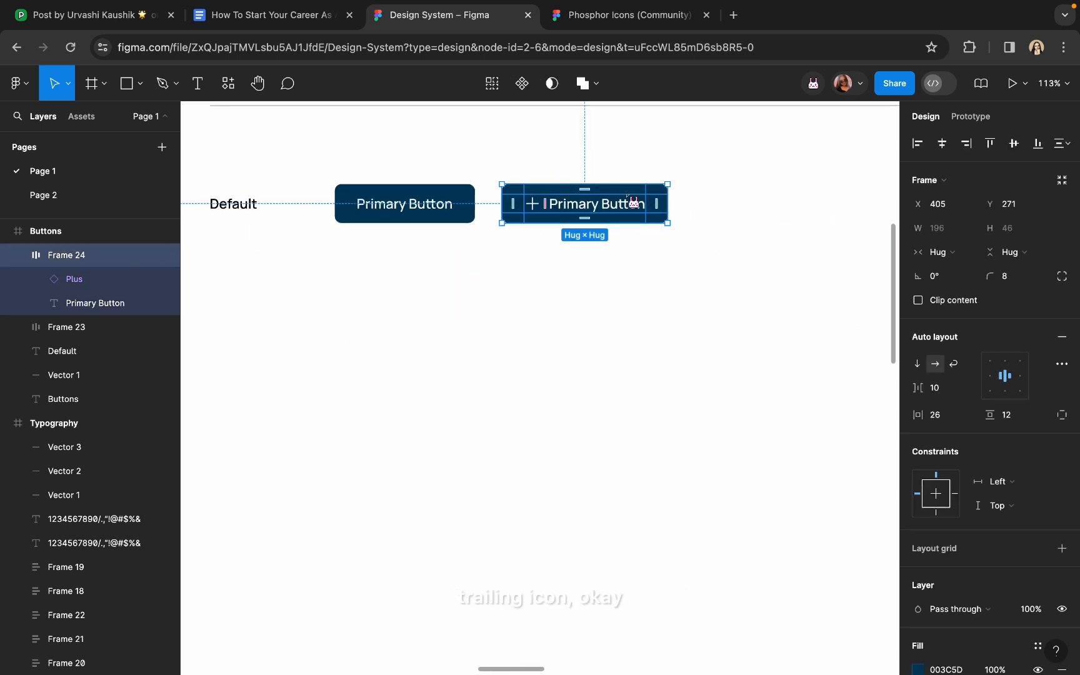
drag(559, 201, 748, 207)
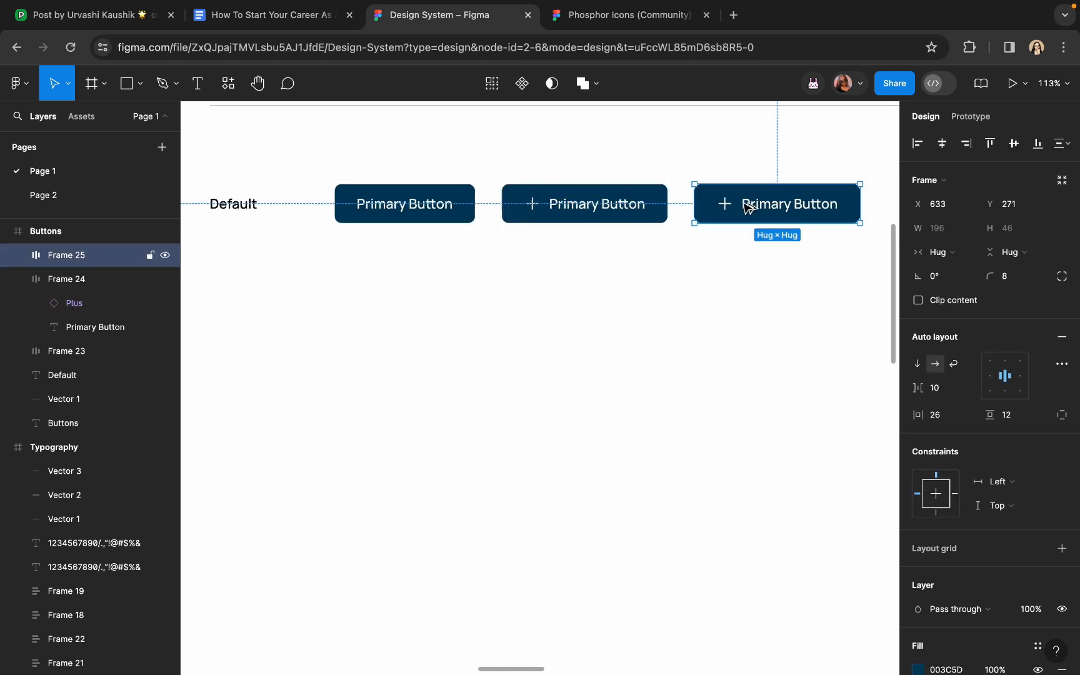
click(731, 210)
scroll(743, 211, up, 5)
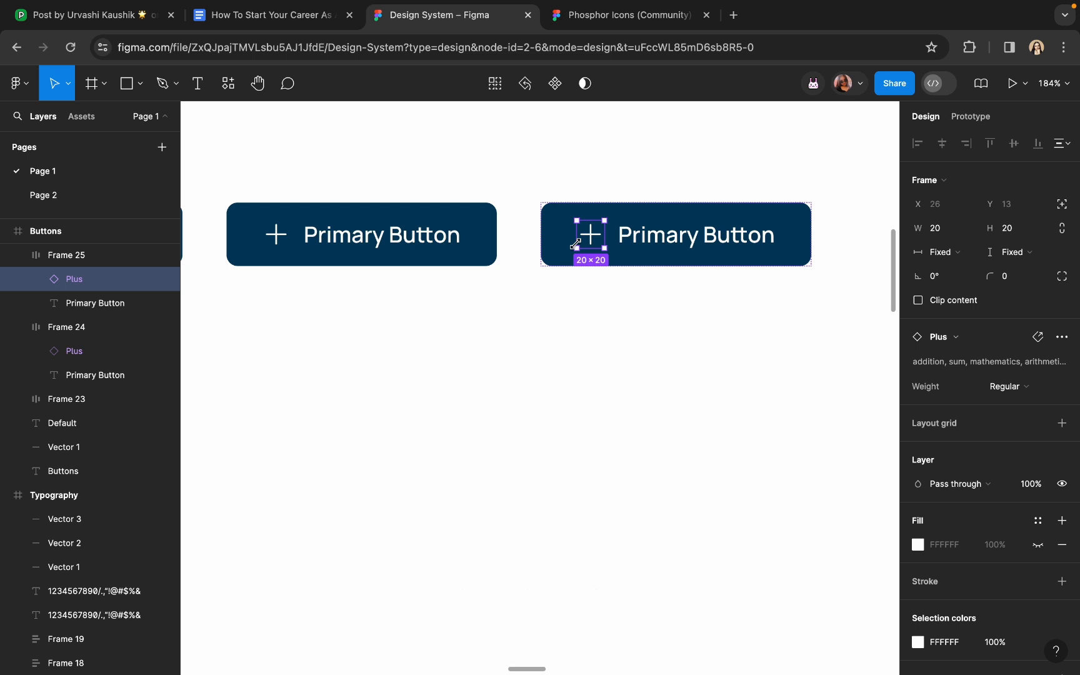
key(Right)
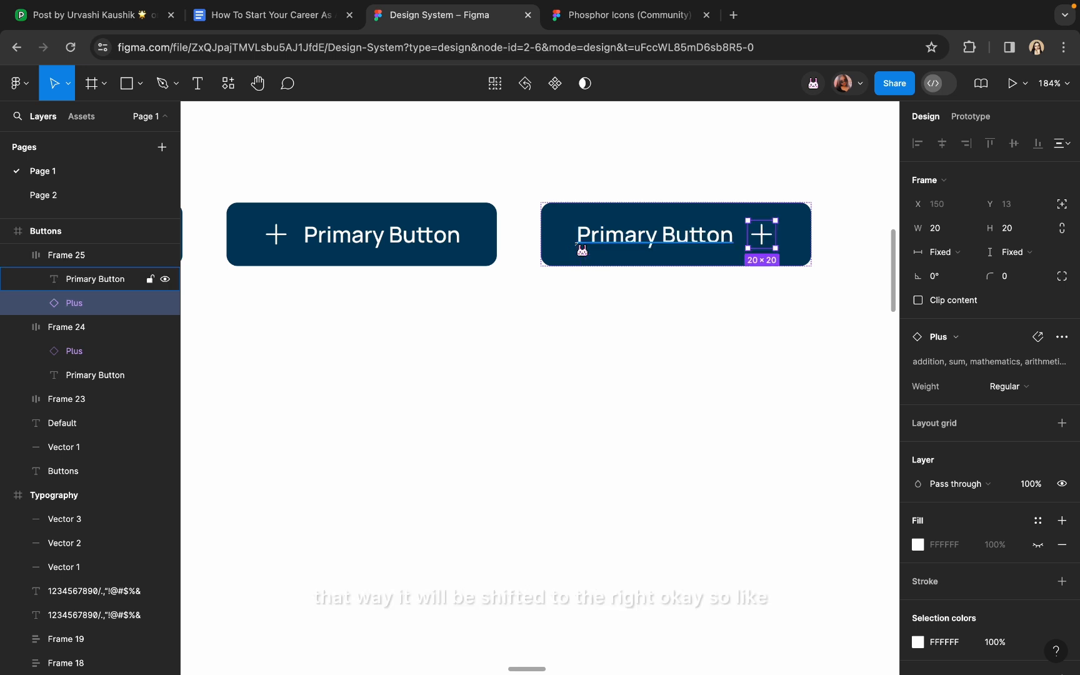
click(642, 321)
scroll(641, 320, down, 5)
scroll(562, 306, left, 2)
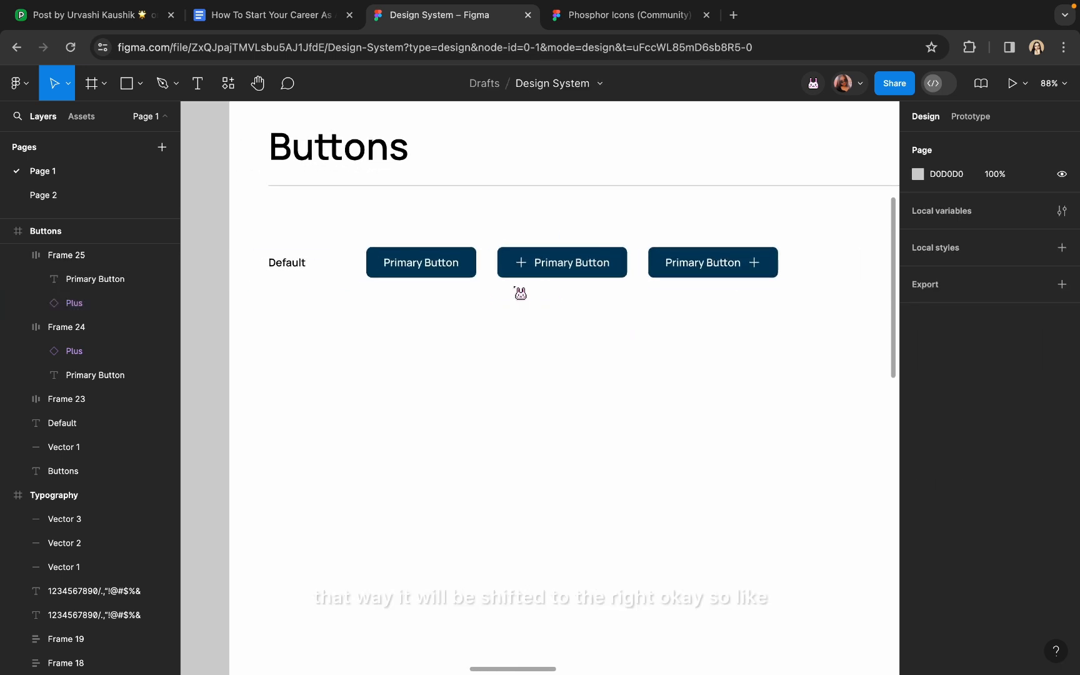
Select all three Primary Buttons and change their shared fill from navy 003C5D to 155577
click(472, 274)
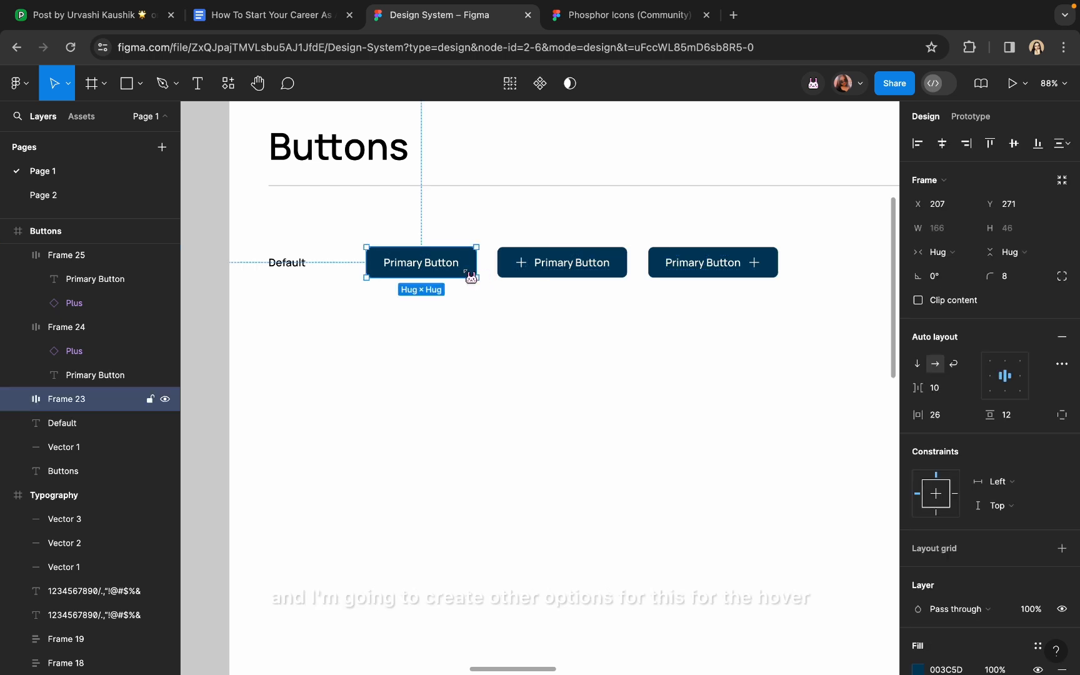
shift+click(542, 276)
shift+click(690, 274)
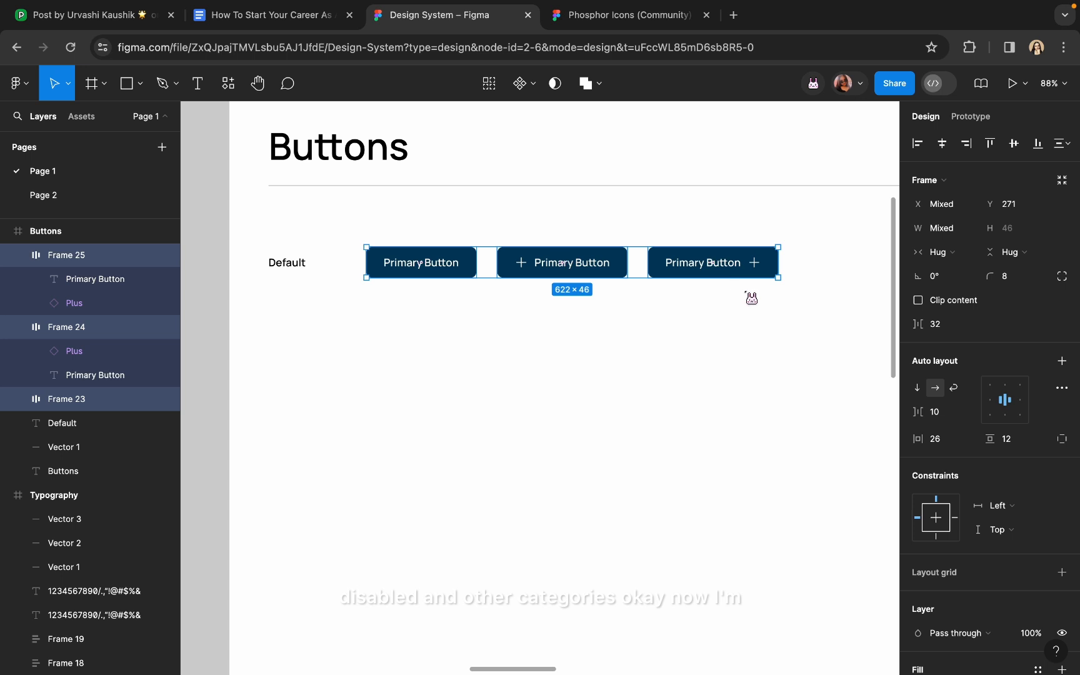
scroll(972, 430, down, 2)
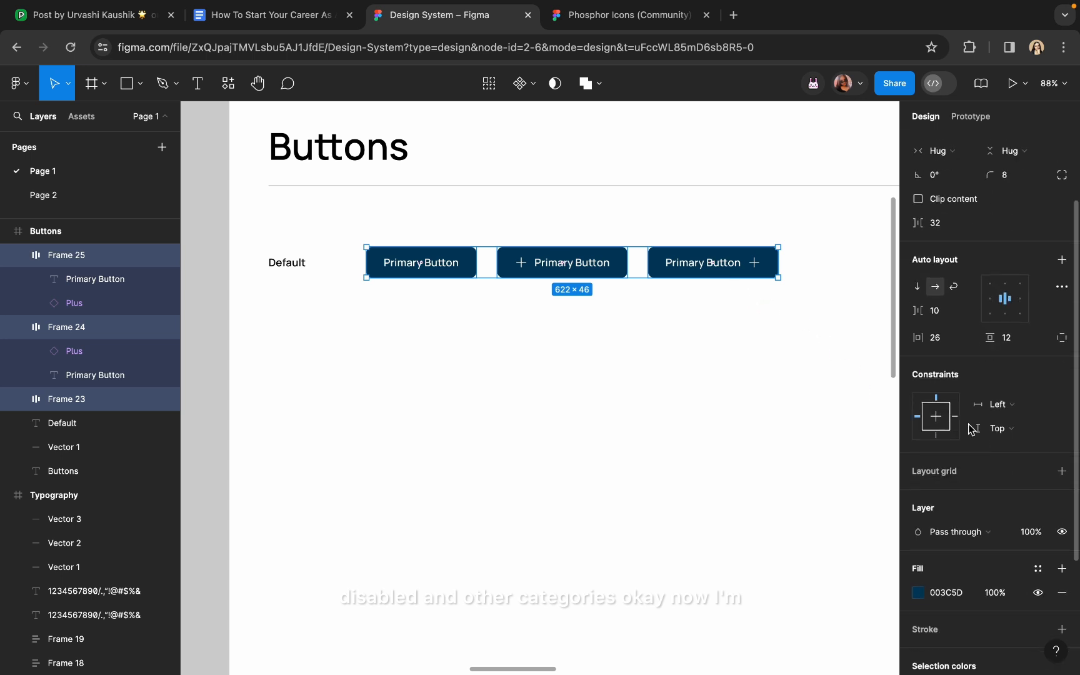
click(918, 594)
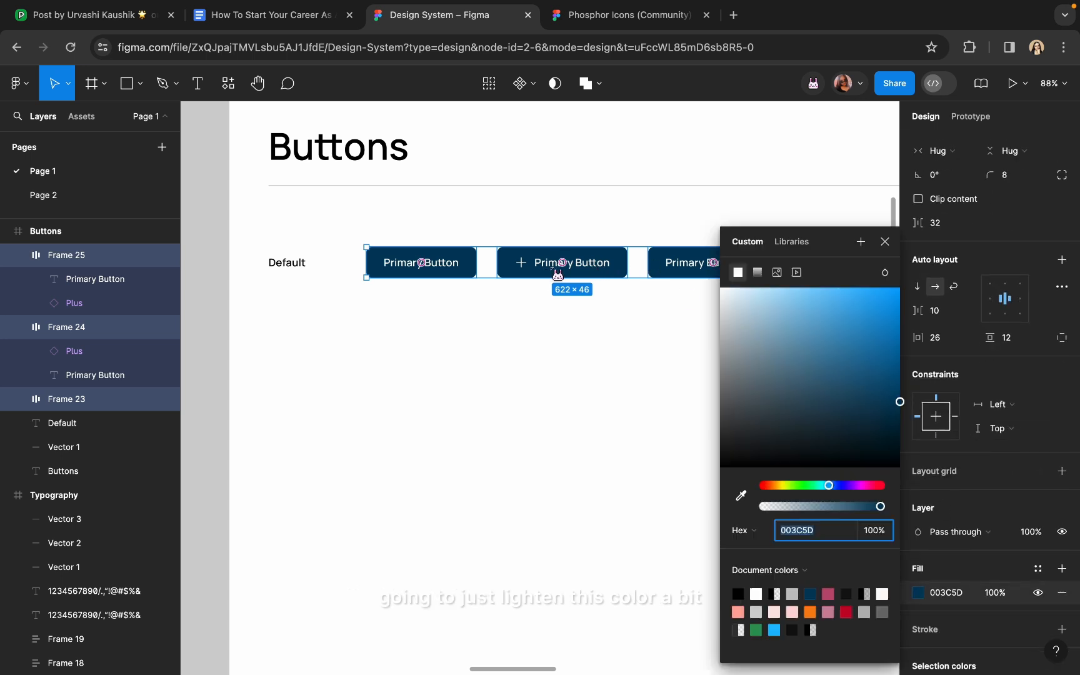
scroll(516, 281, right, 2)
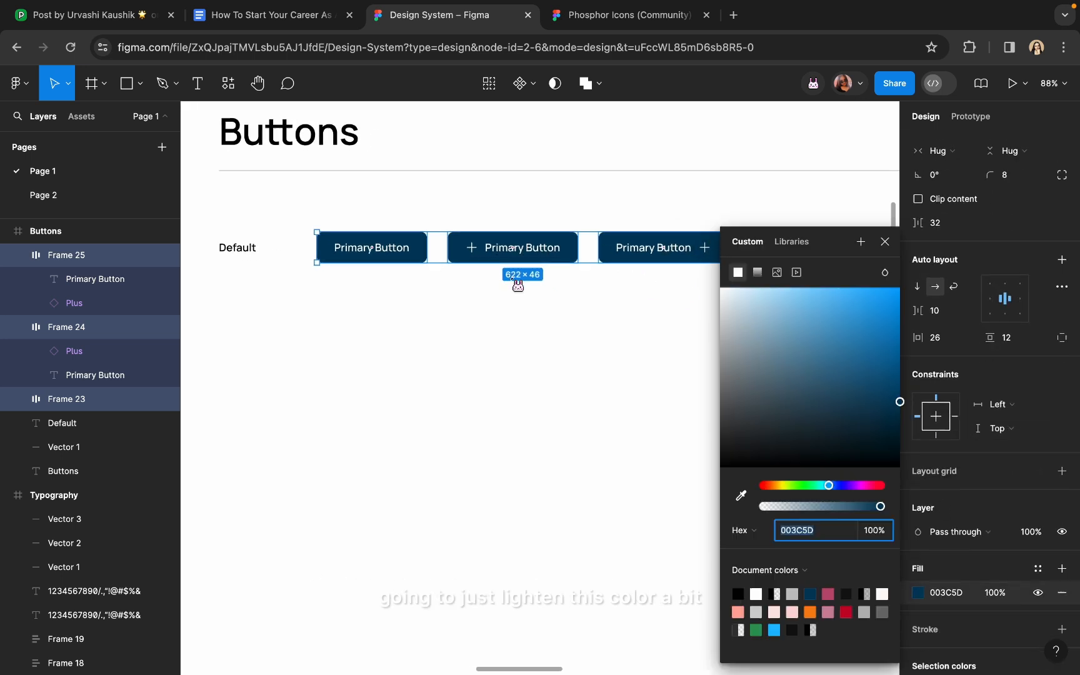
click(869, 384)
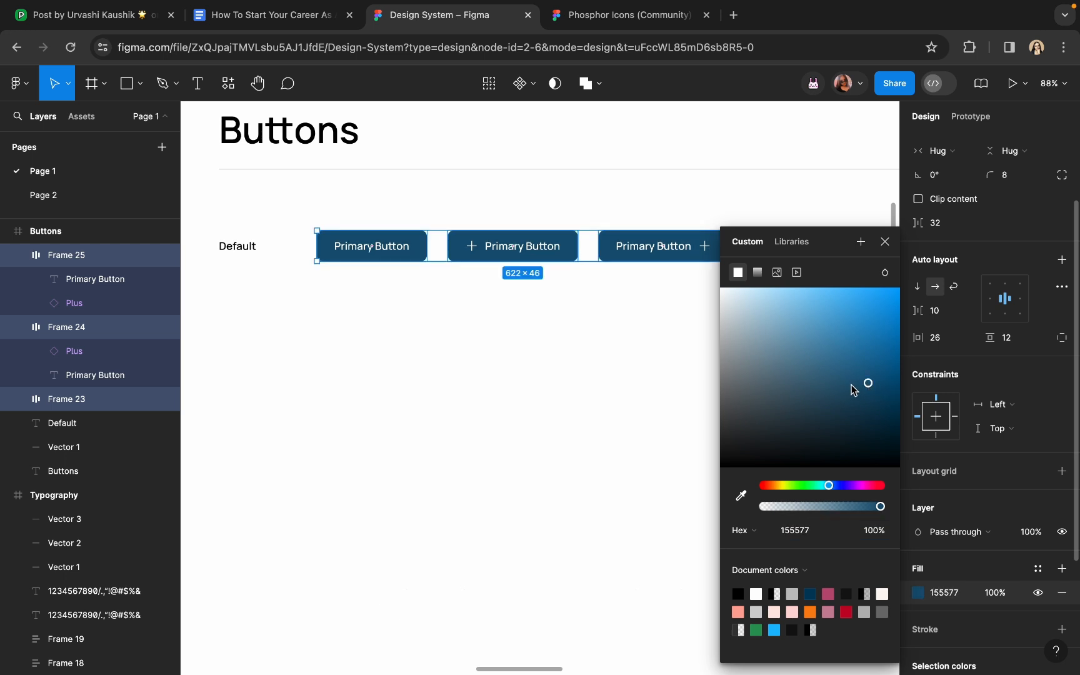
click(603, 338)
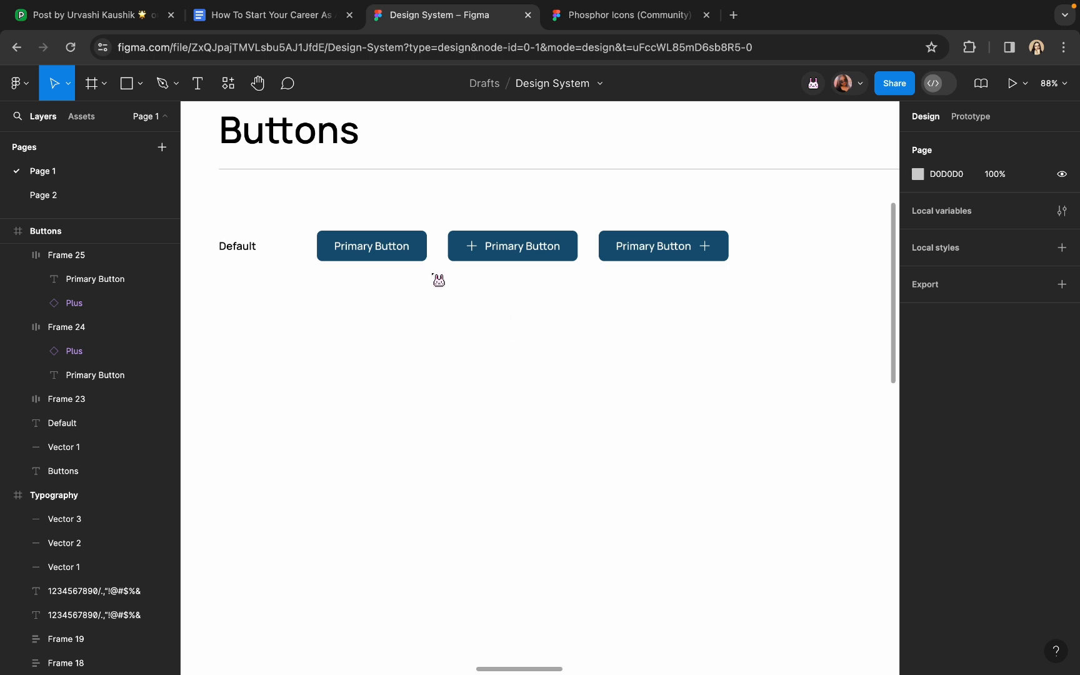
Select the three Primary Buttons and create a component set from them, Component 1
click(373, 250)
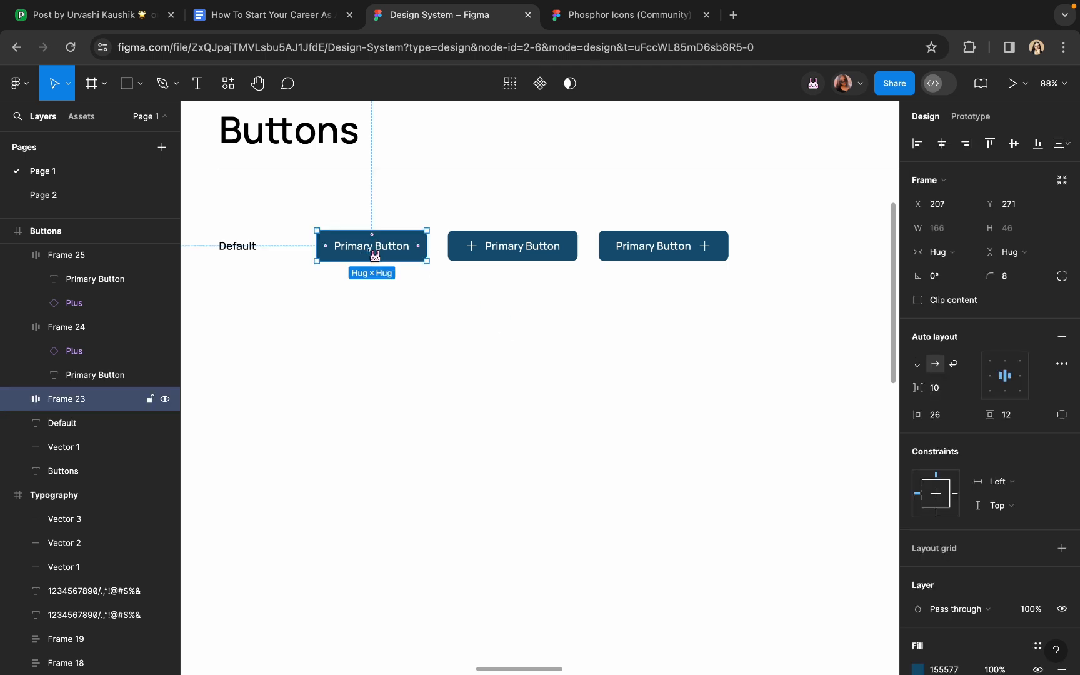
shift+click(478, 256)
shift+click(627, 258)
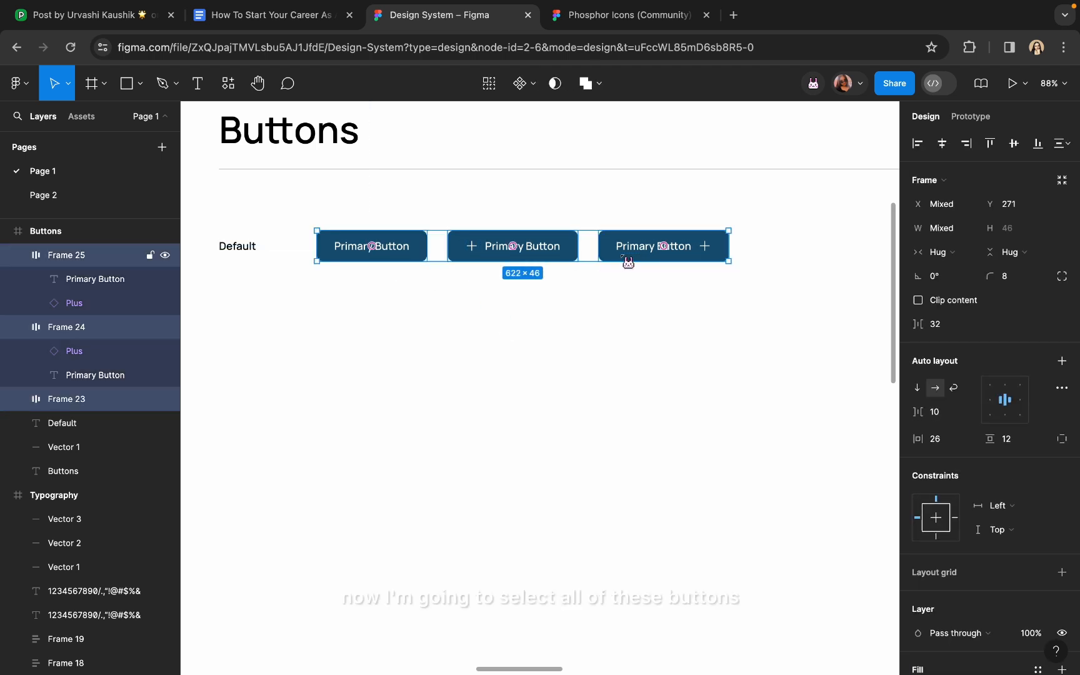
click(535, 87)
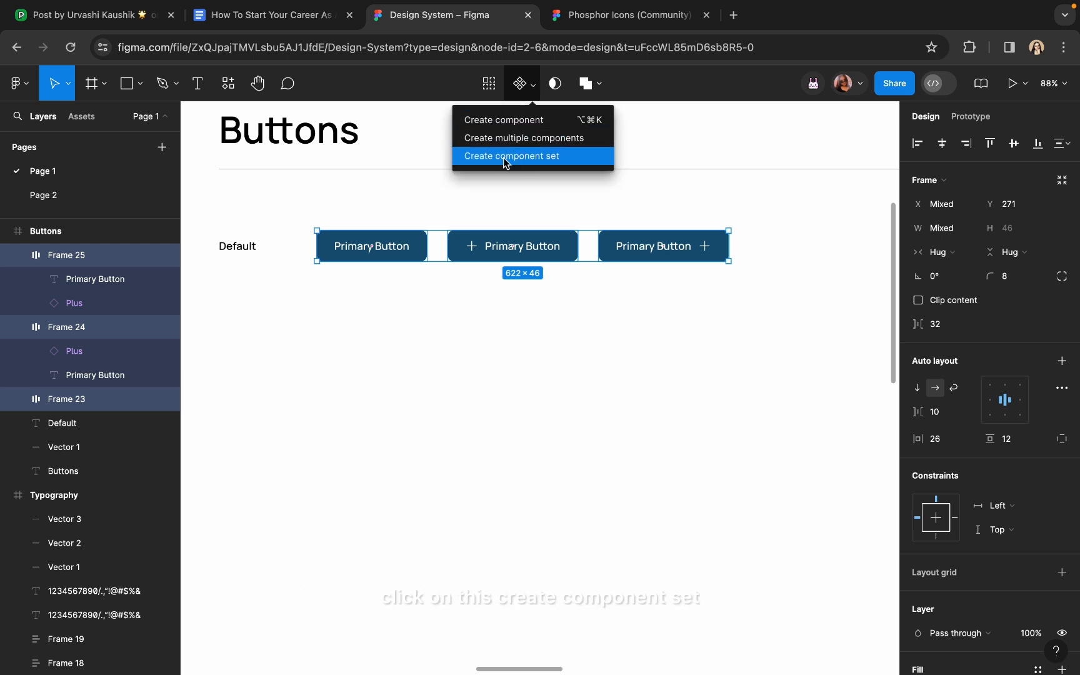
click(585, 161)
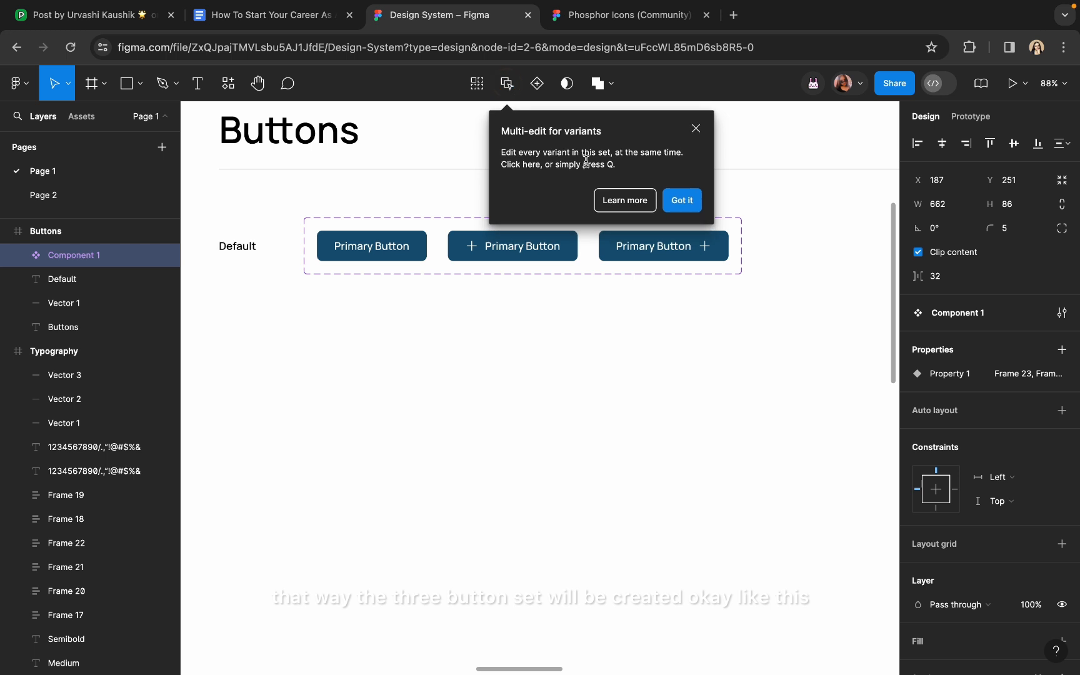
click(696, 128)
click(553, 383)
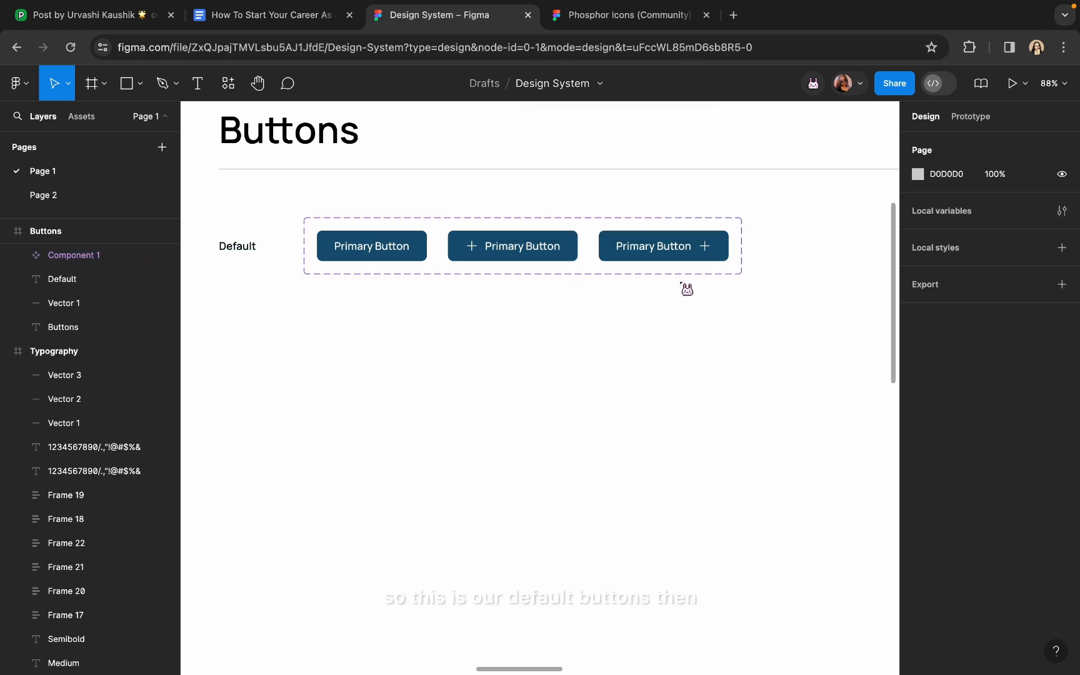
Extend the Component 1 set downward to about 540 high to make room
click(230, 248)
click(366, 261)
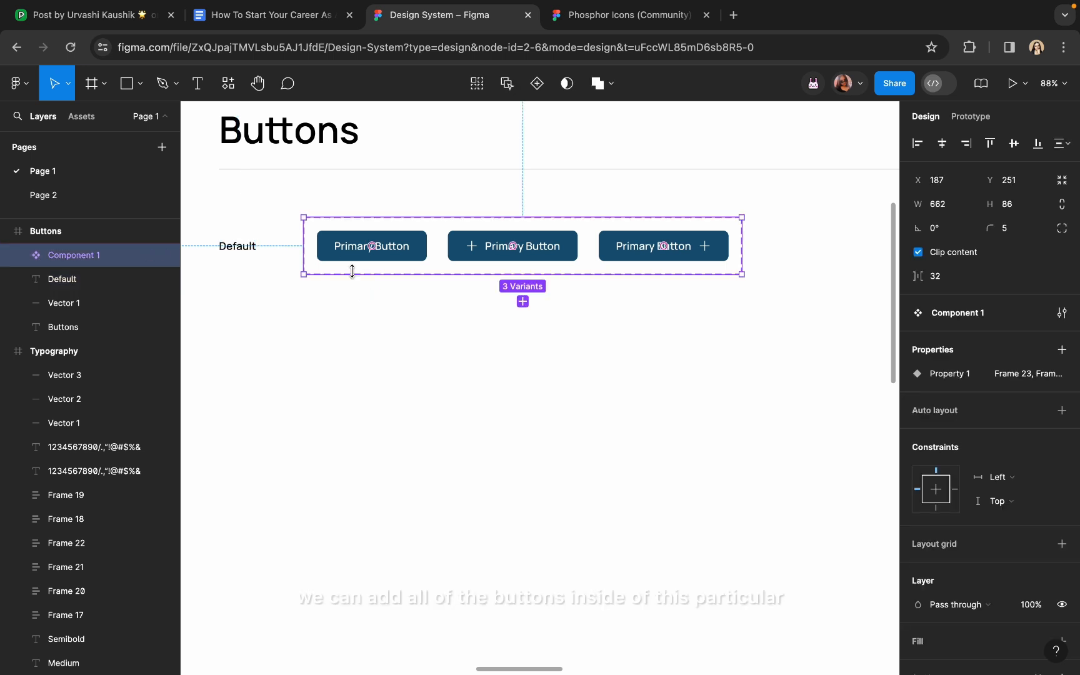
drag(352, 273, 342, 559)
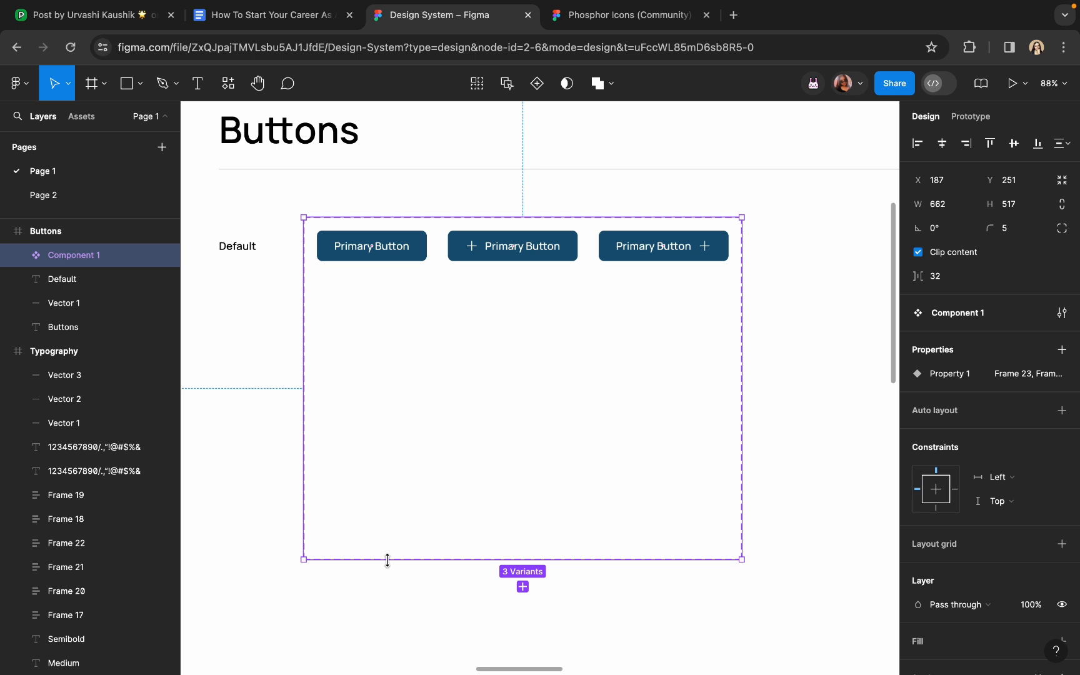
drag(388, 560, 386, 575)
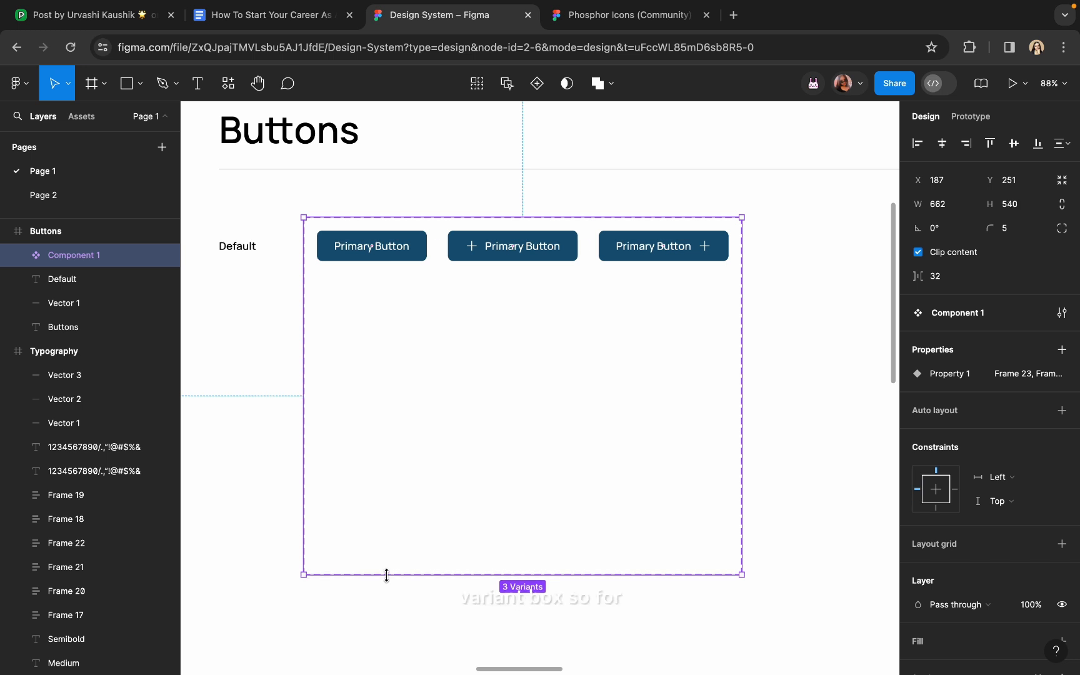
Add Variant4, a copy of the plain first button, placed beneath it
click(348, 257)
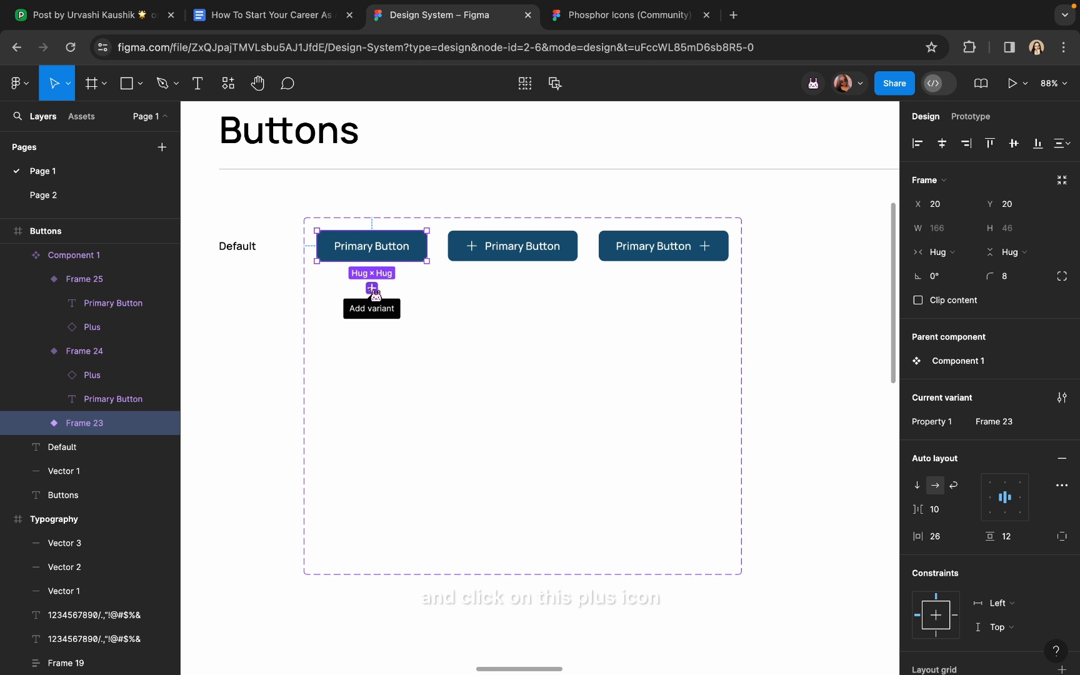
click(374, 289)
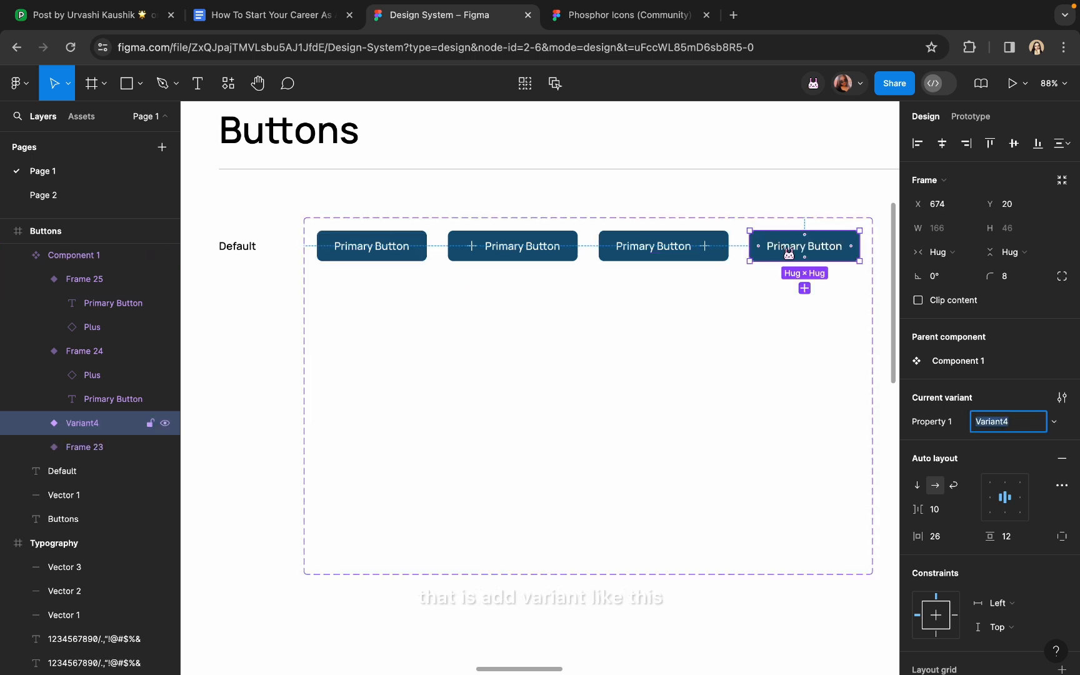
drag(789, 253, 355, 310)
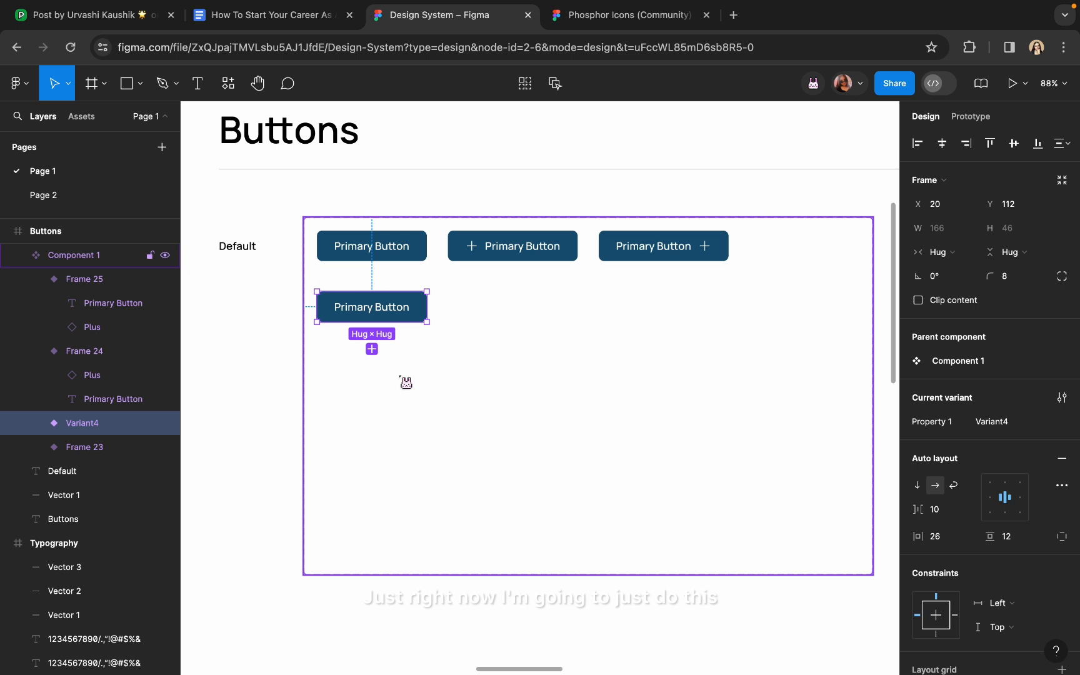
Lighten Variant4's fill to 2C759E
ctrl+scroll(375, 232, up, 2)
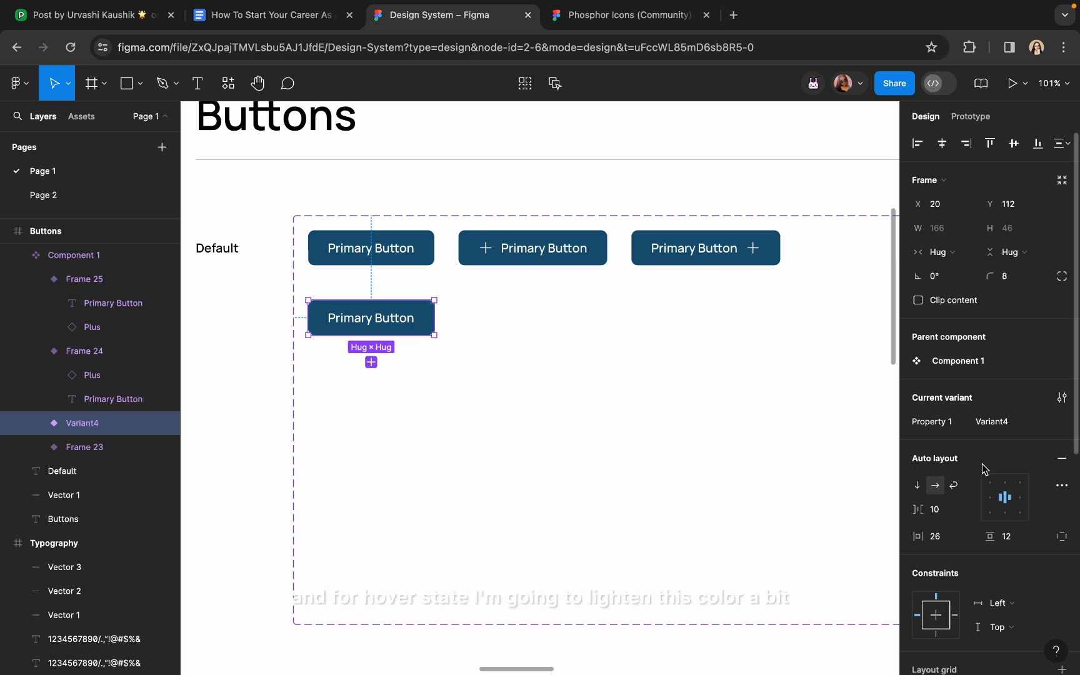
scroll(984, 469, down, 3)
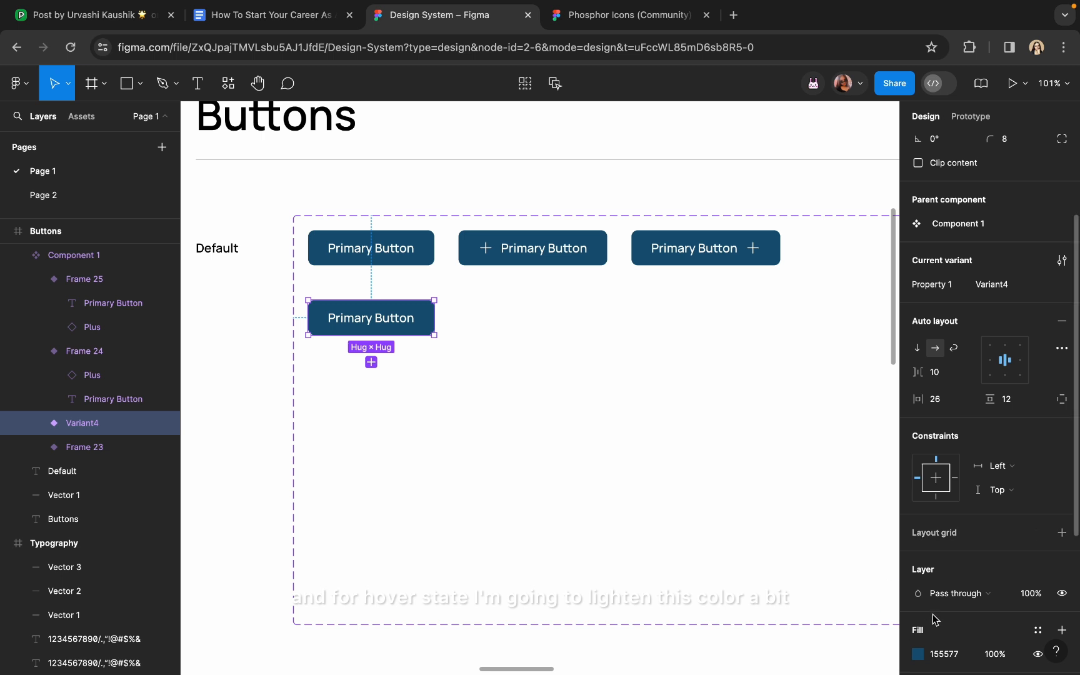
click(918, 654)
click(850, 359)
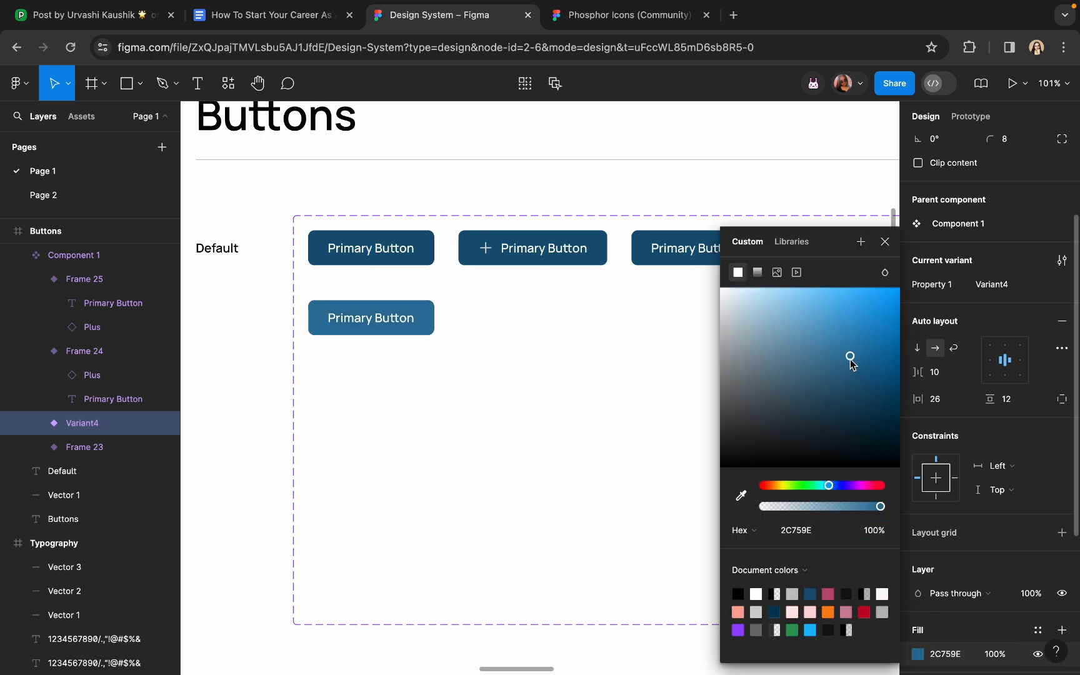
click(507, 436)
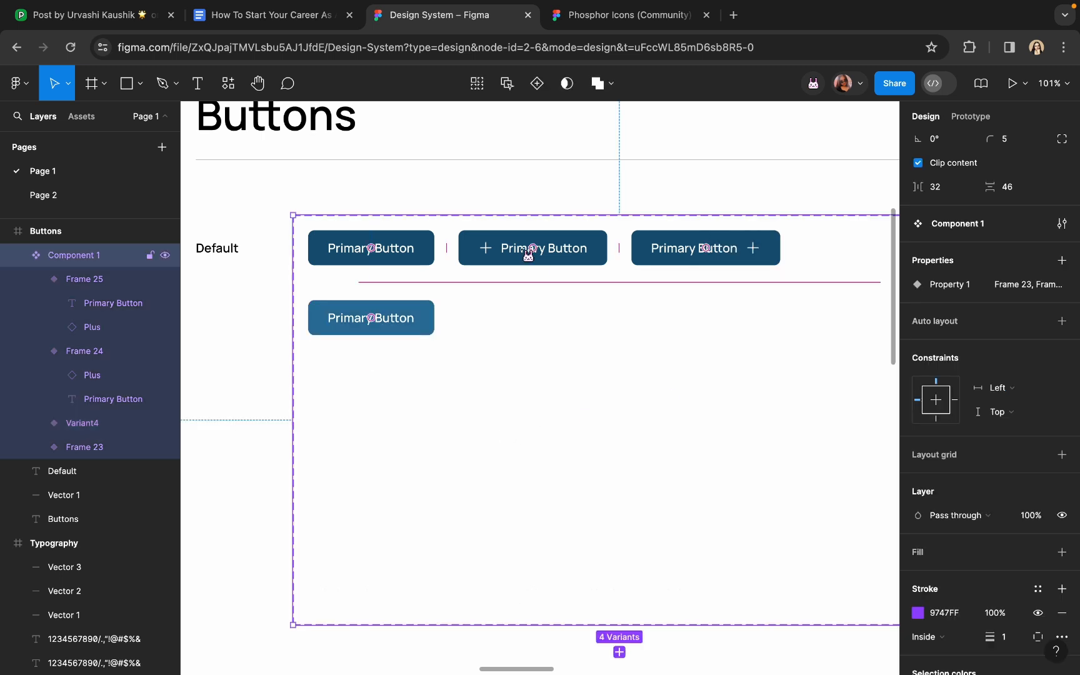
Add Variant5 from the leading-plus button below it, eyedropping the 2C759E fill
click(483, 258)
click(533, 293)
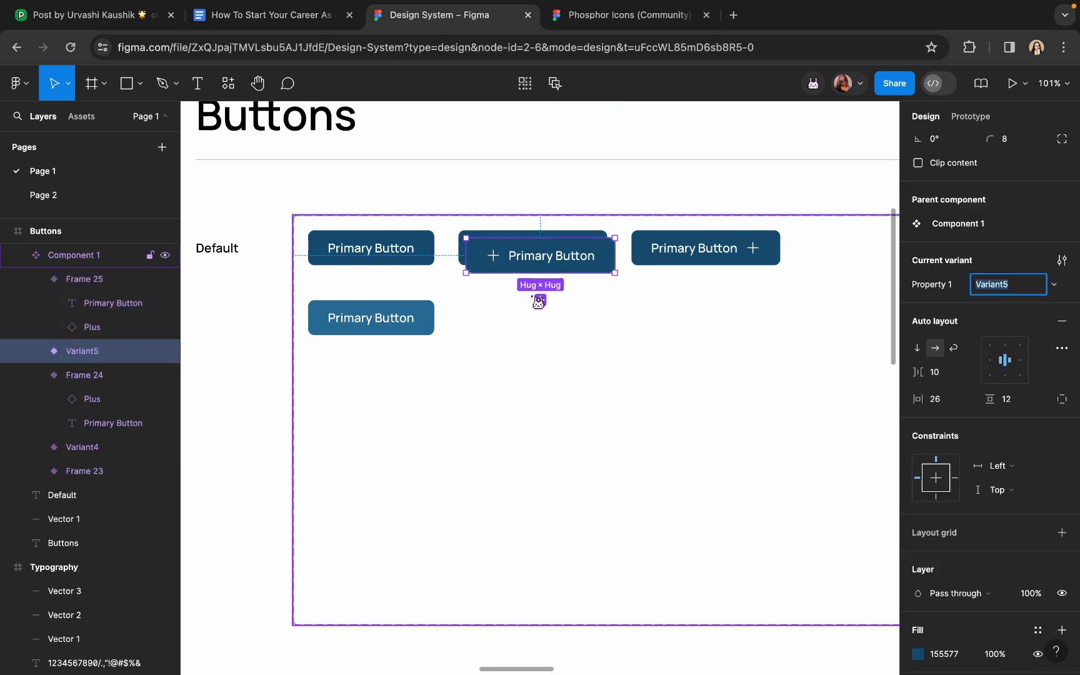
drag(533, 263, 523, 322)
scroll(975, 437, down, 4)
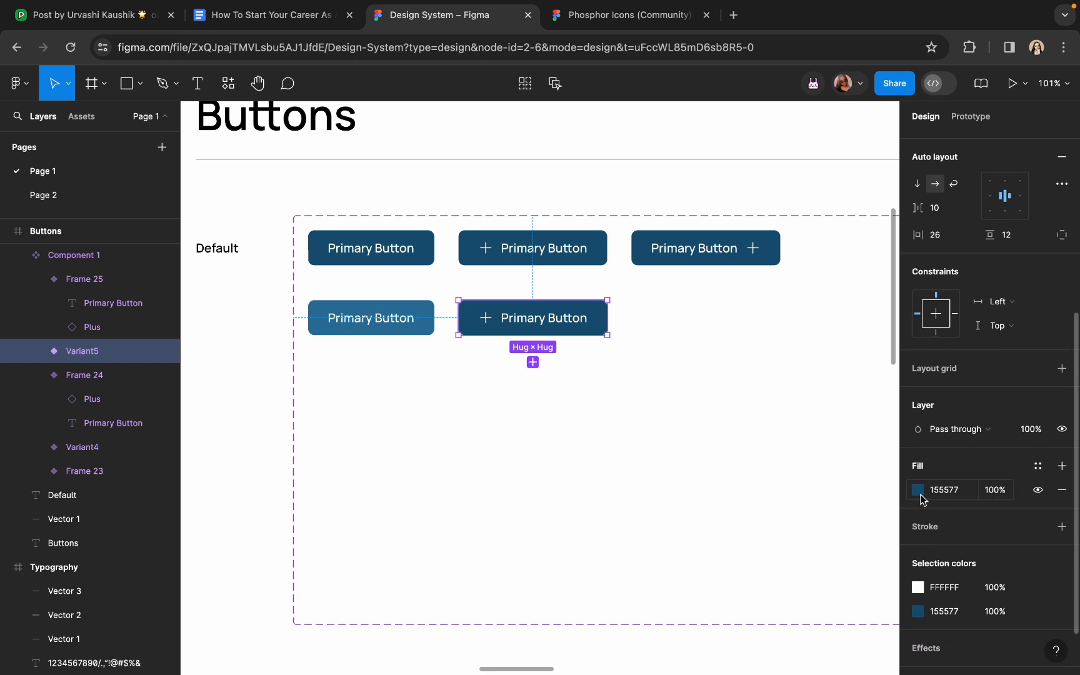
click(916, 491)
click(741, 497)
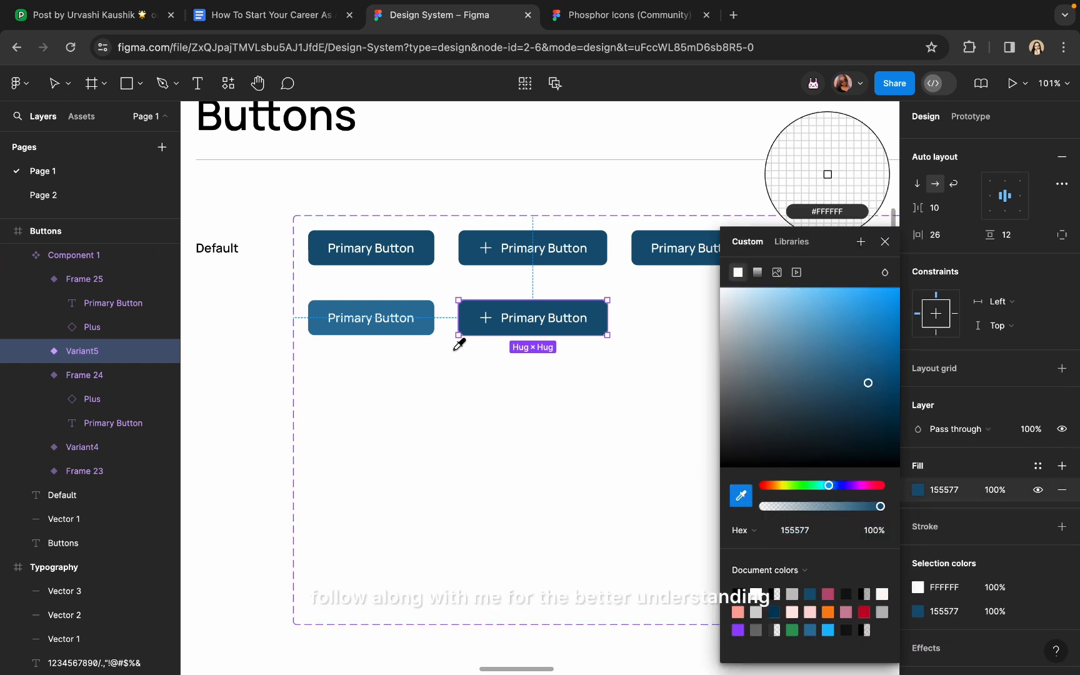
click(428, 309)
Add Variant6 from the trailing-plus button below it, eyedropping the 2C759E fill
scroll(429, 309, right, 3)
click(649, 243)
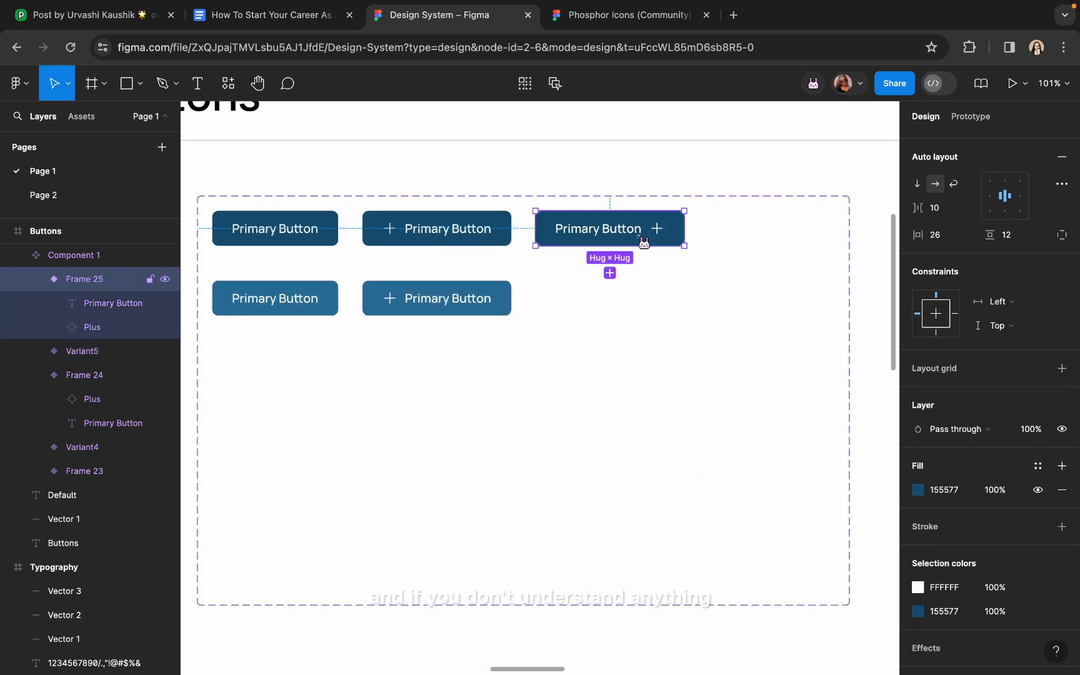
click(610, 273)
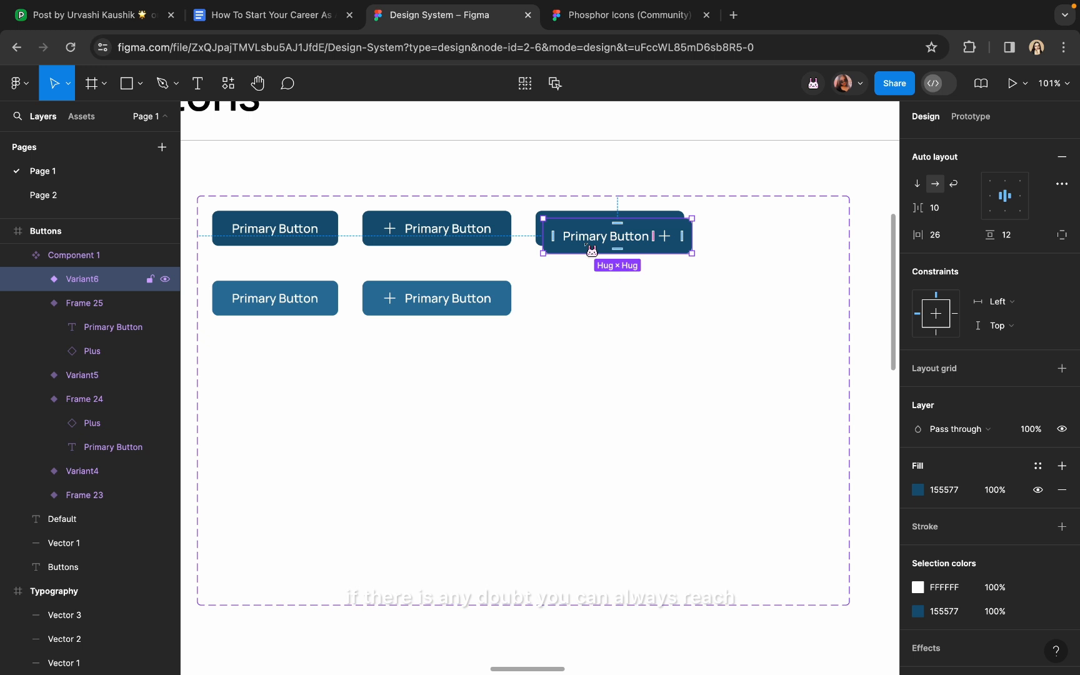
drag(591, 250, 583, 310)
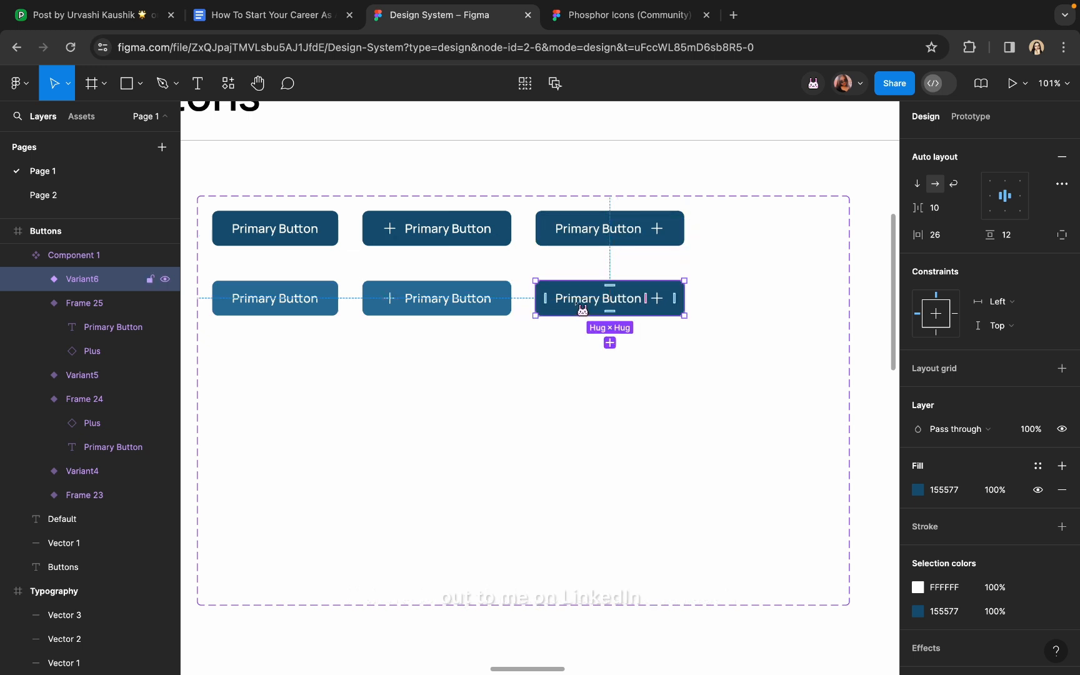
click(918, 489)
click(740, 497)
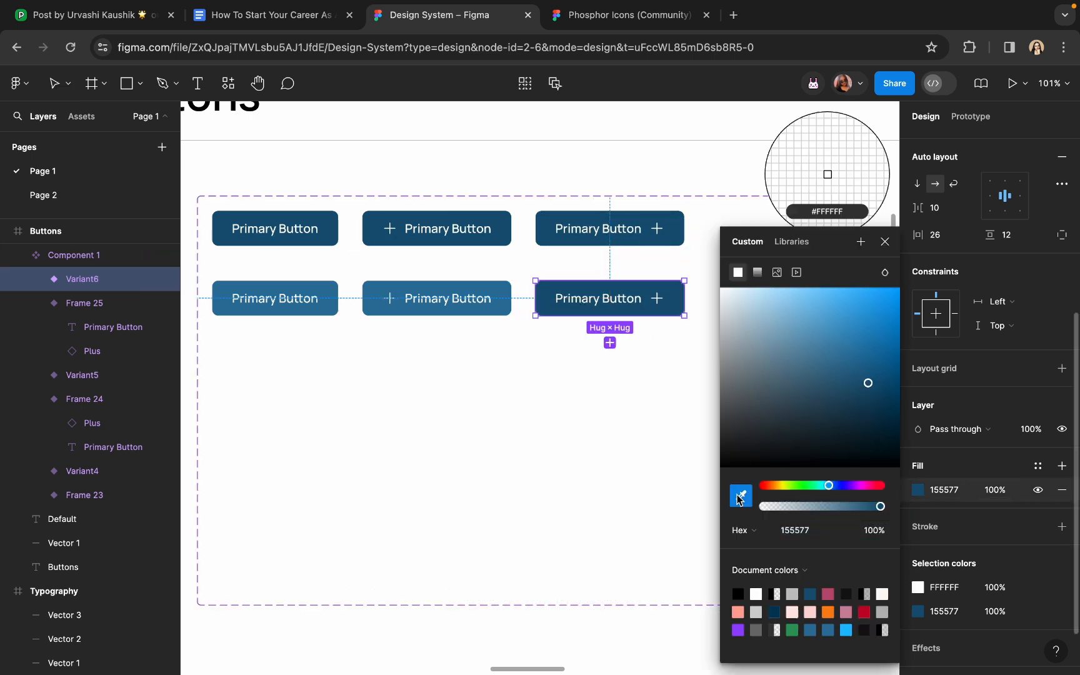
click(503, 298)
click(463, 391)
scroll(463, 387, down, 5)
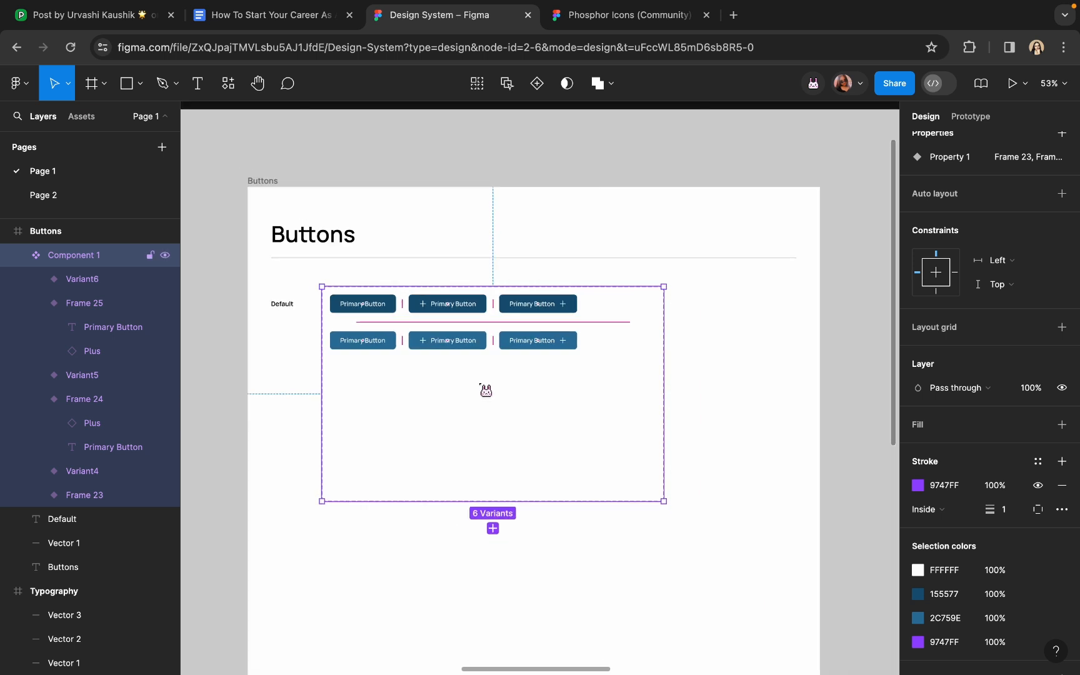
Narrow the Component 1 set to fit the buttons and select through the top- and second-row variants
drag(664, 323, 589, 329)
scroll(1045, 247, up, 3)
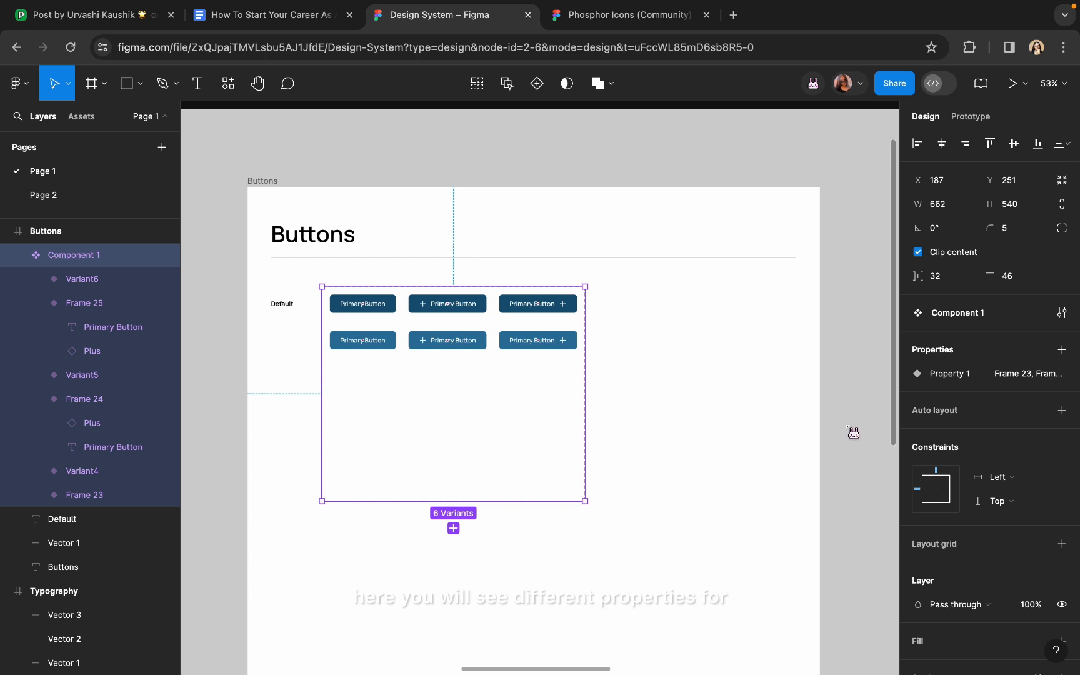
click(853, 432)
double_click(374, 307)
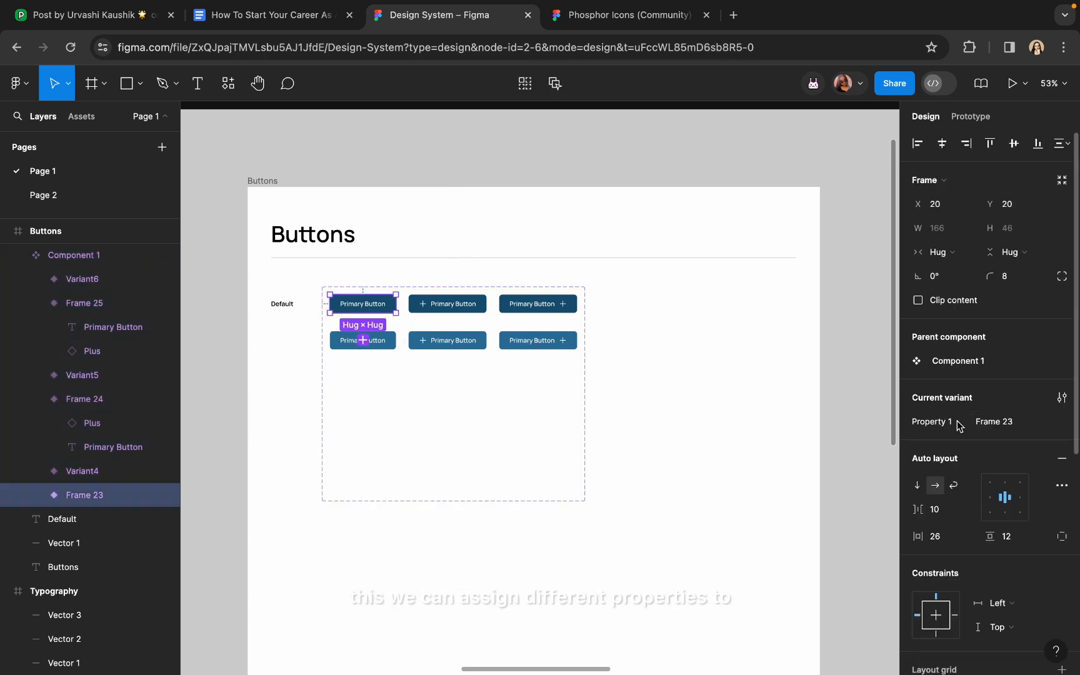
click(451, 306)
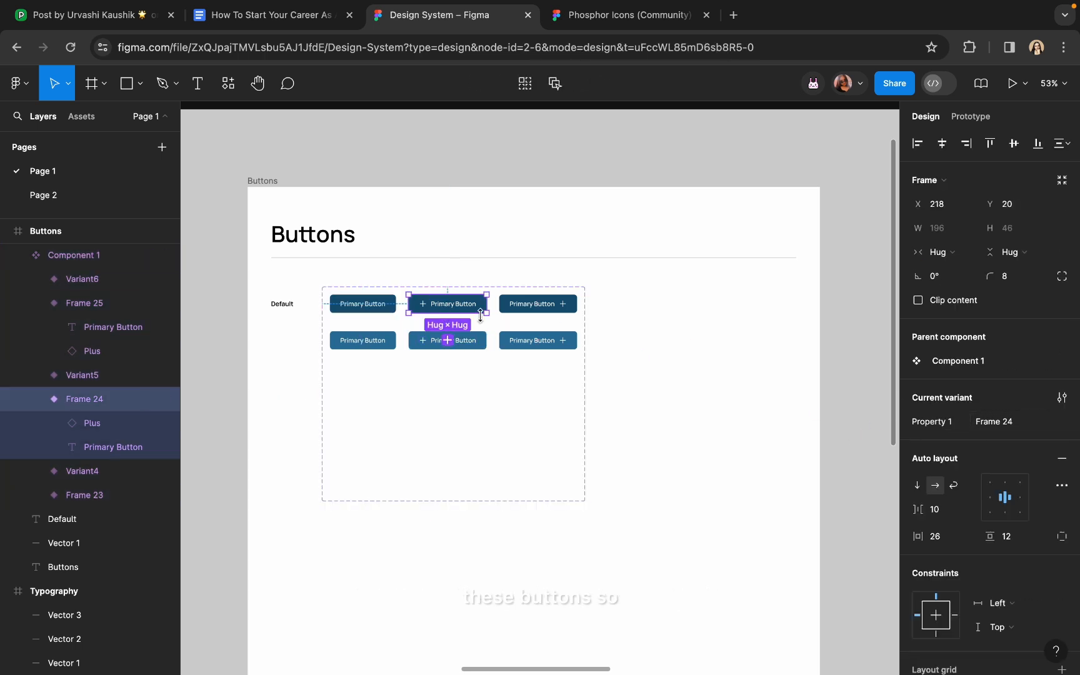
click(531, 310)
click(449, 350)
click(360, 345)
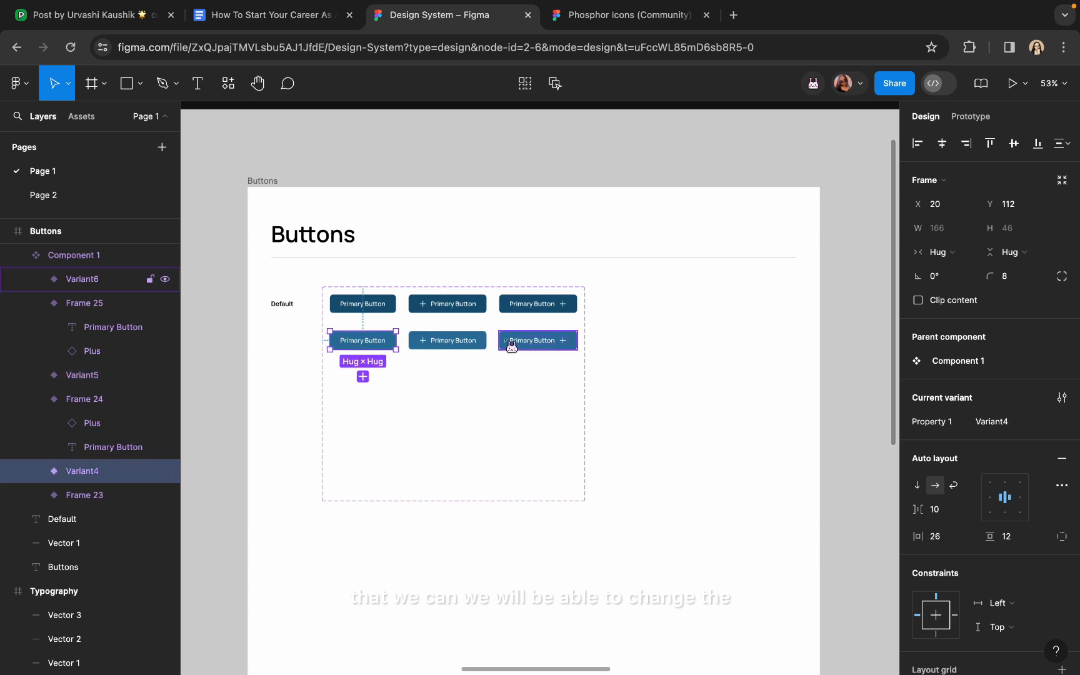
scroll(511, 345, up, 5)
scroll(507, 342, down, 4)
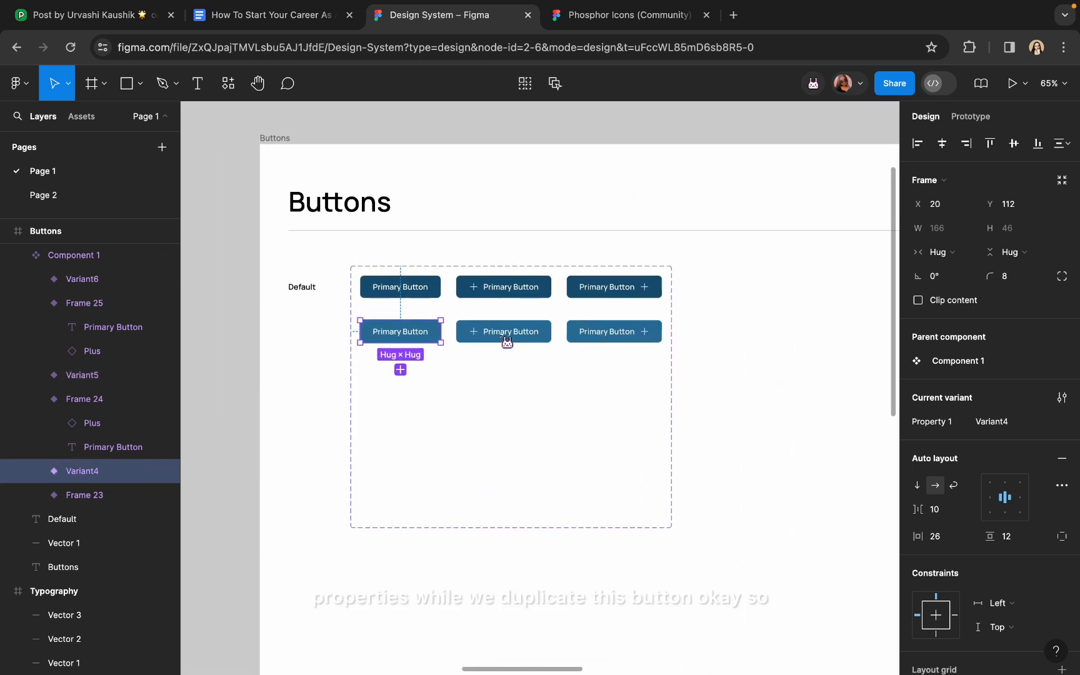
scroll(507, 343, down, 2)
scroll(507, 342, up, 3)
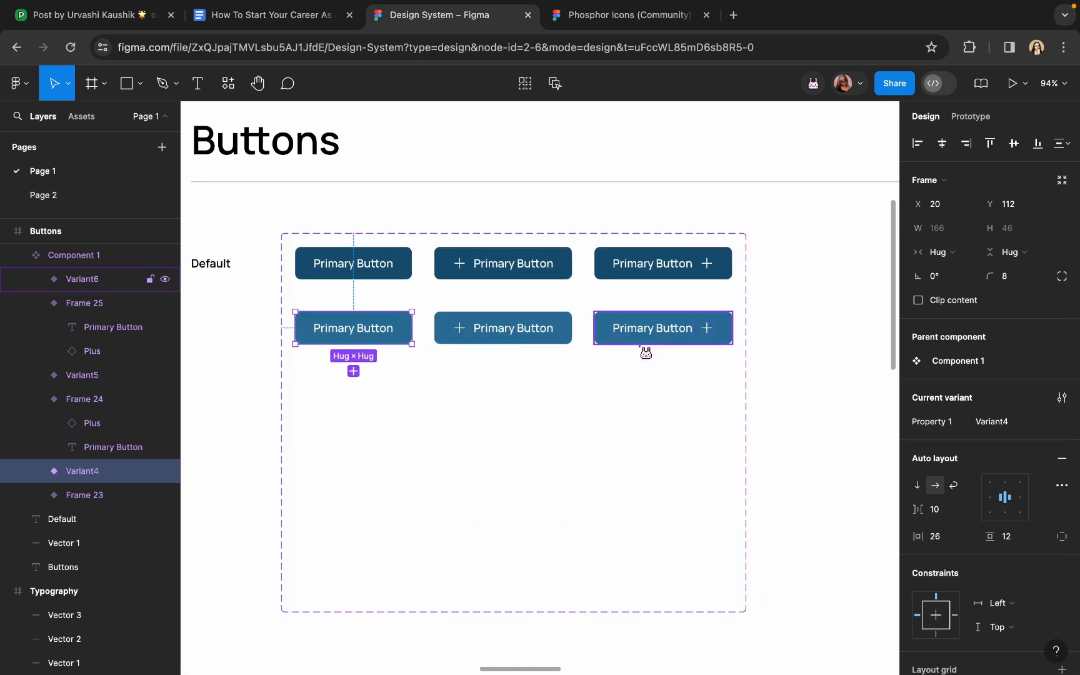
Duplicate the plain Primary Button variant to create Default7
click(376, 263)
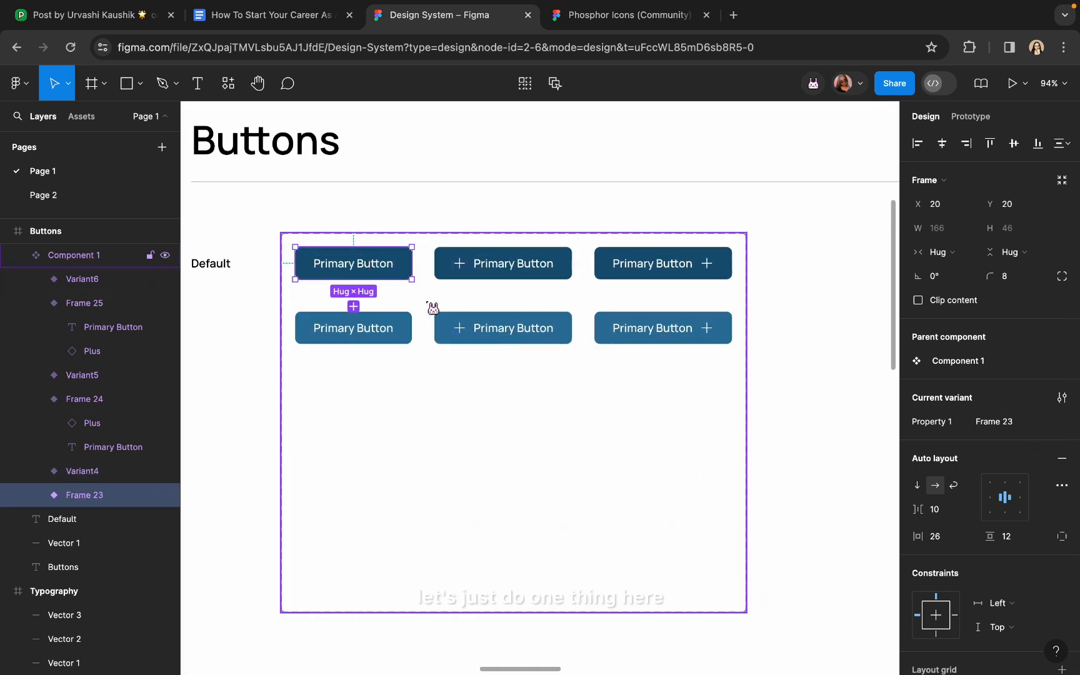
scroll(339, 269, up, 2)
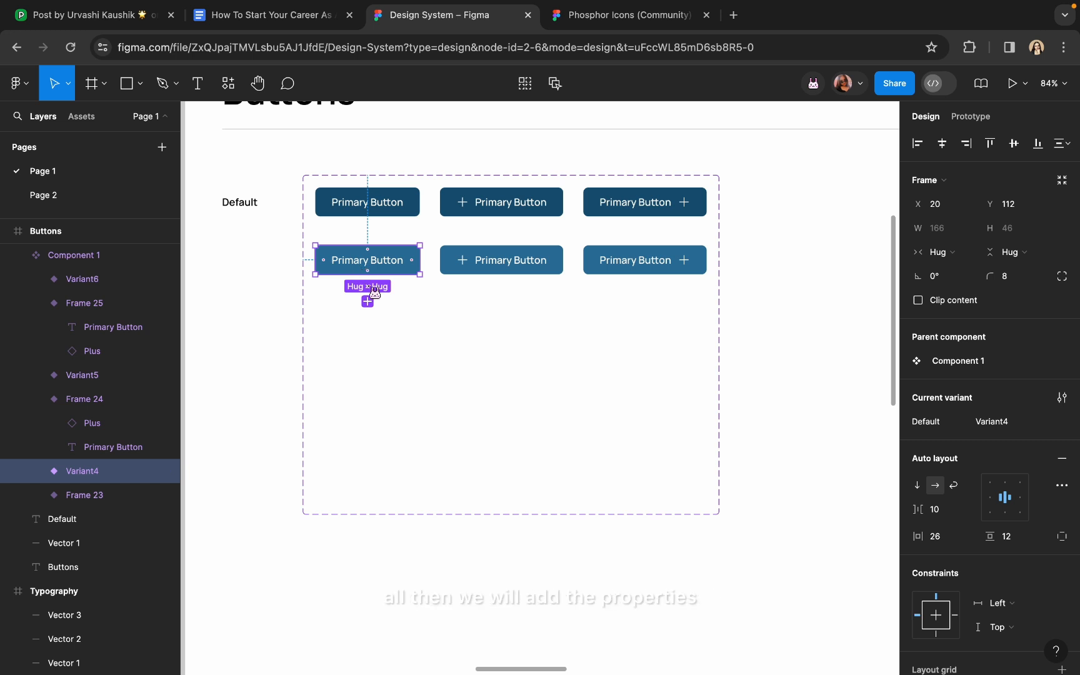
key(ctrl+d)
Move the duplicated plain button into a third row and lighten its fill to 4F9CC6
drag(364, 275, 357, 327)
scroll(993, 484, down, 5)
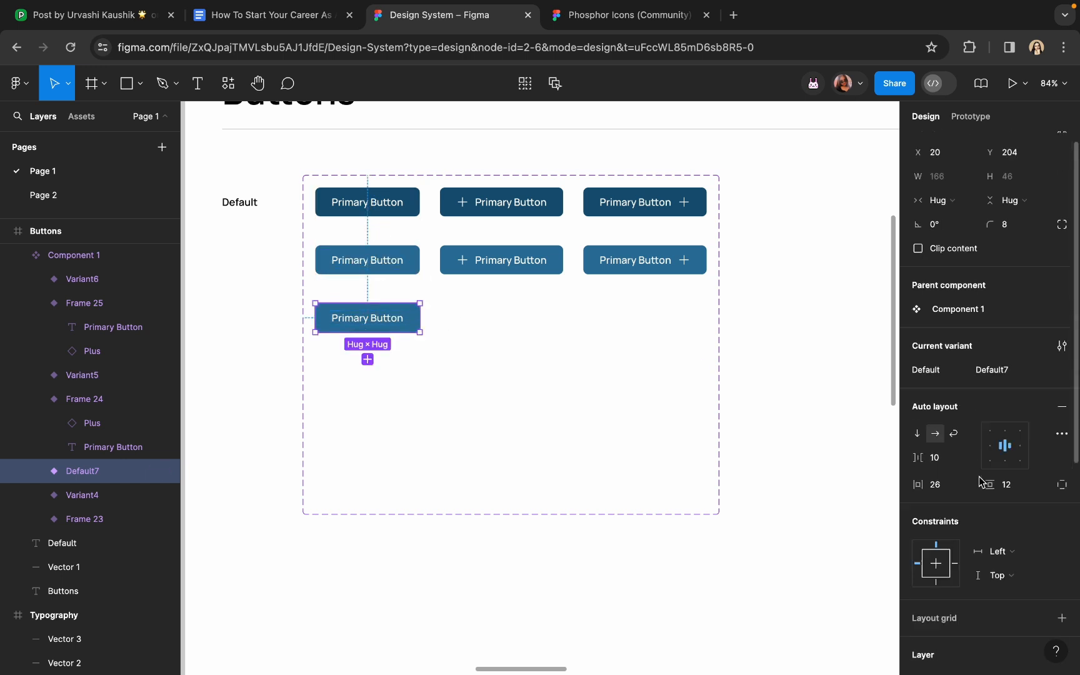
click(918, 601)
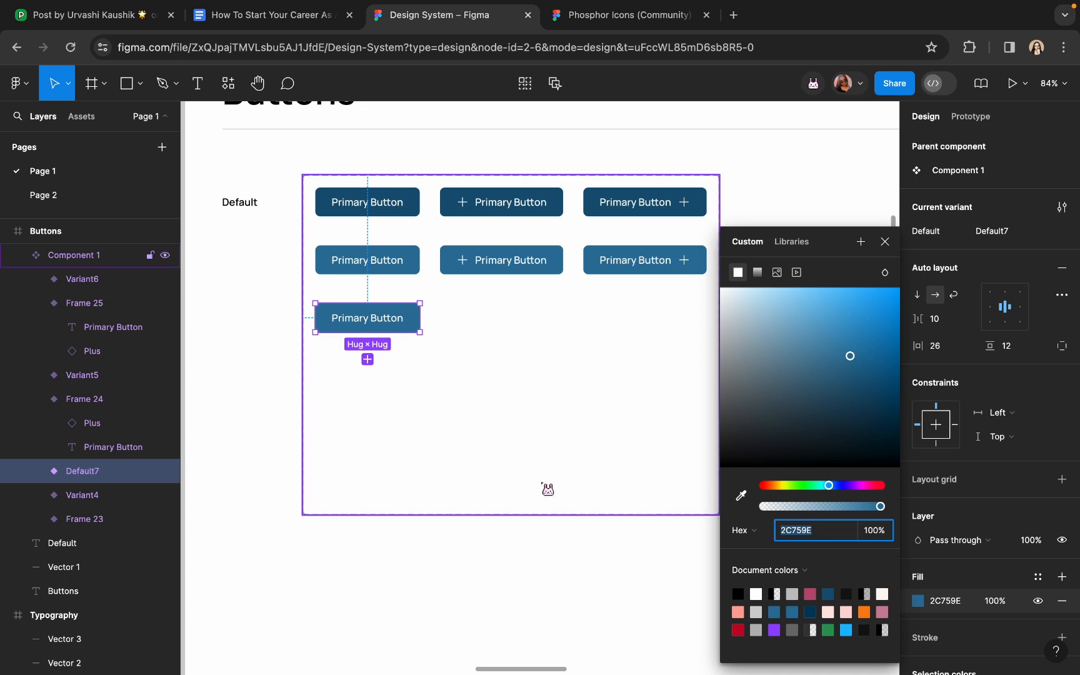
click(845, 349)
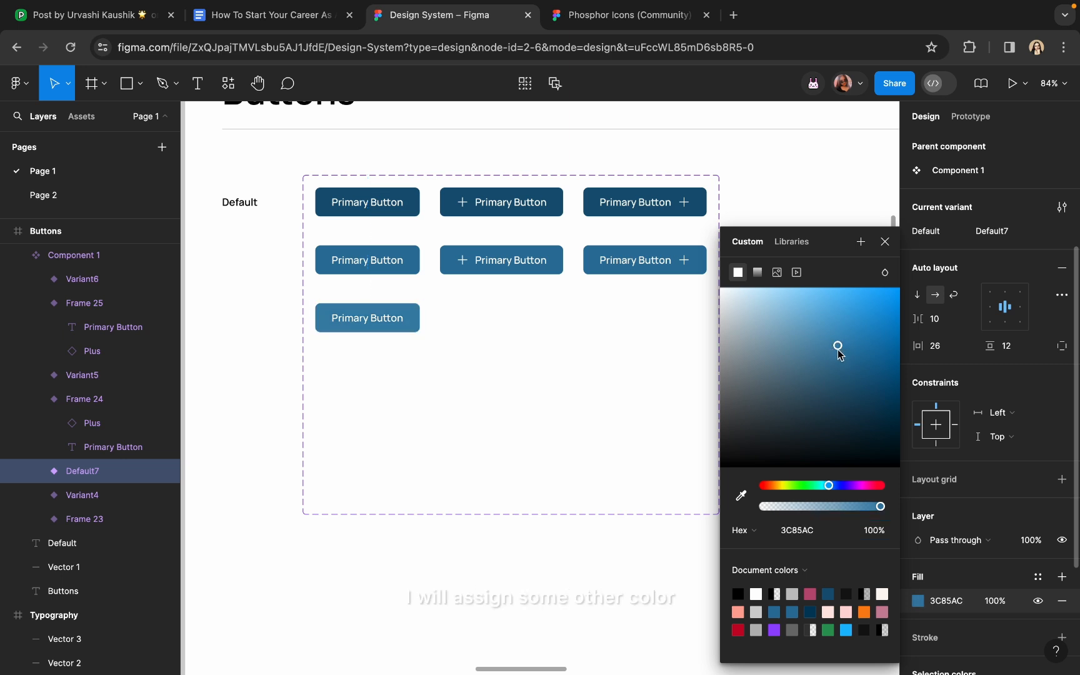
click(831, 338)
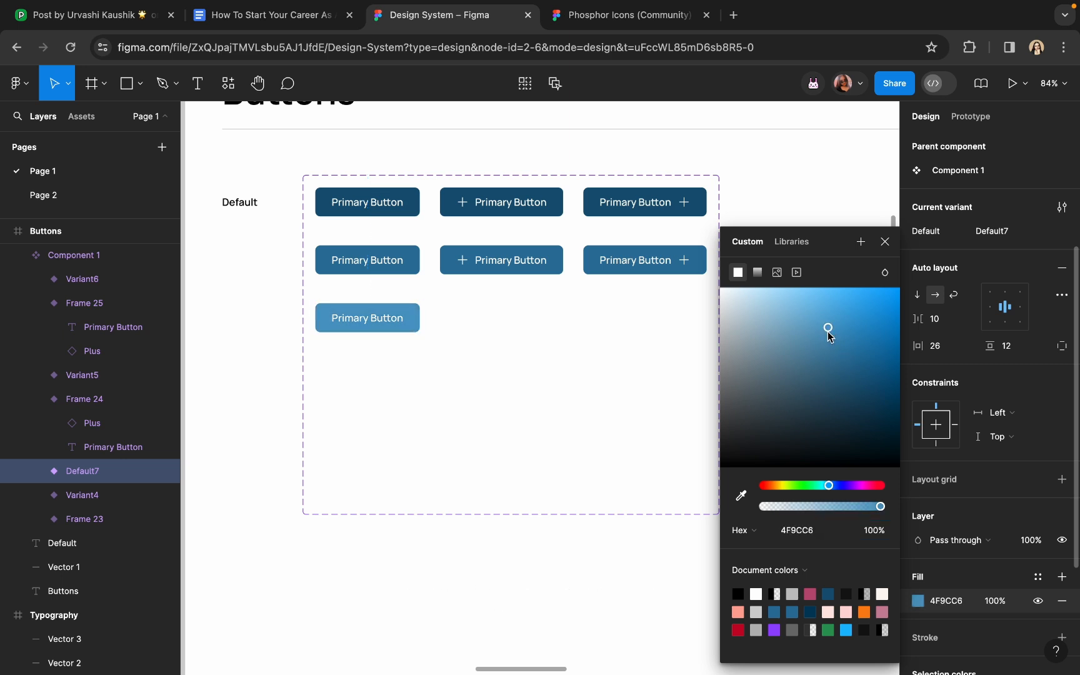
click(470, 317)
scroll(471, 318, up, 3)
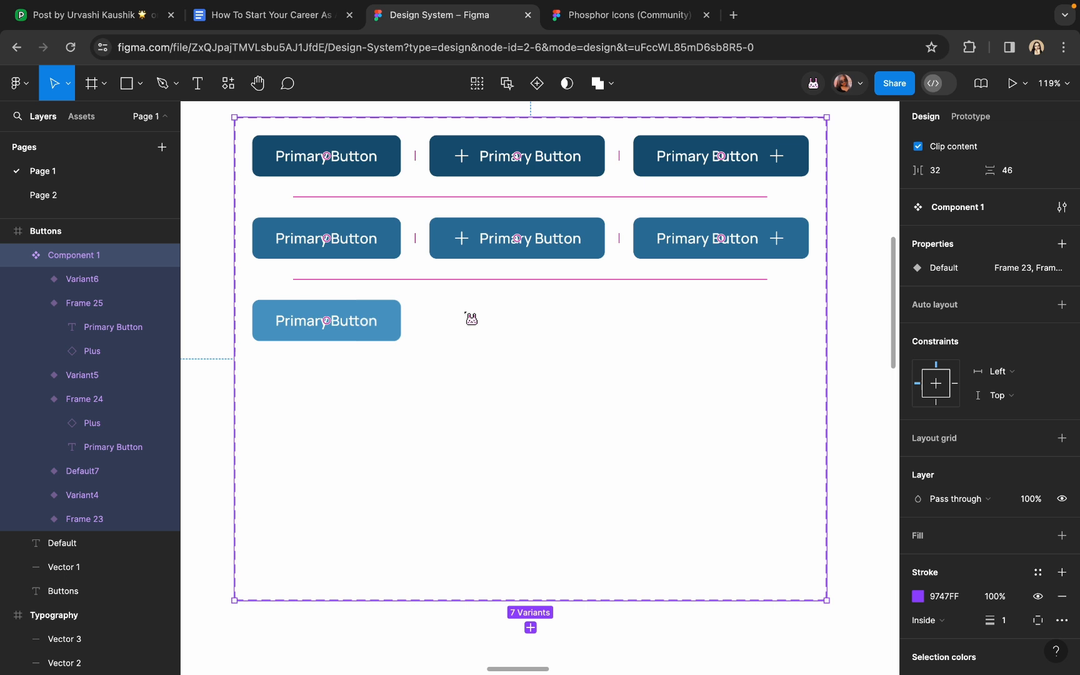
Add a drop shadow to the light third-row button, coloured with its own 4F9CC6 blue
click(397, 321)
scroll(1005, 430, down, 5)
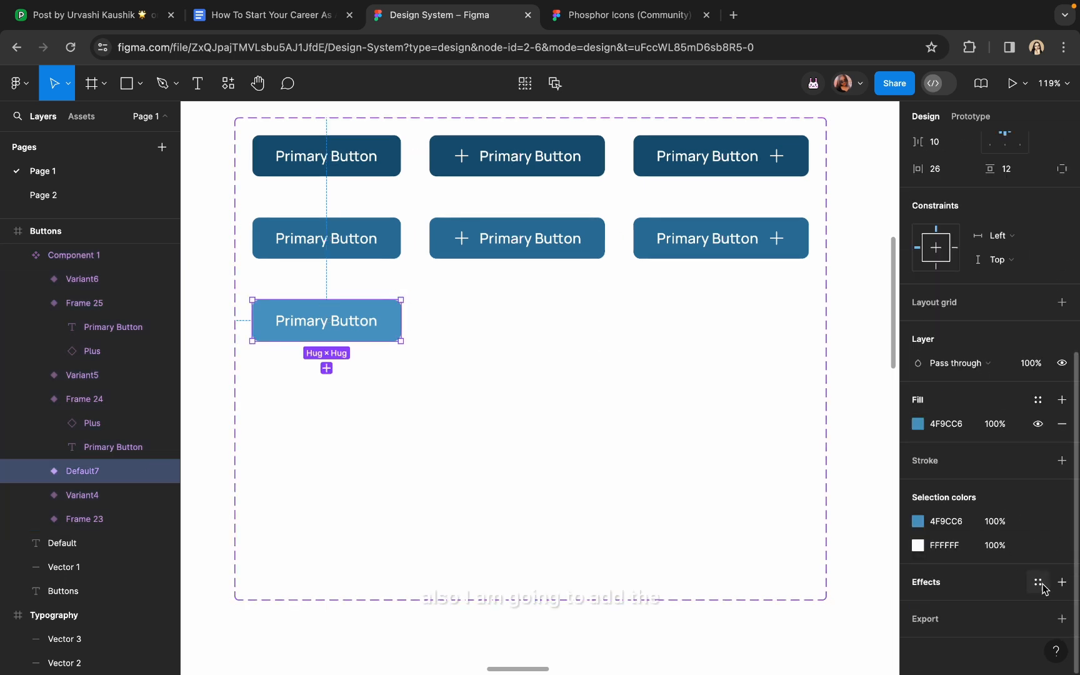
click(1062, 582)
click(917, 607)
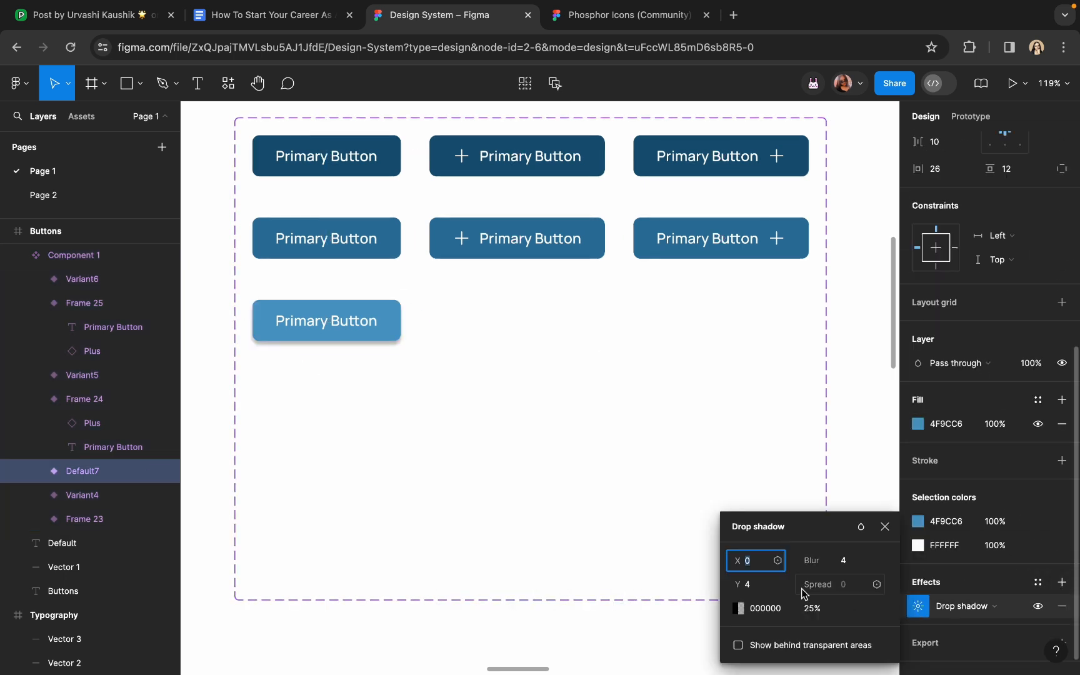
click(739, 609)
click(560, 497)
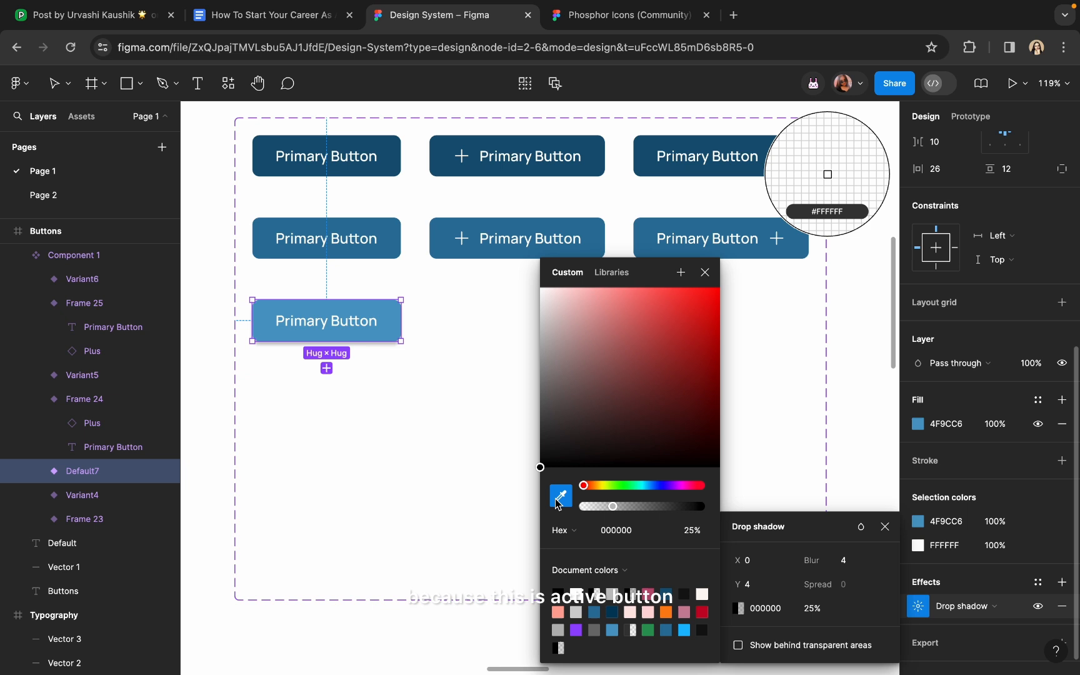
click(393, 316)
Set the shadow to Y offset 8, 20% opacity and blur about 10.2
click(741, 589)
text(8)
key(Tab)
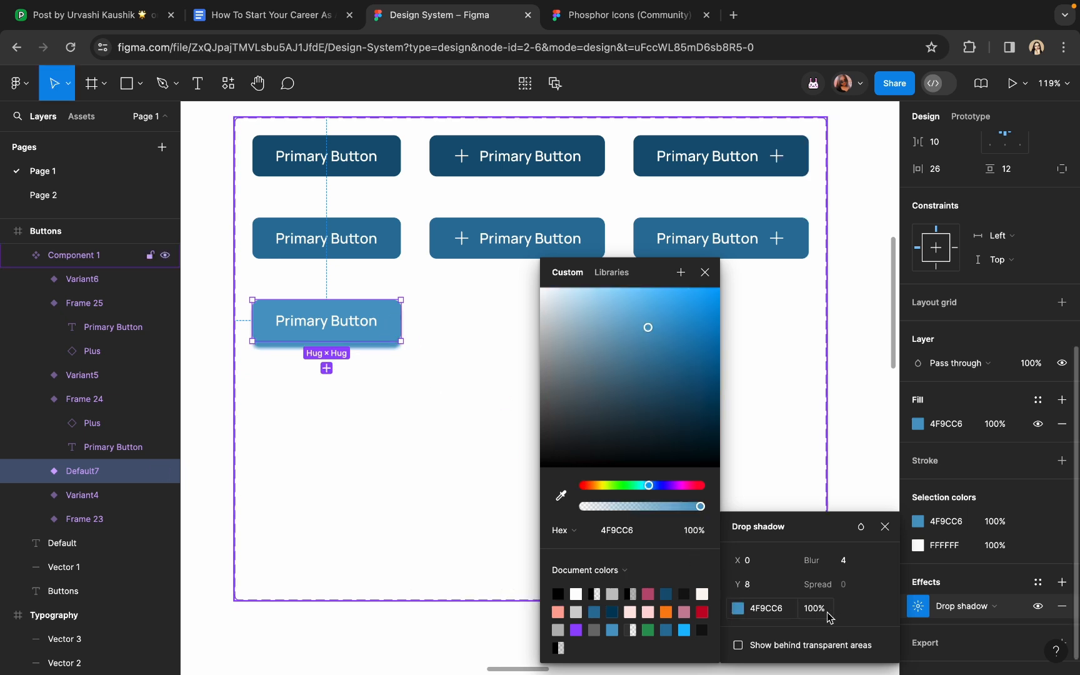
text(12)
key(Return)
click(819, 614)
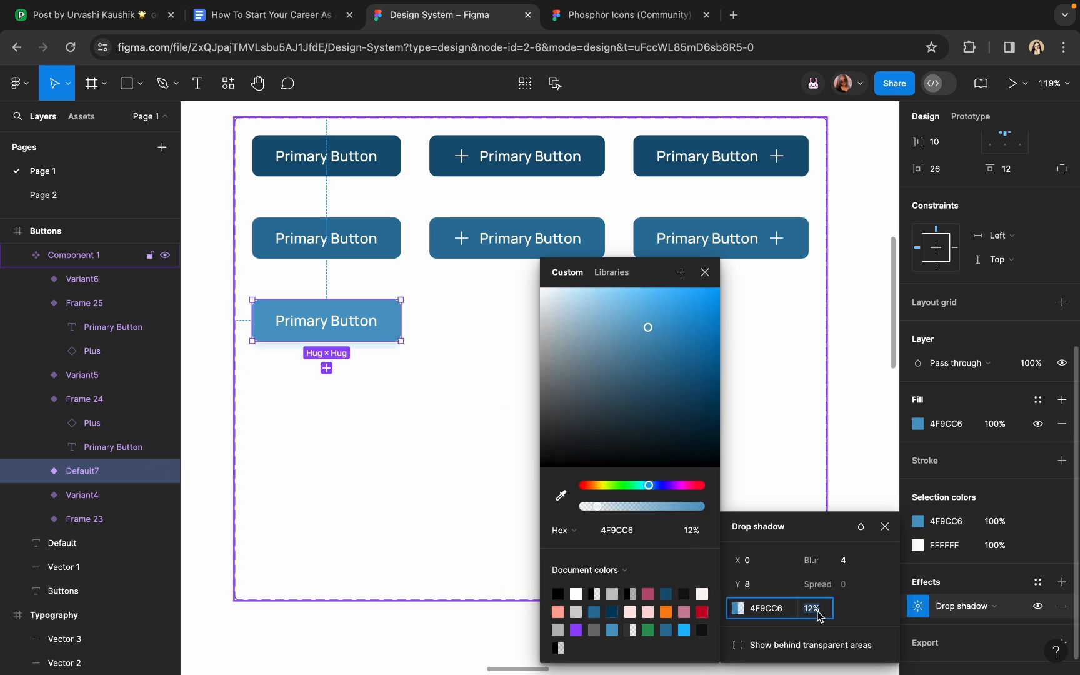
text(20)
key(Return)
drag(812, 561, 902, 564)
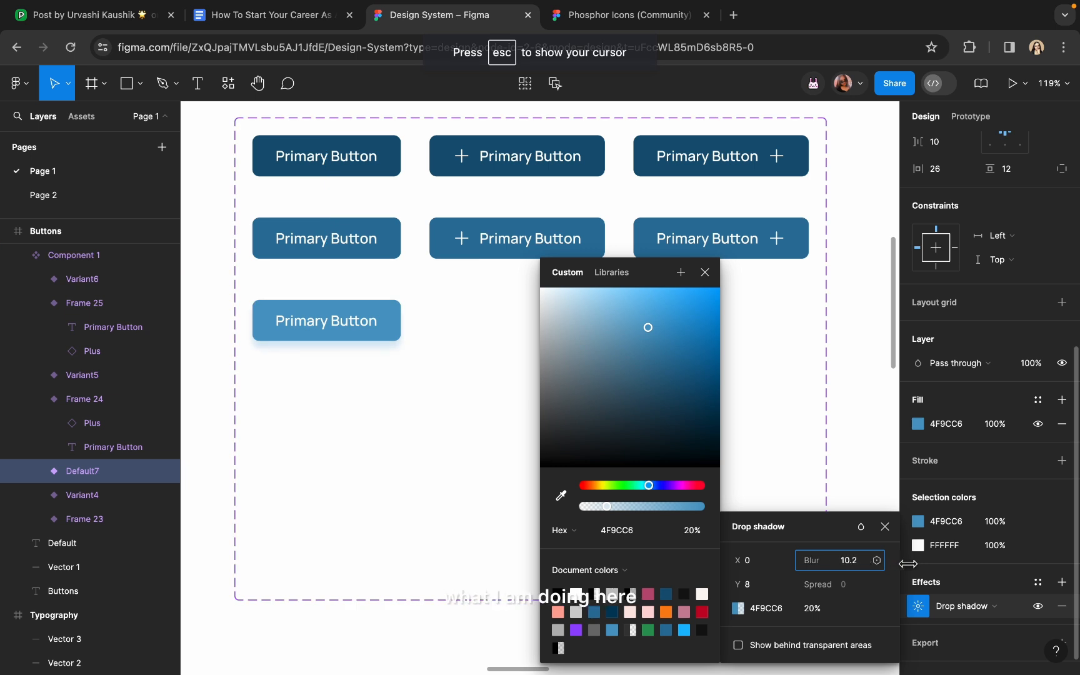
scroll(453, 446, down, 5)
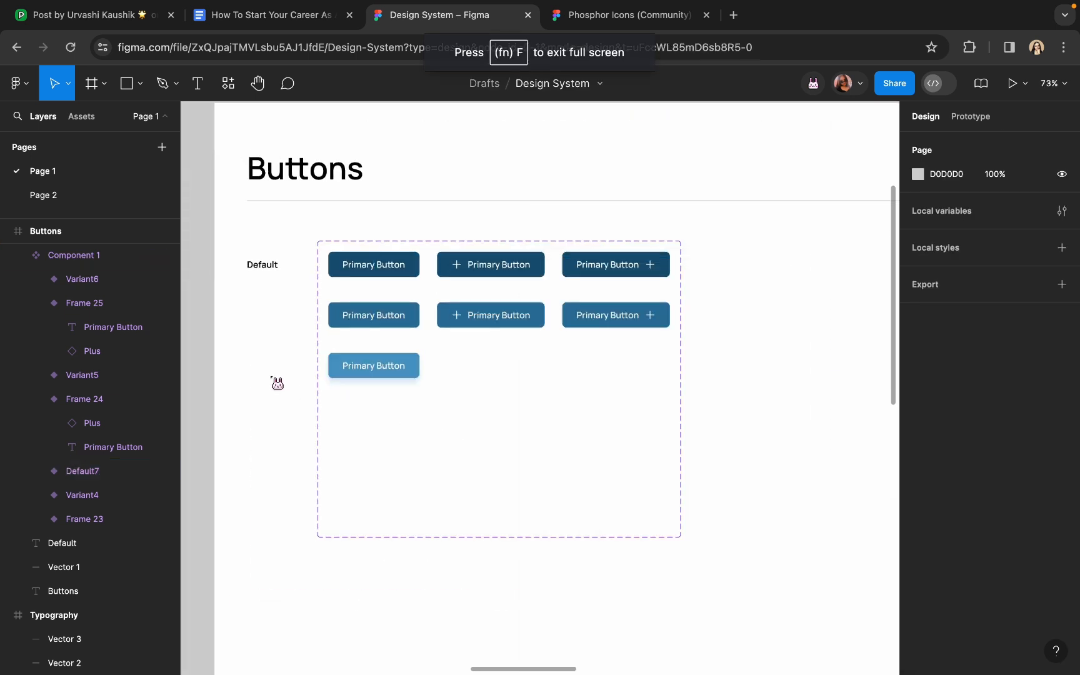
Add a variant copied from the leading-plus button and move it into the third row
click(467, 325)
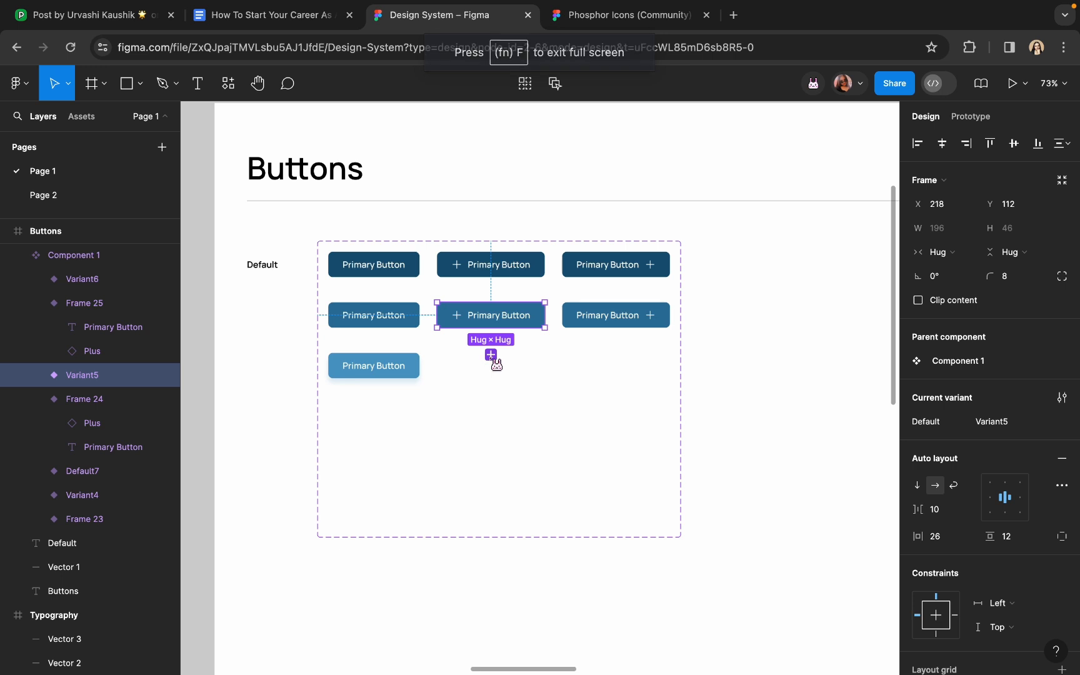
click(491, 355)
drag(486, 331, 479, 377)
scroll(928, 402, down, 6)
click(918, 424)
Copy the light blue shadow colour from Default7's drop shadow
click(374, 366)
scroll(412, 362, up, 5)
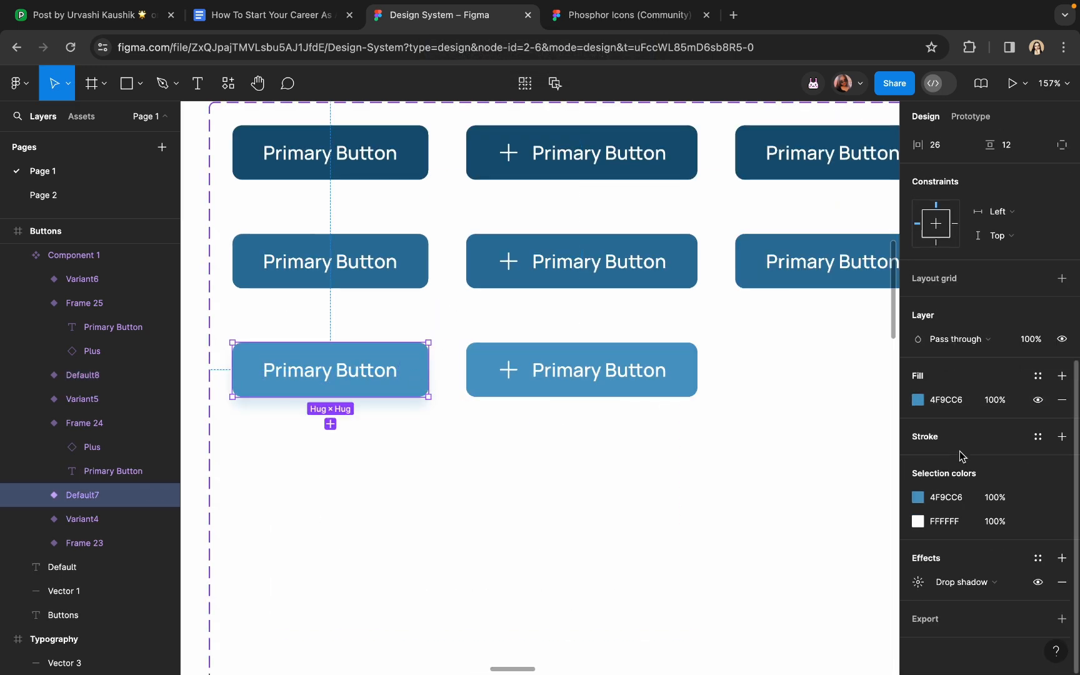
click(918, 582)
click(763, 609)
key(super+c)
Give Default8 a drop shadow with the pasted light blue, Y 8 and blur 10.2
click(582, 370)
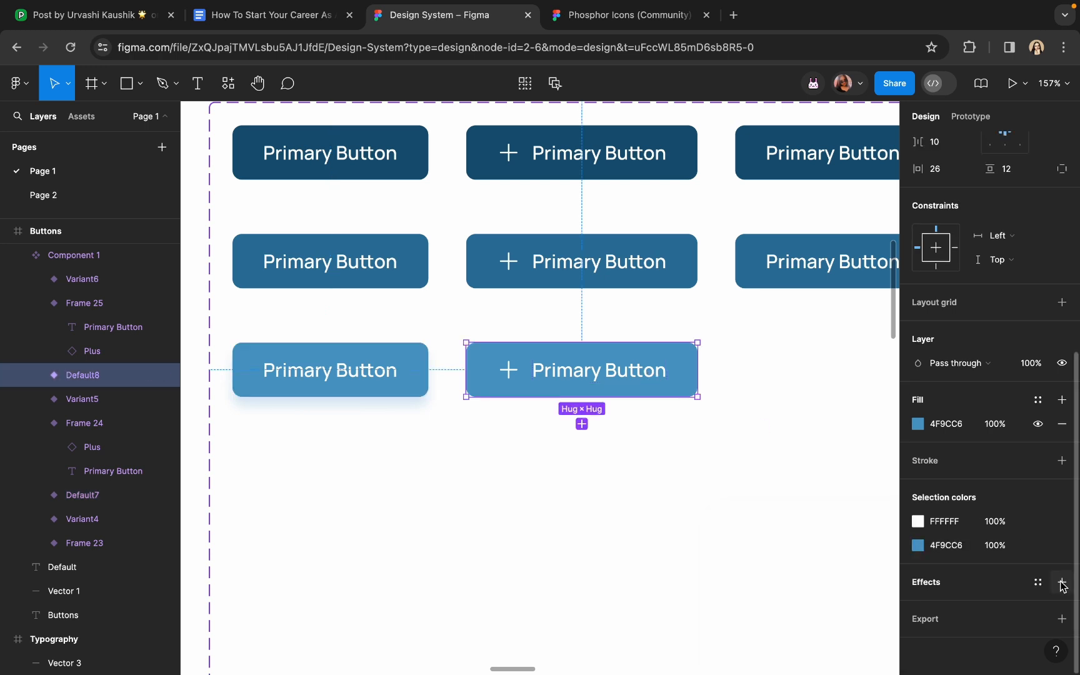
click(1061, 582)
click(918, 606)
click(760, 610)
key(super+v)
click(763, 584)
text(8)
click(862, 562)
text(10.2)
click(823, 608)
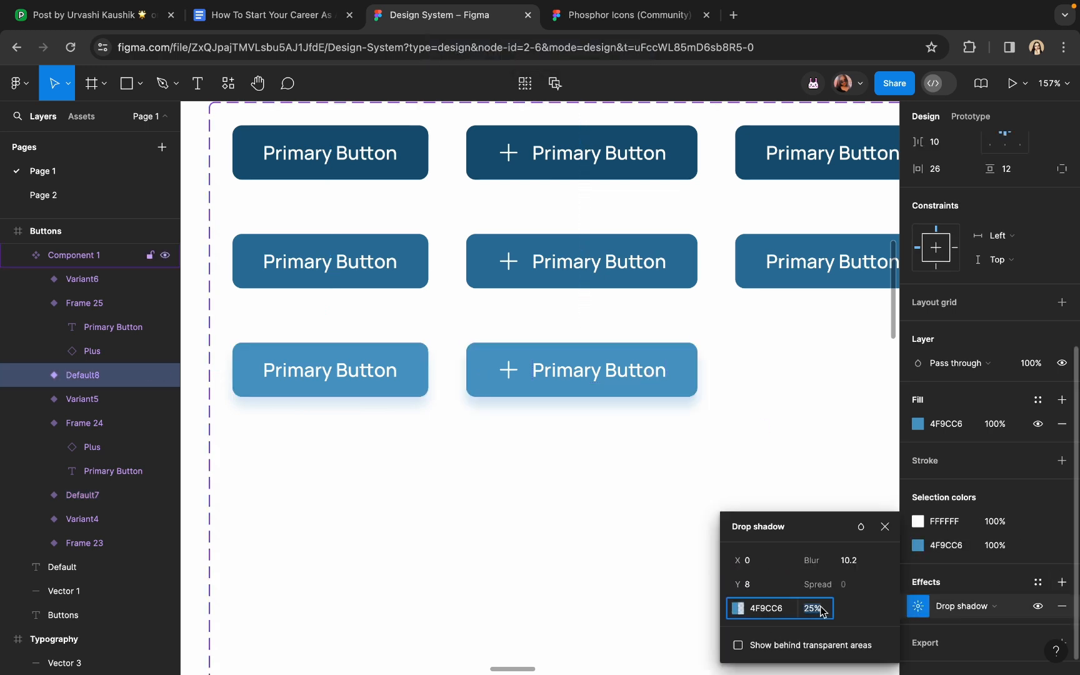
Copy the trailing-plus button variant down into the third row
click(600, 478)
scroll(600, 479, down, 5)
click(711, 332)
drag(685, 334, 683, 400)
scroll(684, 400, up, 5)
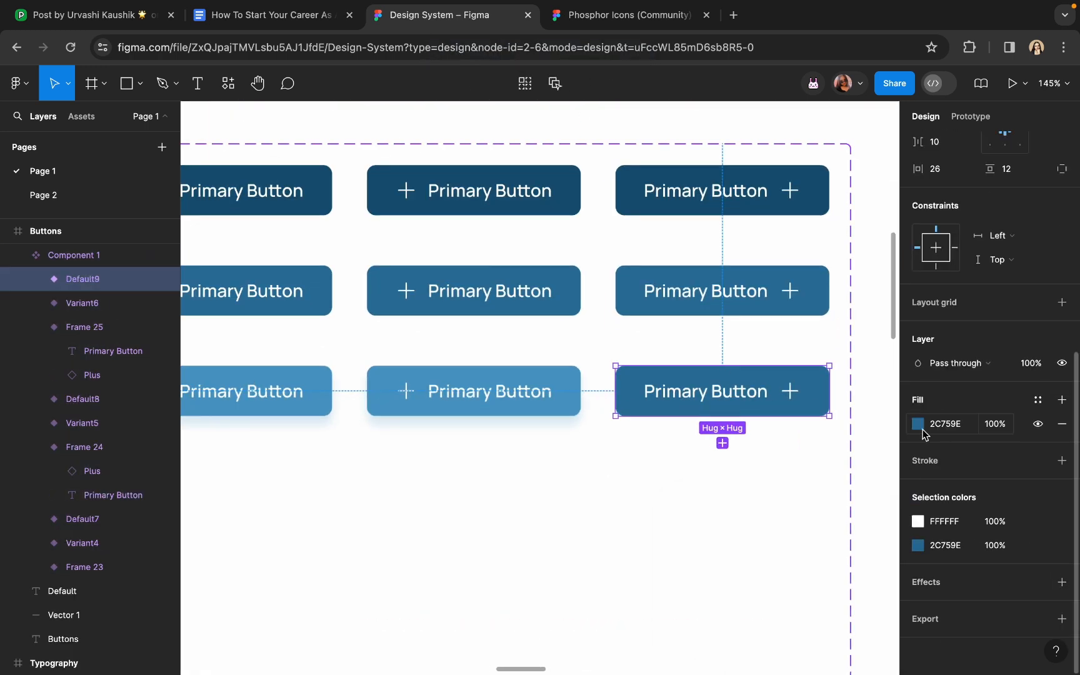
Set the trailing-plus copy's fill to the light 4F9CC6 blue
click(918, 425)
click(742, 495)
click(575, 406)
scroll(575, 406, right, 2)
Give Default9 a drop shadow with the pasted light blue, 30% opacity and Y 8
click(1062, 582)
click(922, 606)
click(766, 609)
key(super+v)
click(806, 610)
text(30)
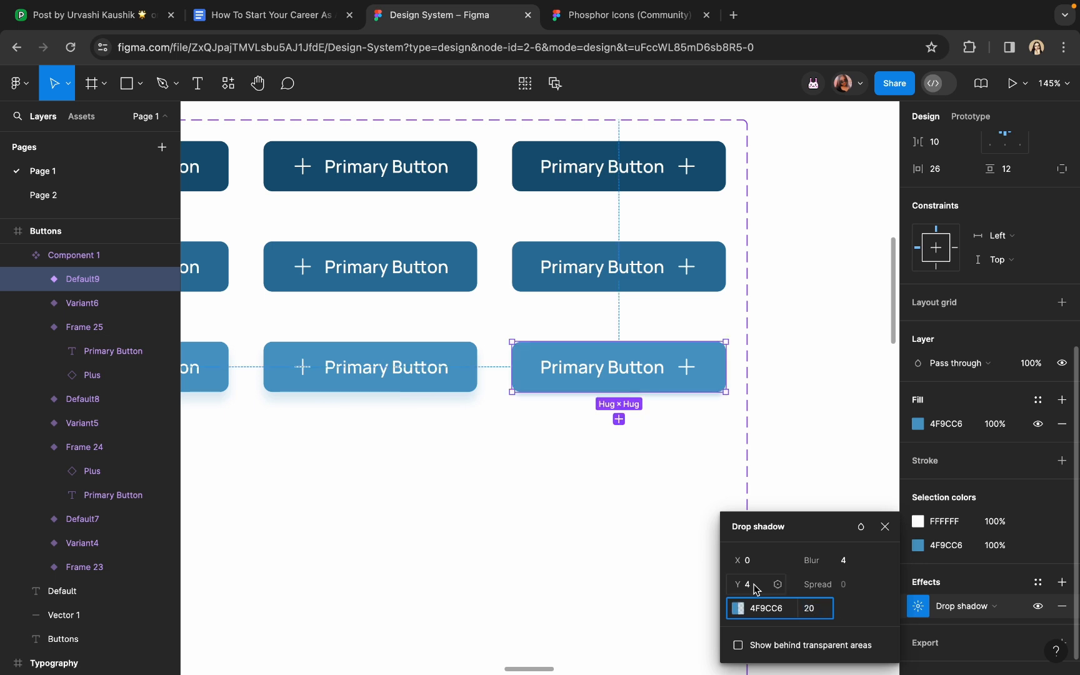
click(755, 587)
text(8)
click(851, 414)
scroll(666, 420, down, 3)
click(634, 330)
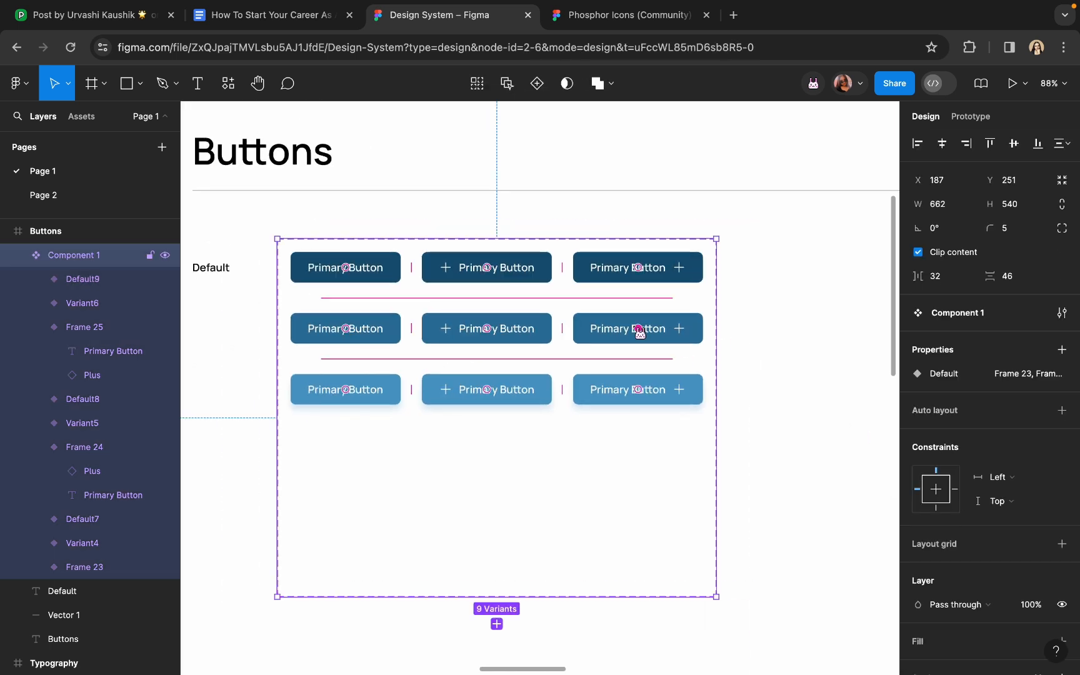
Rename Component 1's 'Default' variant property to 'State'
double_click(950, 372)
text(State)
key(Return)
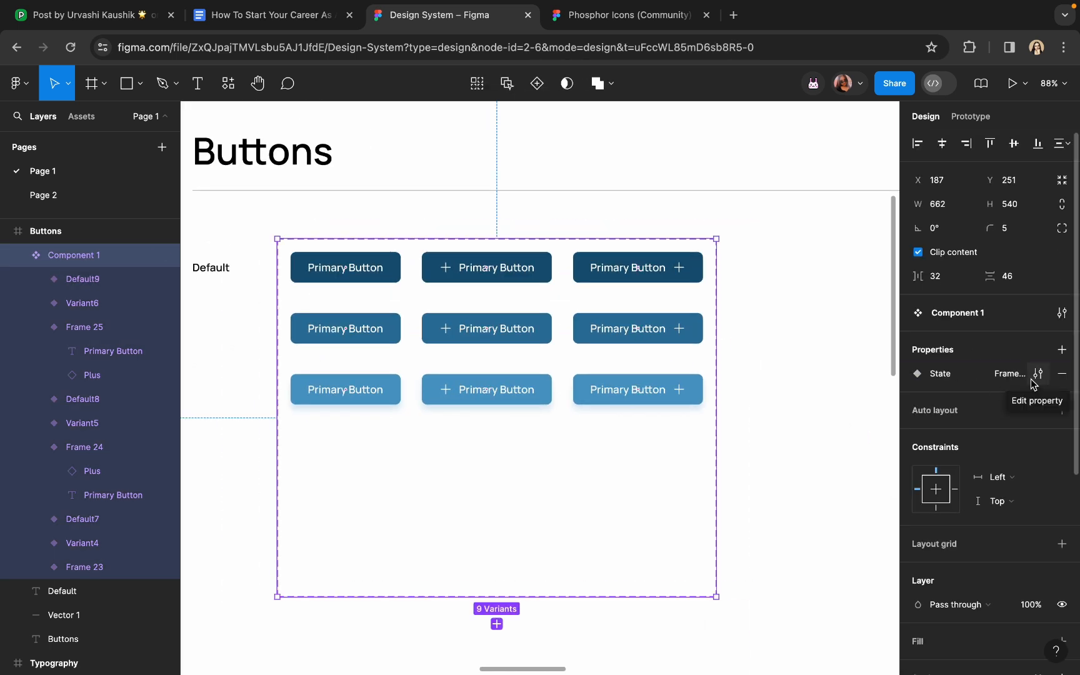
click(1038, 373)
click(1039, 375)
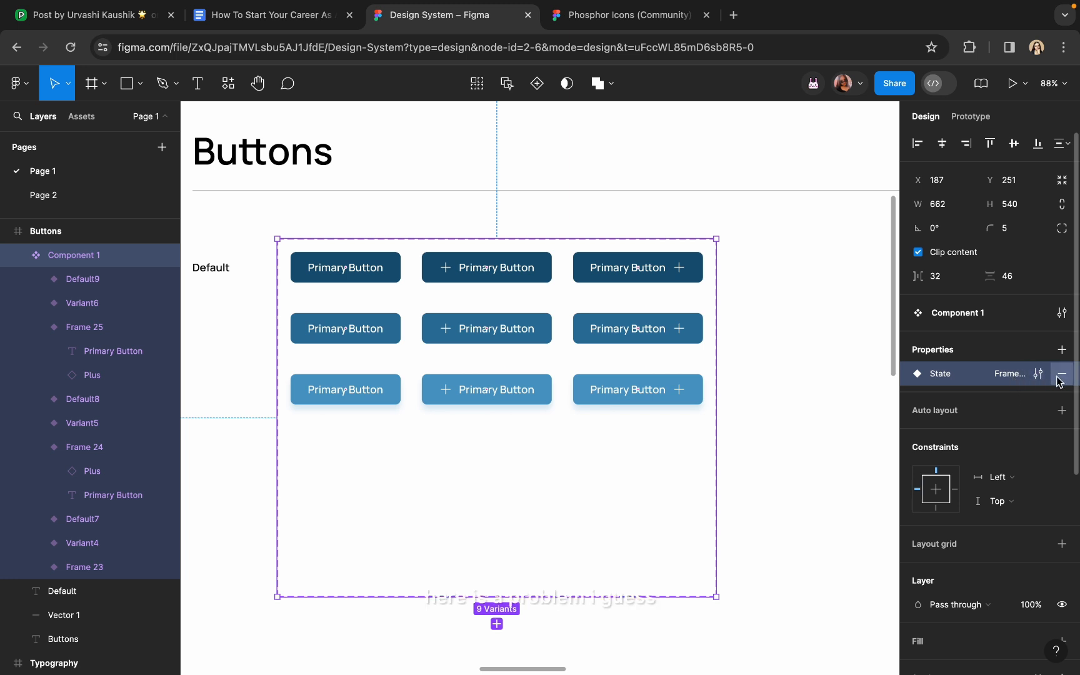
Open and dismiss the add-property options, then reselect the button set
click(1062, 351)
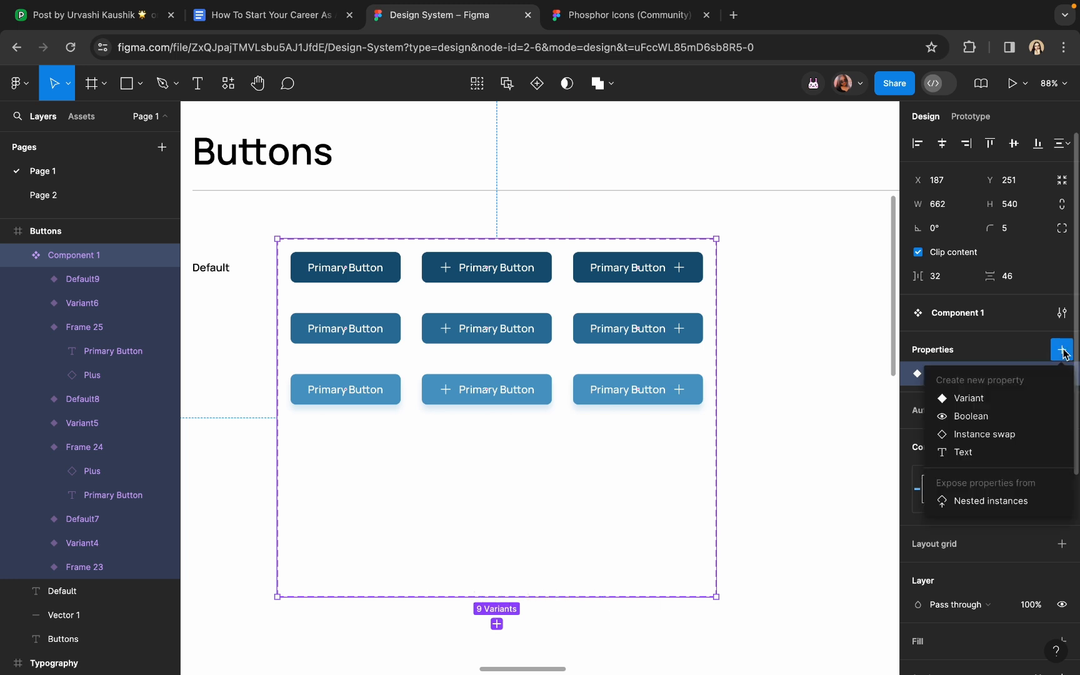
click(776, 306)
click(777, 306)
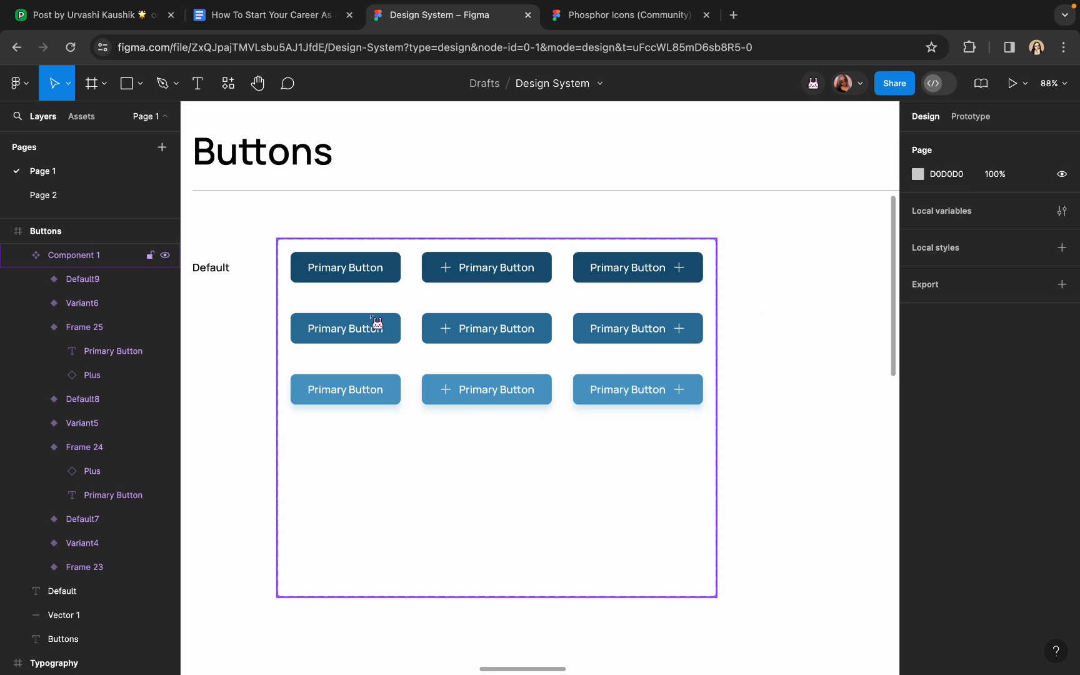
click(344, 341)
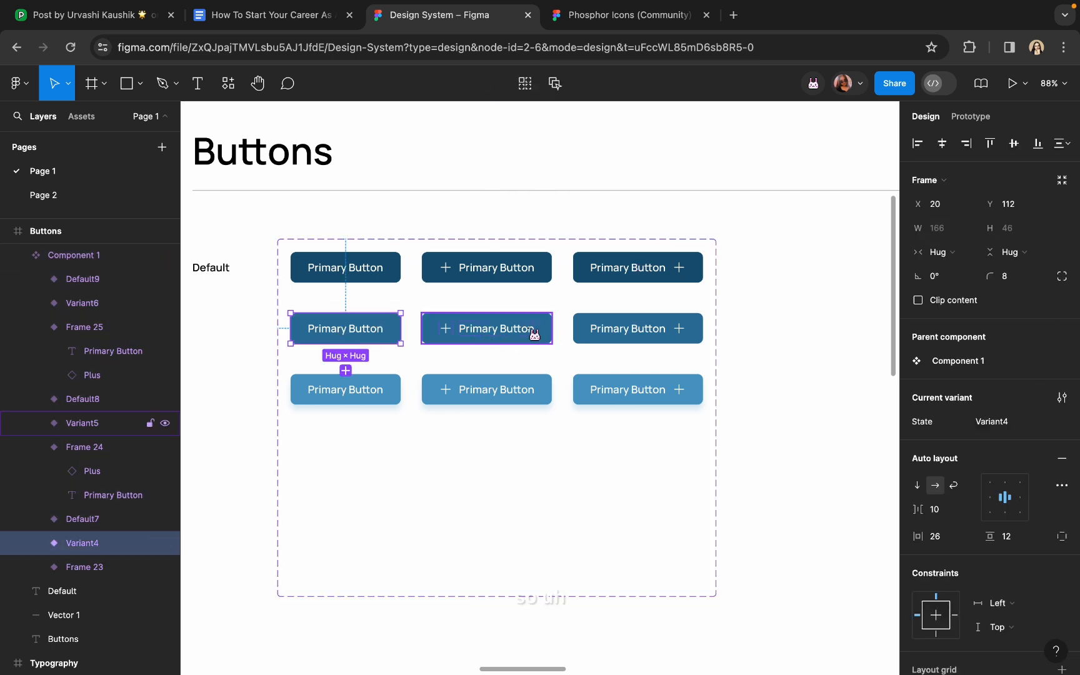
click(677, 494)
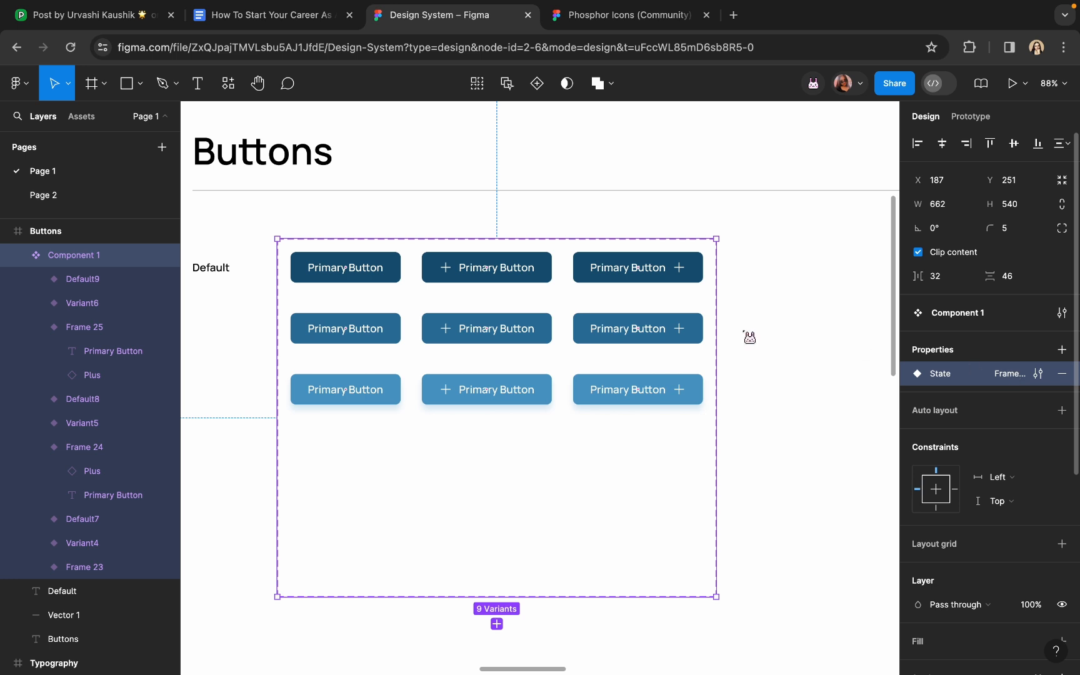
Set the third-row left button variant's State value to Active
click(328, 270)
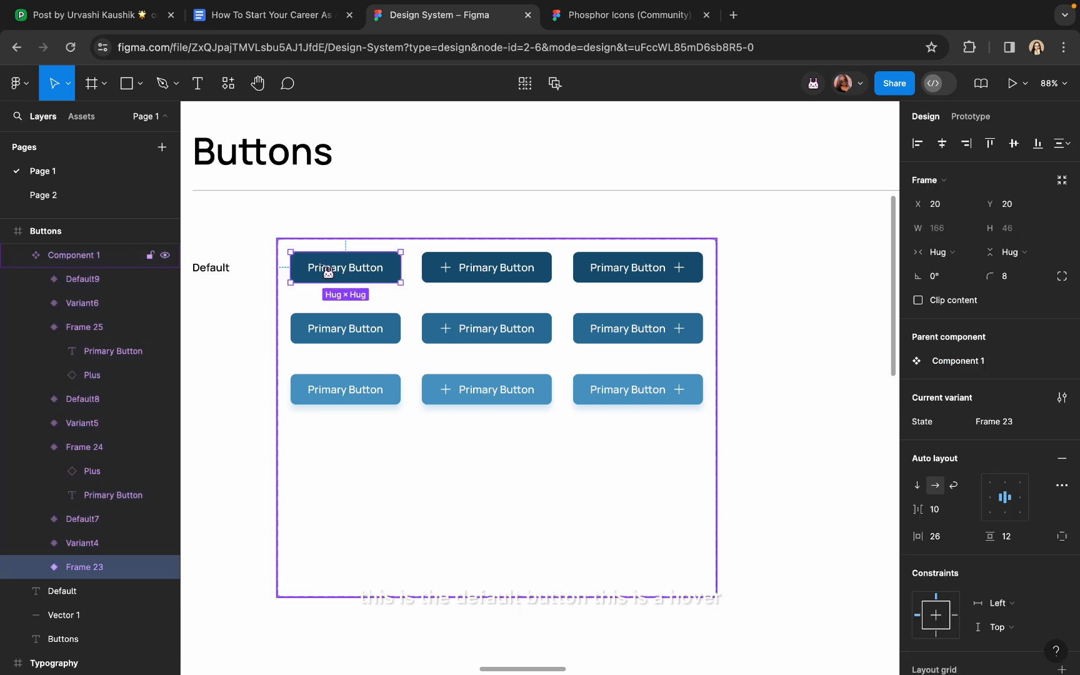
click(353, 343)
click(362, 403)
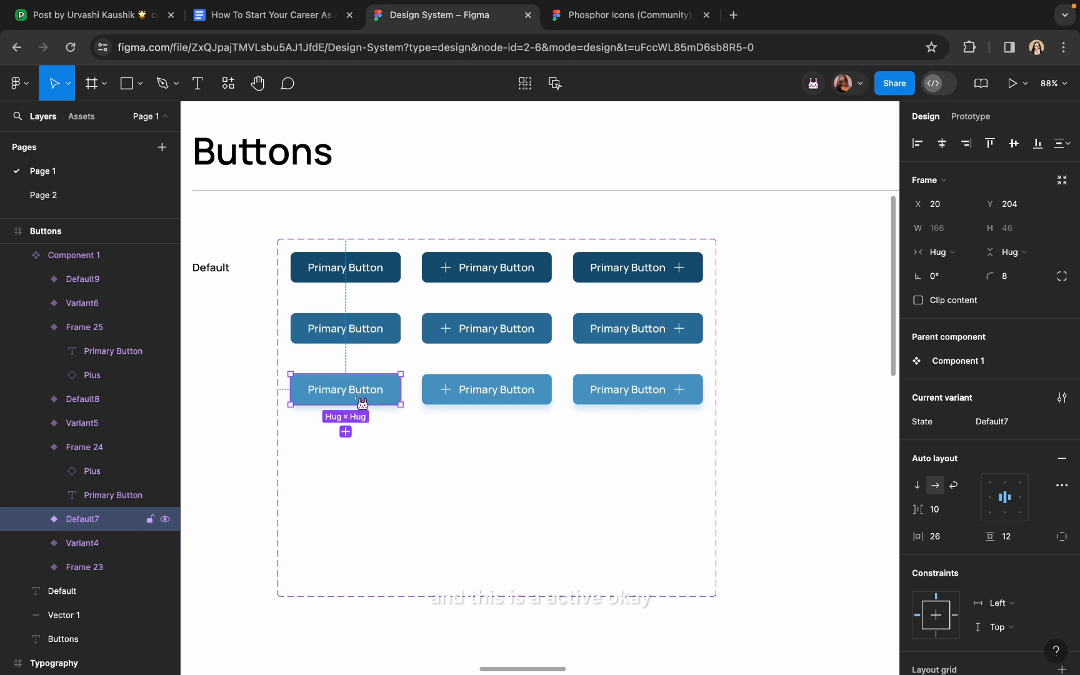
click(1019, 426)
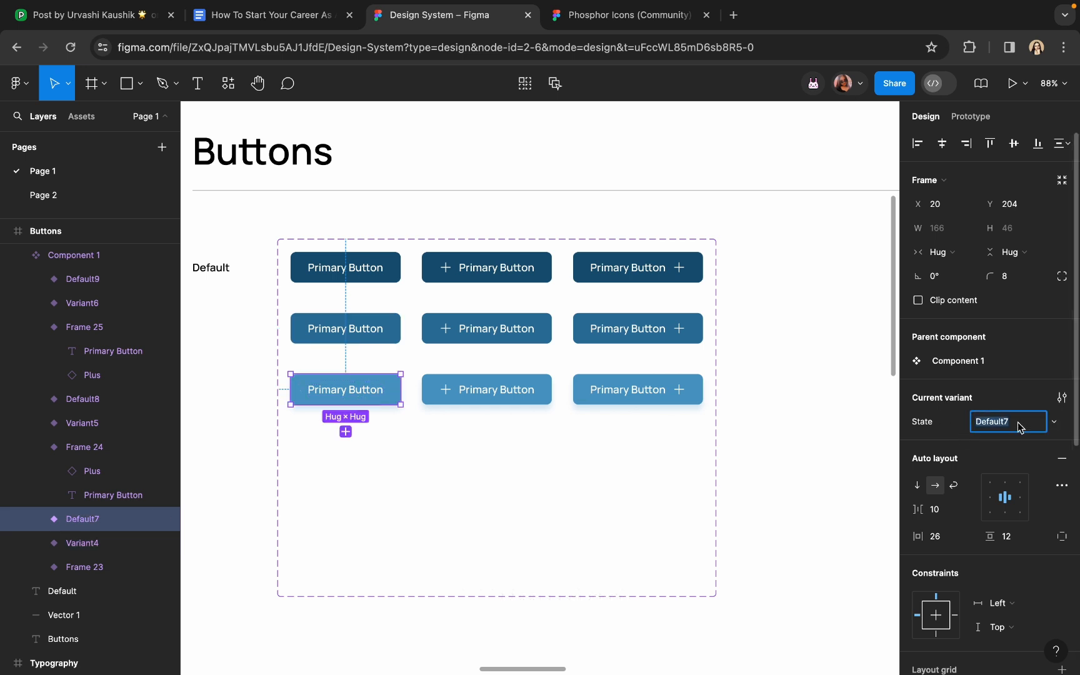
text(Active)
key(Return)
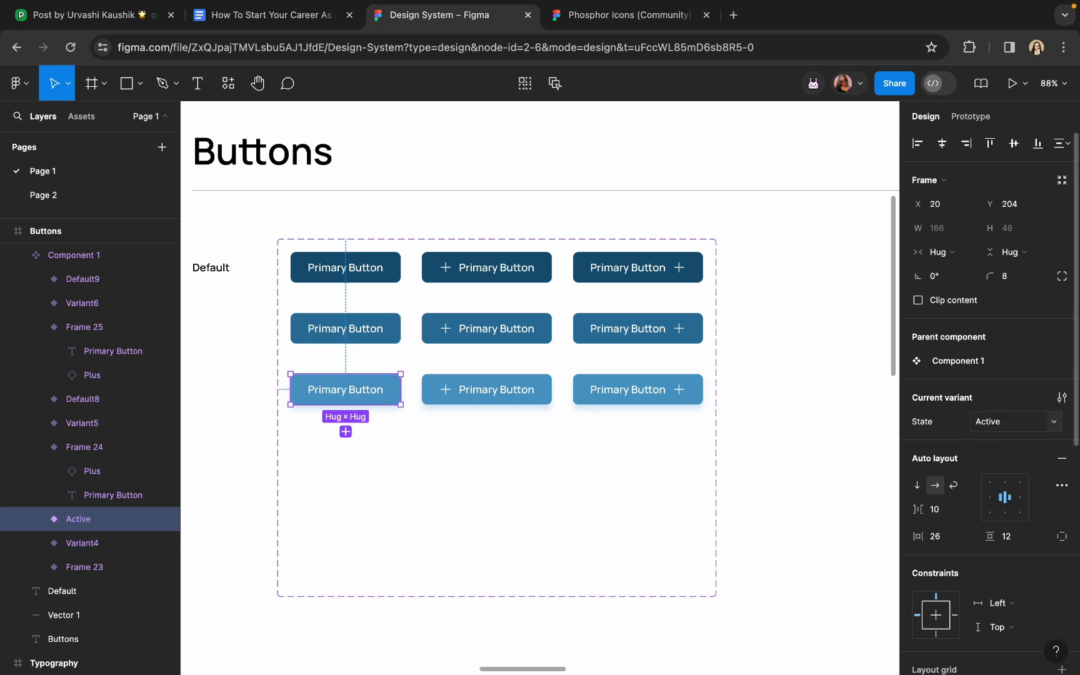
Set the second-row left button variant's State value to Hover
click(362, 330)
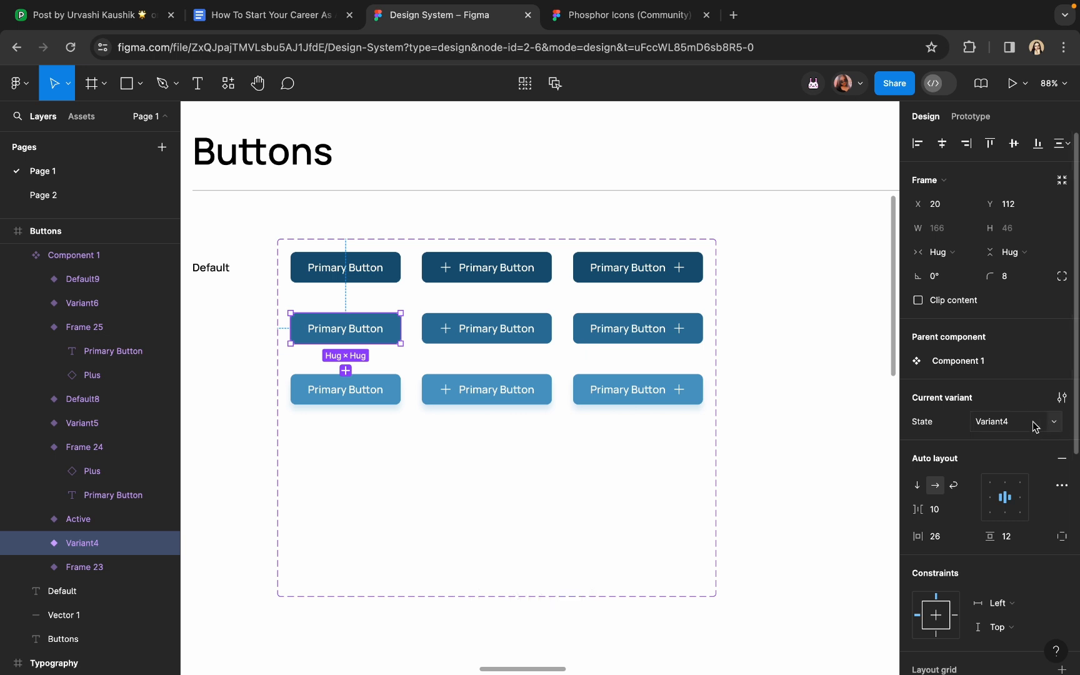
click(1008, 430)
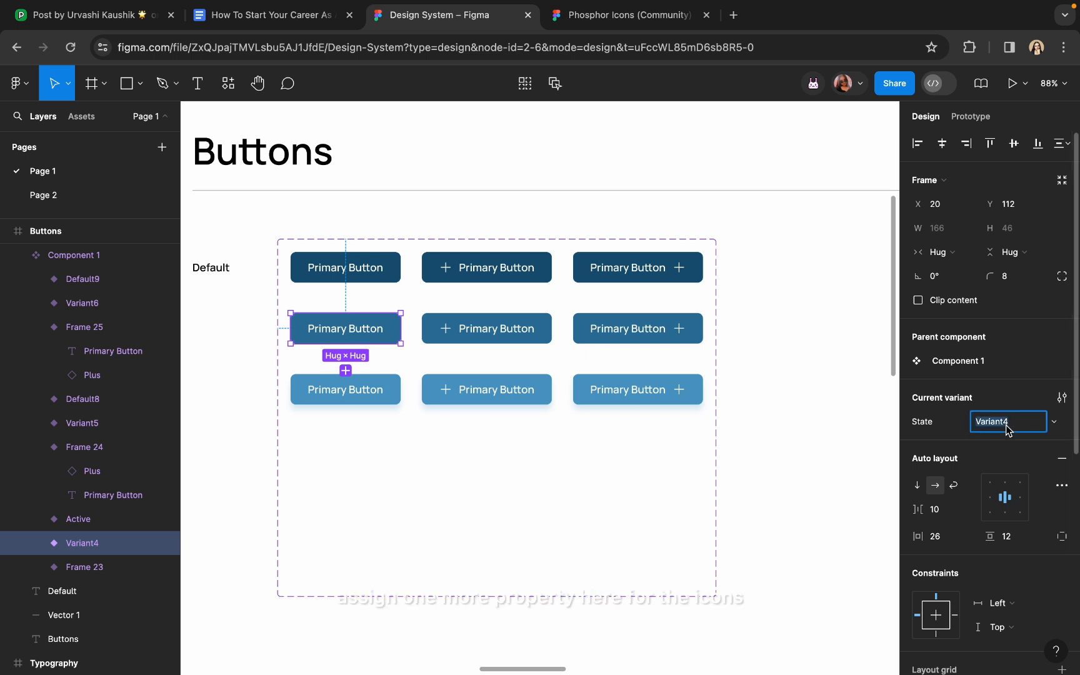
text(Hover)
key(Return)
key(Escape)
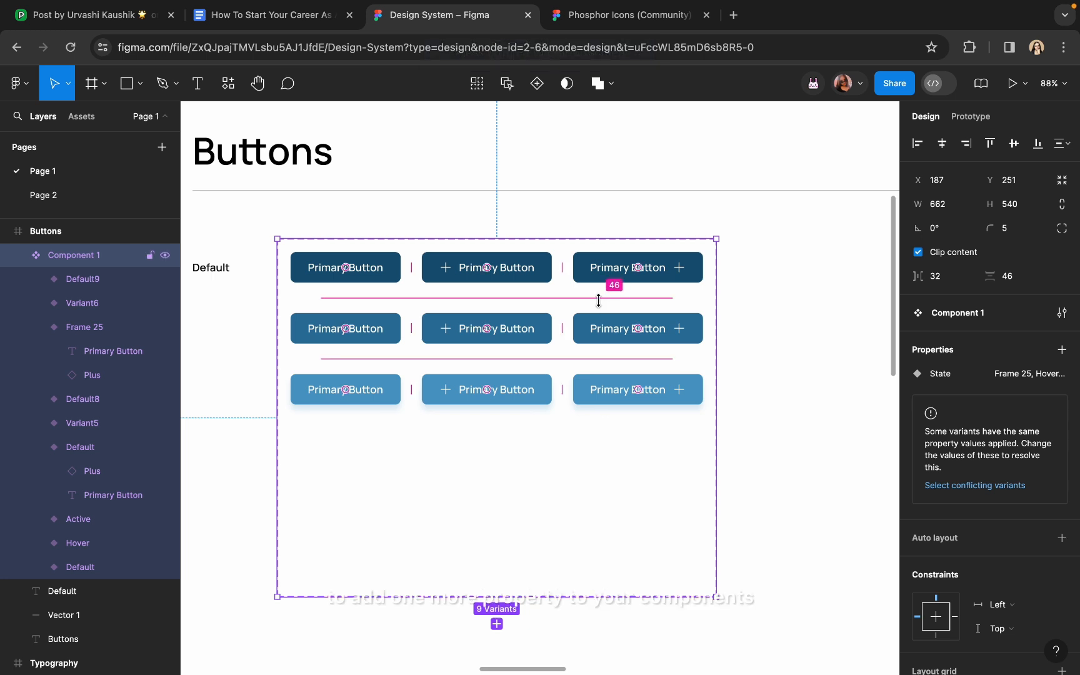
Create a variant property named Trailing Icon with value True on the component set
click(1064, 351)
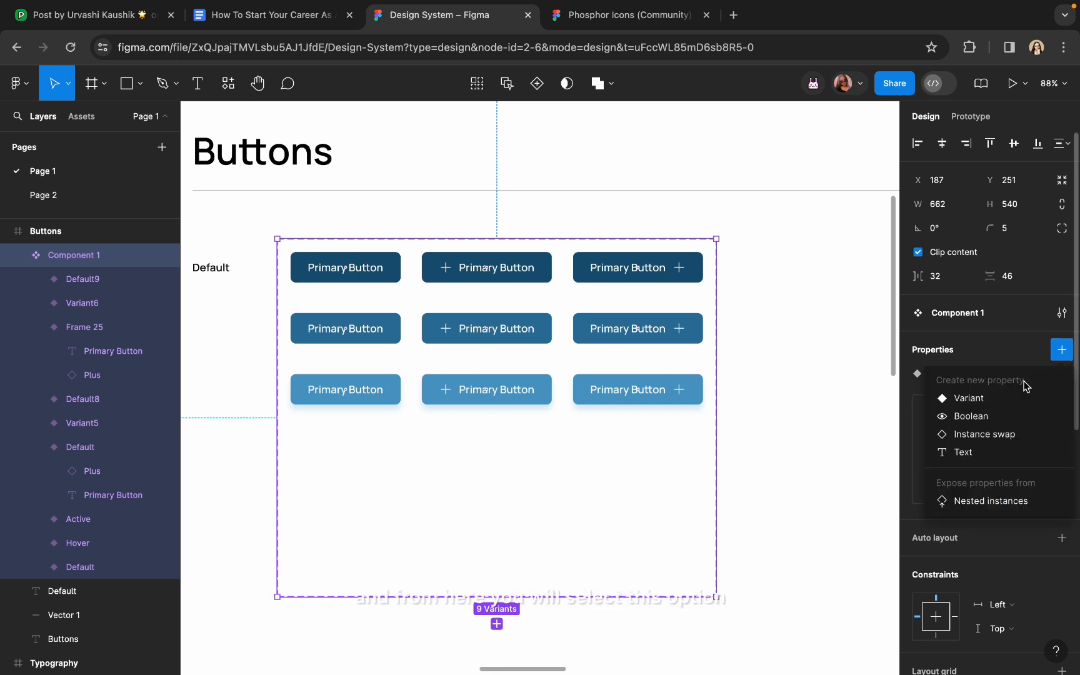
click(963, 400)
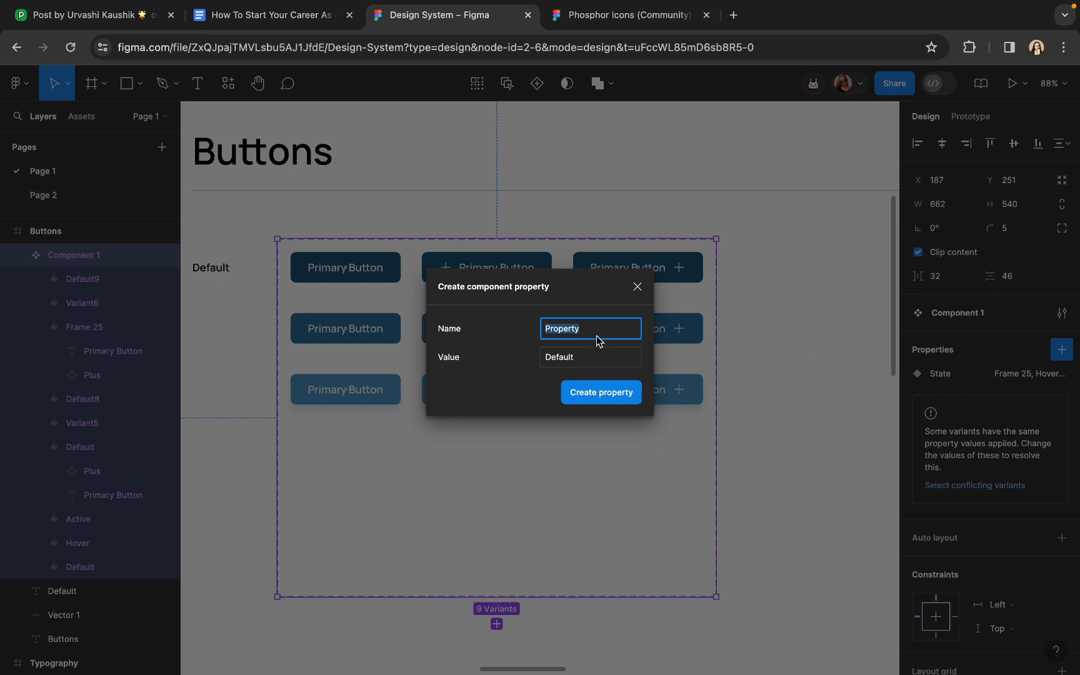
text(Tra)
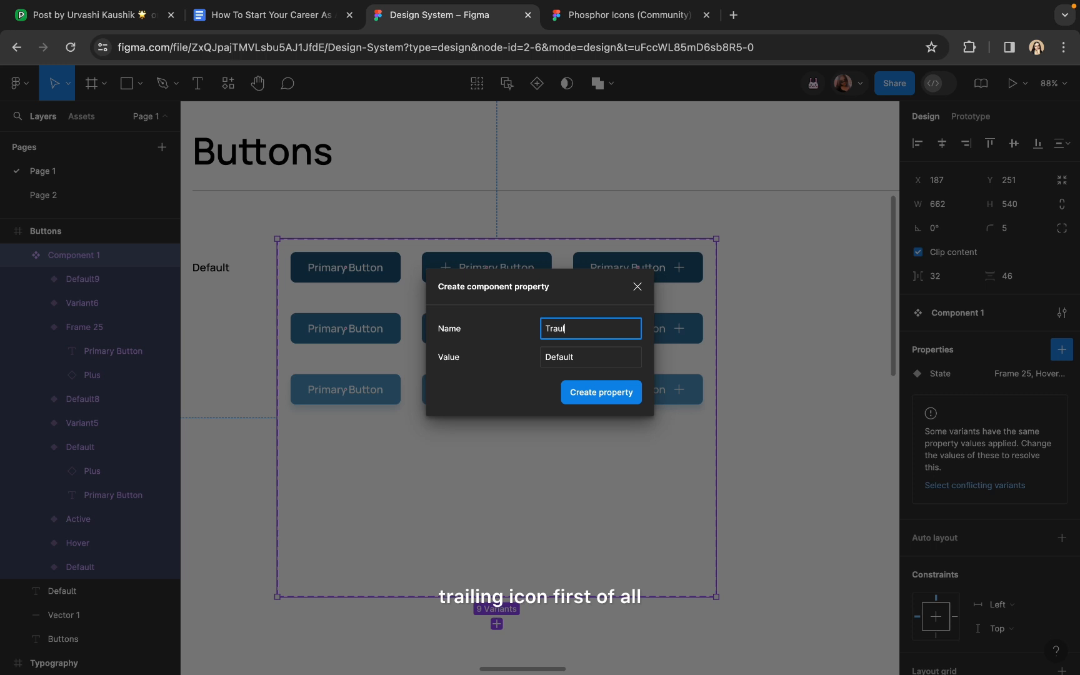
text(u)
key(BackSpace)
text(il)
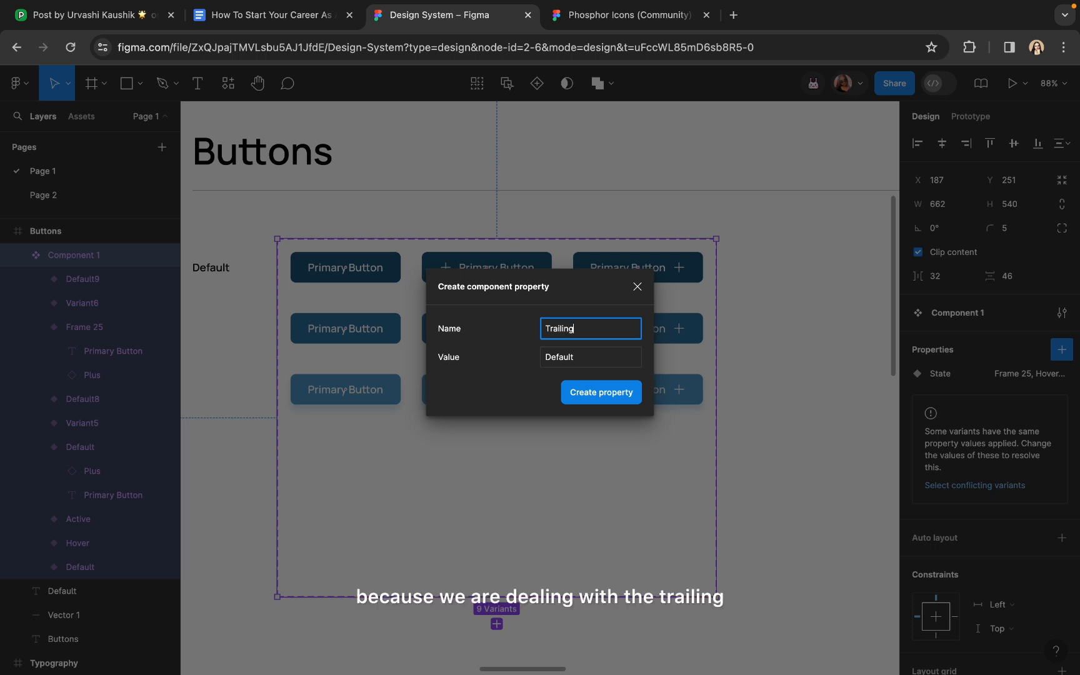
text(ing)
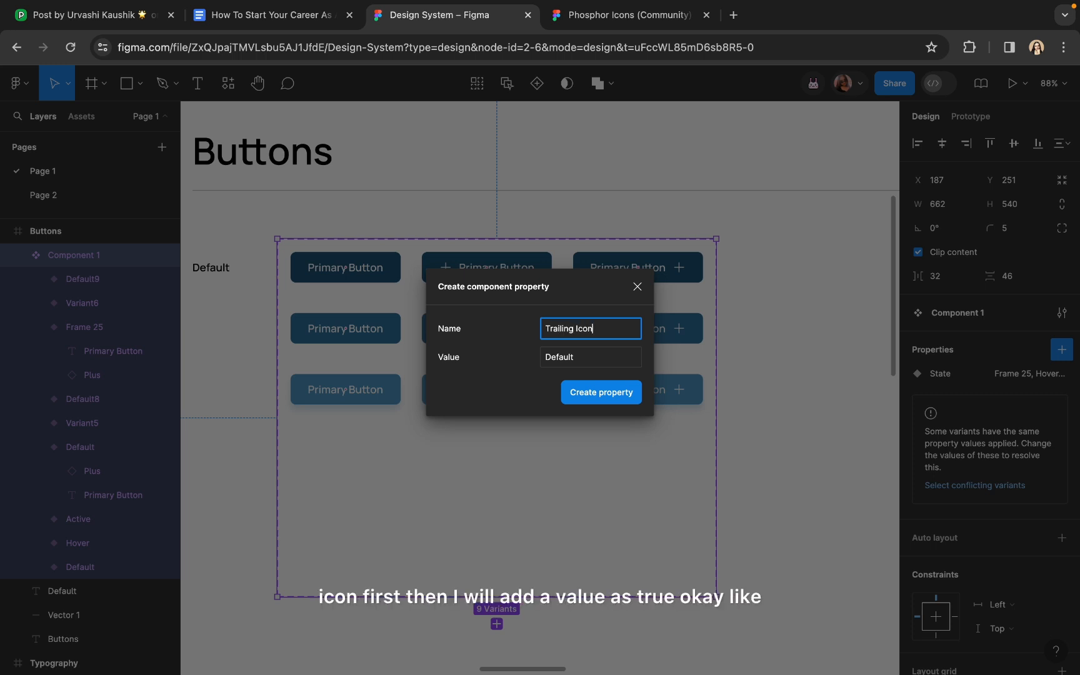
click(576, 362)
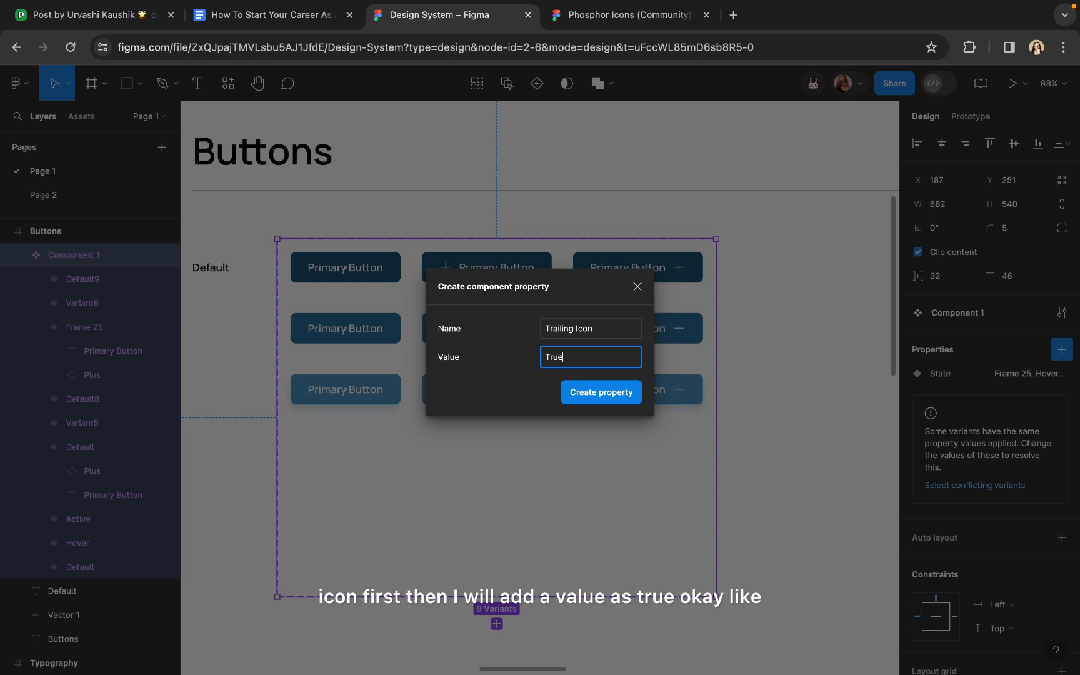
click(591, 399)
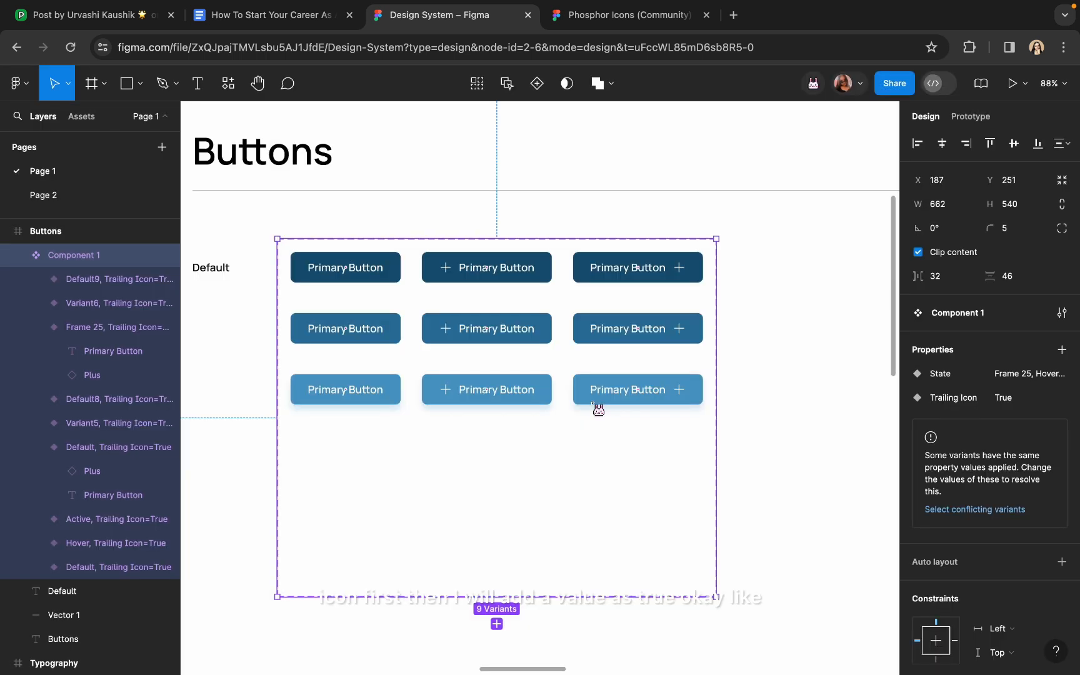
Add a new Trailing Icon value, False, to the top-left plain button
click(471, 281)
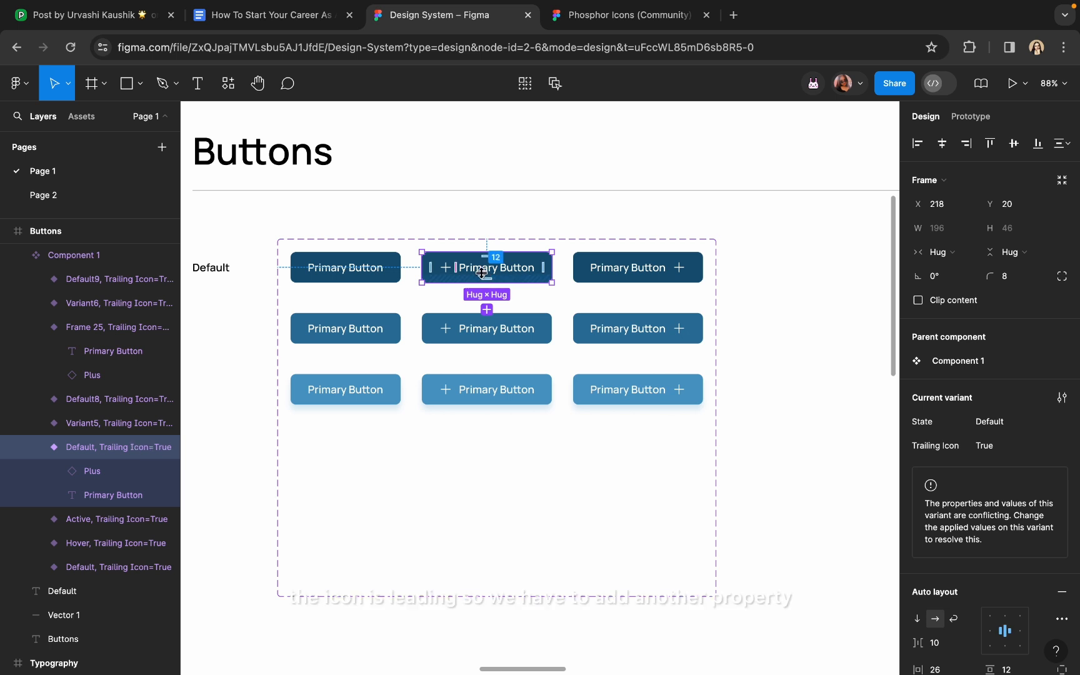
click(1054, 446)
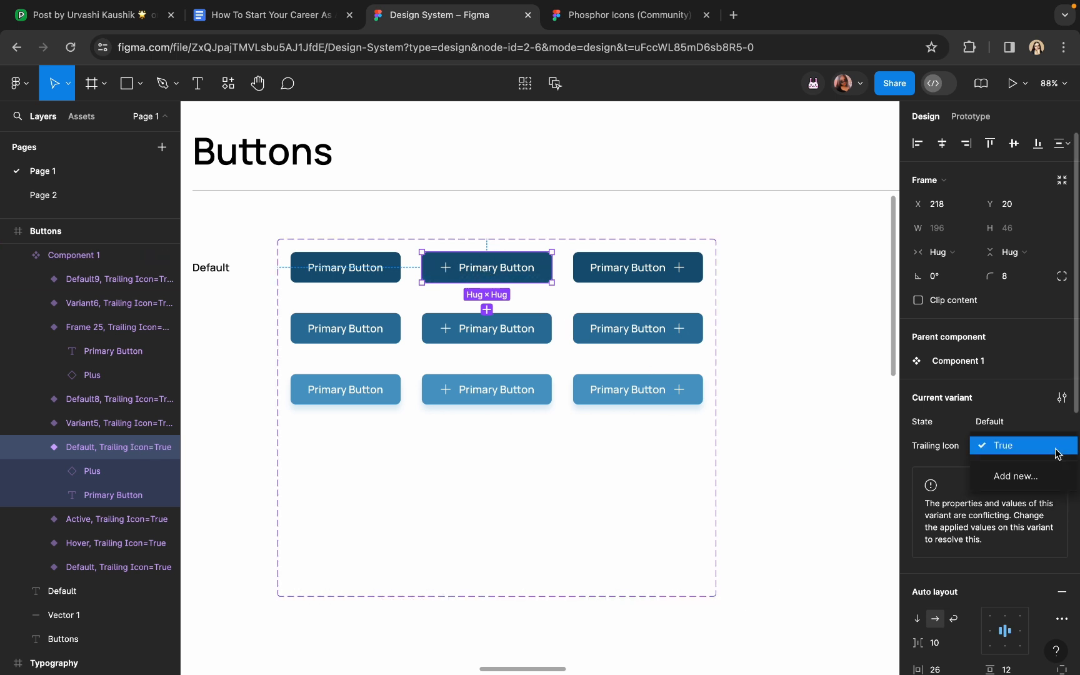
click(1057, 451)
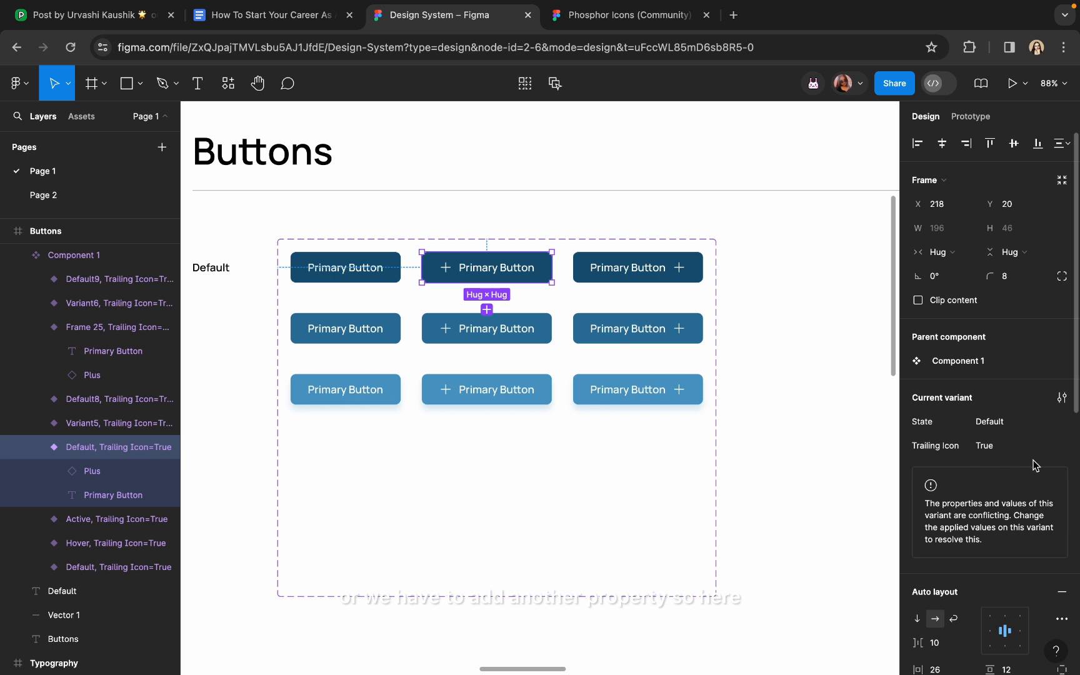
click(1055, 450)
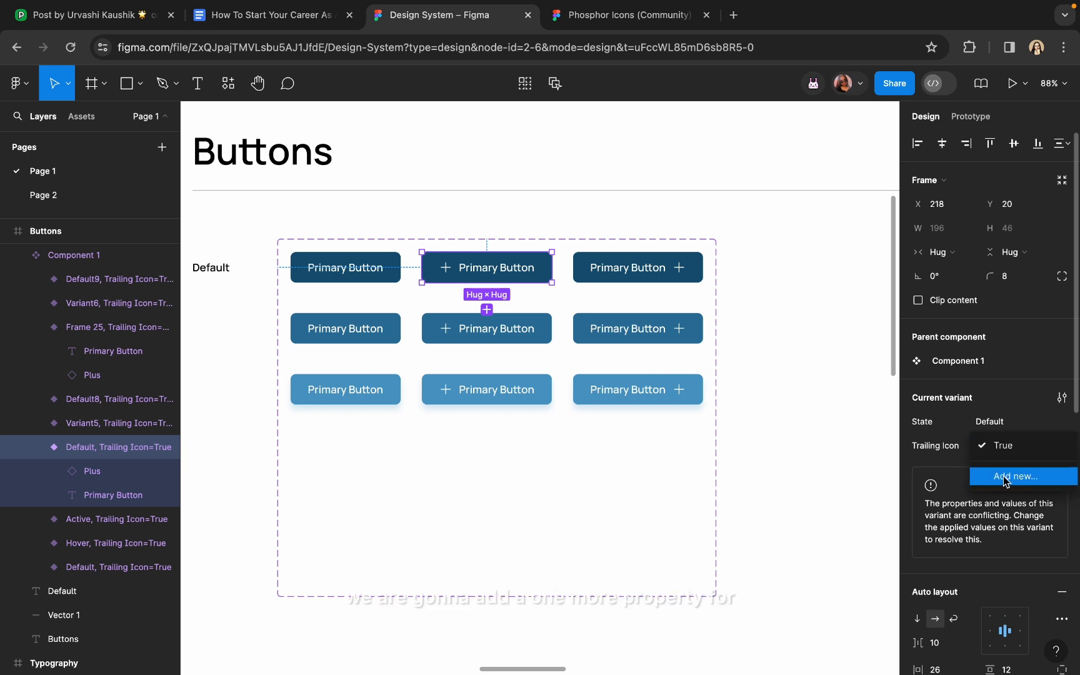
click(364, 270)
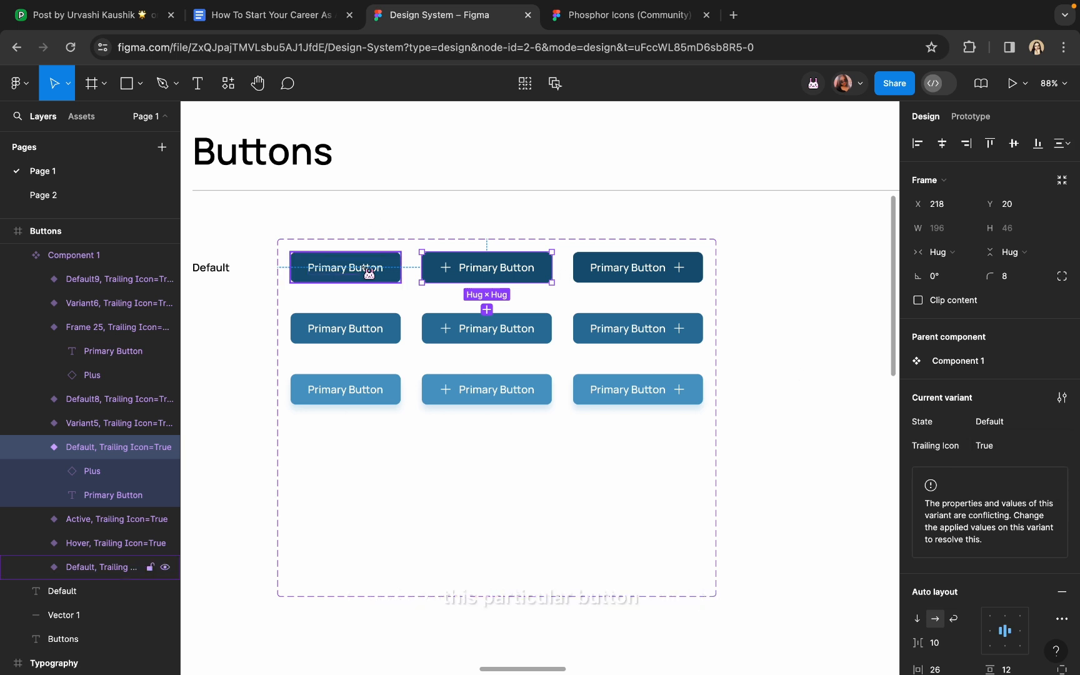
click(367, 271)
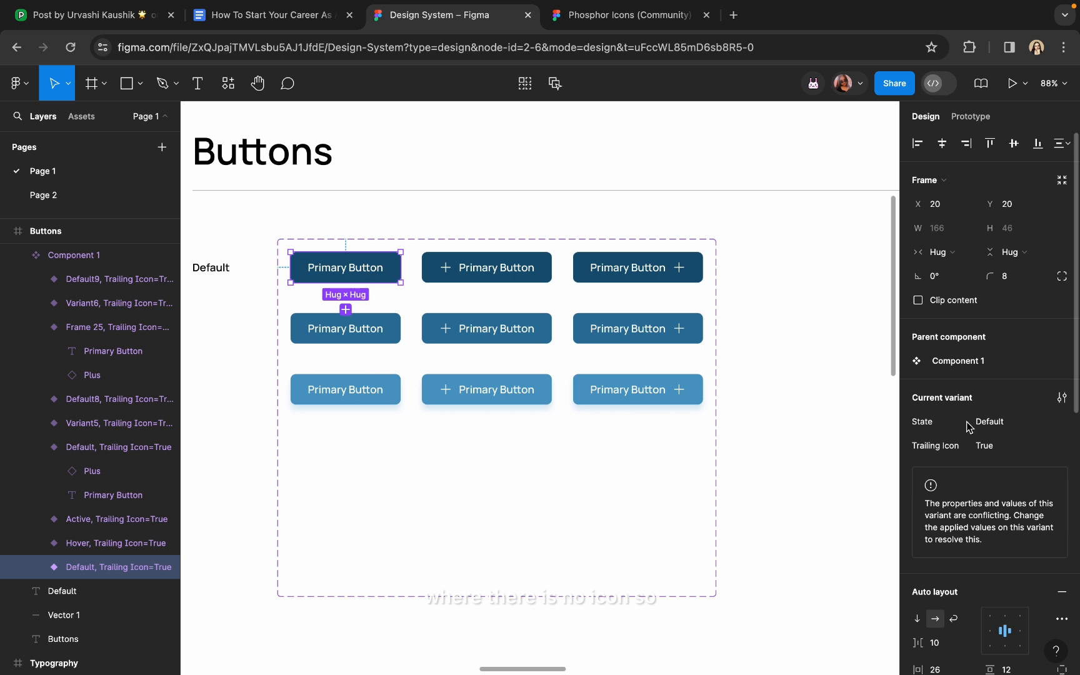
click(1050, 452)
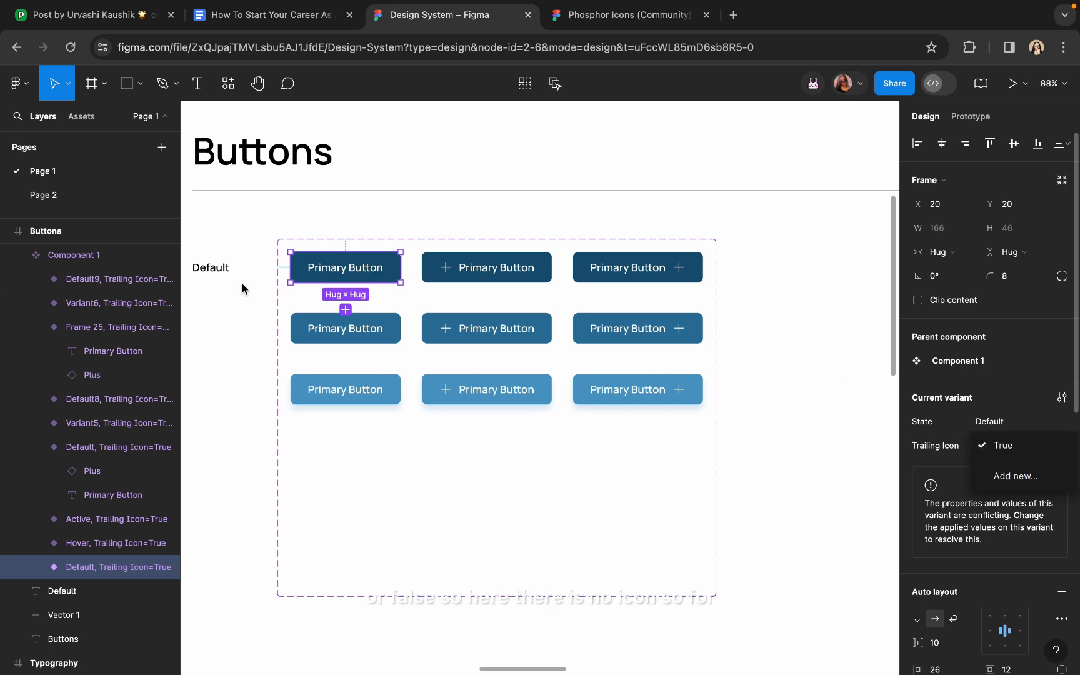
click(1016, 477)
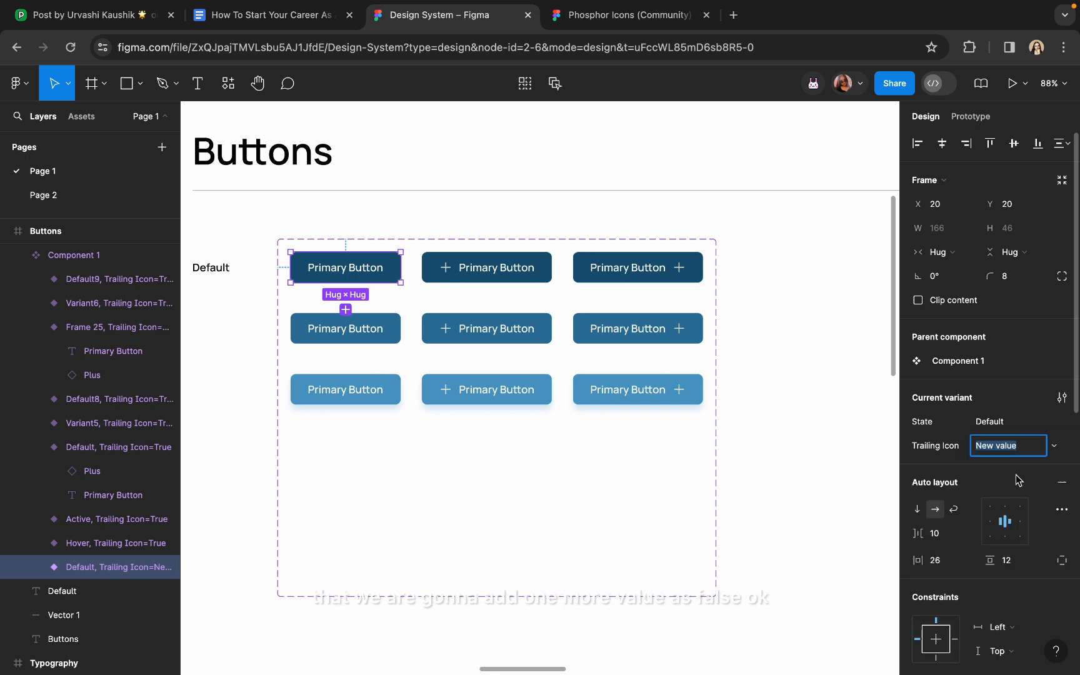
text(False)
key(Return)
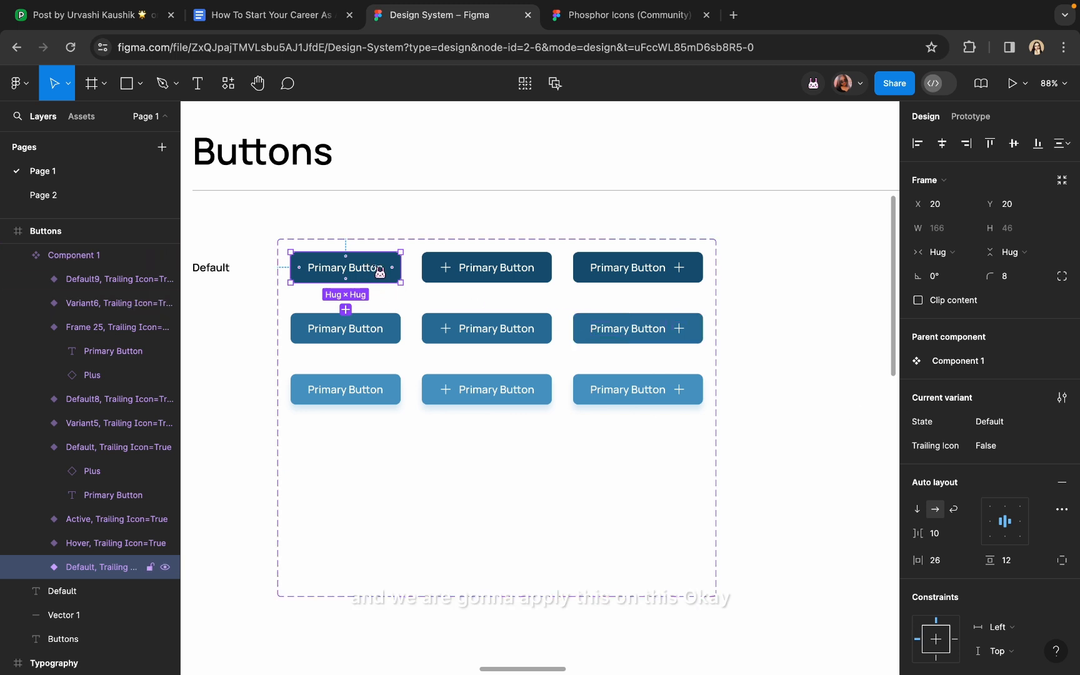
Set the top-middle leading-icon button's Trailing Icon to False
click(517, 280)
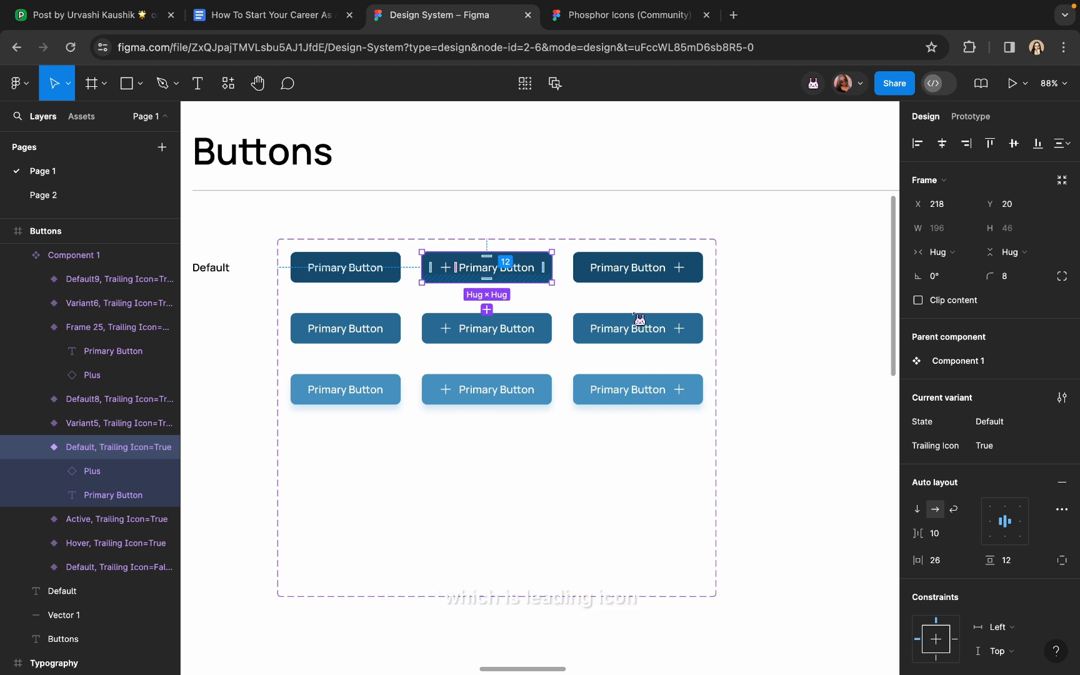
click(1061, 449)
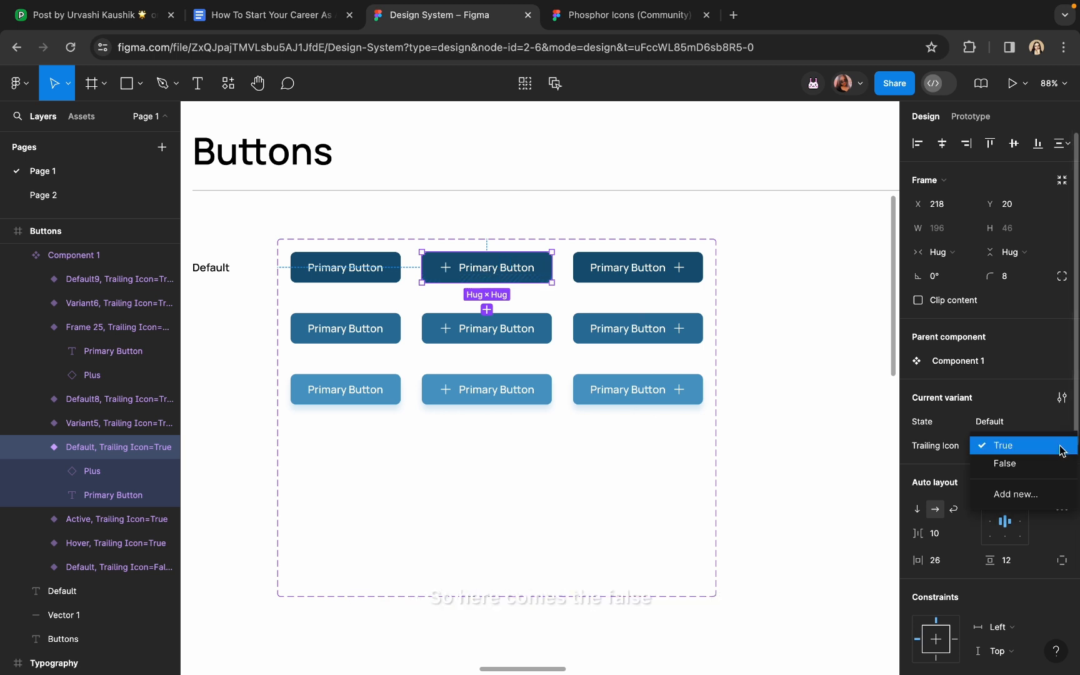
click(1028, 472)
click(837, 444)
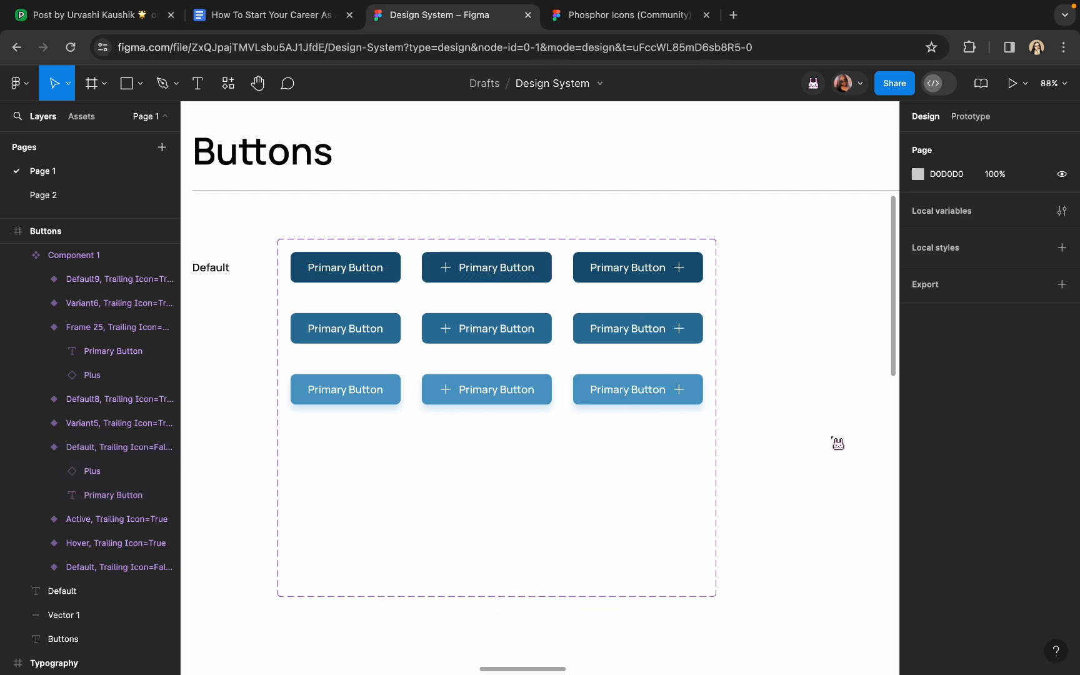
Create a Leading Icon variant property with value True across Component 1
click(716, 469)
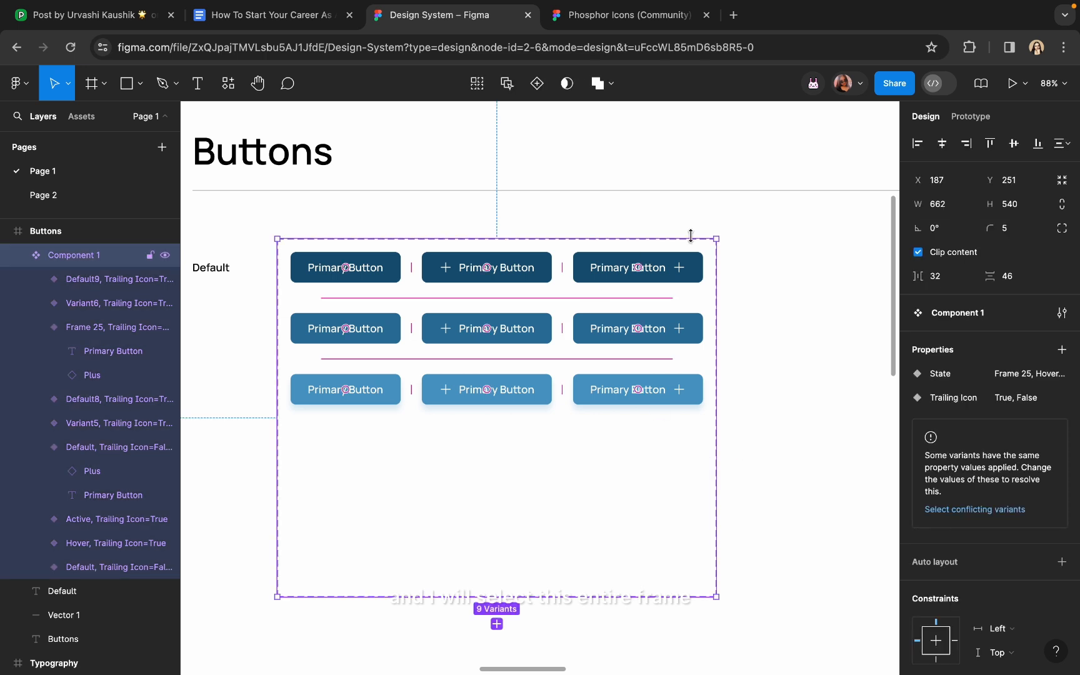
click(1062, 349)
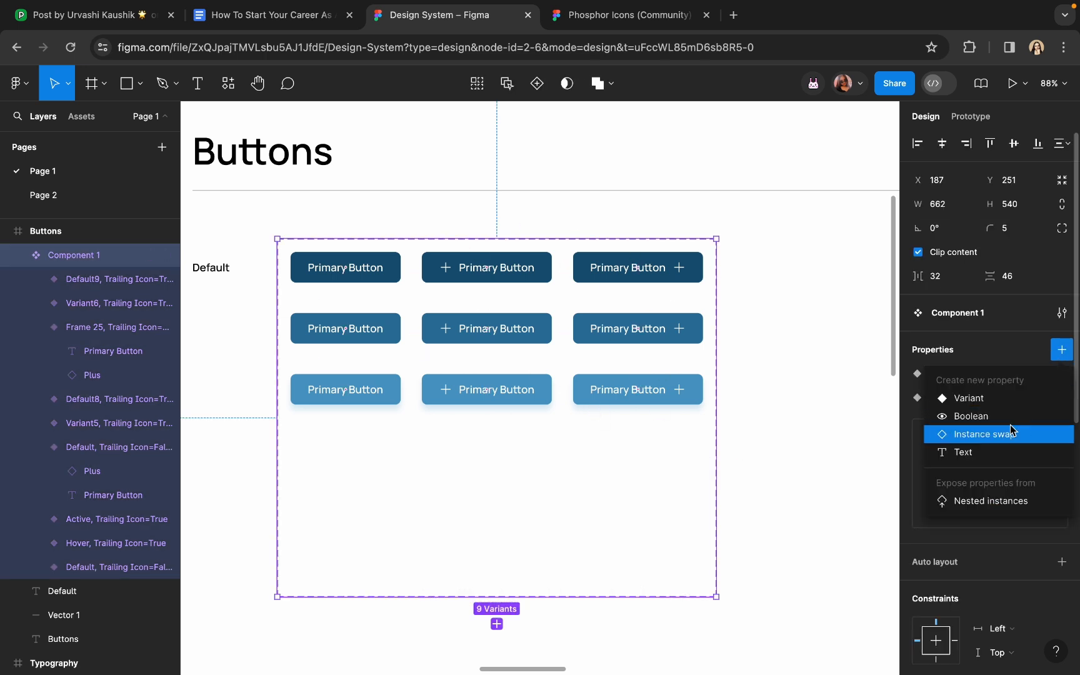
click(968, 400)
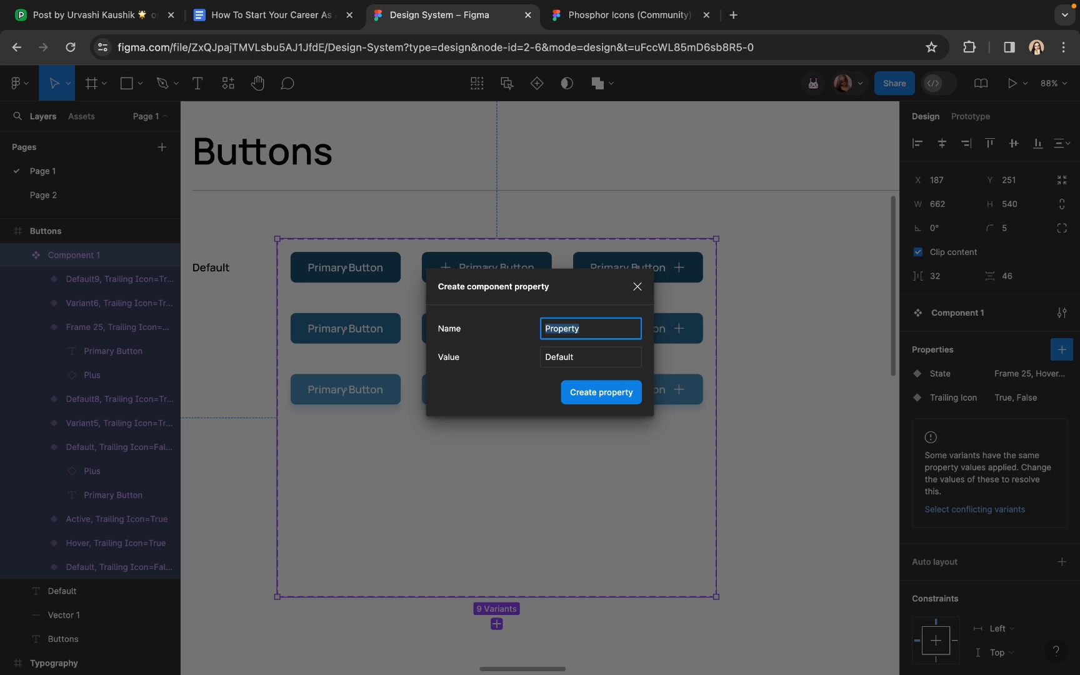
text(Leading Icon)
click(576, 364)
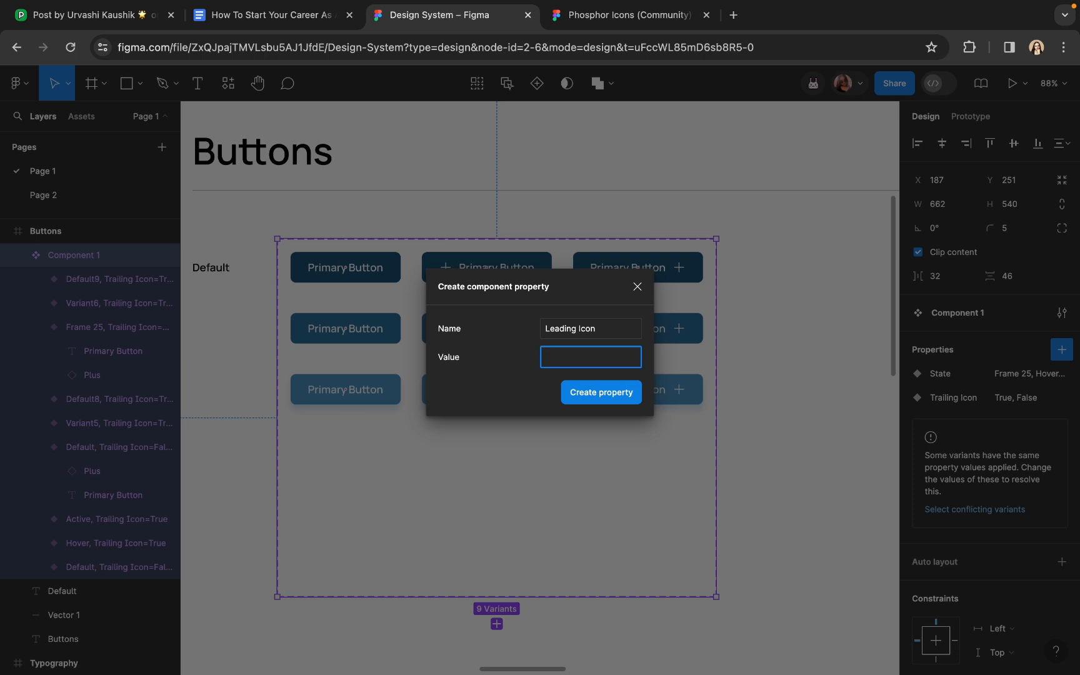
text(True)
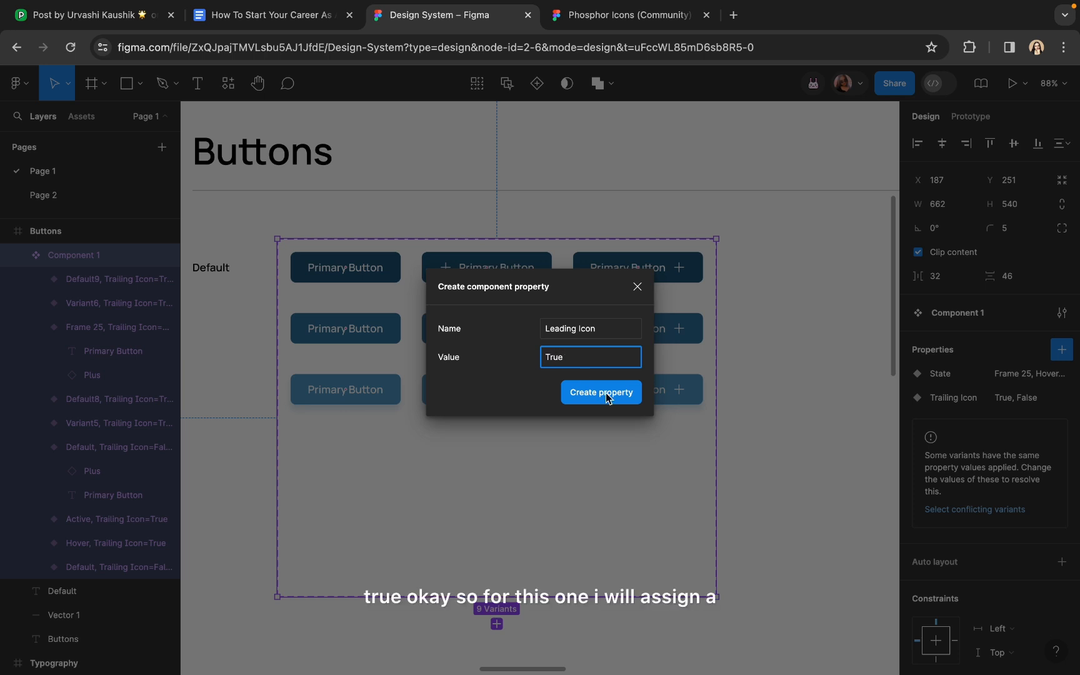
click(610, 397)
click(448, 275)
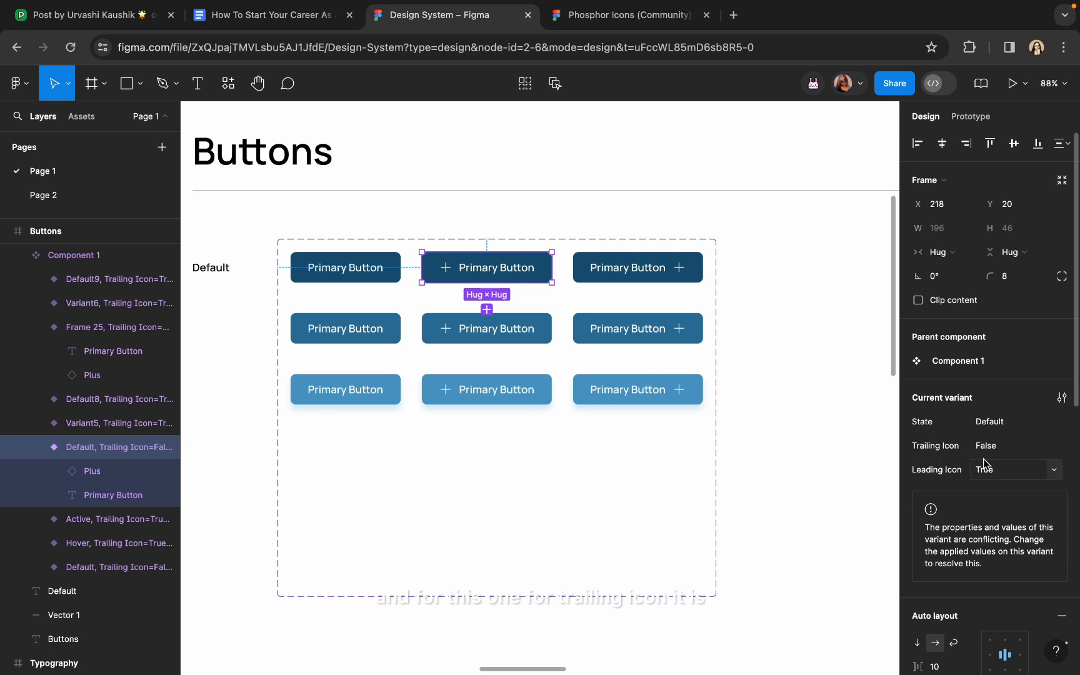
Add a new Leading Icon value, False, to the top-right trailing-plus button
click(665, 268)
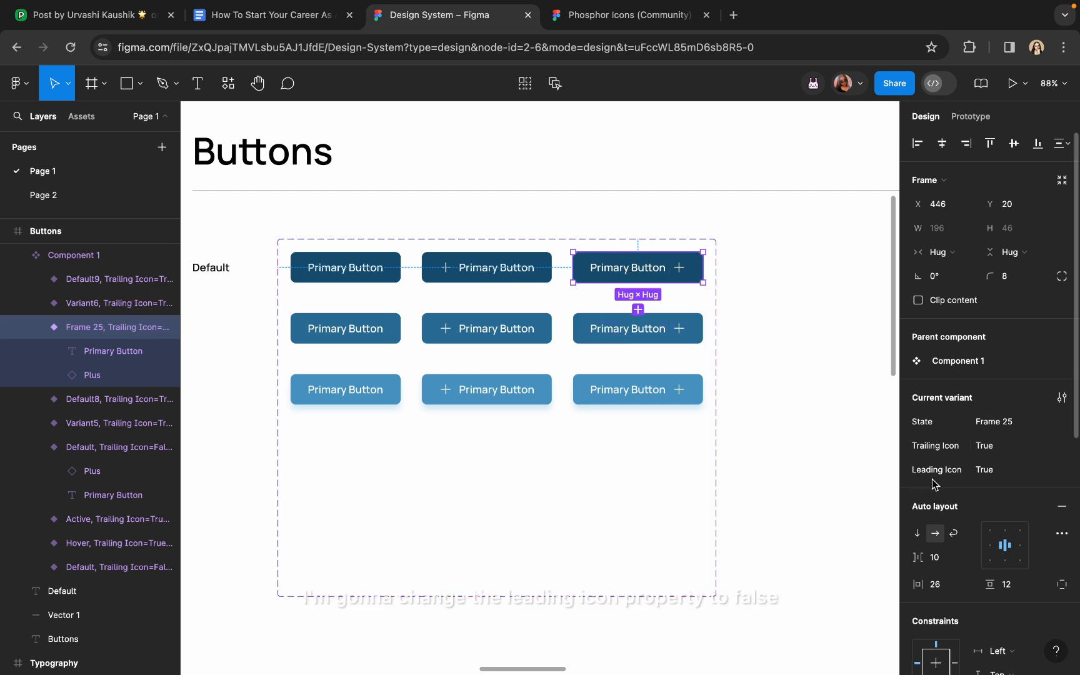
click(1060, 477)
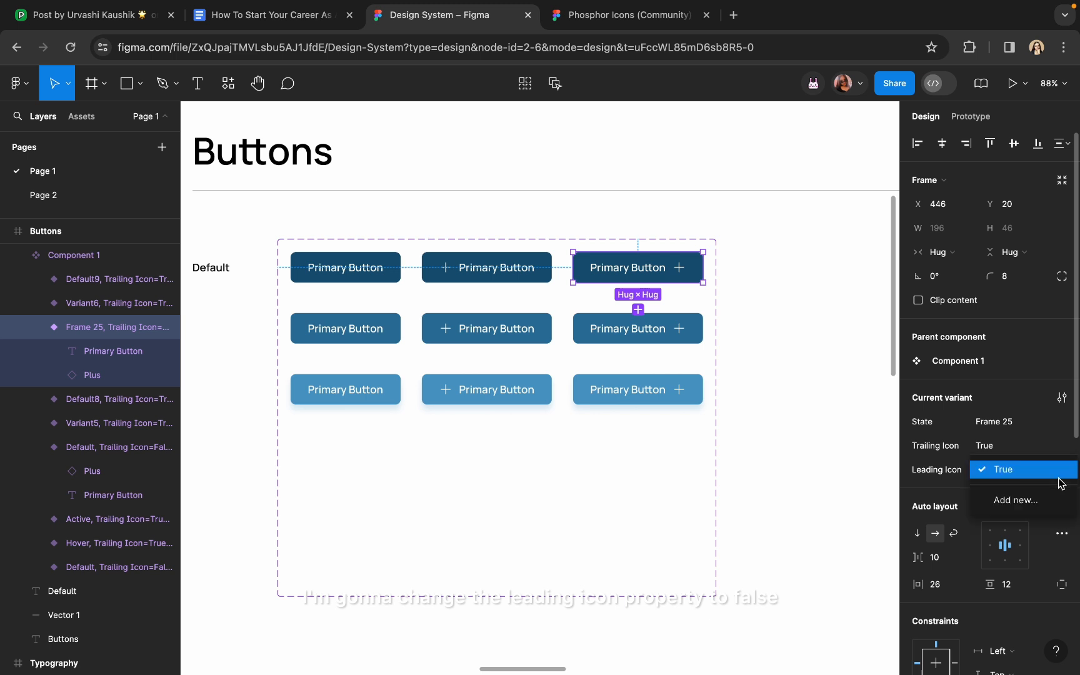
click(1042, 473)
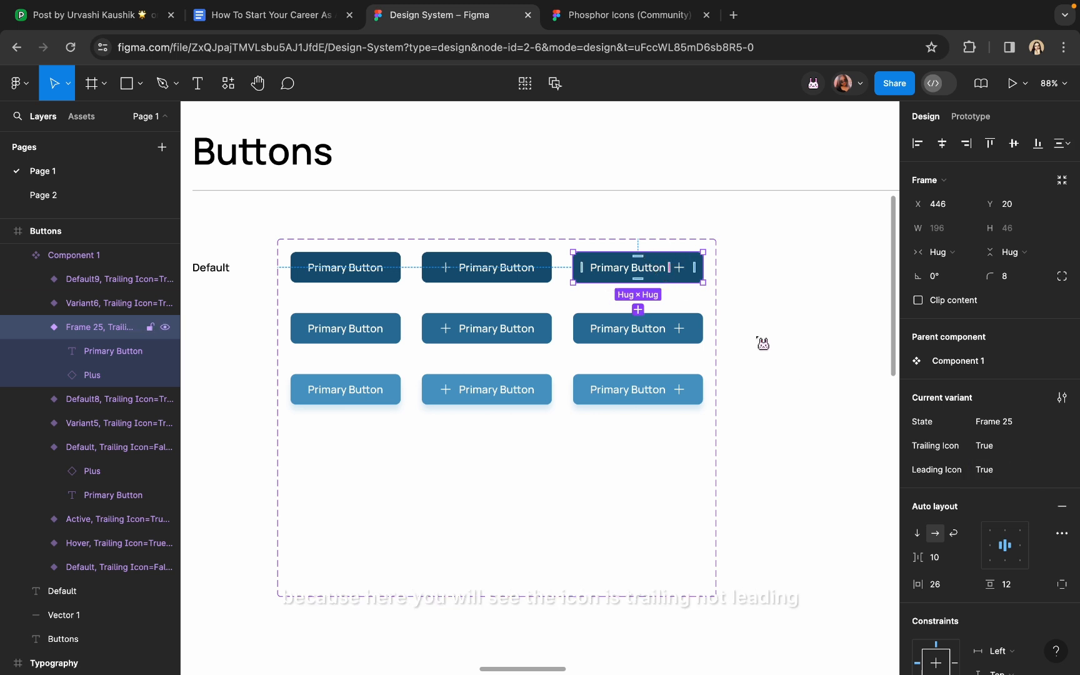
click(1060, 472)
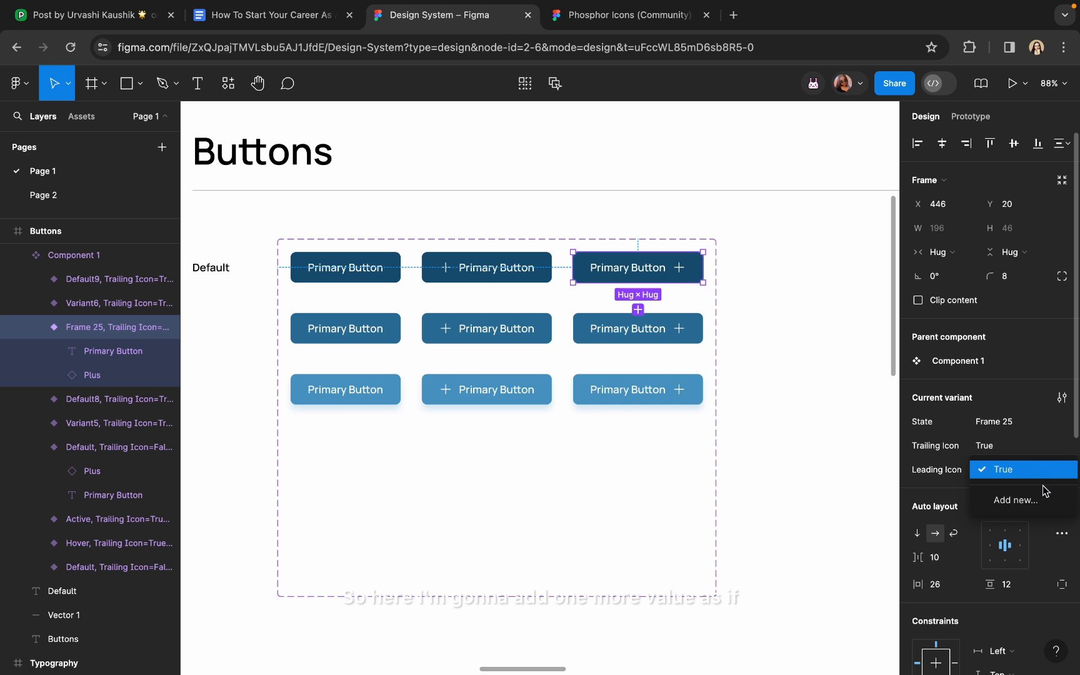
click(1038, 505)
text(F)
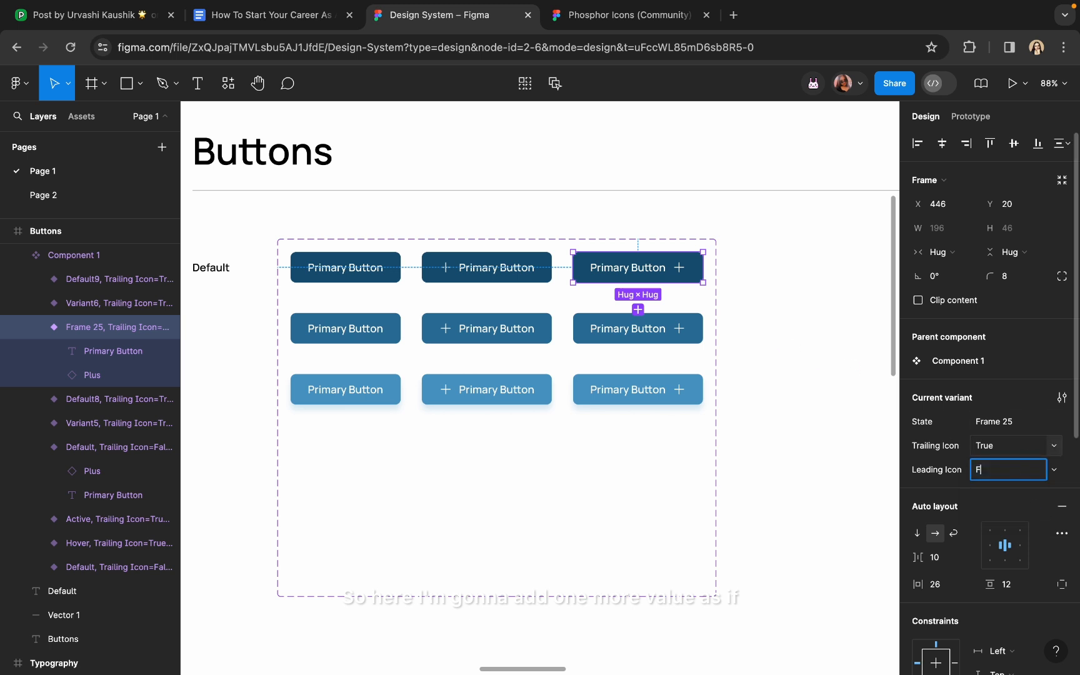
text(lse)
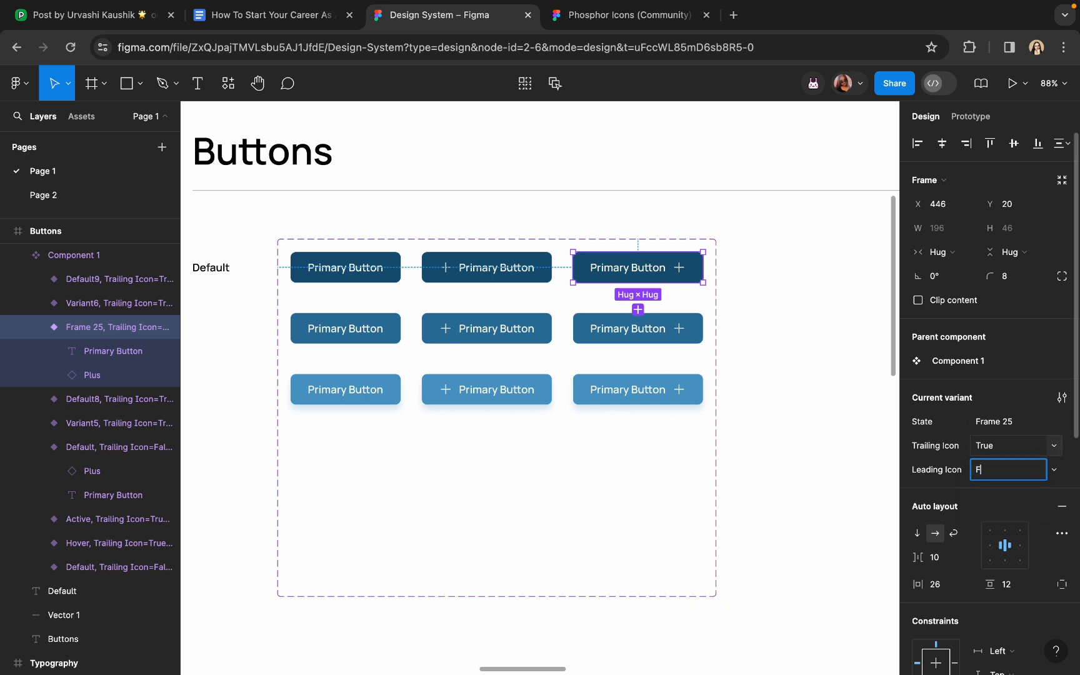
text(e)
key(Return)
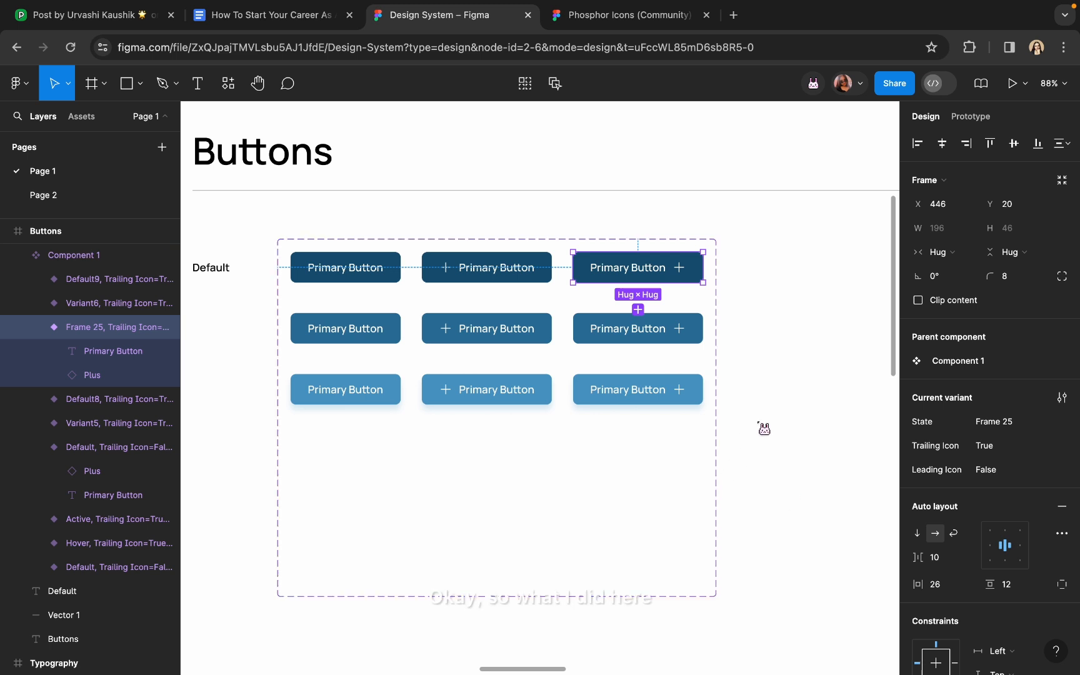
click(775, 422)
scroll(769, 415, right, 1)
scroll(769, 415, left, 1)
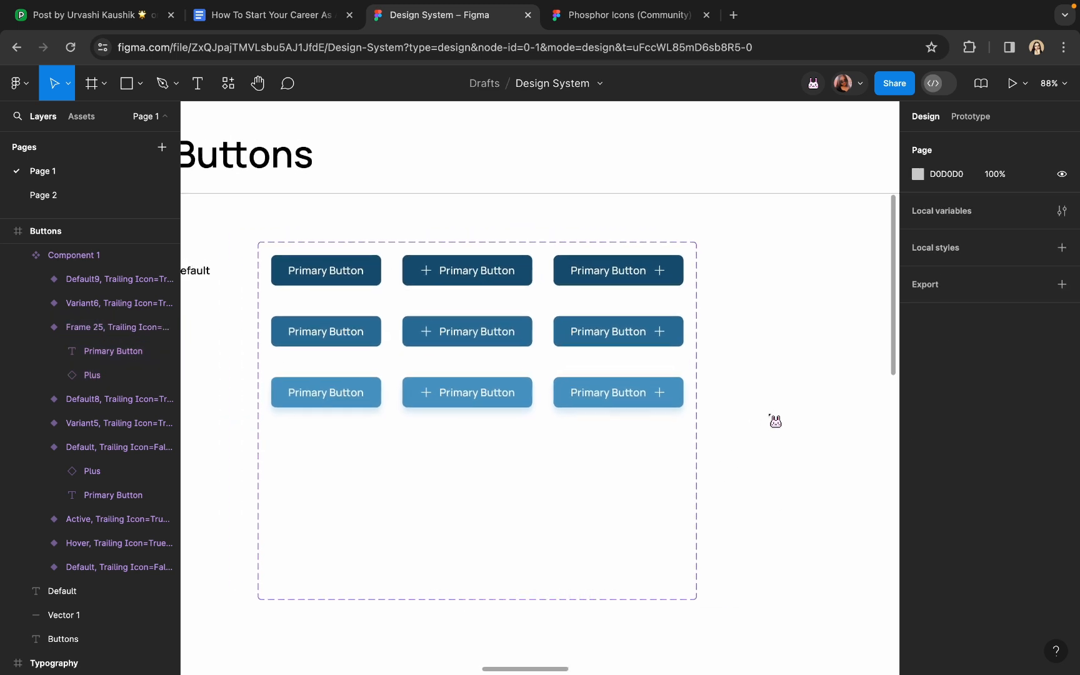
Set the first plain Primary Button variant's Leading Icon to False
click(350, 271)
click(350, 271)
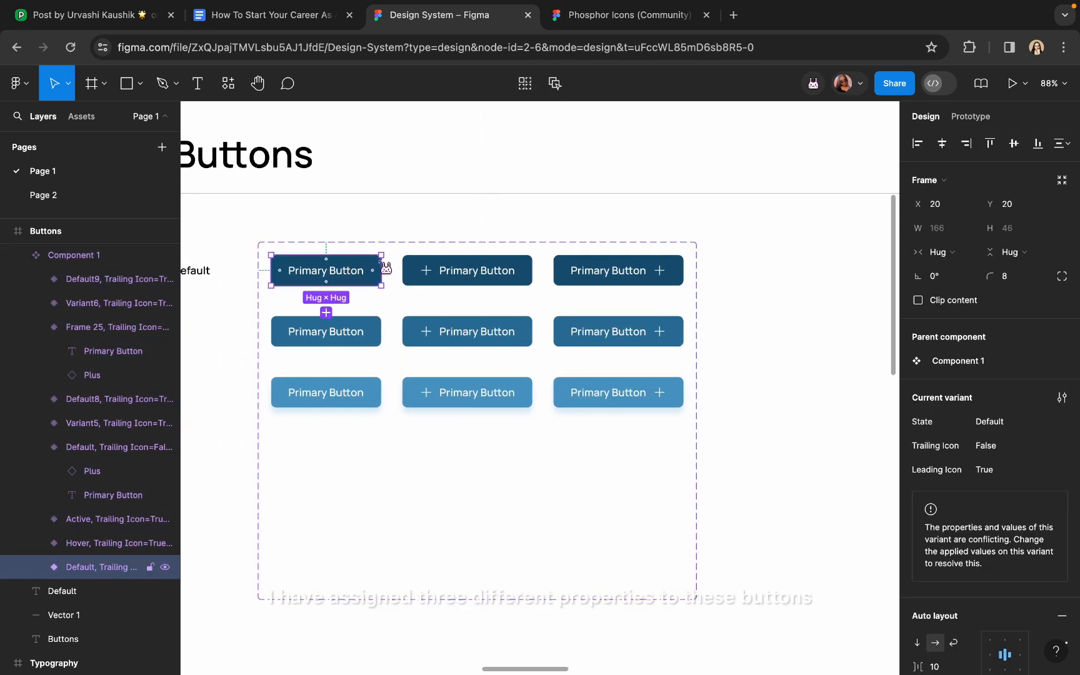
click(468, 270)
click(587, 275)
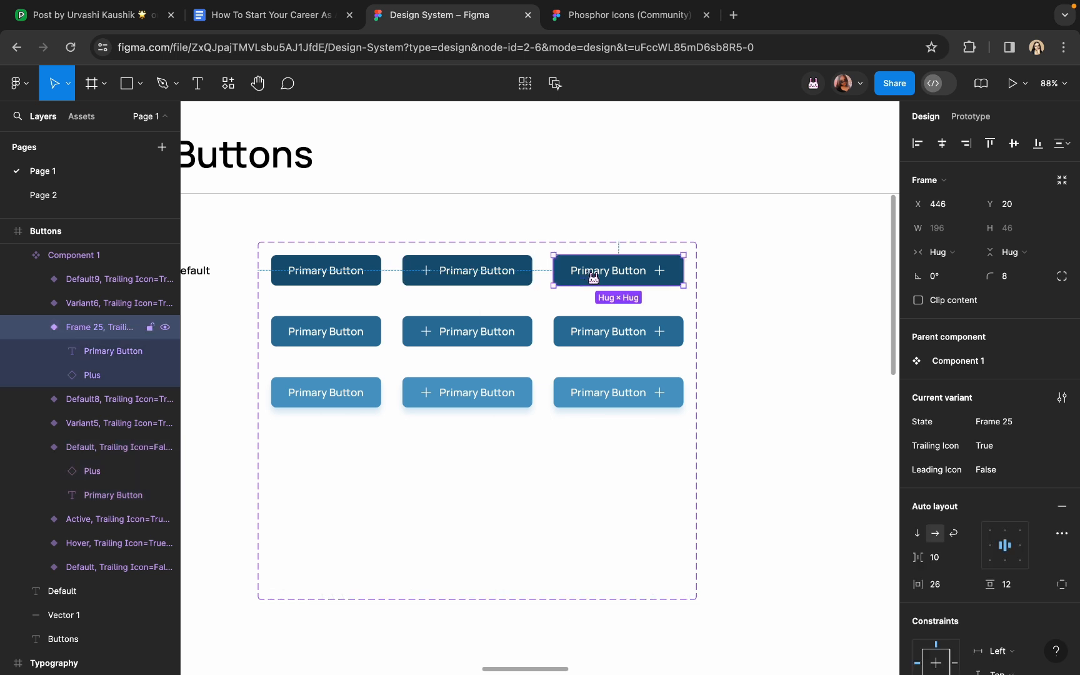
click(329, 278)
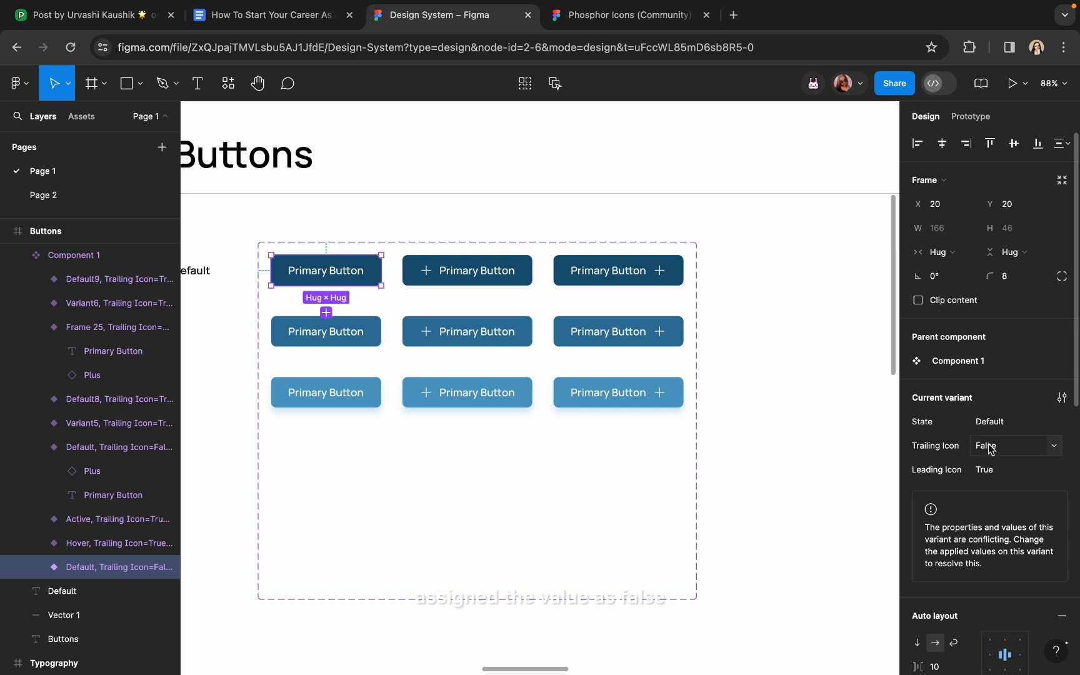
click(1054, 474)
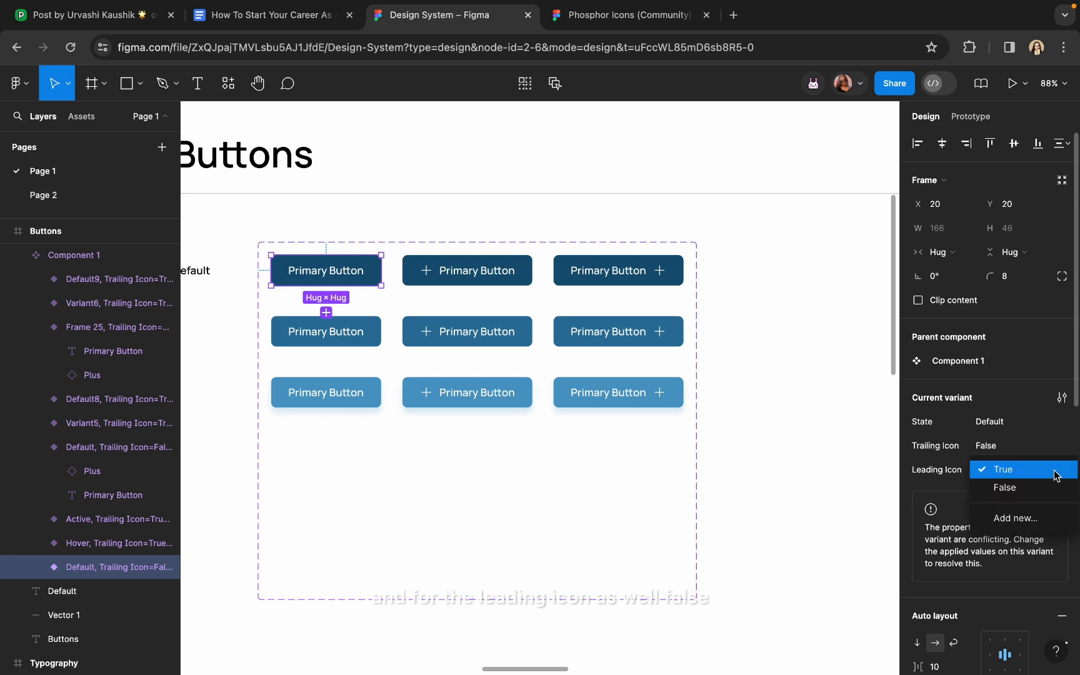
click(1053, 488)
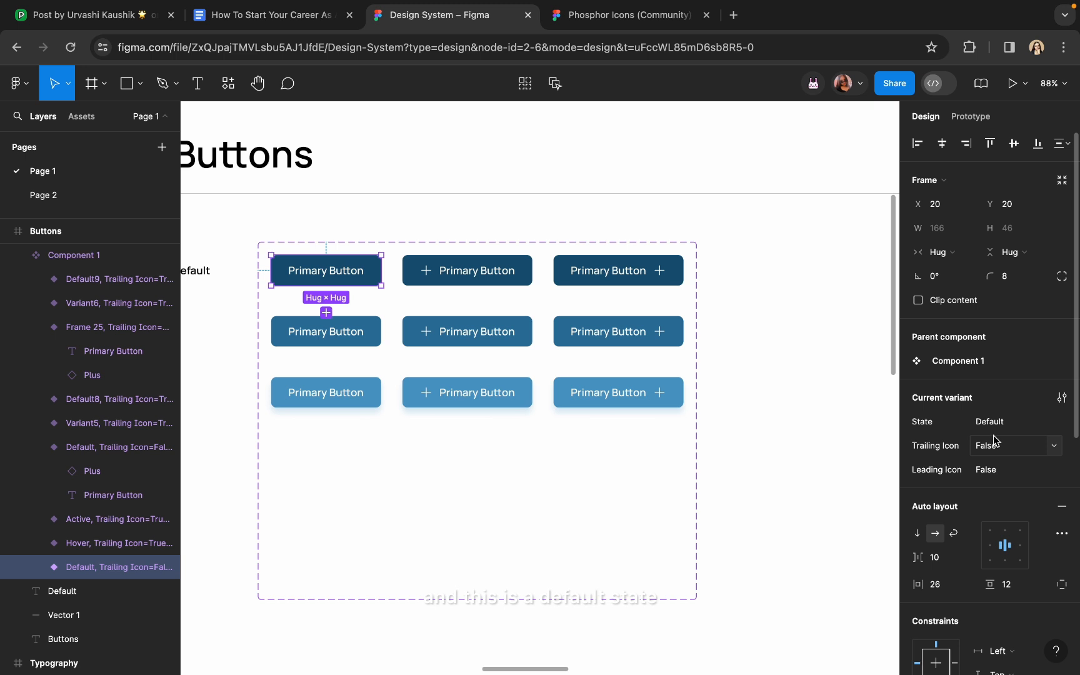
Check the leading-plus and trailing-plus variants, keeping the trailing-plus Leading Icon False
click(473, 282)
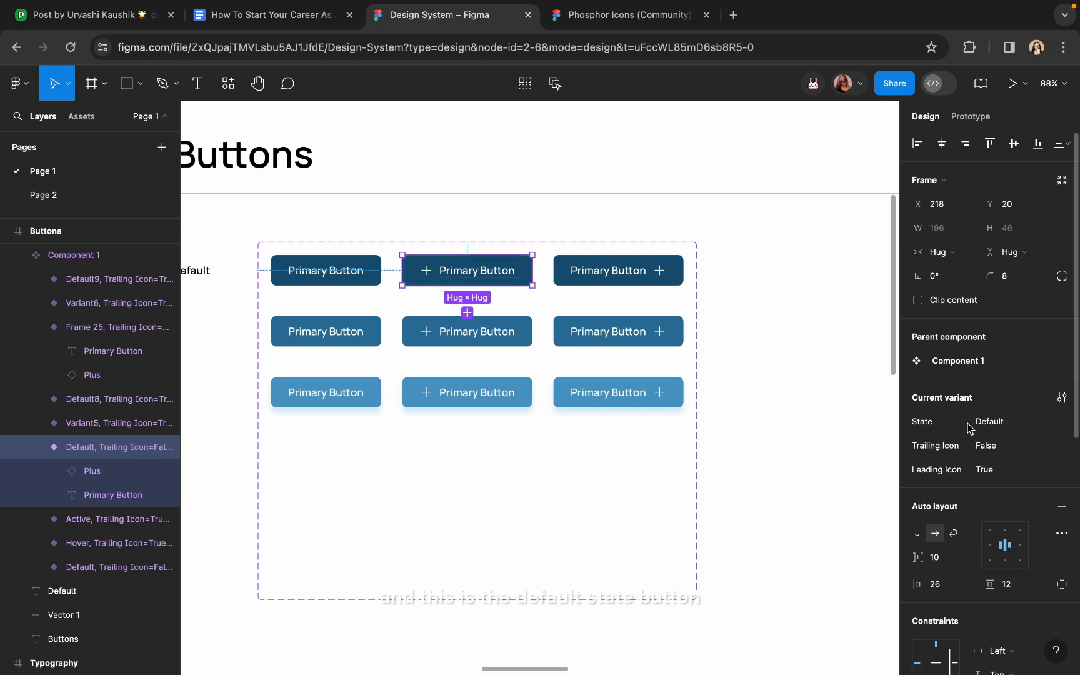
click(644, 276)
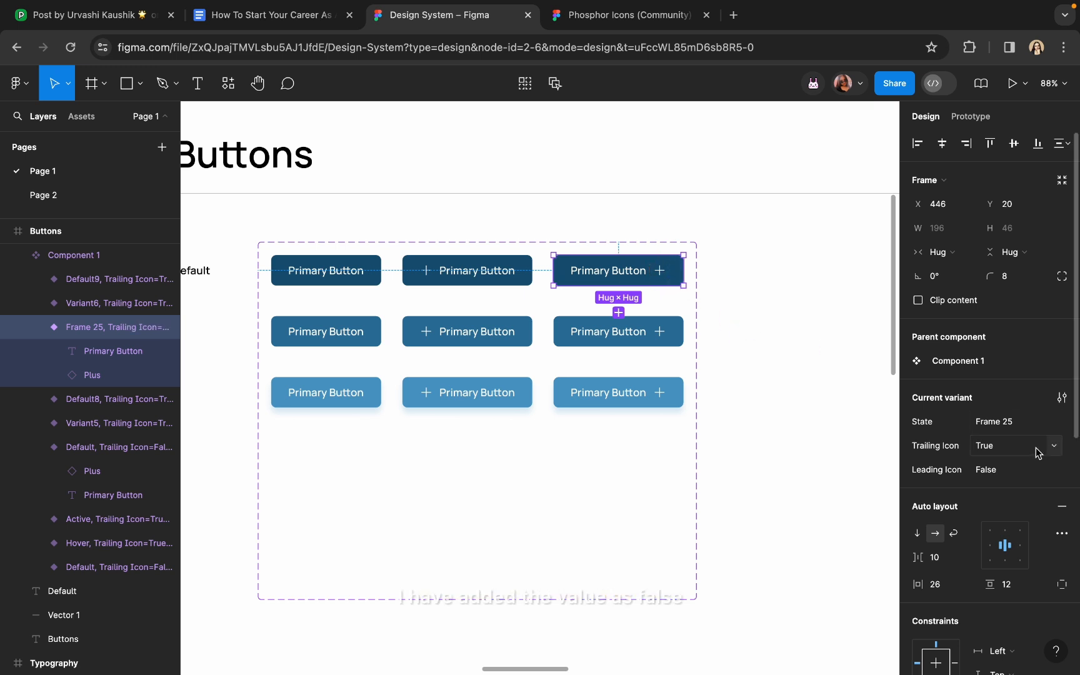
click(1056, 473)
click(1051, 474)
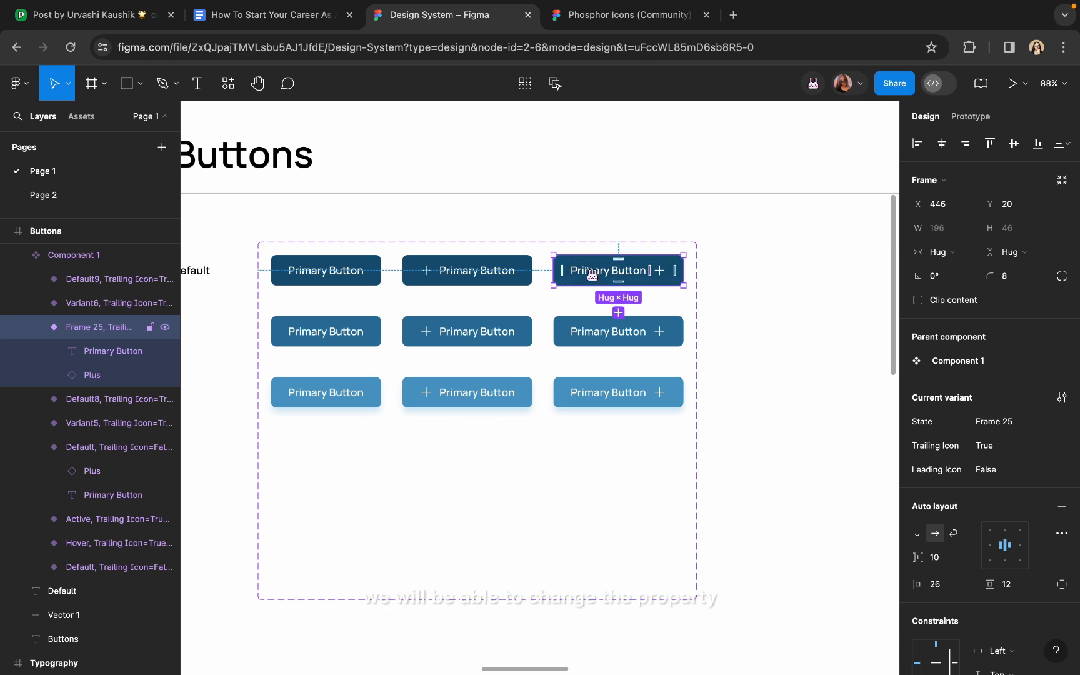
drag(591, 274, 772, 267)
scroll(772, 268, up, 5)
scroll(773, 267, right, 5)
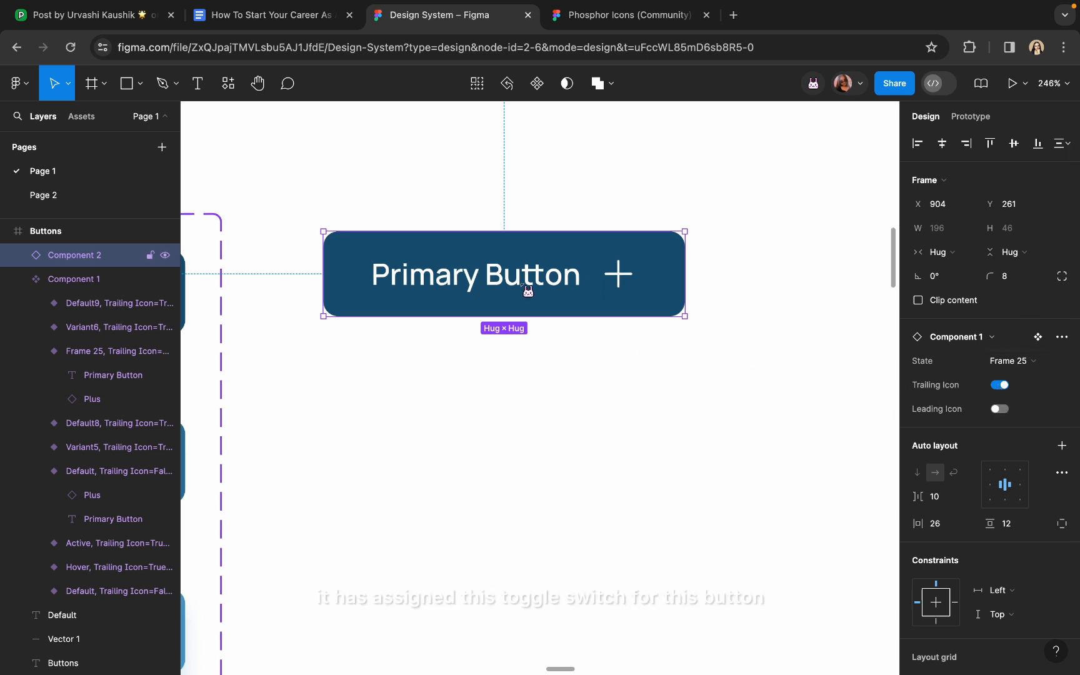
click(1002, 386)
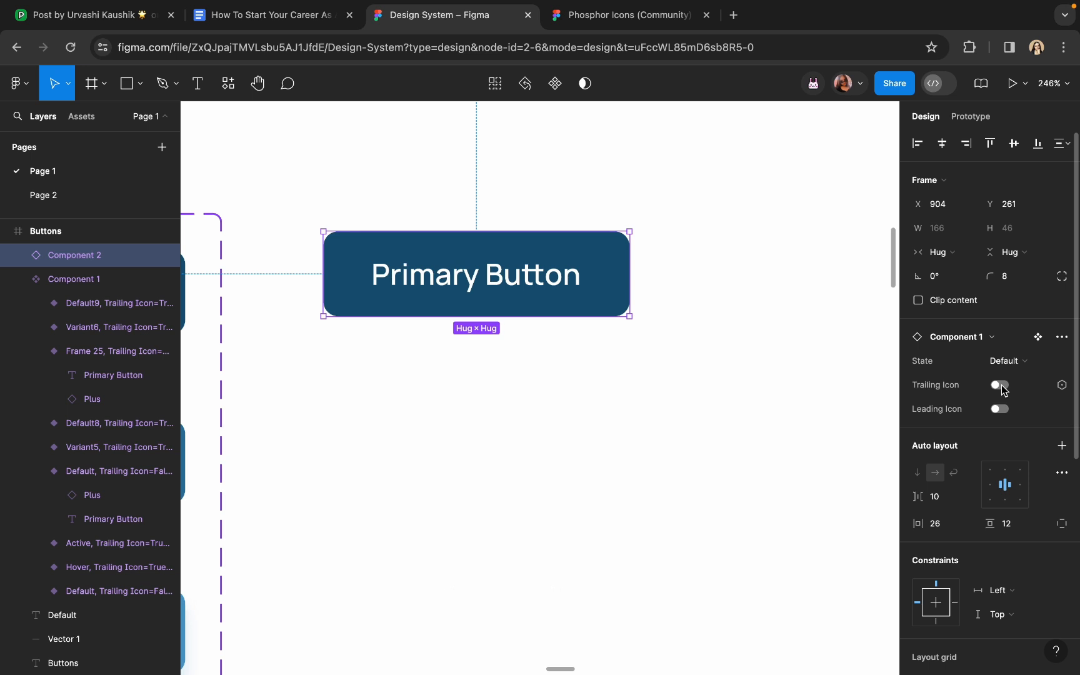
scroll(489, 273, down, 5)
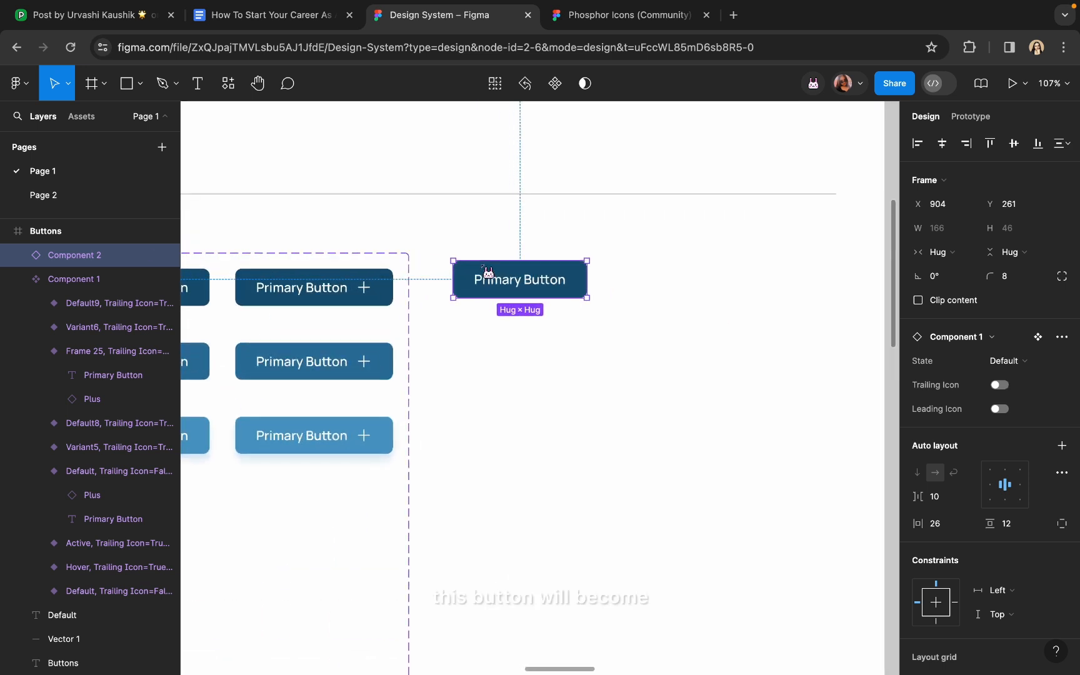
scroll(489, 273, left, 6)
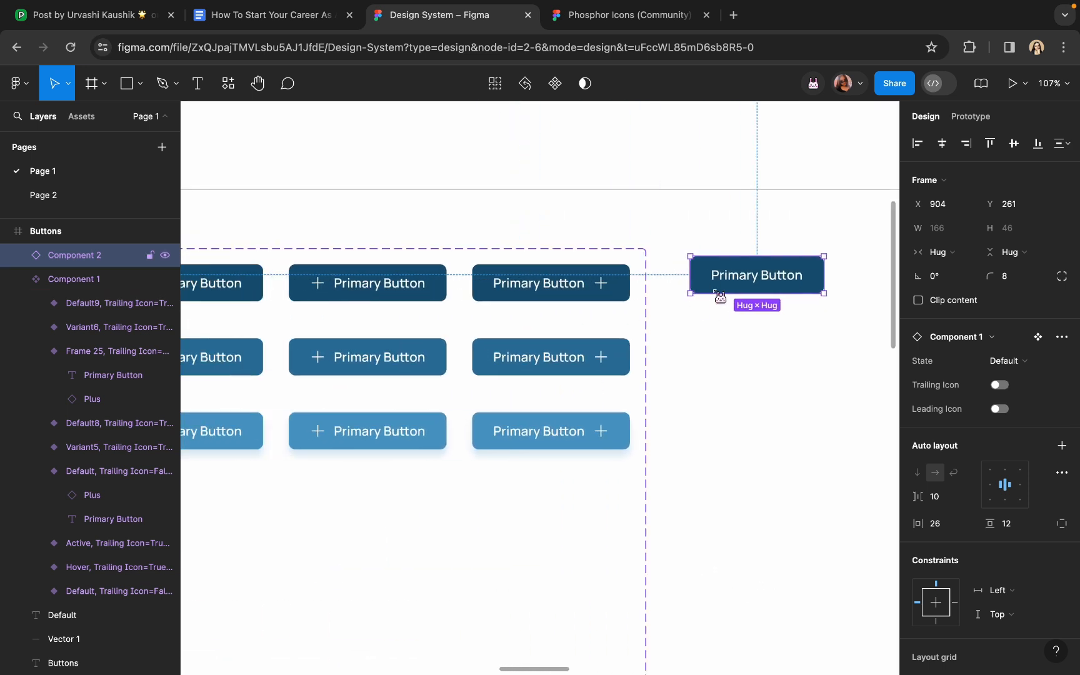
scroll(720, 297, up, 5)
scroll(720, 296, right, 3)
scroll(720, 297, right, 2)
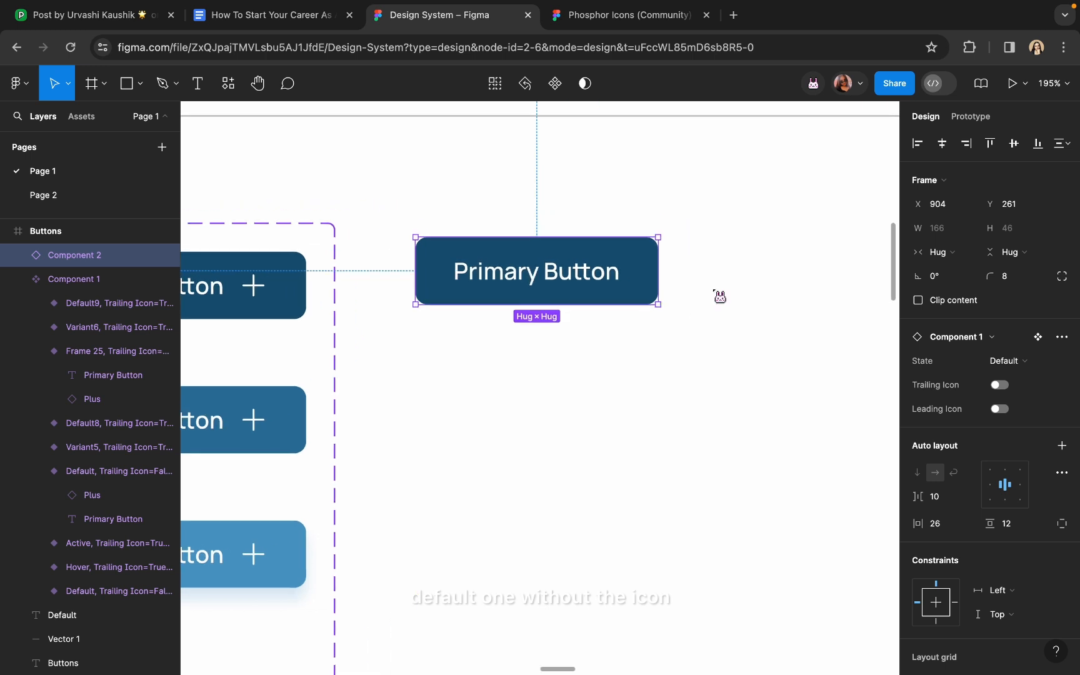
scroll(720, 297, up, 5)
click(1000, 410)
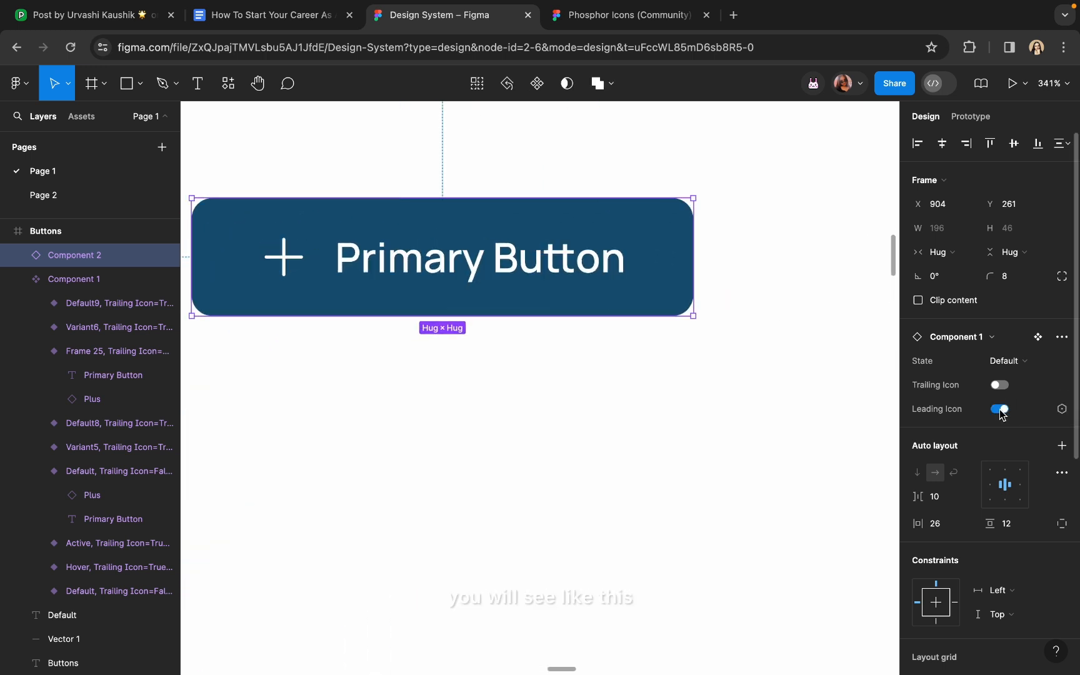
click(1000, 410)
click(1000, 385)
click(1001, 387)
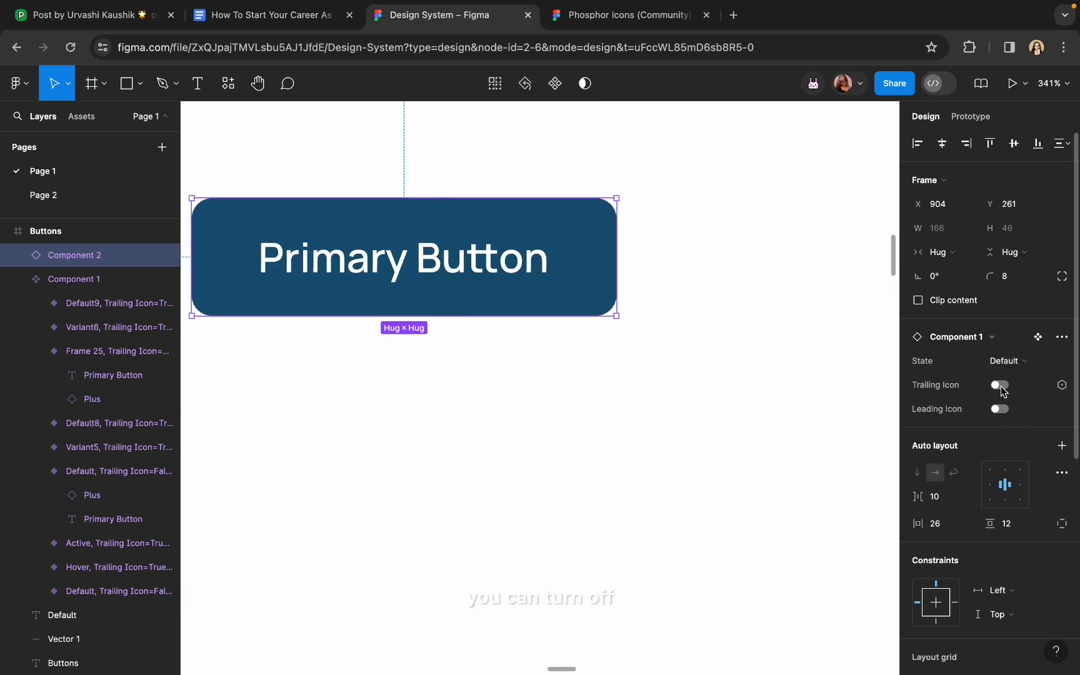
click(1000, 412)
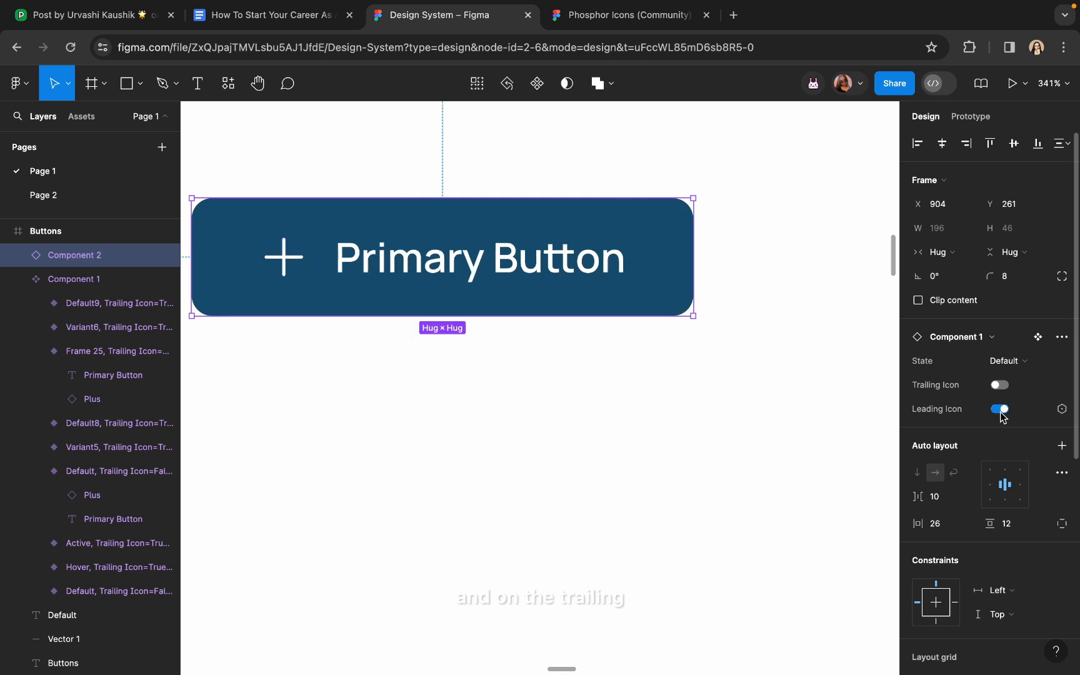
click(1000, 412)
click(1000, 386)
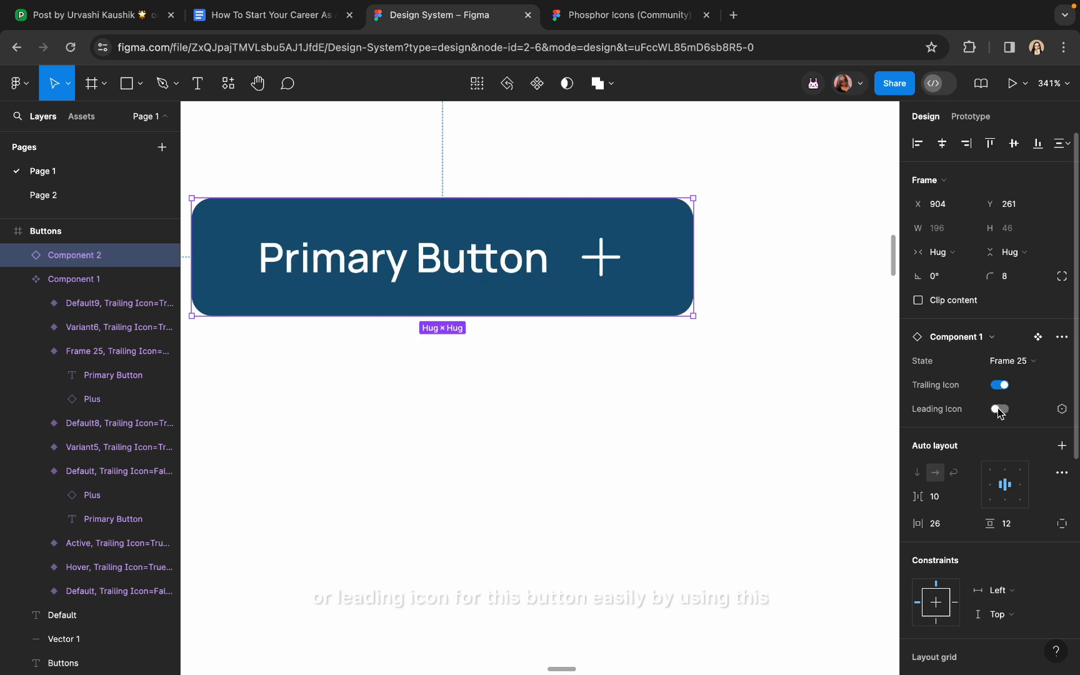
click(1000, 410)
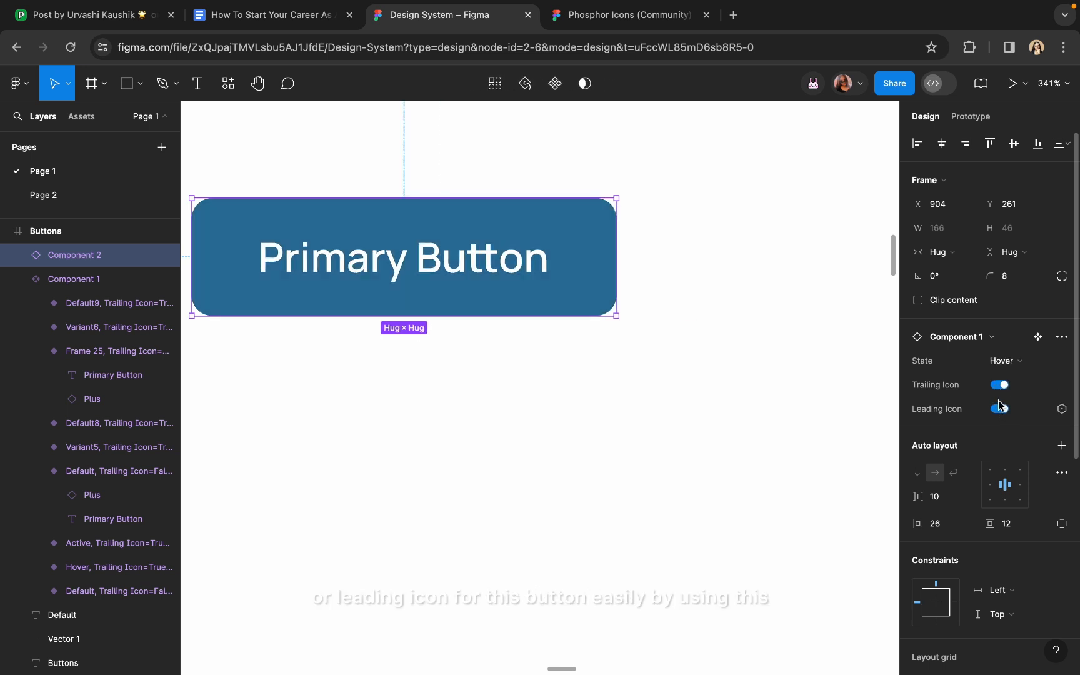
scroll(683, 446, down, 5)
click(683, 447)
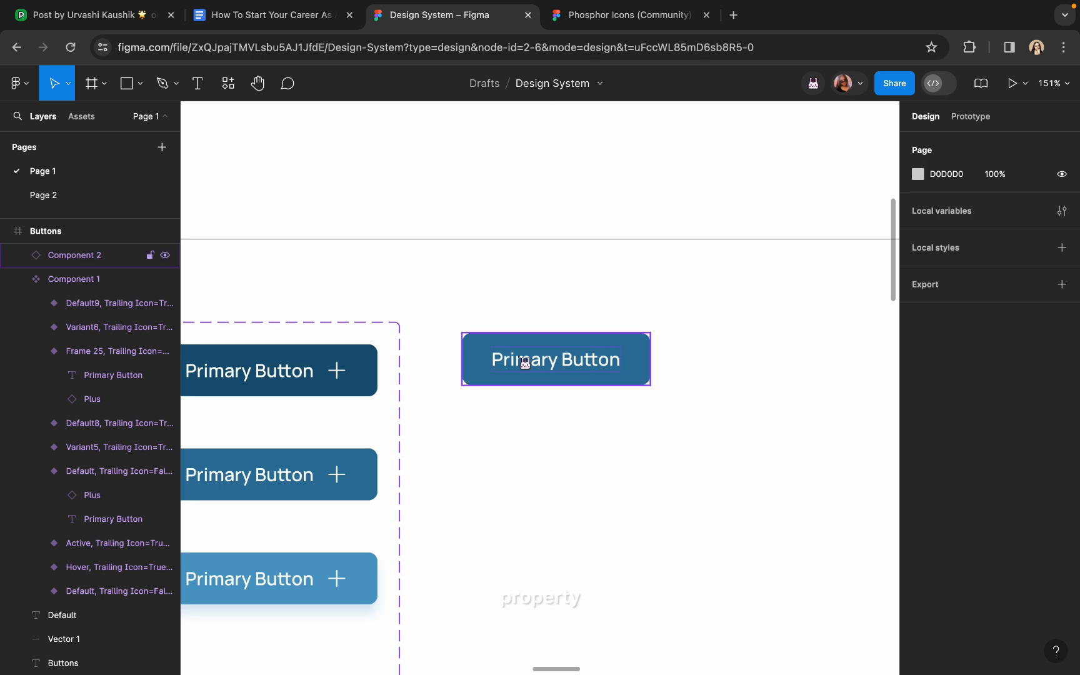
click(525, 363)
Delete the test instance and set the plain Hover button's Trailing and Leading Icon to False
key(Delete)
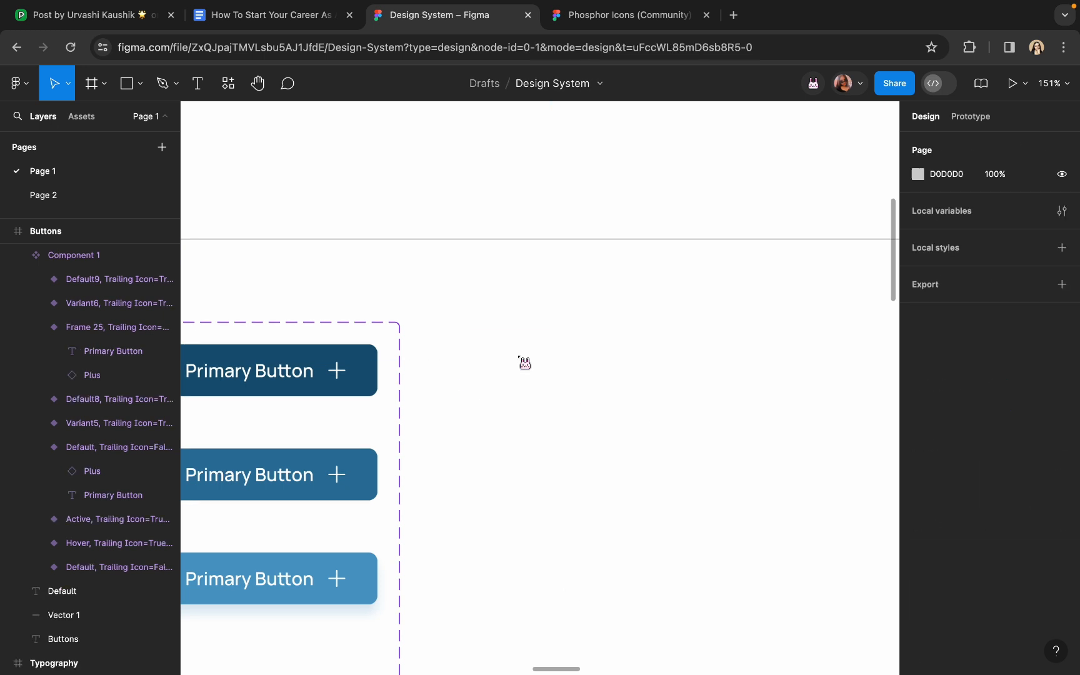
scroll(520, 362, down, 3)
scroll(300, 386, left, 5)
scroll(294, 385, down, 1)
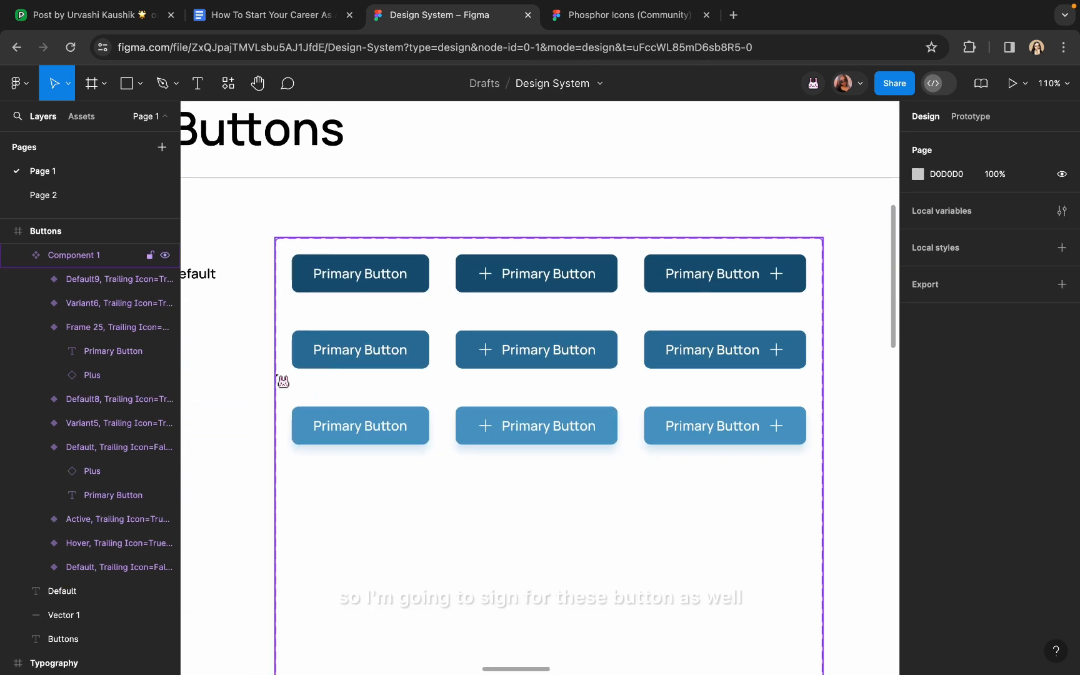
click(374, 362)
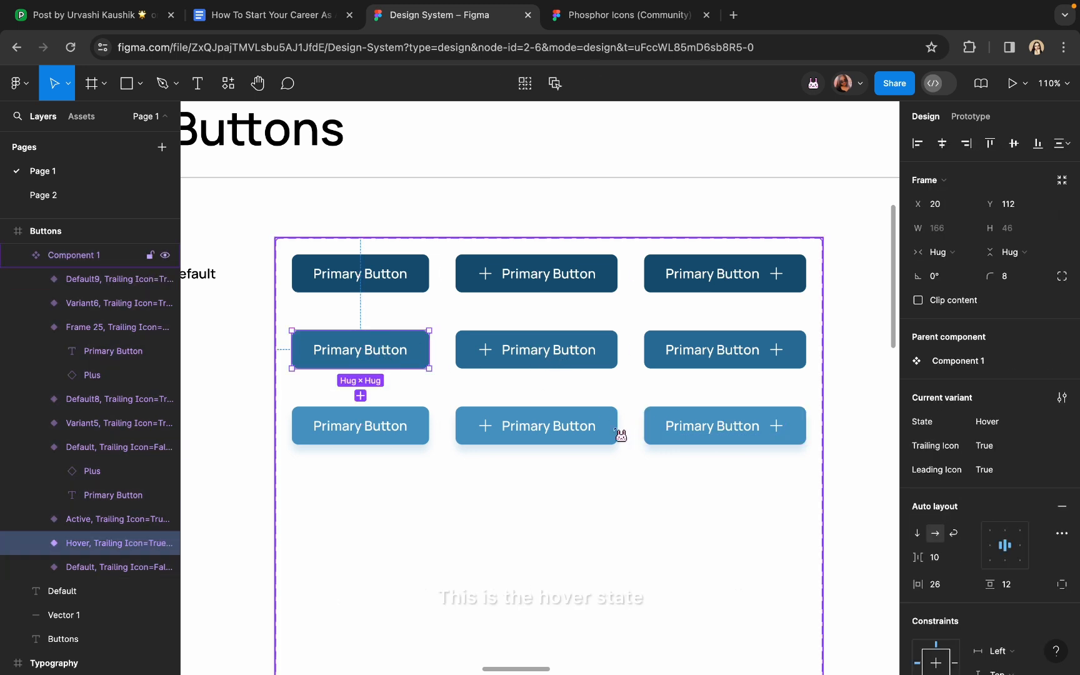
click(1056, 447)
click(1047, 462)
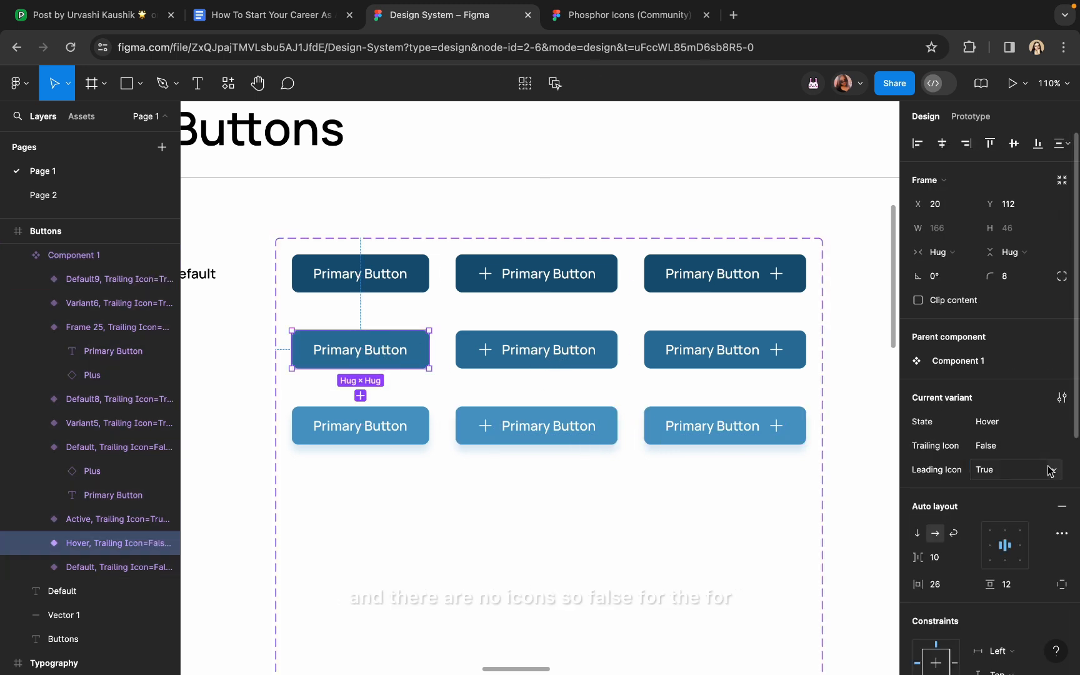
click(1052, 470)
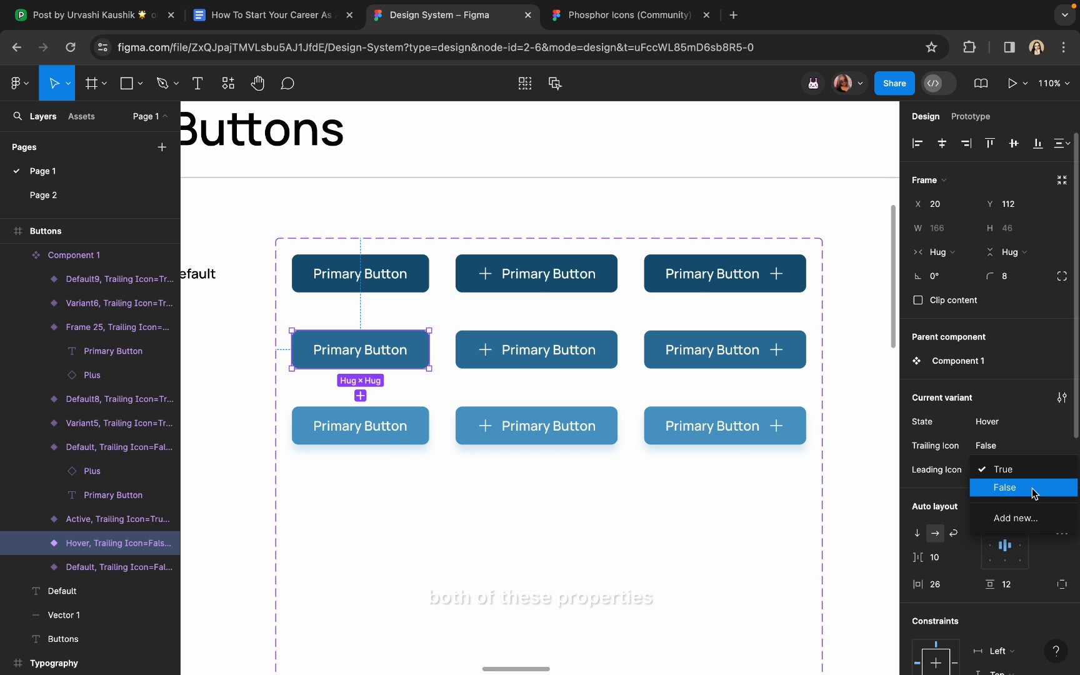
click(1032, 488)
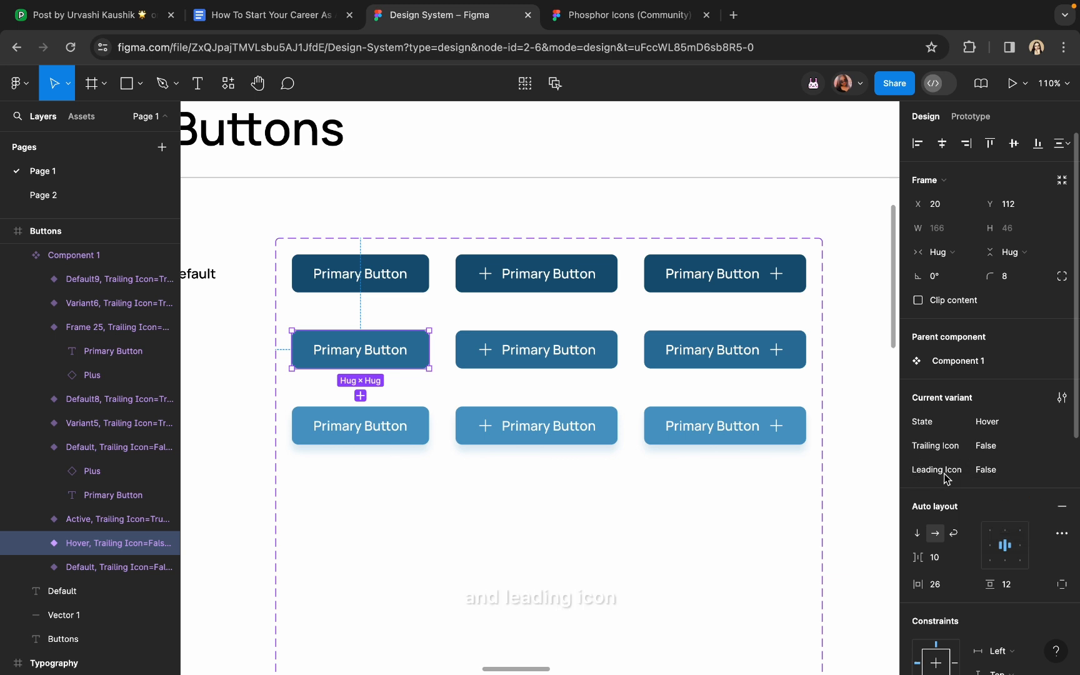
Set the second-row leading-plus button's State to Hover and Trailing Icon to False
click(559, 354)
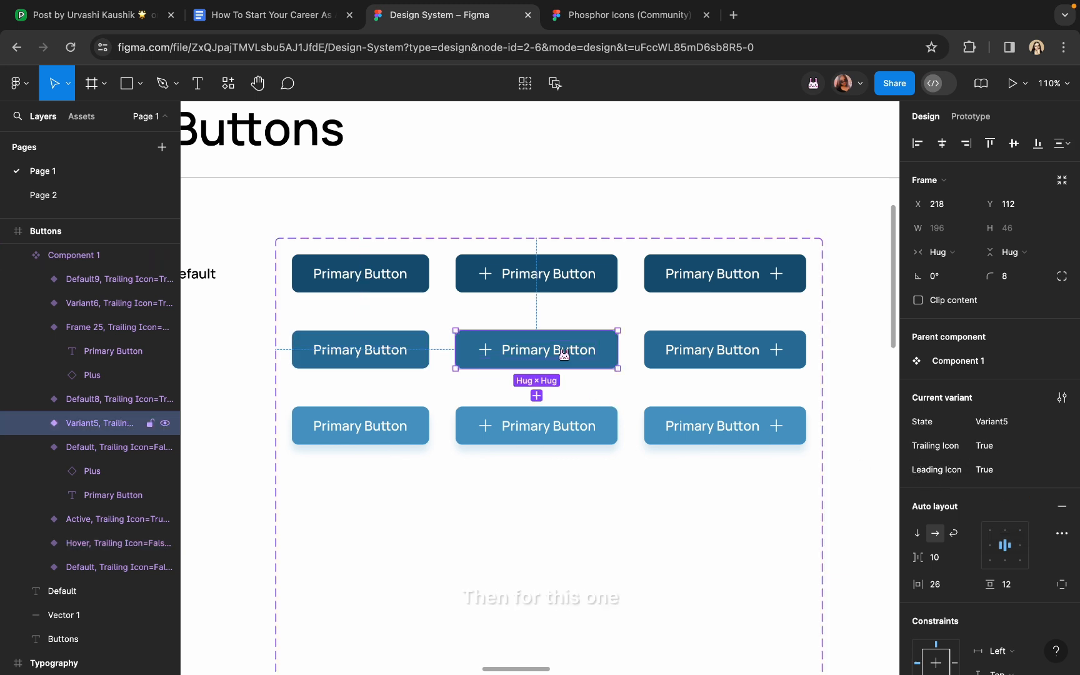
click(999, 427)
text(Hob)
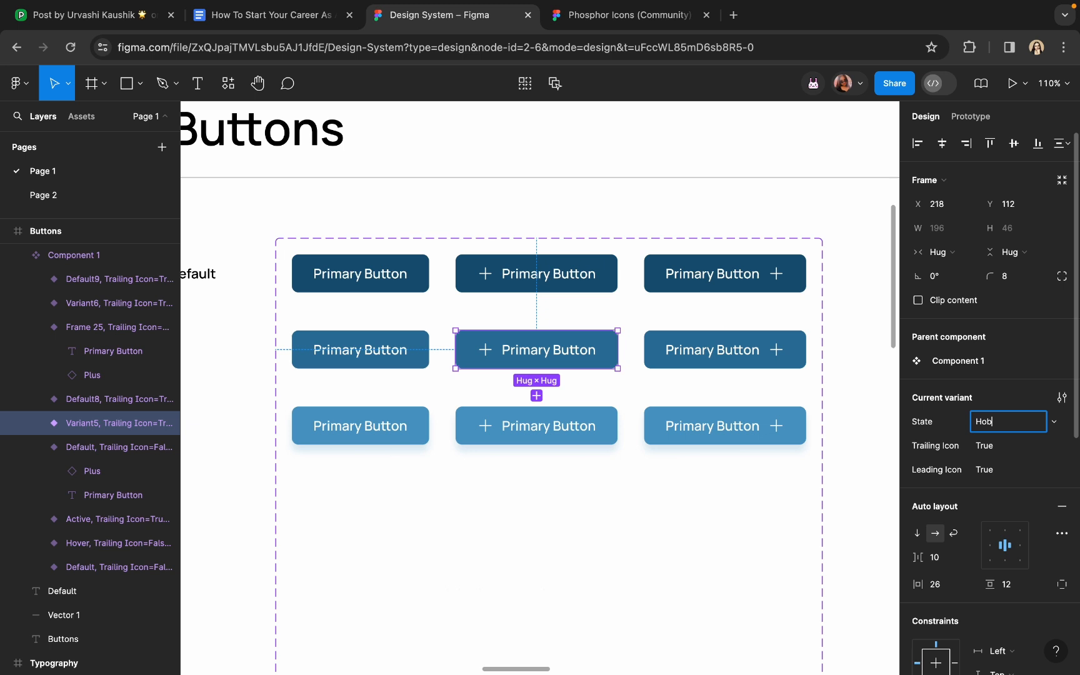
key(Return)
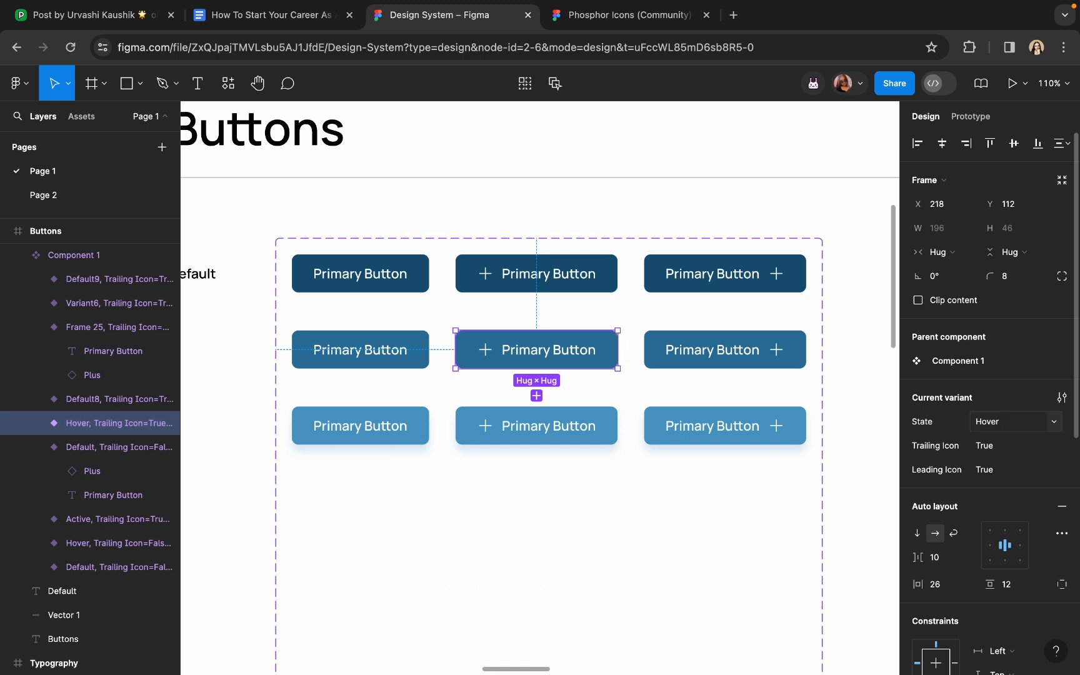
click(1063, 448)
click(984, 463)
scroll(740, 418, right, 5)
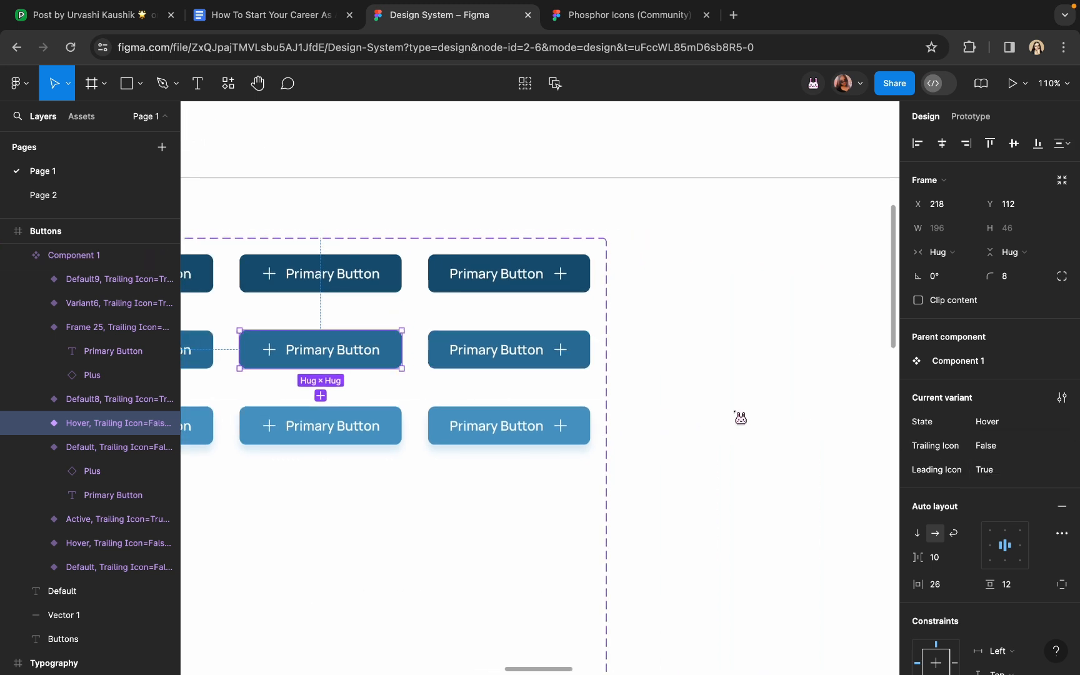
Set the second-row trailing-plus button's State to Hover and Leading Icon to False
click(555, 366)
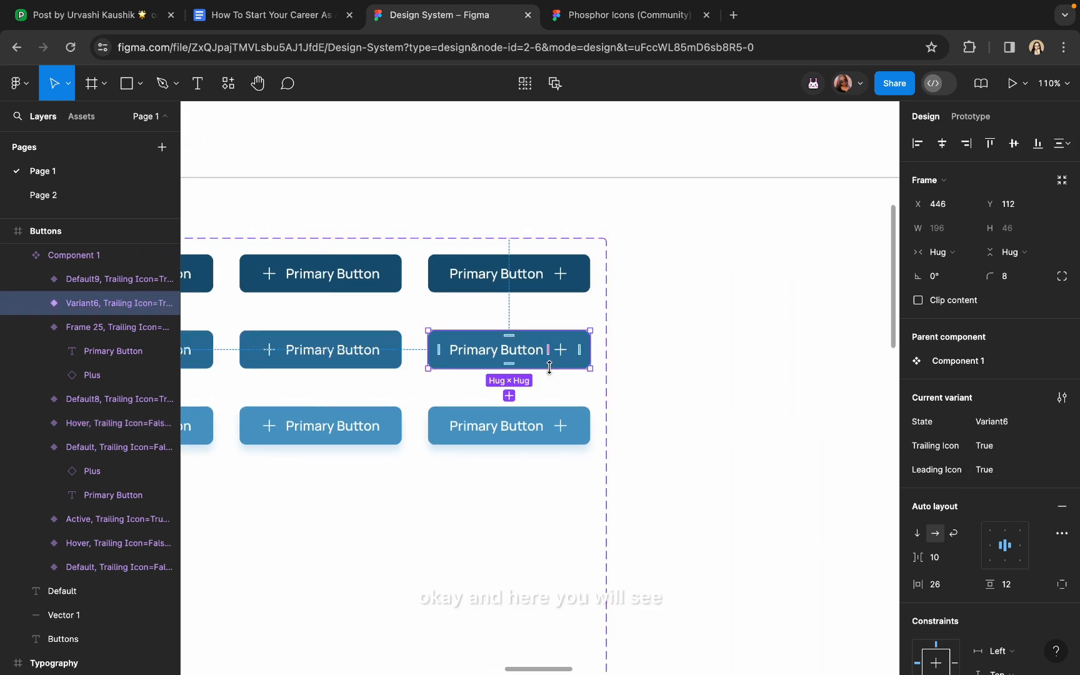
click(986, 422)
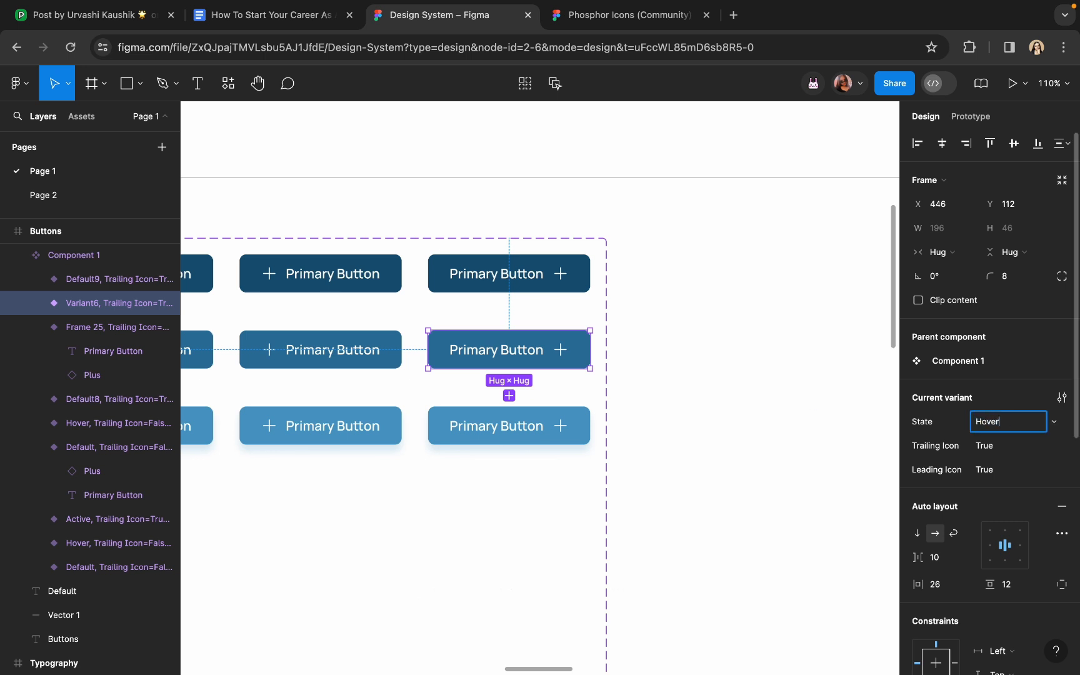
text(Hover)
key(Return)
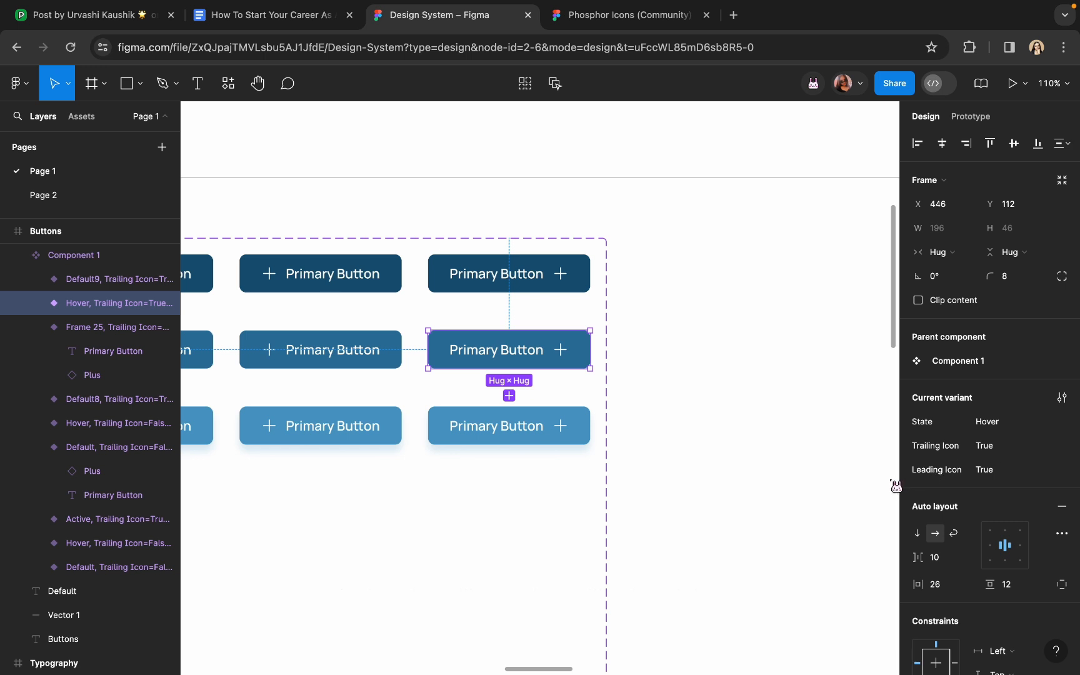
click(1053, 470)
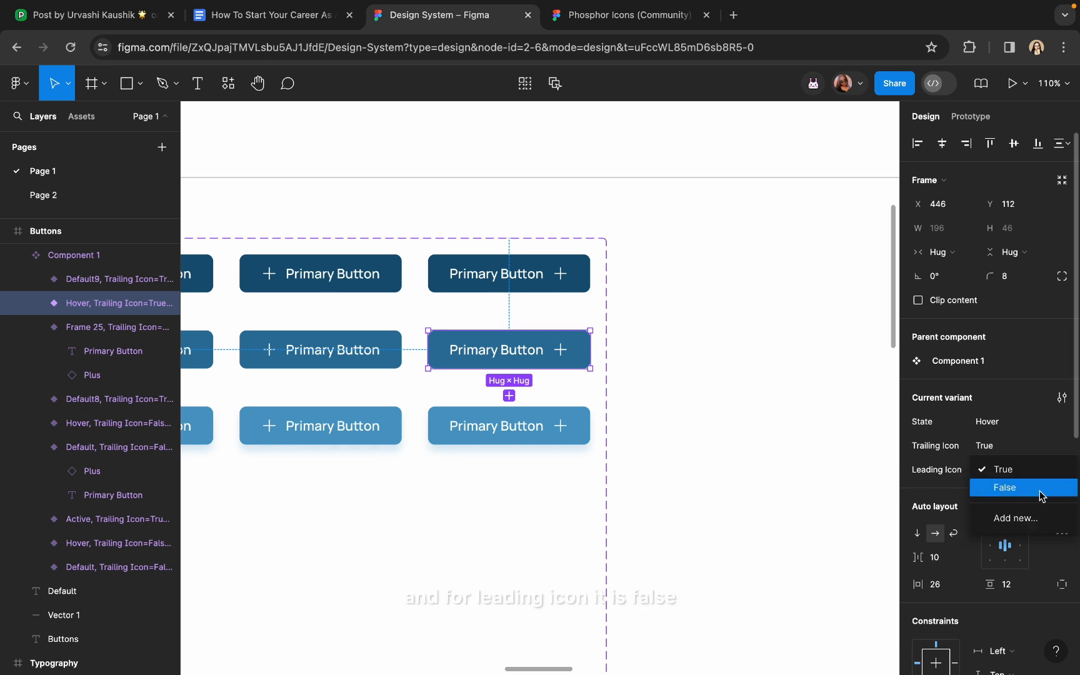
click(1005, 487)
click(810, 424)
scroll(810, 423, left, 10)
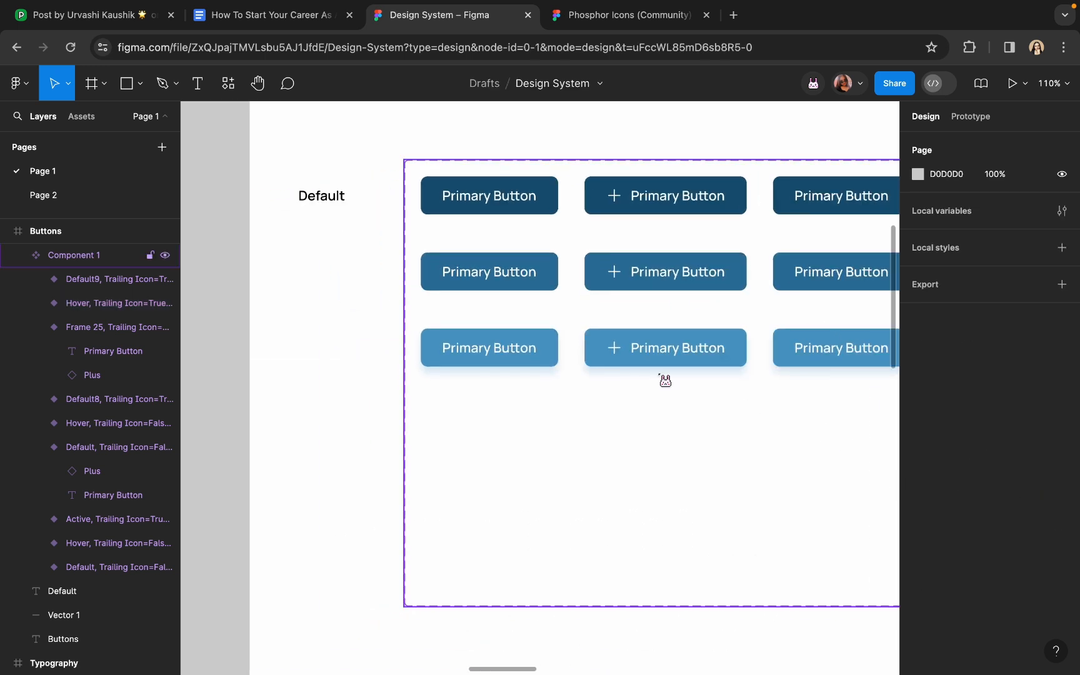
Set the bottom-row plain button's Trailing Icon and Leading Icon to False
click(543, 348)
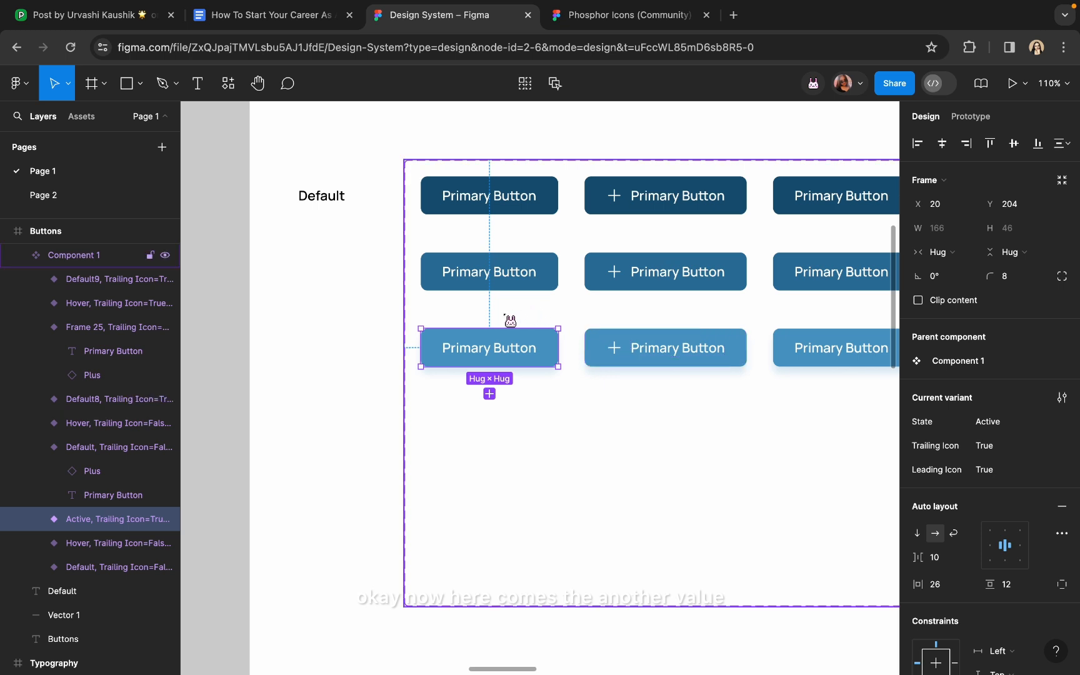
scroll(506, 319, up, 5)
scroll(347, 366, down, 5)
scroll(376, 367, up, 3)
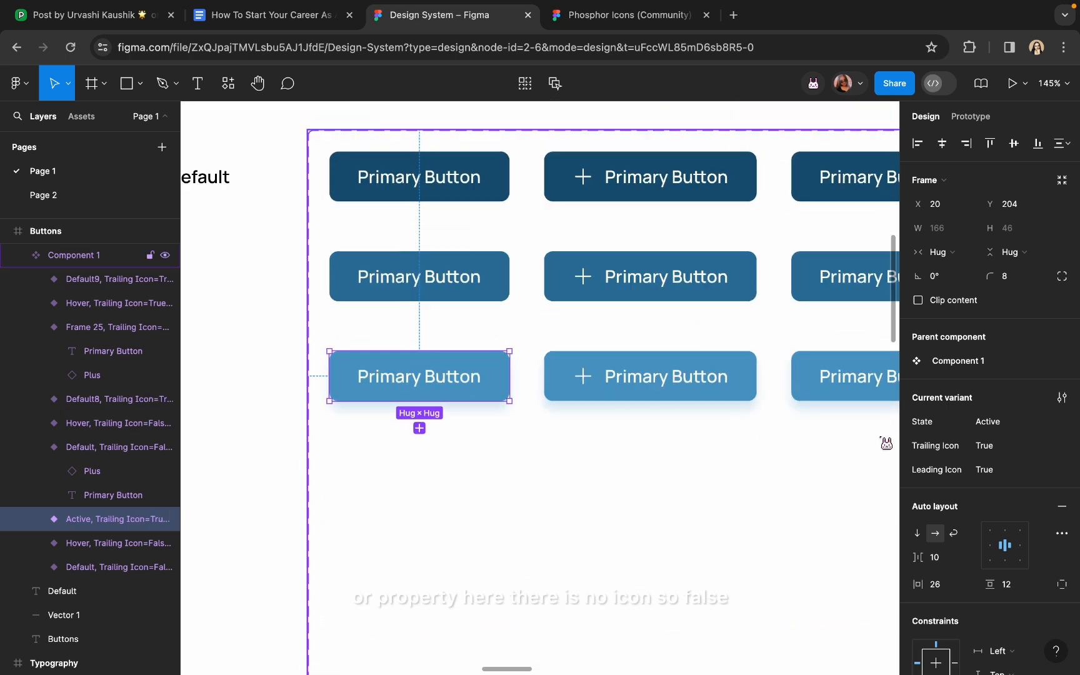
click(1055, 448)
click(1053, 465)
click(1056, 470)
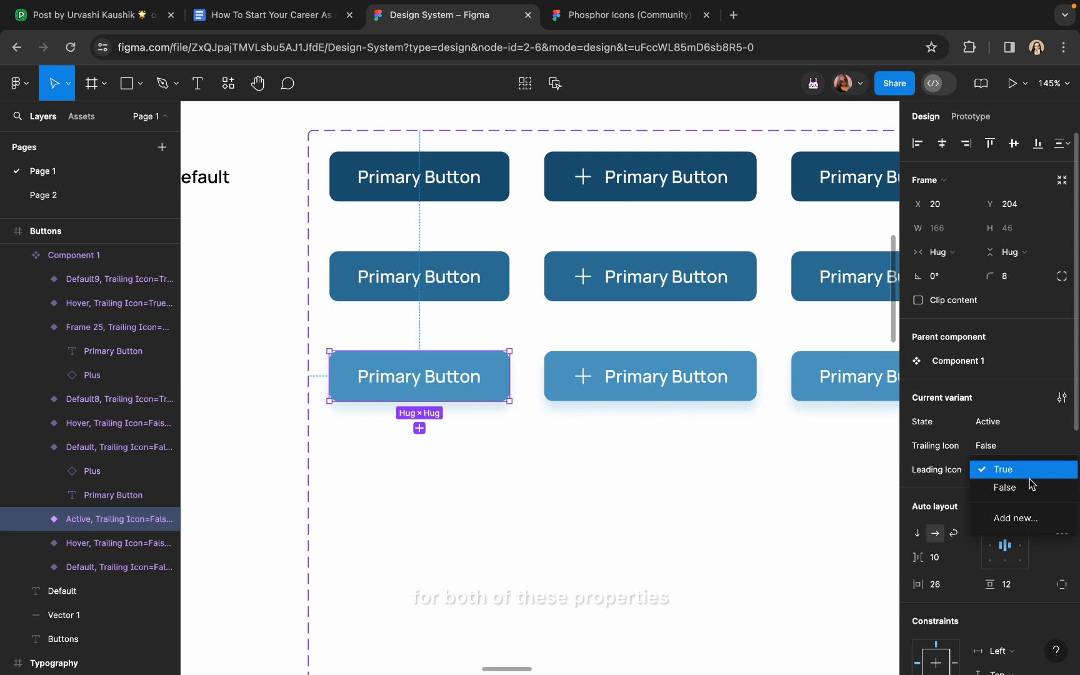
click(1031, 486)
Set the leading-plus bottom button's Trailing Icon to False and both icon buttons' State to Active
click(612, 369)
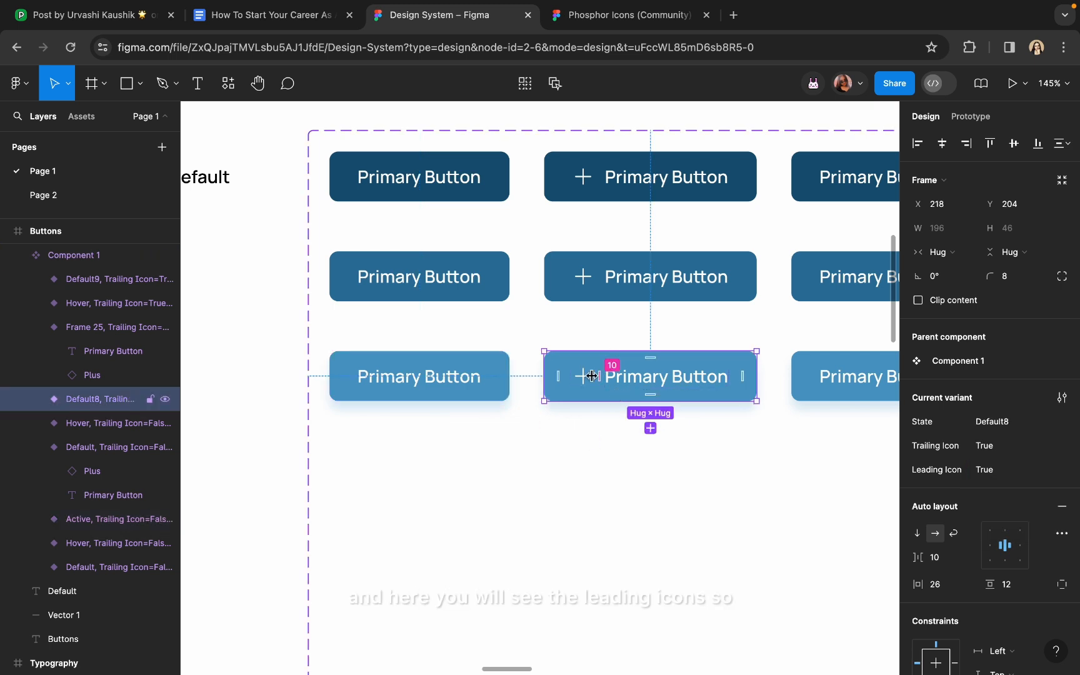
click(1053, 446)
click(1051, 468)
scroll(759, 465, right, 5)
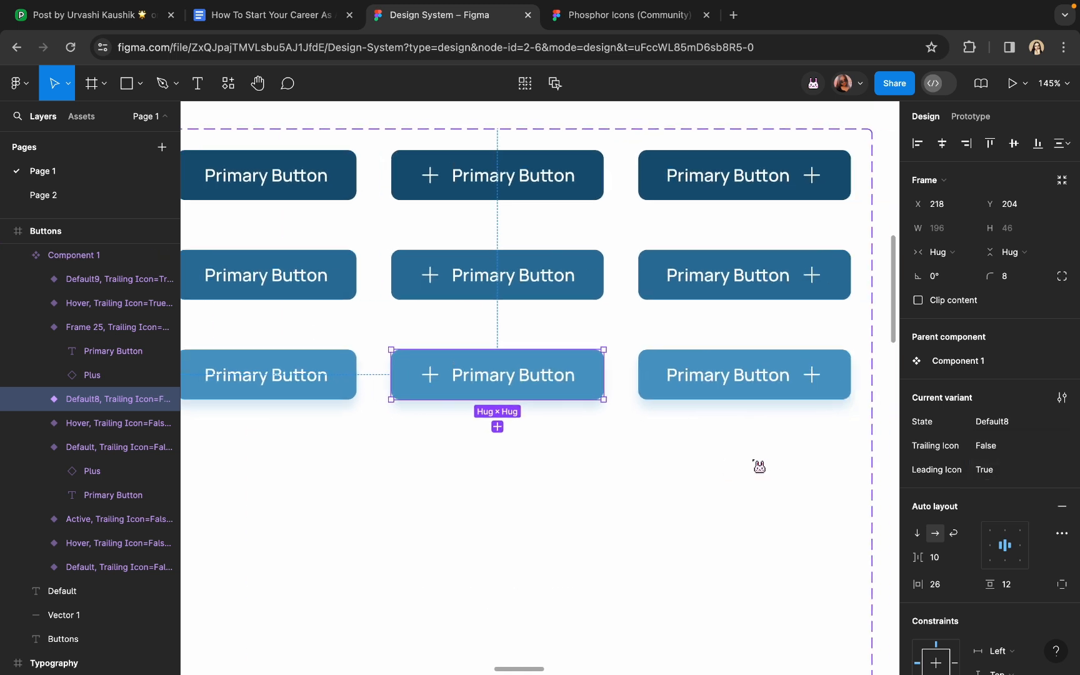
click(755, 378)
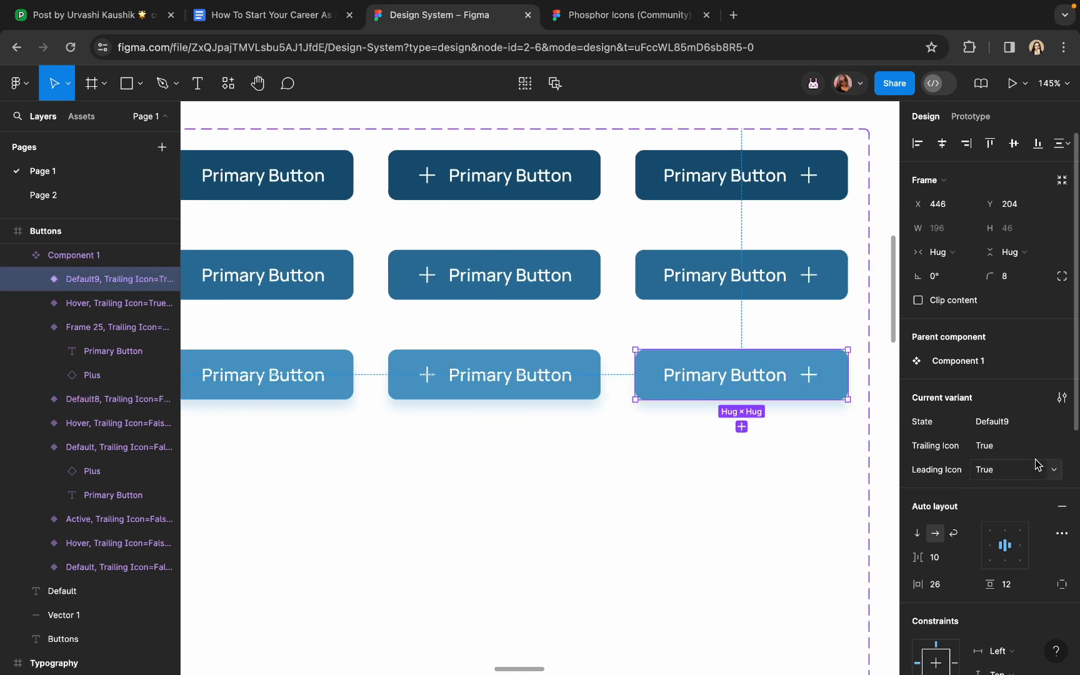
click(1016, 431)
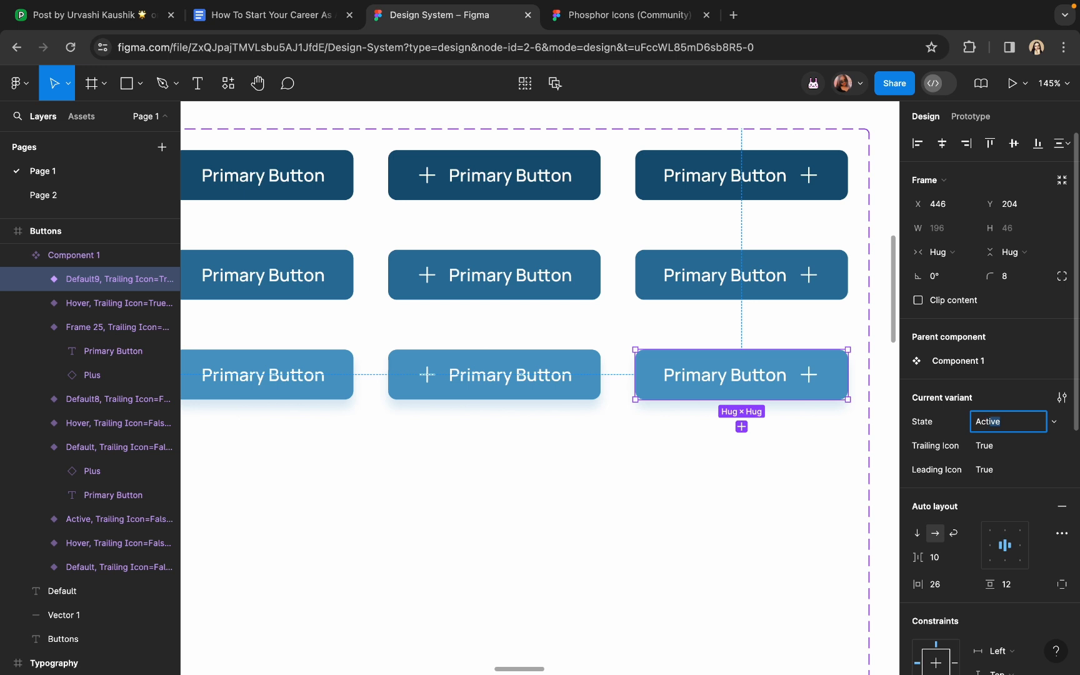
key(Return)
click(518, 375)
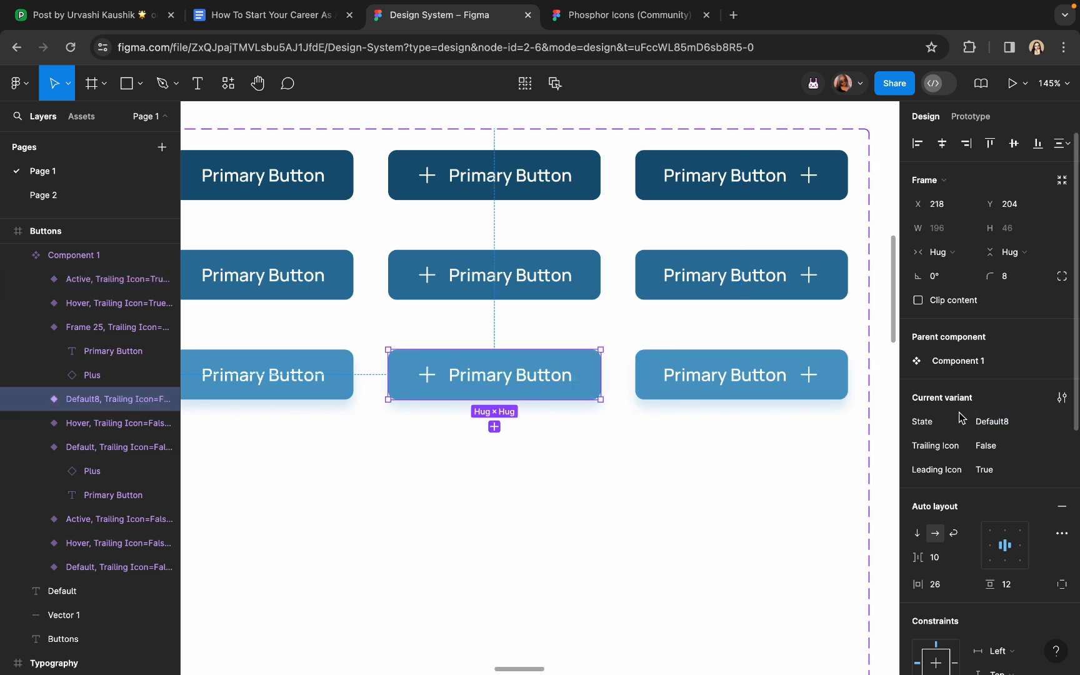
click(1002, 423)
text(Activ)
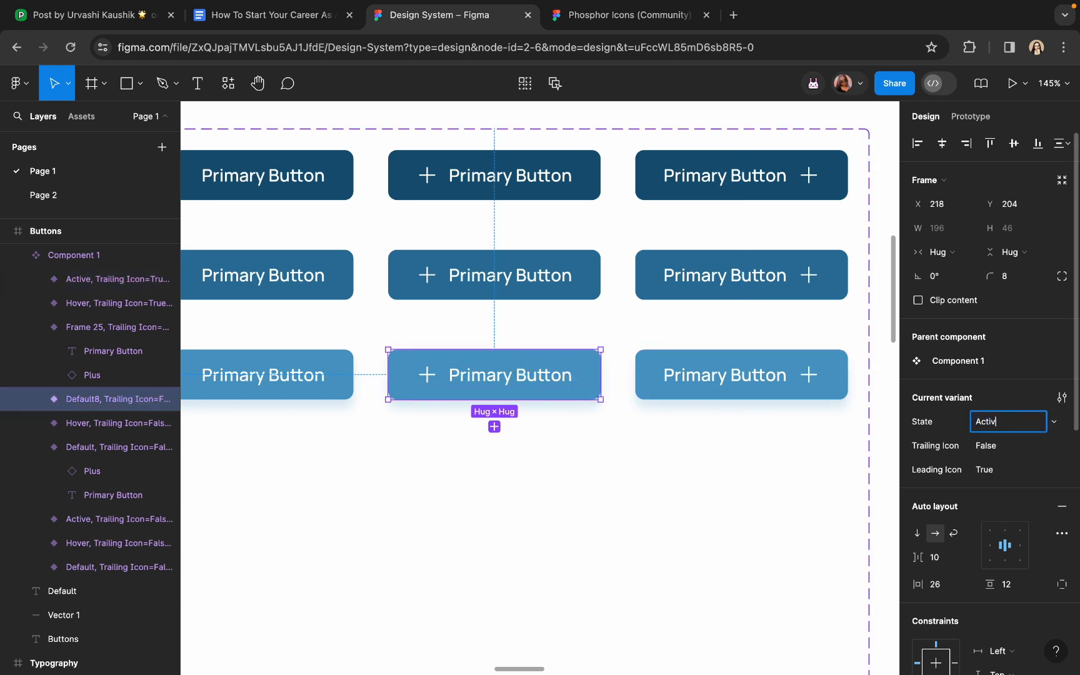
text(e)
key(Return)
Set the bottom-row trailing-plus button's Leading Icon to False
click(831, 378)
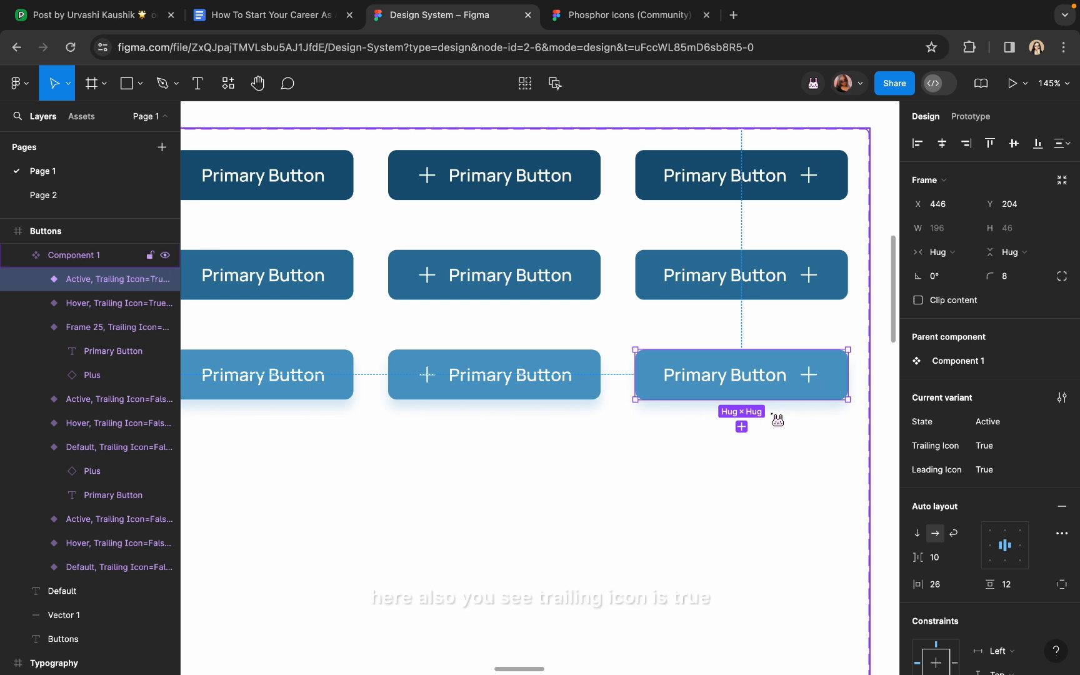
scroll(777, 420, right, 2)
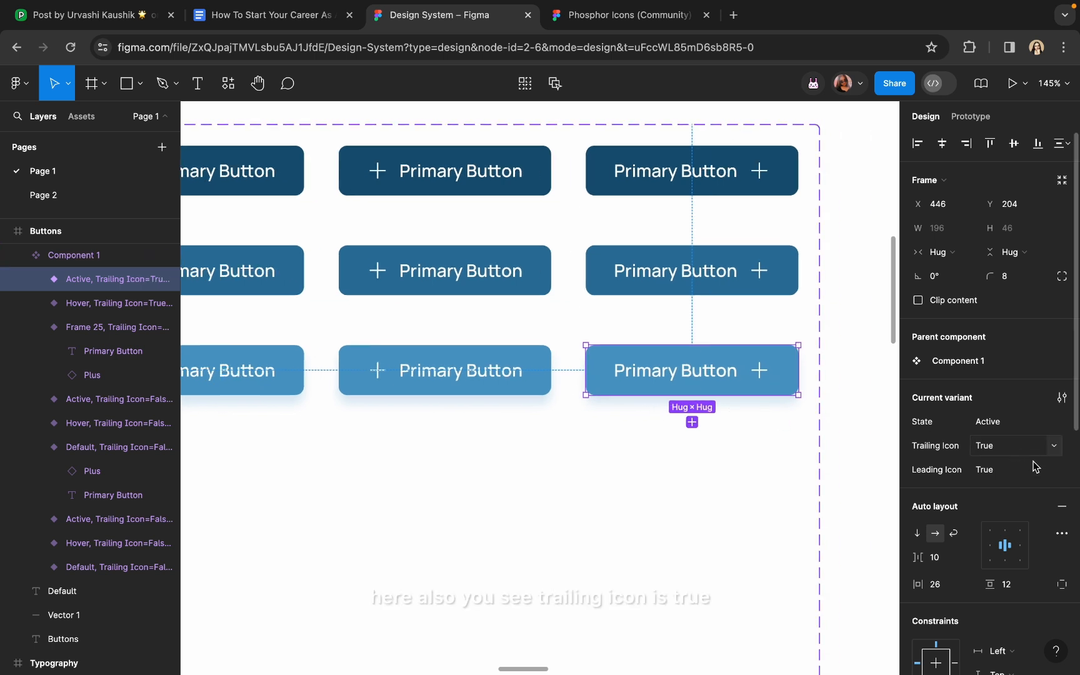
click(1048, 471)
click(1045, 487)
scroll(680, 380, down, 2)
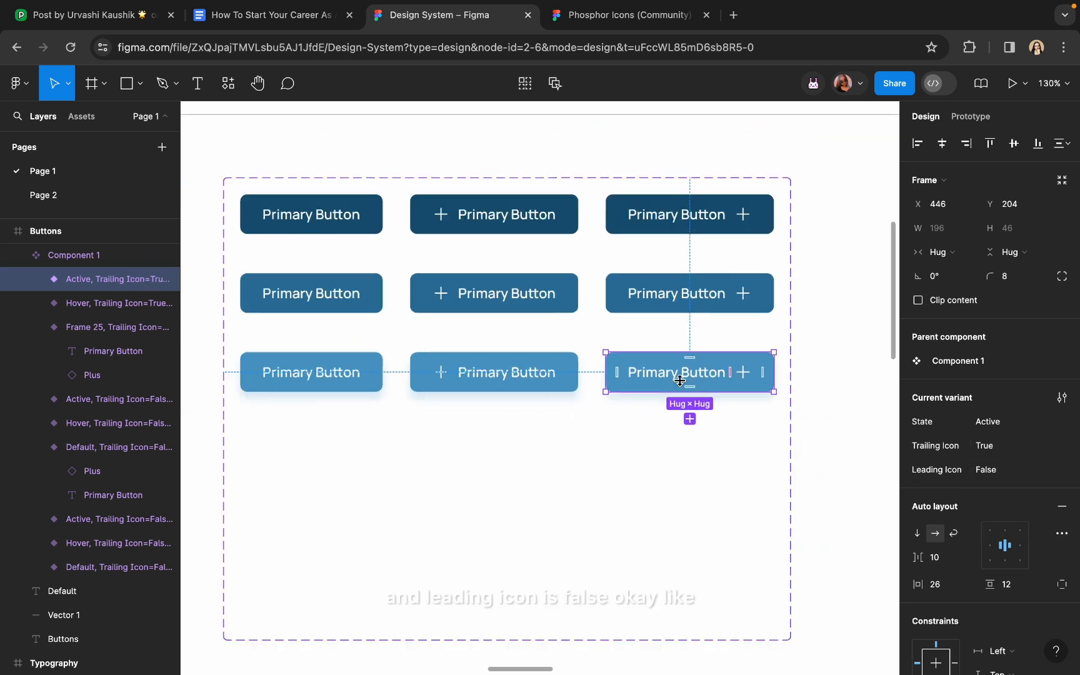
scroll(680, 380, down, 5)
click(827, 352)
Duplicate the Default row label beside the second row and rename it Hover
click(352, 289)
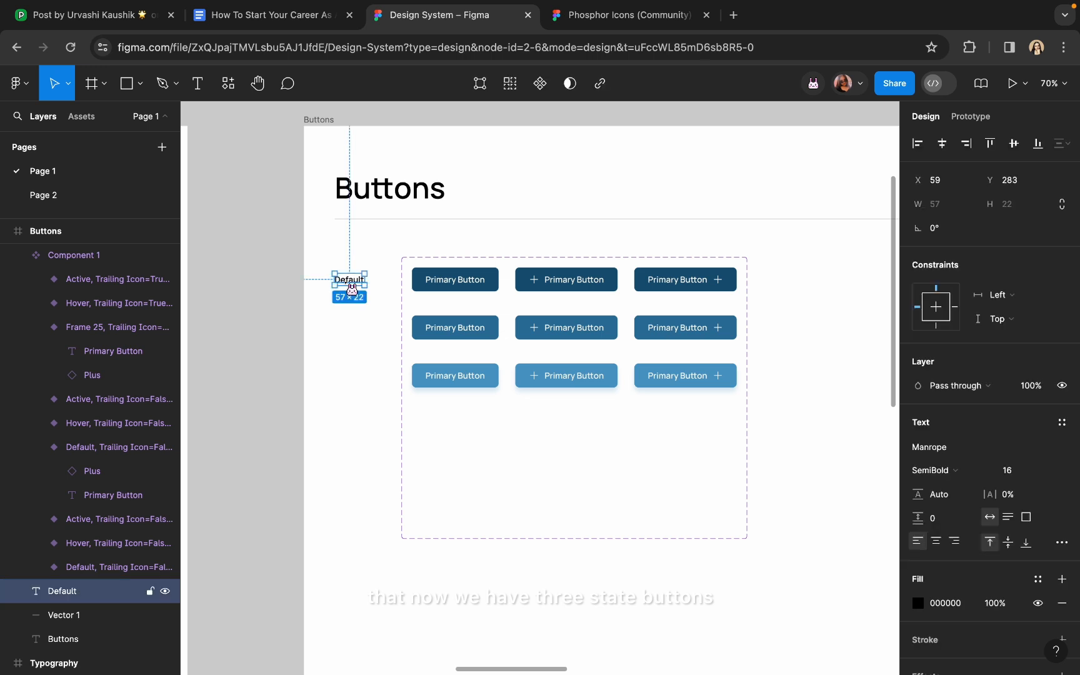
scroll(352, 289, up, 4)
drag(346, 278, 343, 367)
double_click(343, 367)
text(H)
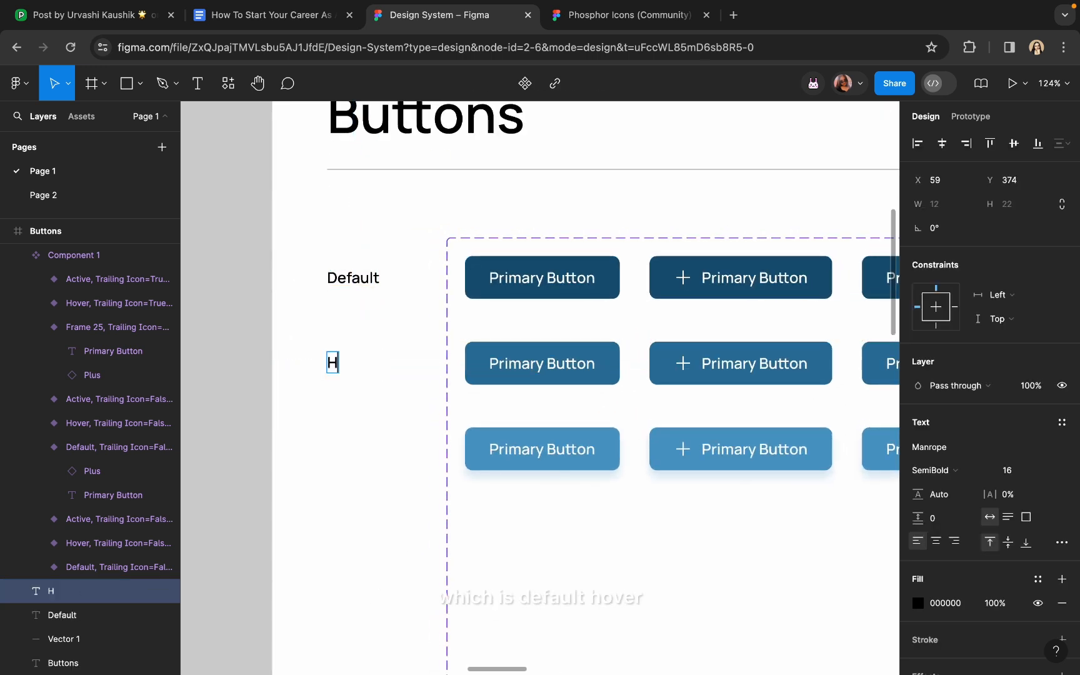
text(over)
key(Escape)
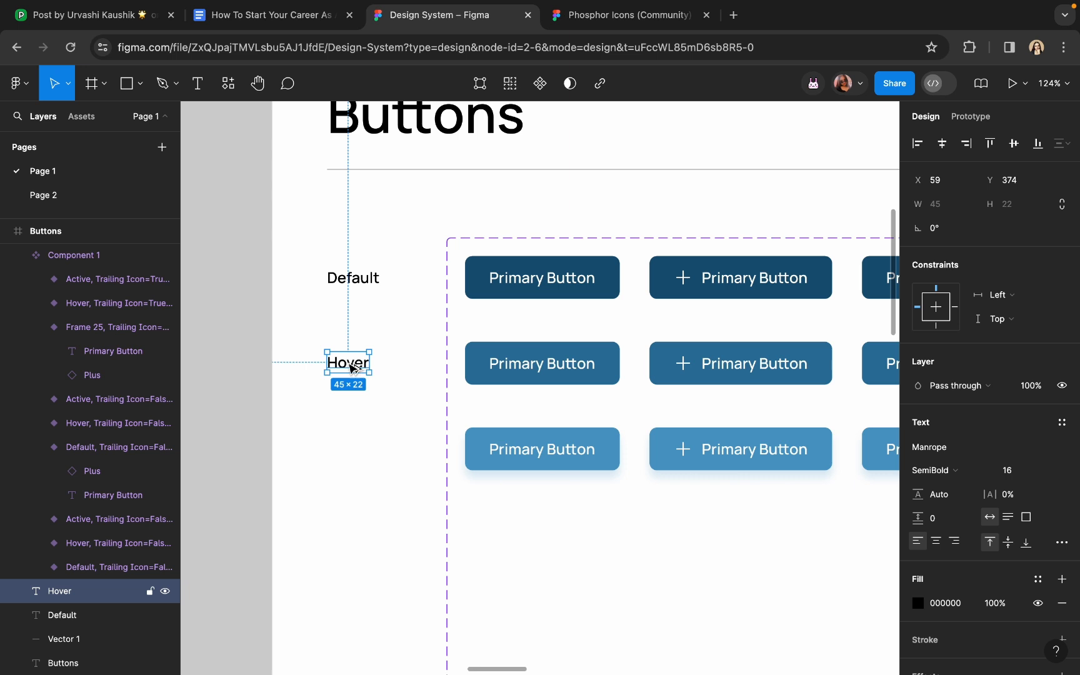
Duplicate the Hover label beside the bottom row as Active, aligned to that row
drag(352, 367, 368, 461)
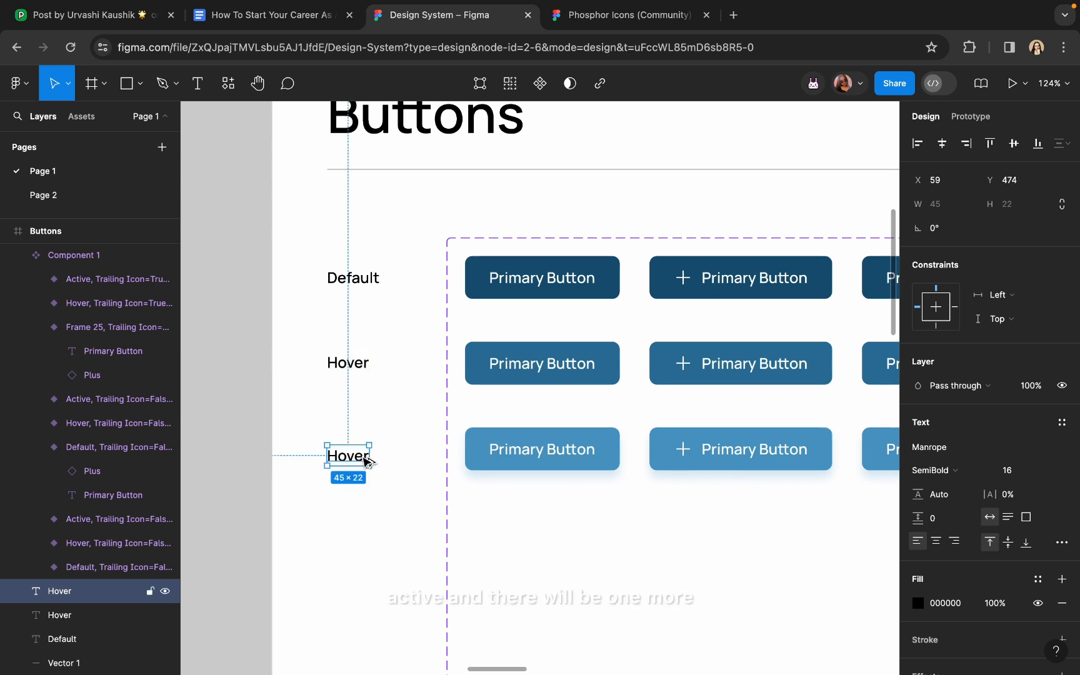
double_click(367, 461)
text(Acti)
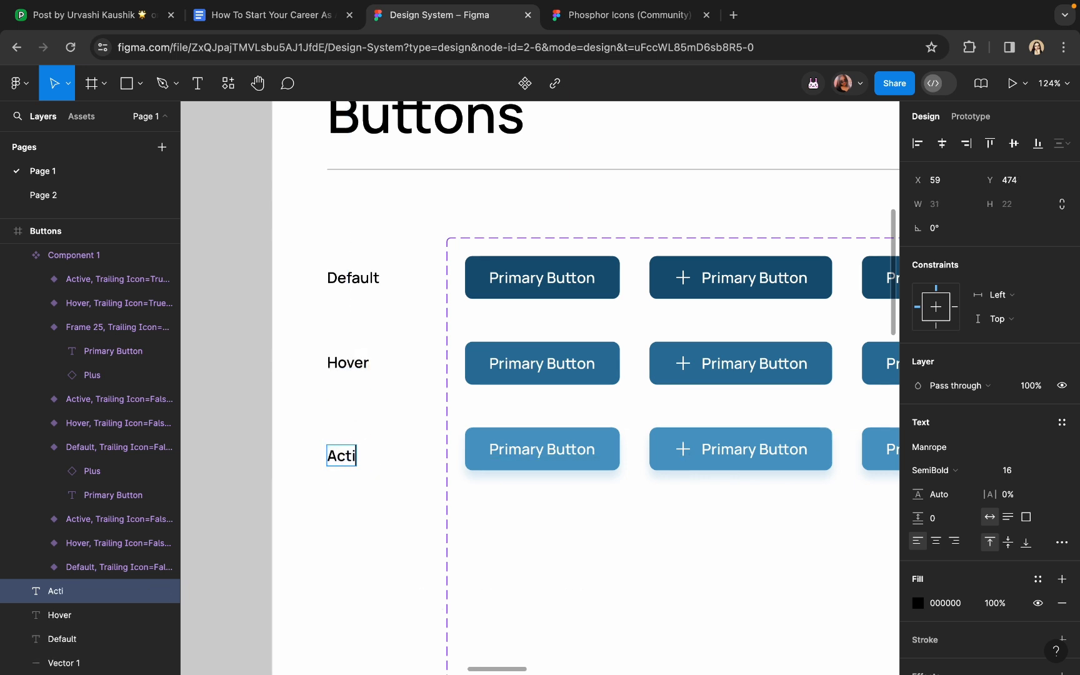
text(ve)
key(Escape)
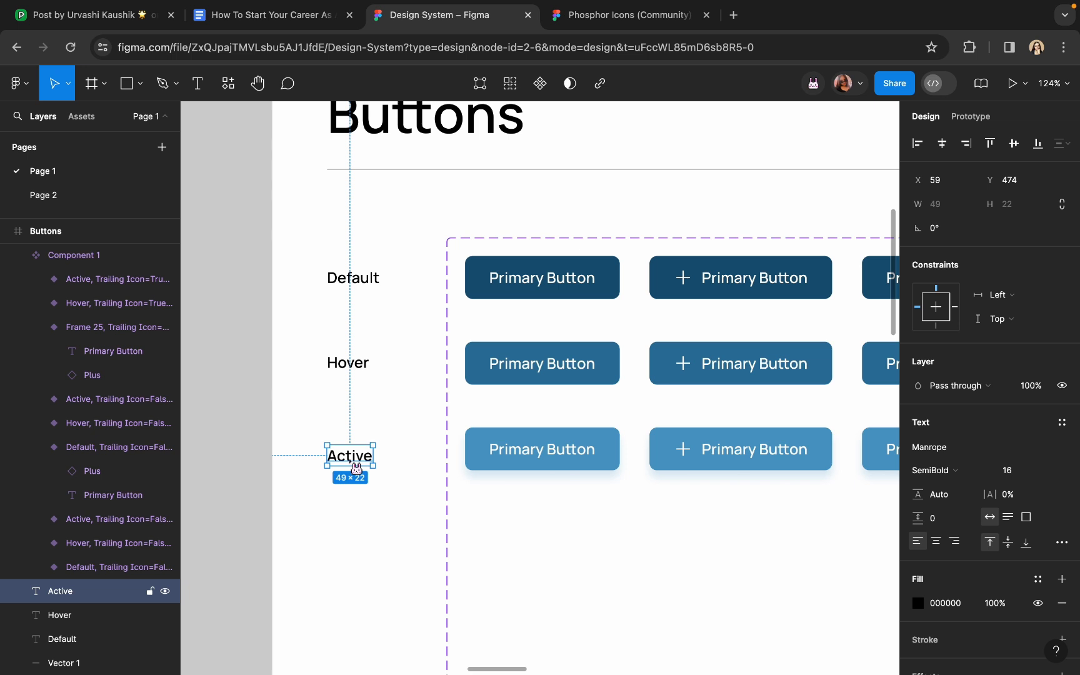
drag(356, 467, 352, 462)
click(364, 505)
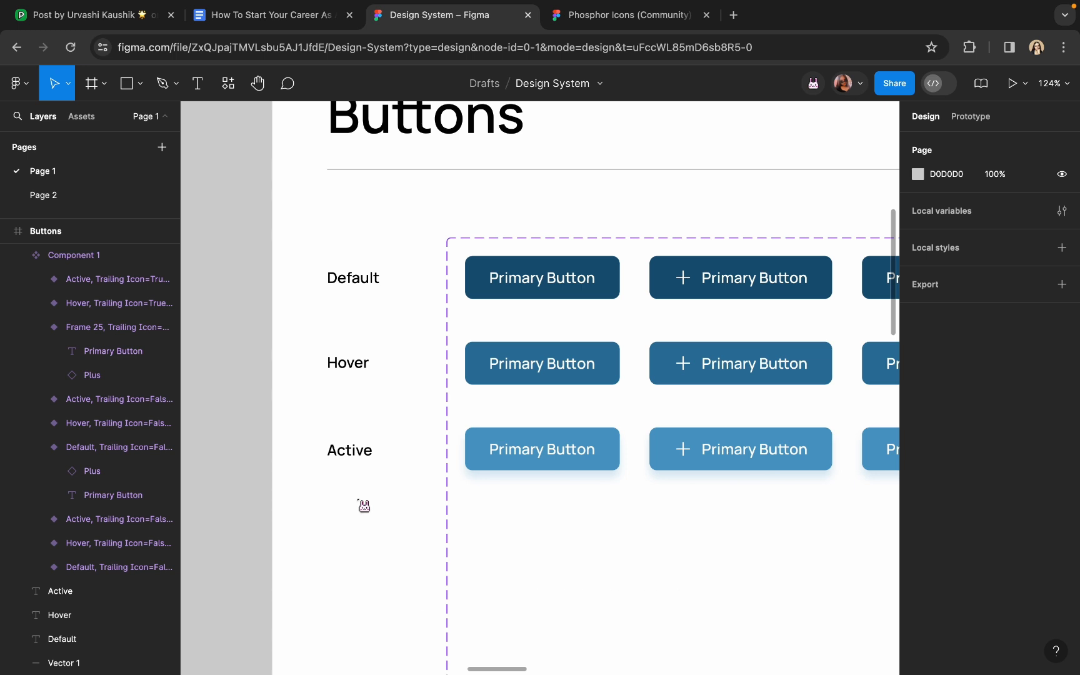
Duplicate the Active label below itself and rename the copy Disabled
click(351, 459)
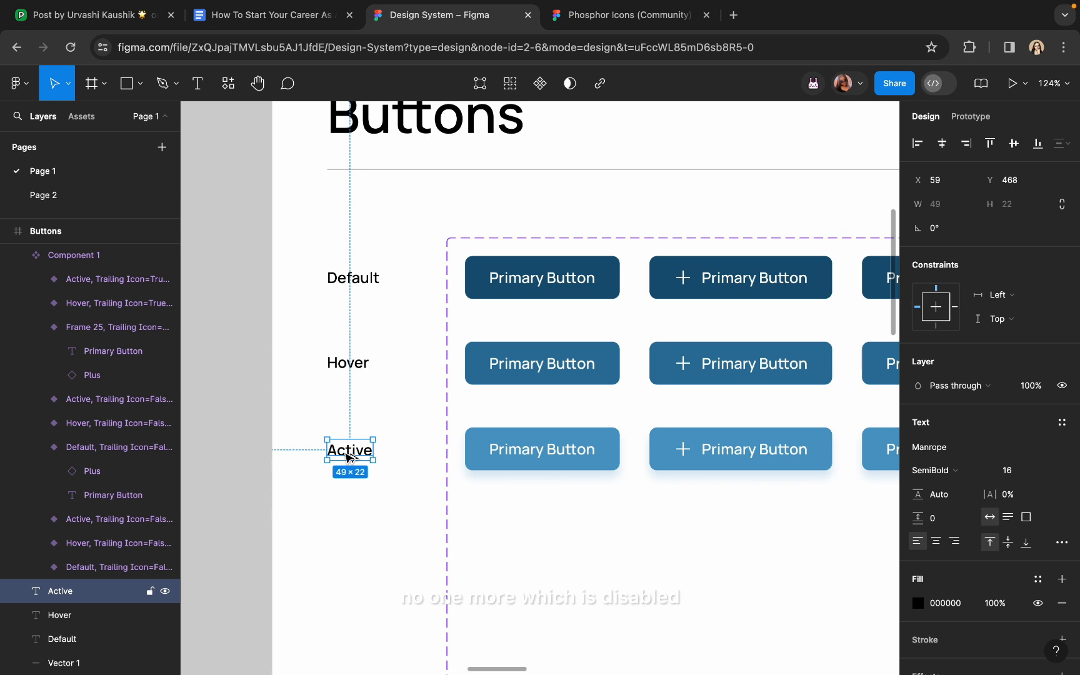
drag(347, 457, 337, 545)
click(275, 492)
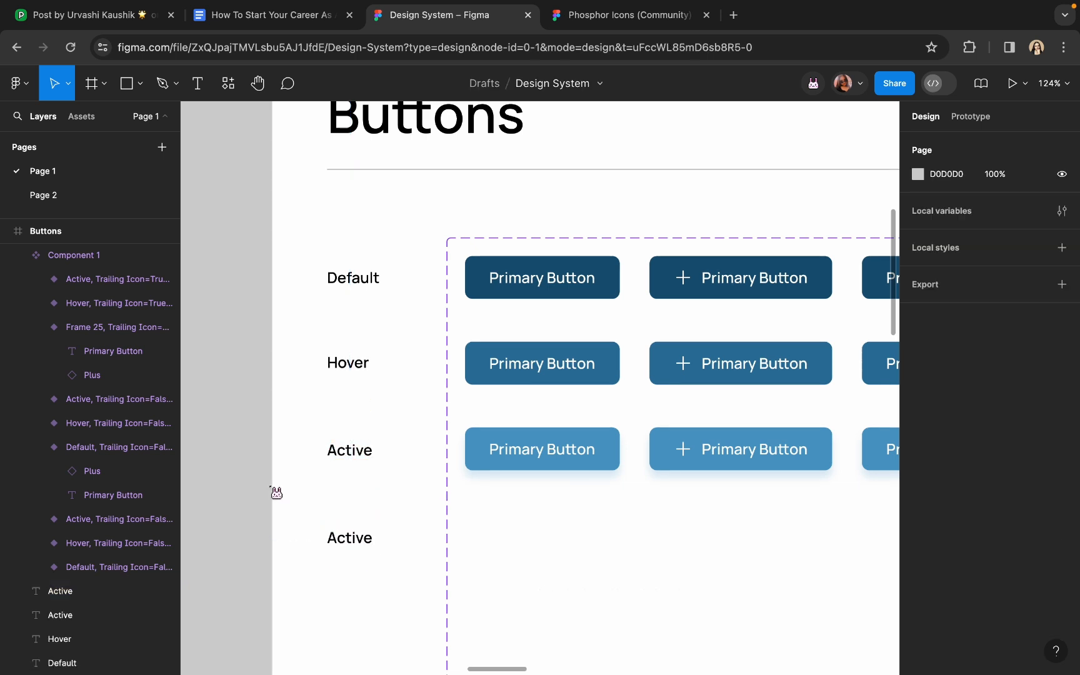
double_click(359, 541)
text(Dis)
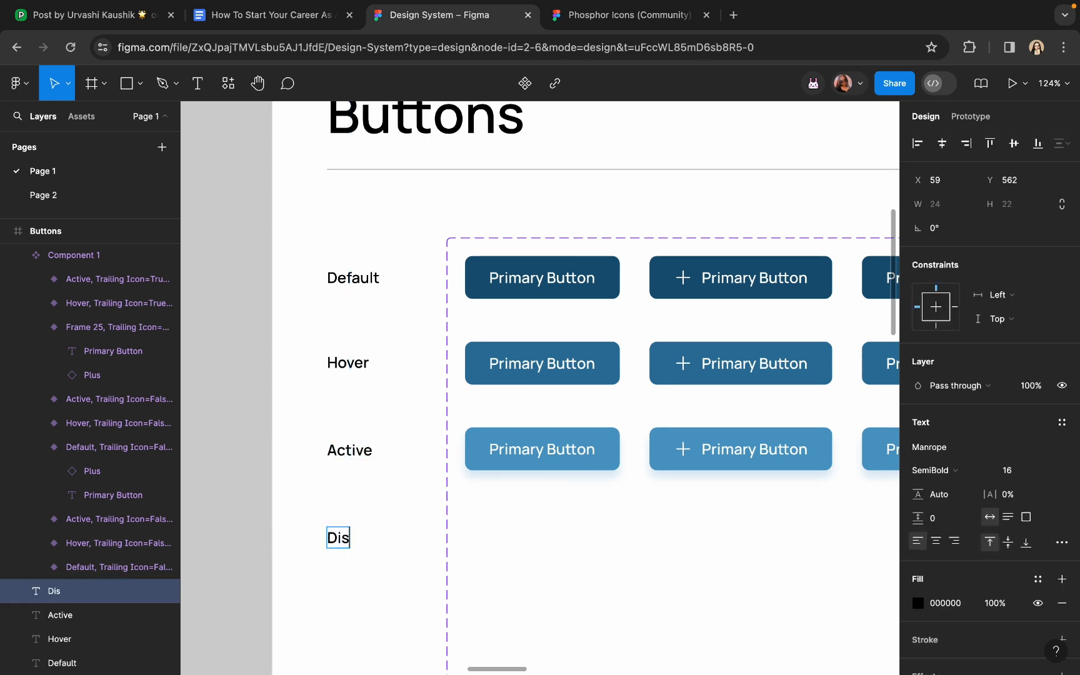
text(abled)
click(248, 457)
click(248, 458)
scroll(248, 458, down, 5)
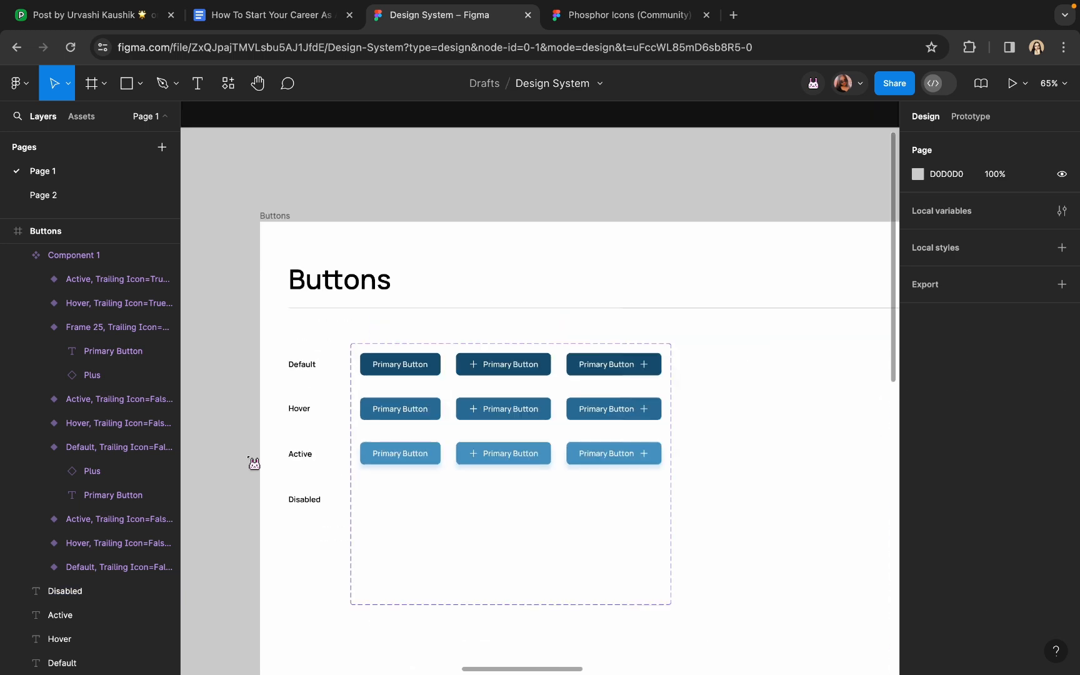
click(405, 535)
Trim the component set's bottom, then copy the Active plain button into the Disabled row
drag(400, 576, 391, 542)
click(396, 455)
scroll(395, 455, up, 3)
scroll(392, 451, up, 4)
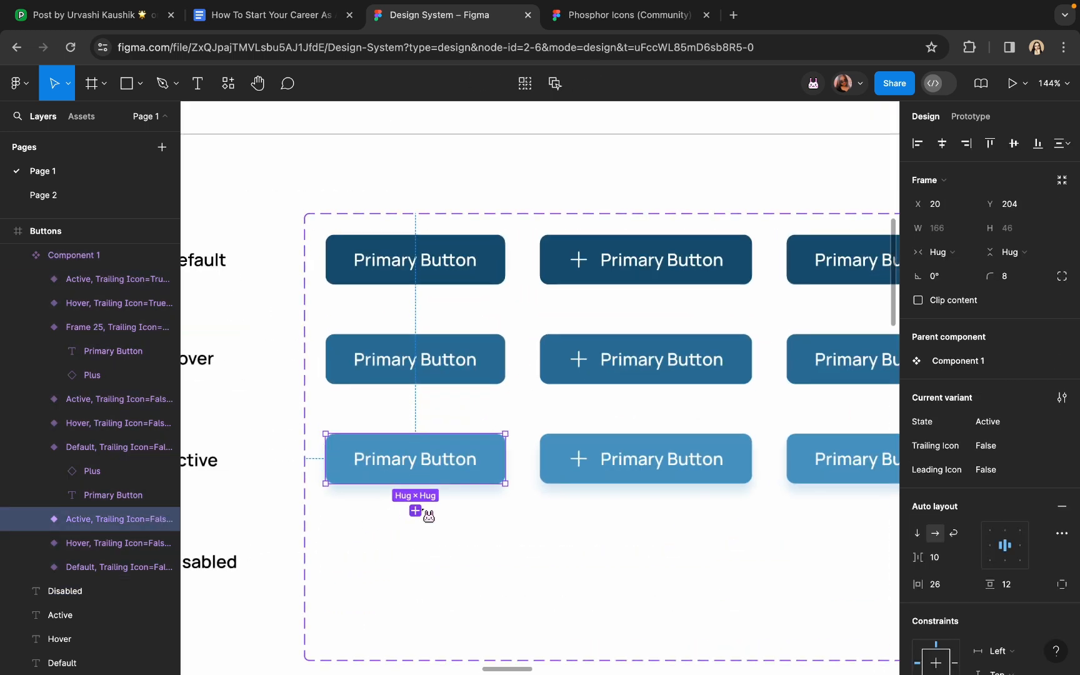
scroll(419, 511, down, 2)
scroll(420, 511, left, 2)
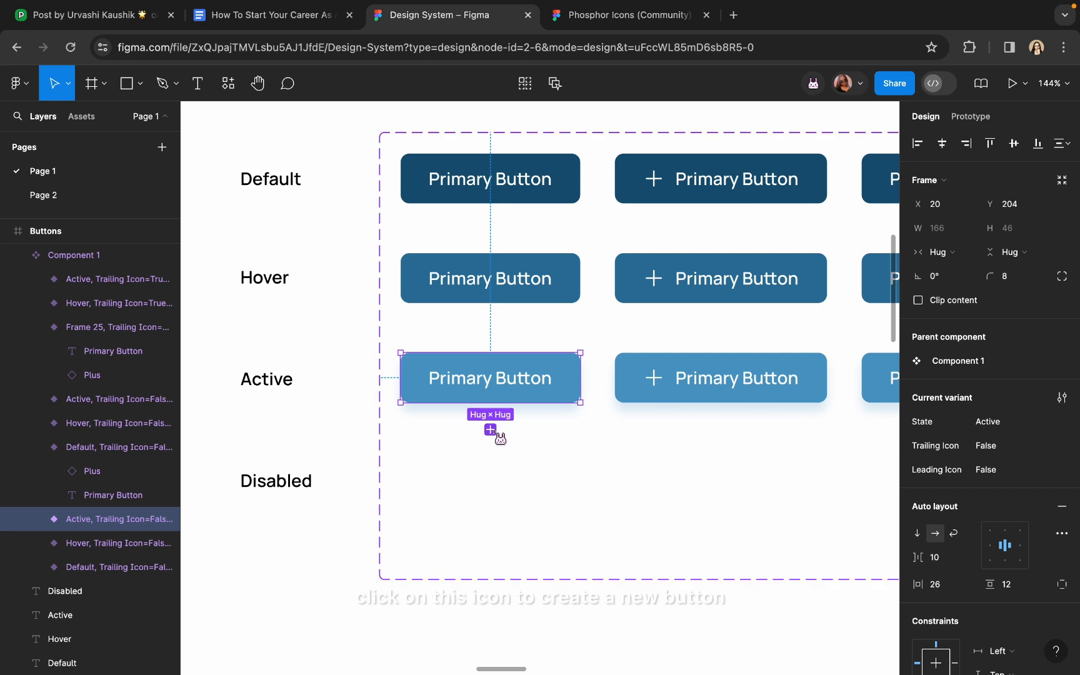
click(491, 430)
drag(482, 388, 470, 485)
Give the new plain button a light grey B2B2B2 fill and hide its drop shadow
scroll(964, 517, down, 7)
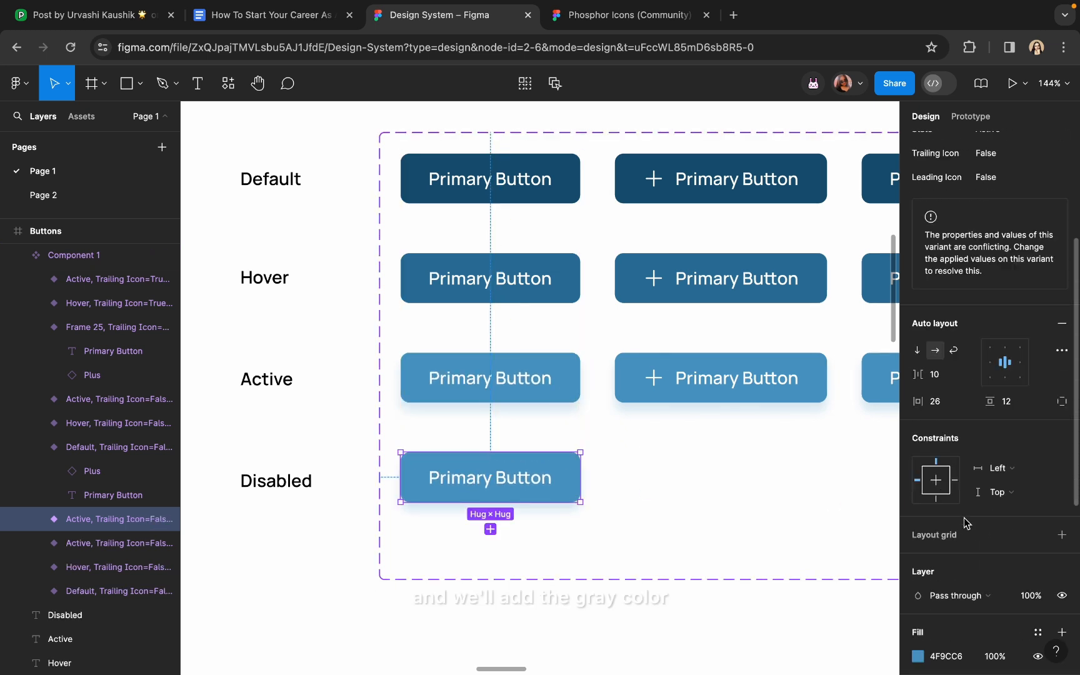
click(918, 536)
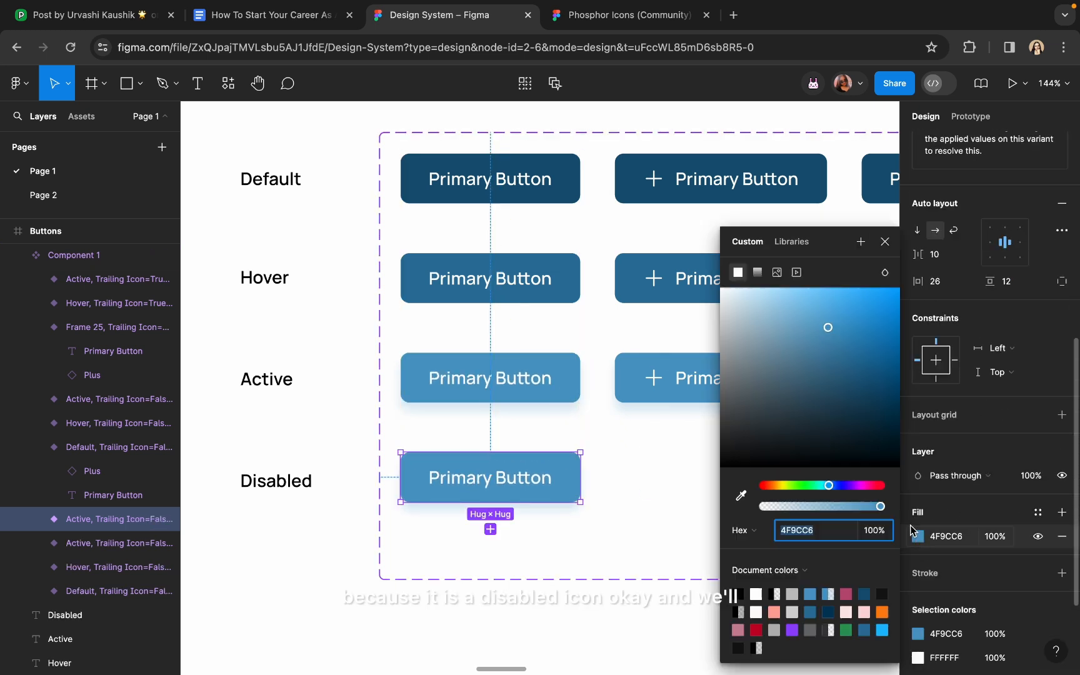
click(733, 317)
drag(734, 318, 720, 341)
scroll(930, 544, down, 3)
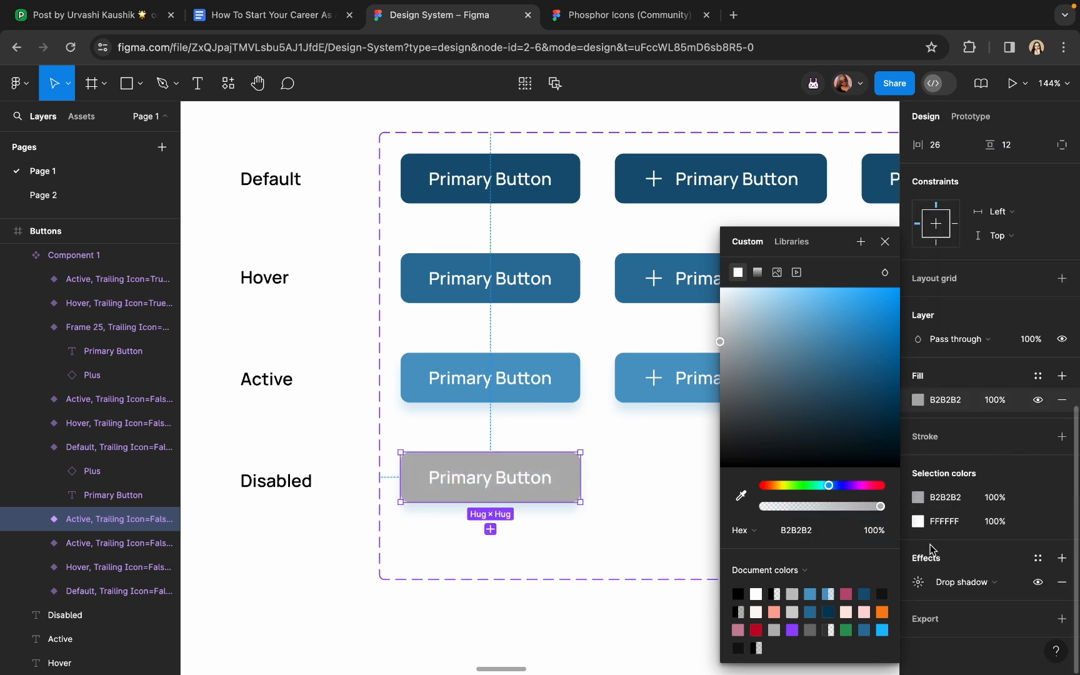
click(1036, 583)
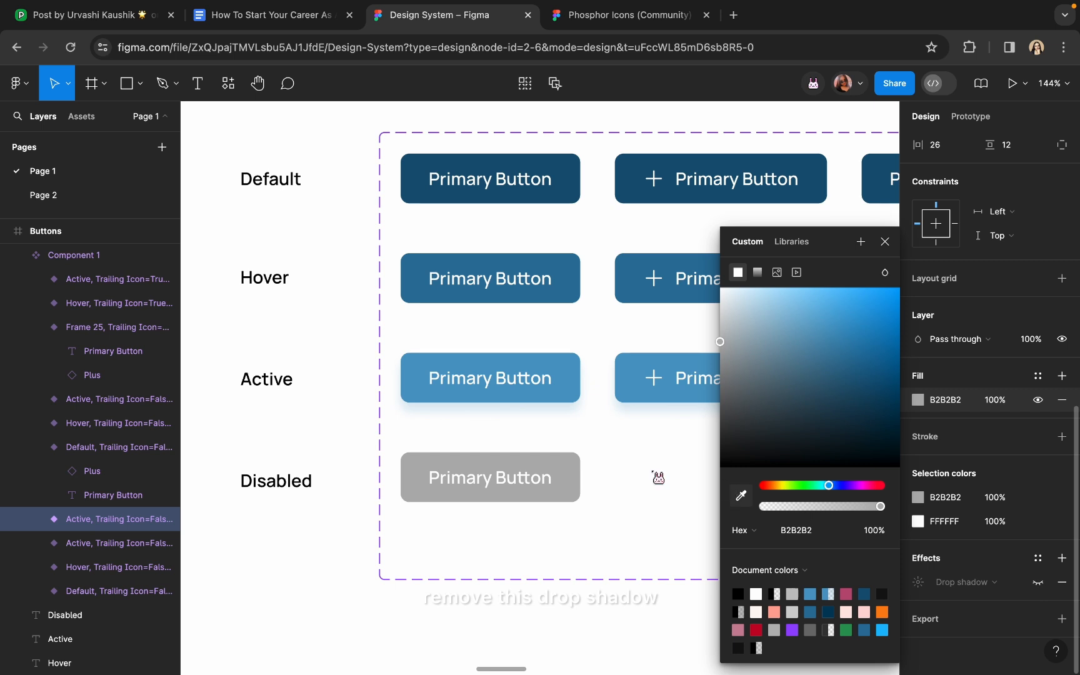
Set the new plain variant's State to Disabled
scroll(659, 475, right, 4)
scroll(940, 360, up, 9)
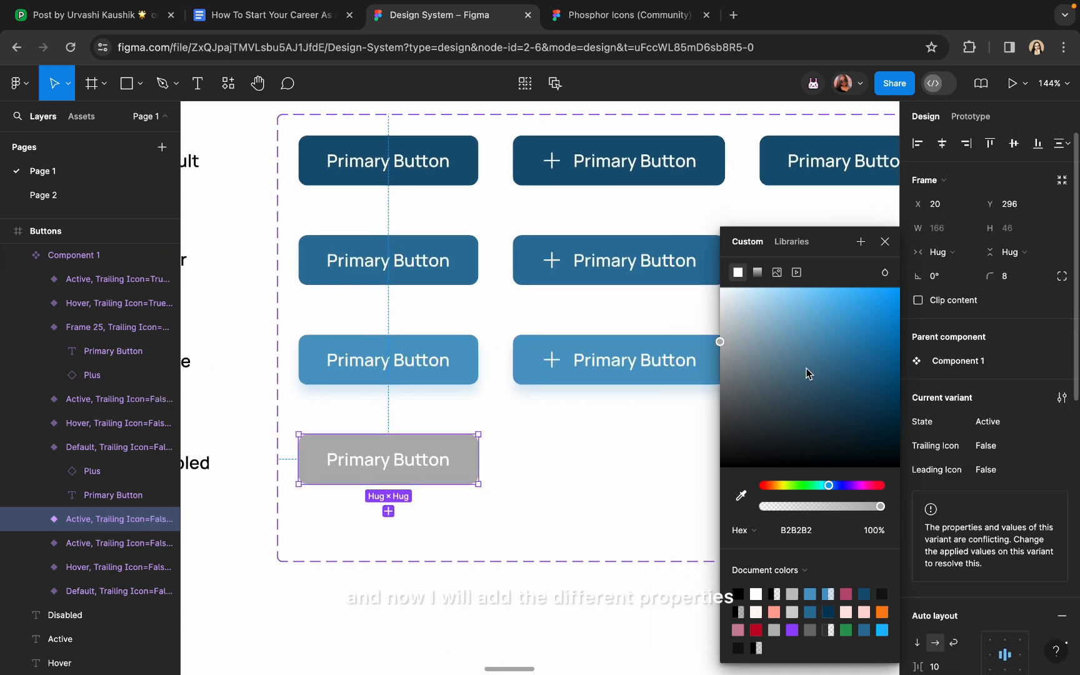
click(1012, 425)
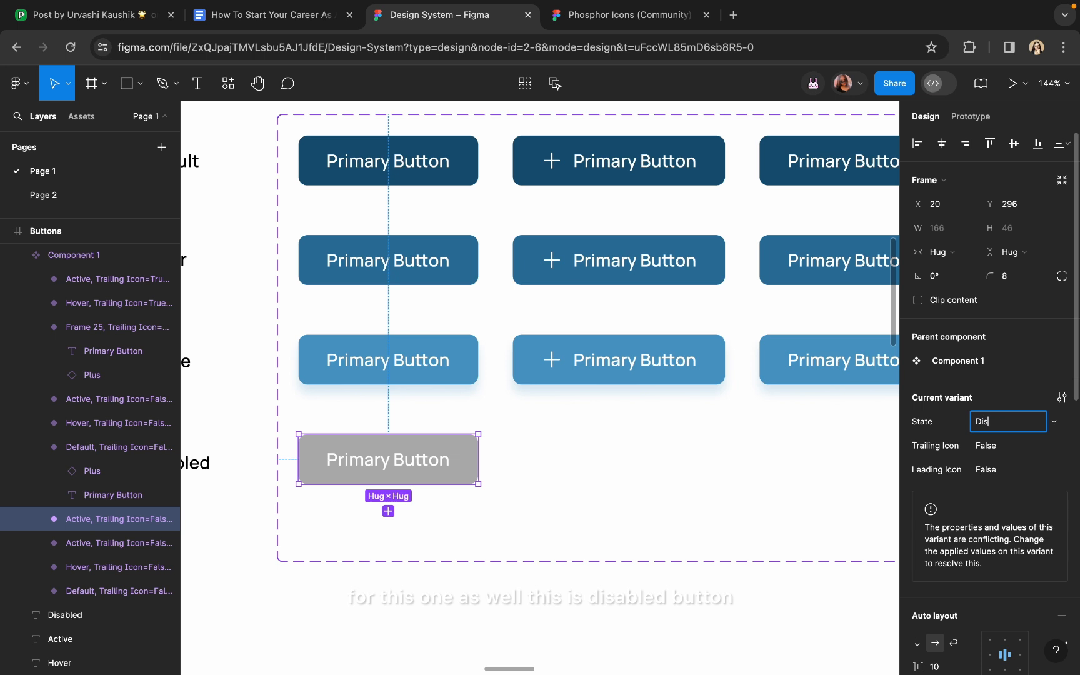
text(Disabled)
key(Return)
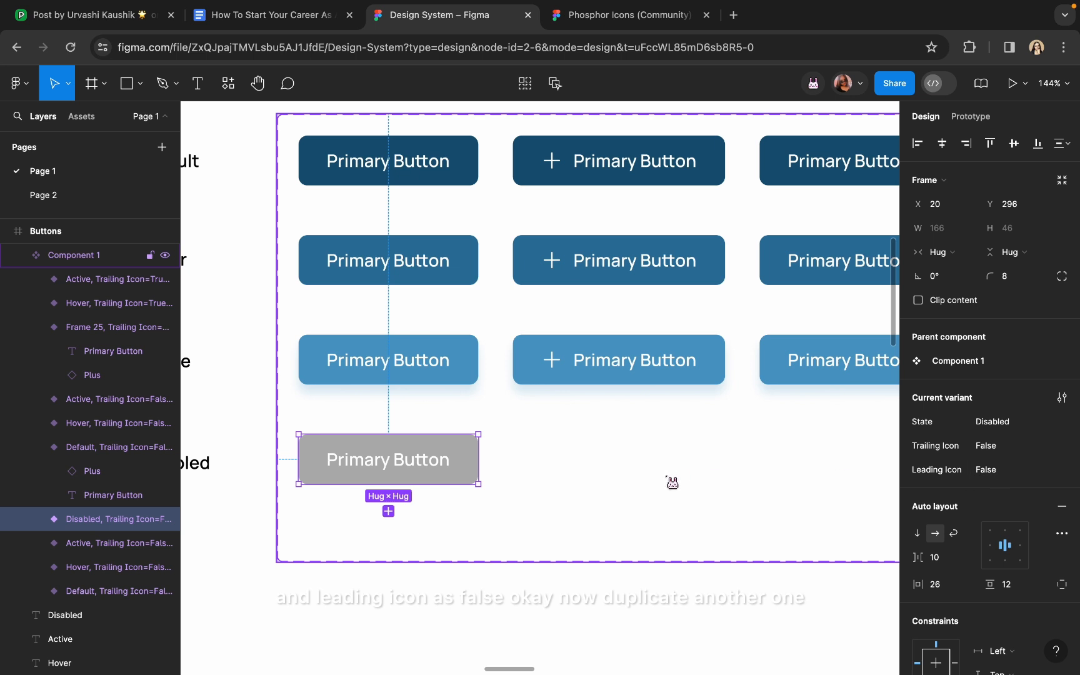
Duplicate the Active leading-icon button into the Disabled row and set its State to Disabled
click(651, 374)
key(ctrl+d)
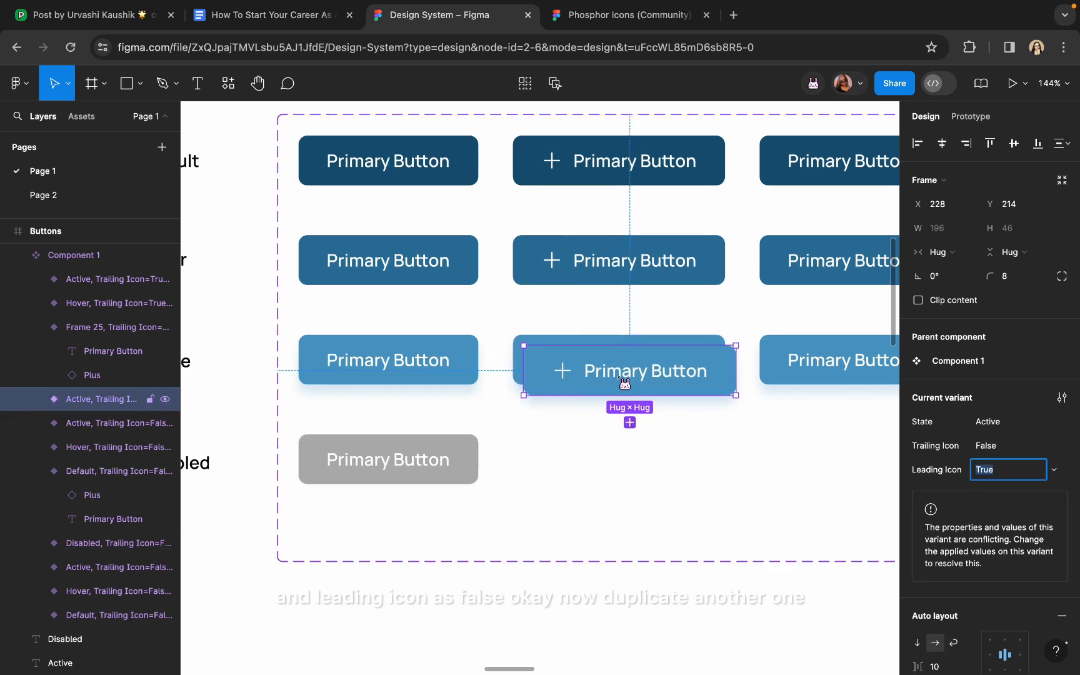
drag(622, 385, 617, 466)
click(1008, 430)
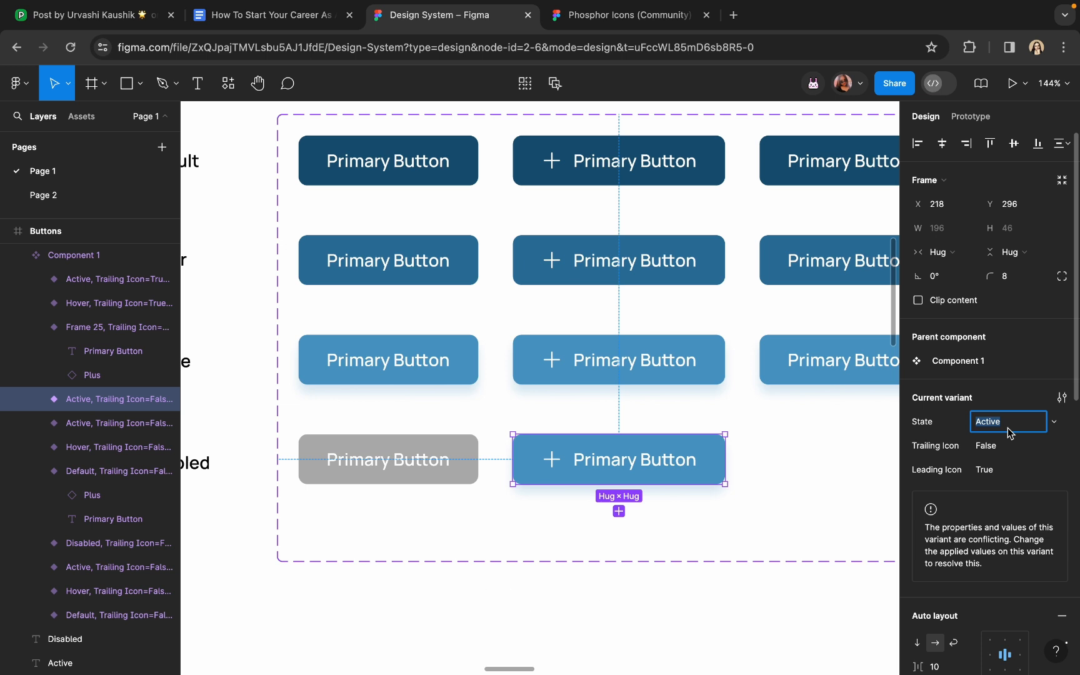
text(Disabled)
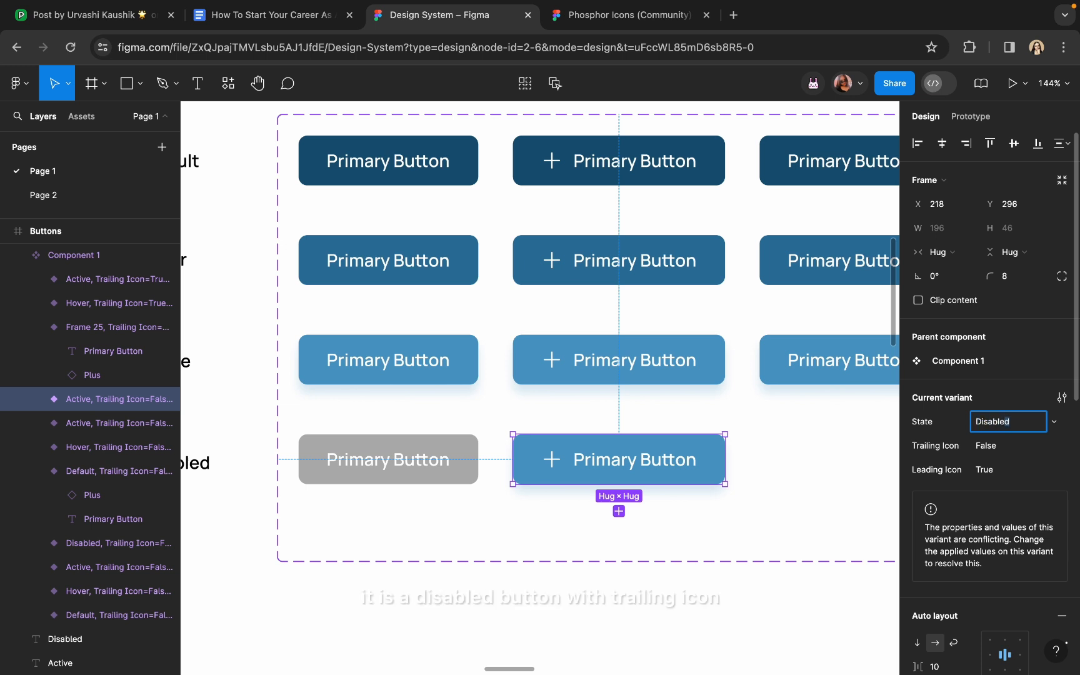
key(Return)
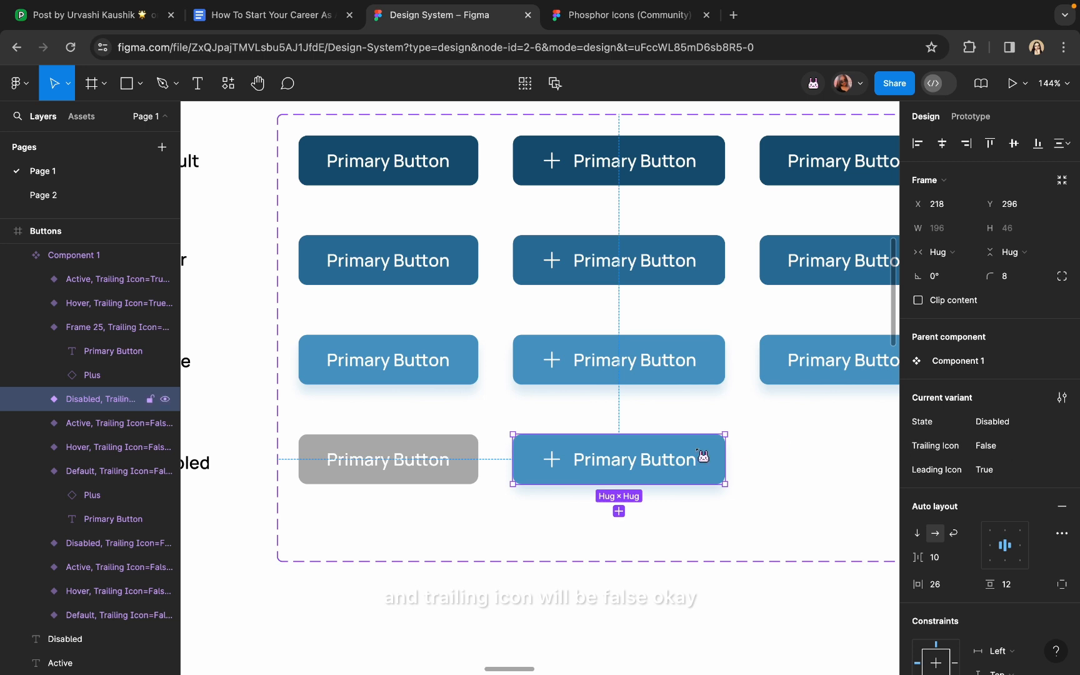
Open the Disabled leading-icon button's fill and start eyedropping the grey from the canvas
scroll(695, 454, down, 3)
scroll(712, 413, right, 1)
click(728, 370)
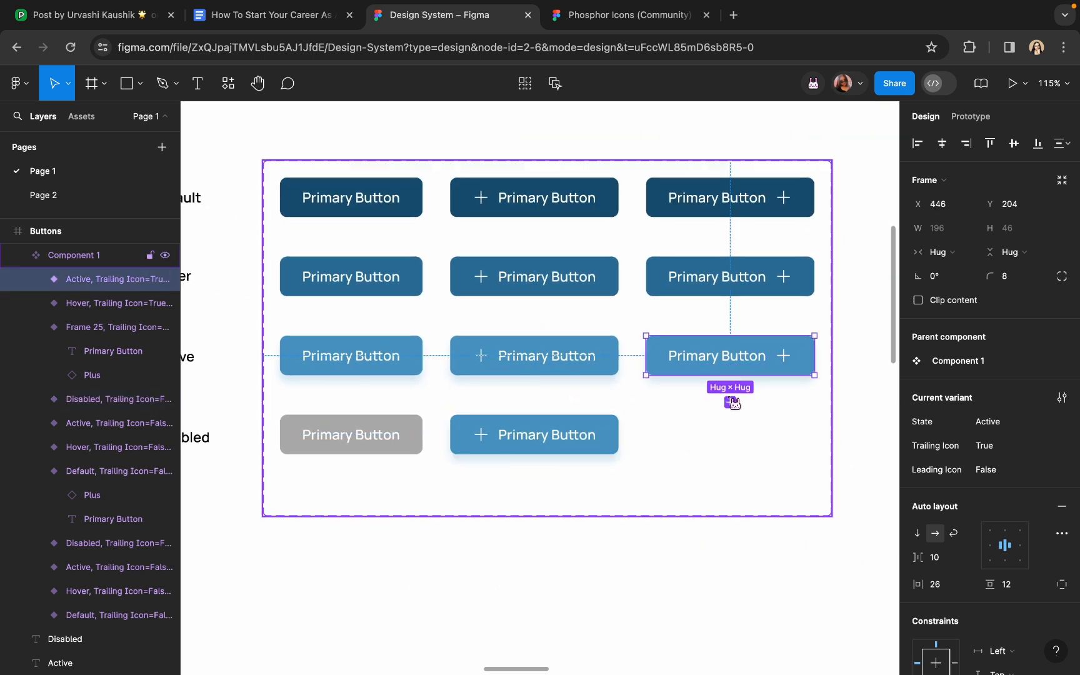
click(581, 437)
scroll(1010, 508, down, 5)
click(918, 398)
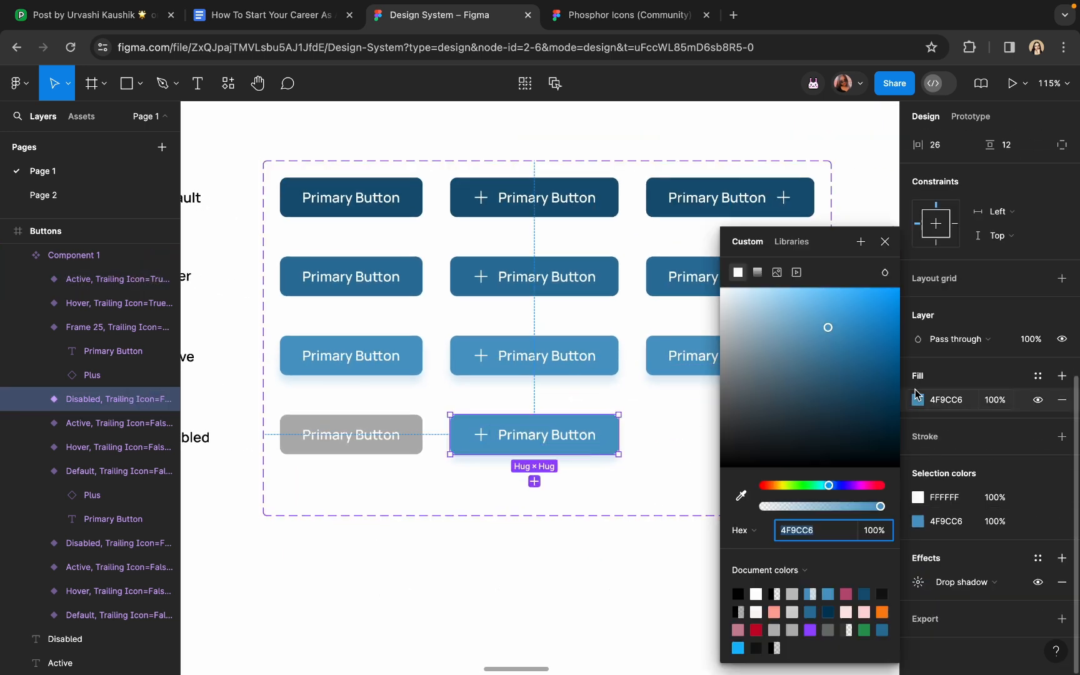
click(742, 496)
Apply the sampled grey to the leading-icon copy, then copy the Active trailing-icon button into the Disabled row
click(413, 430)
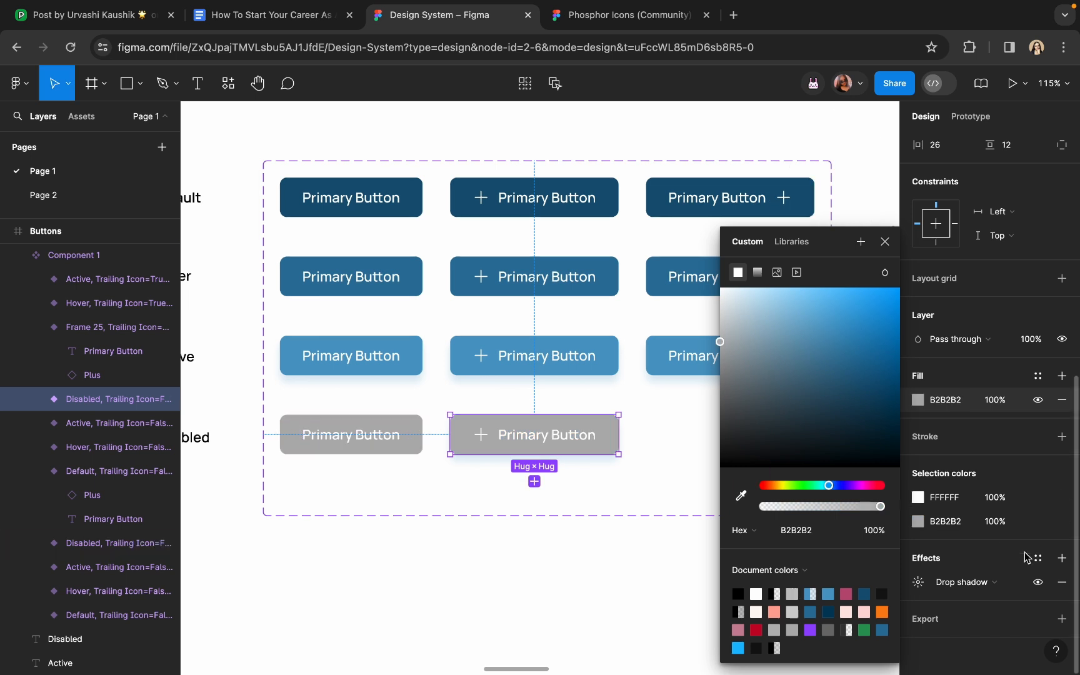
click(1038, 582)
click(690, 367)
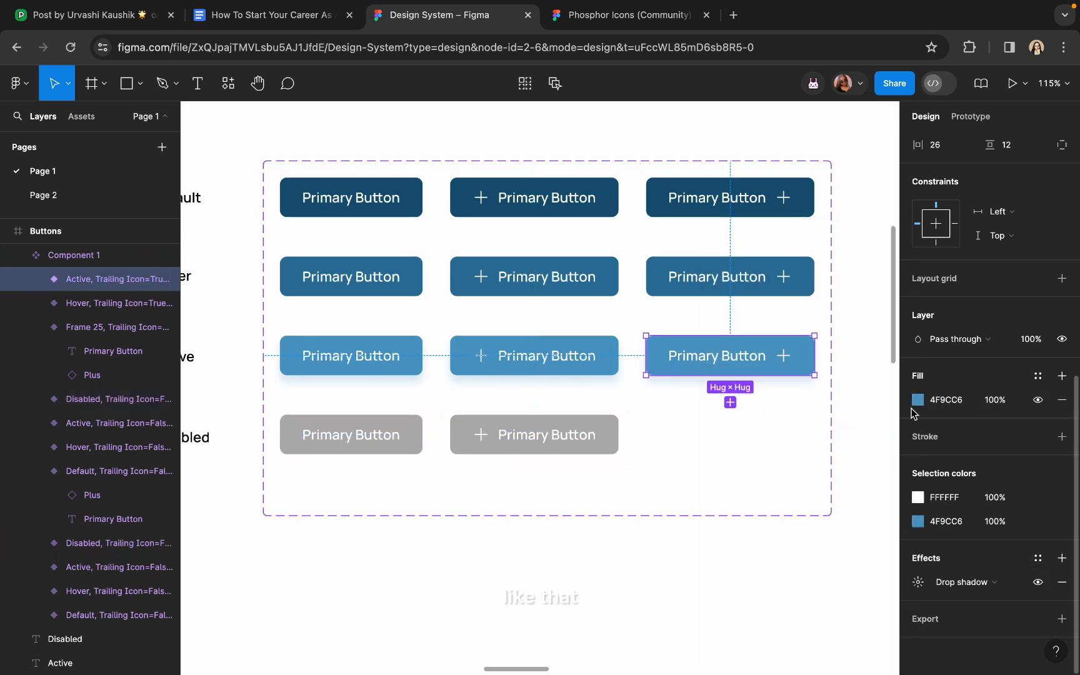
click(730, 408)
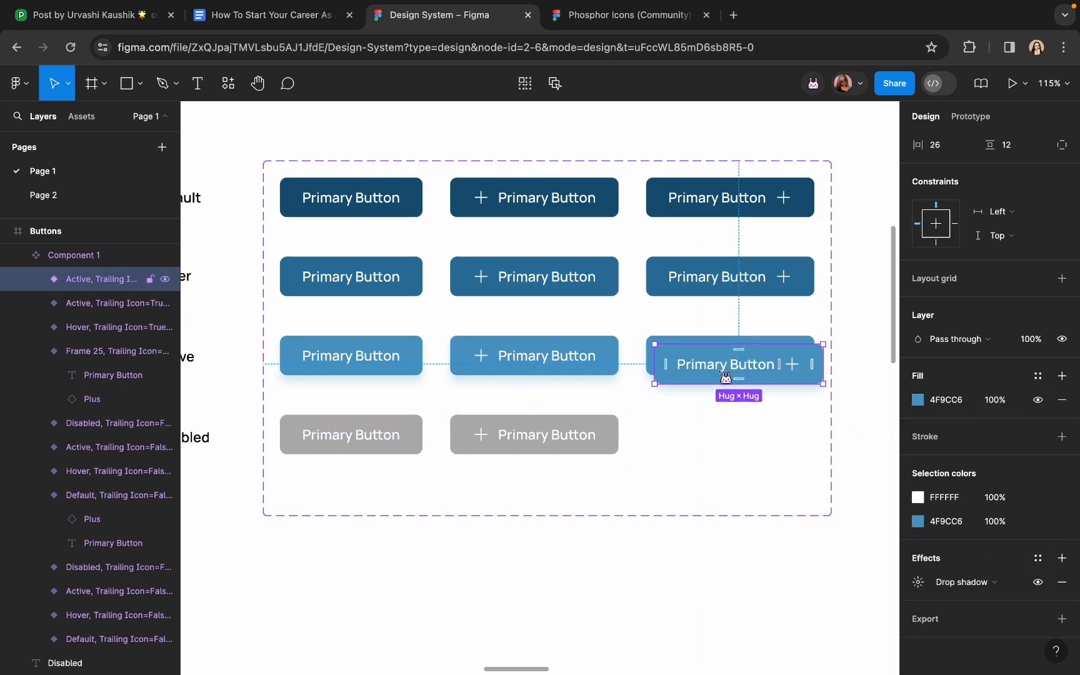
drag(727, 370, 718, 441)
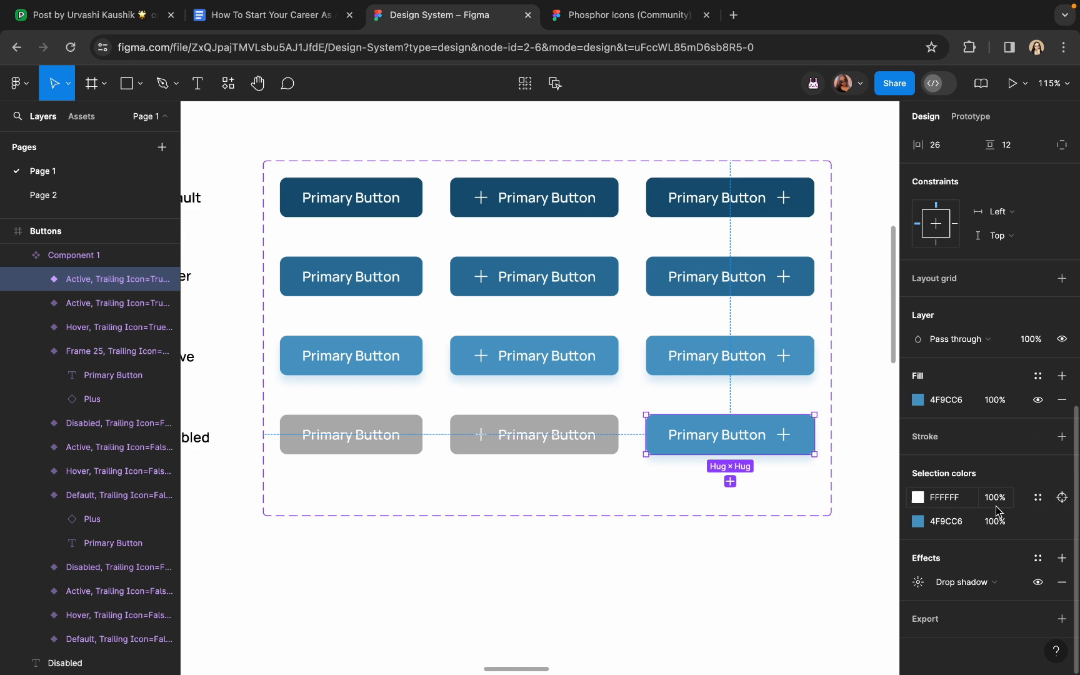
Hide the trailing-icon copy's drop shadow and eyedrop the B2B2B2 grey into its fill
click(1038, 582)
click(916, 403)
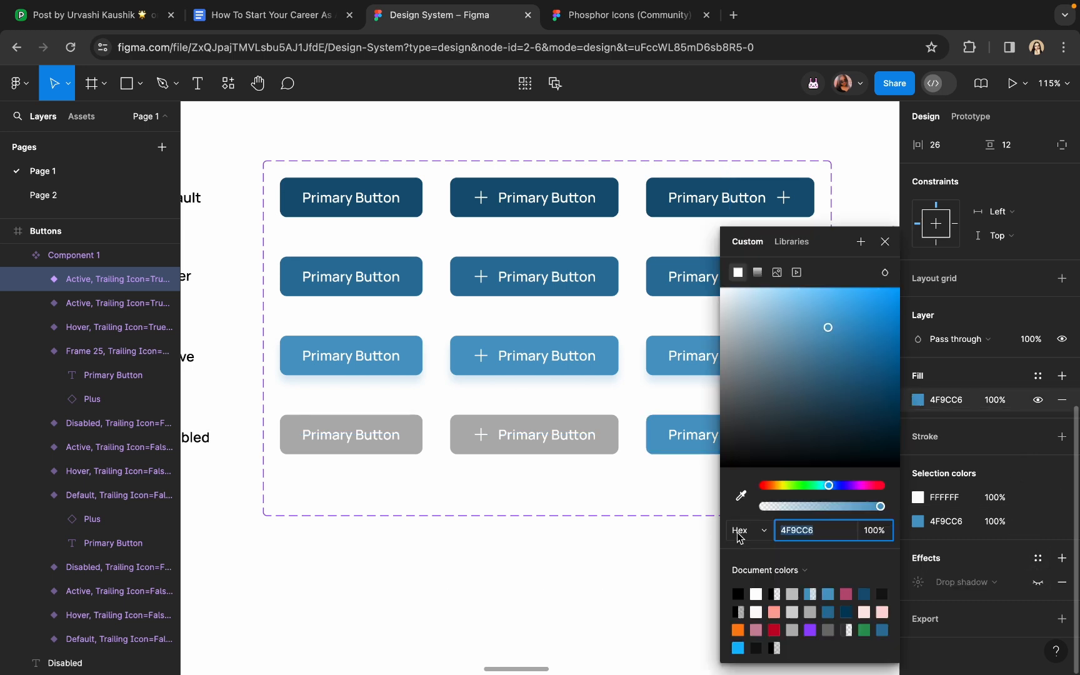
click(740, 493)
click(613, 436)
scroll(613, 436, right, 4)
scroll(613, 436, up, 1)
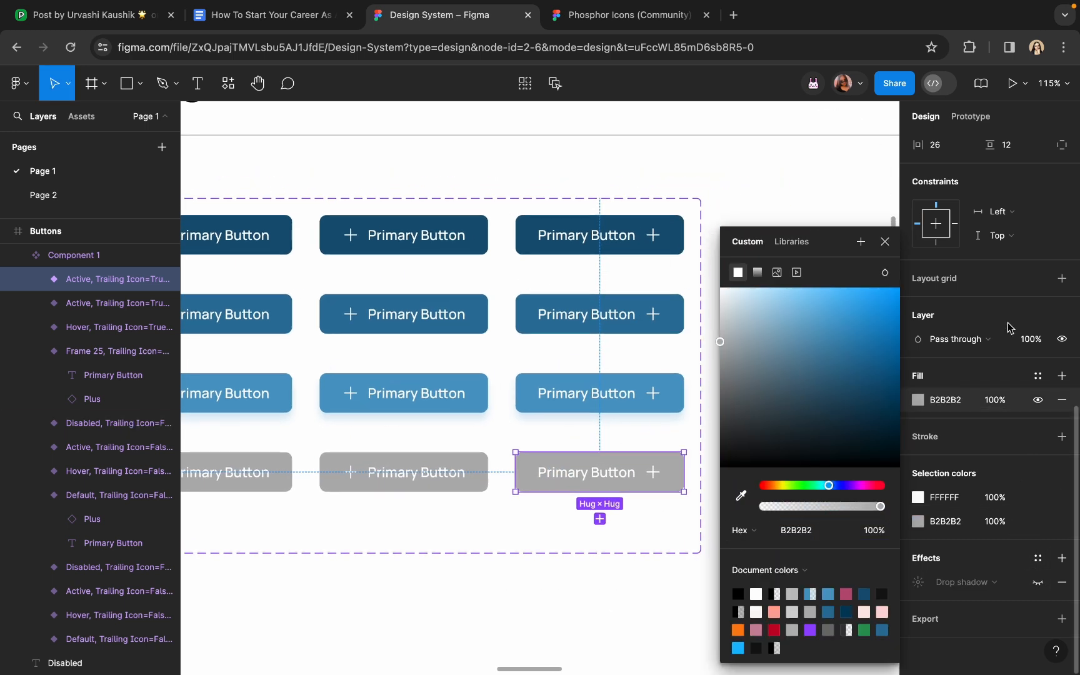
scroll(1007, 328, up, 8)
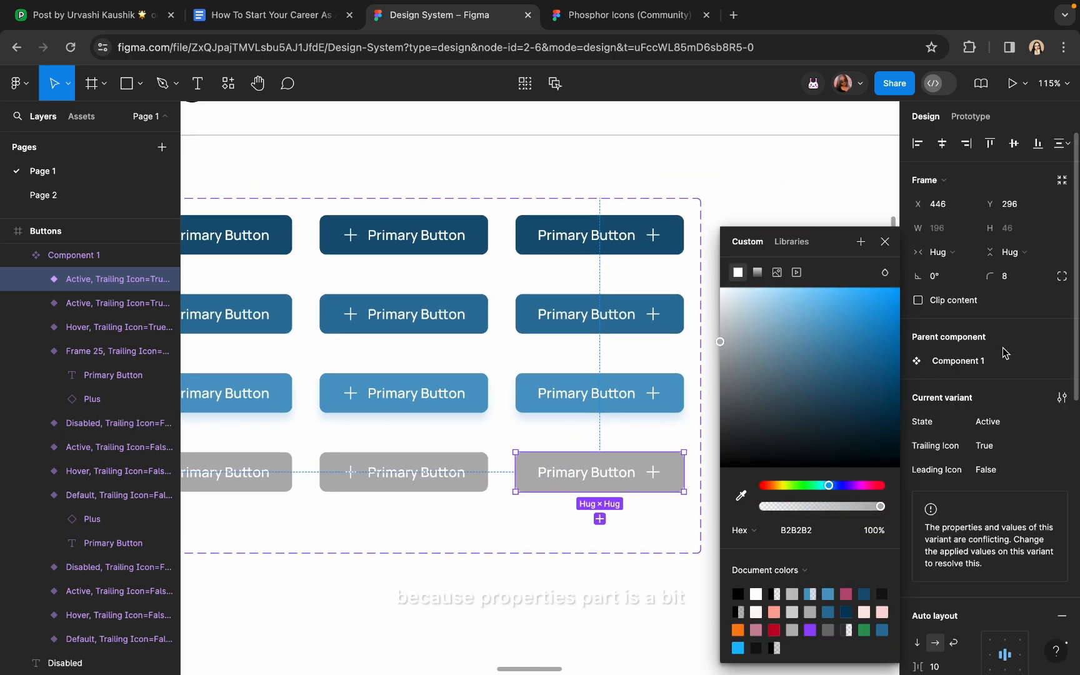
Set the trailing-icon copy's State to Disabled and clear the selection
click(997, 422)
text(Dis)
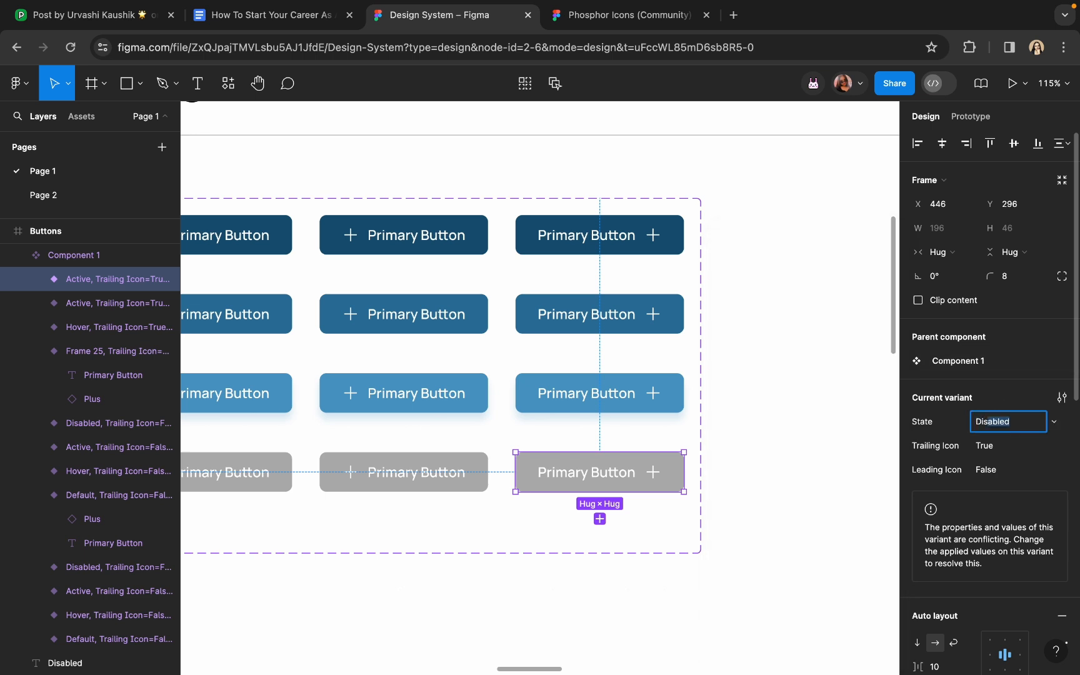
text(abled)
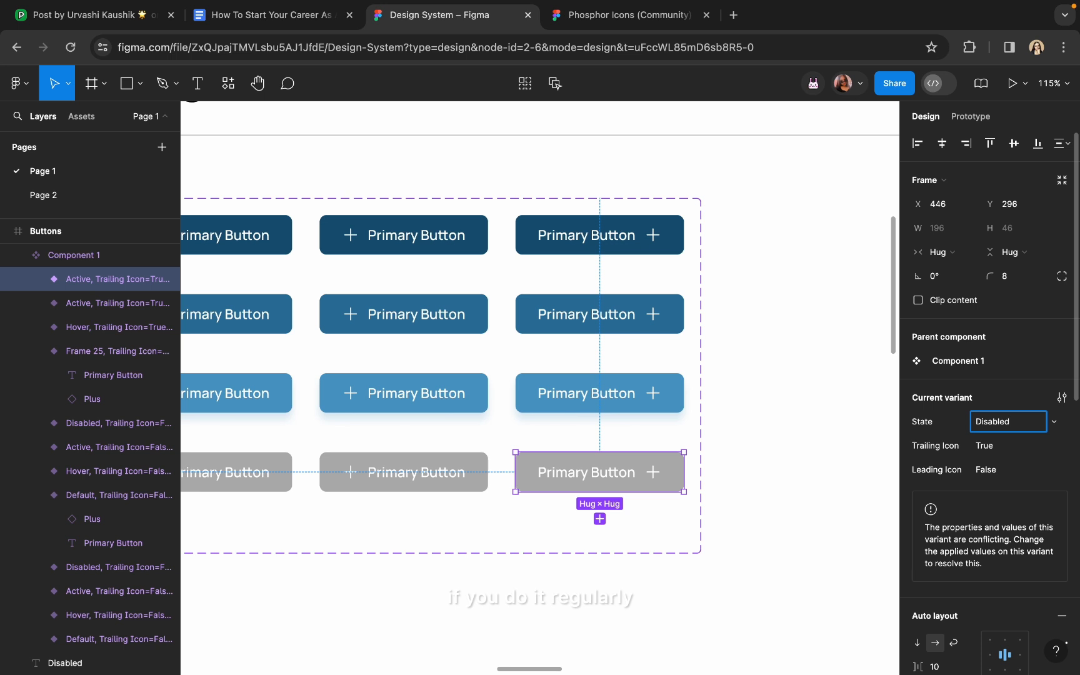
key(Return)
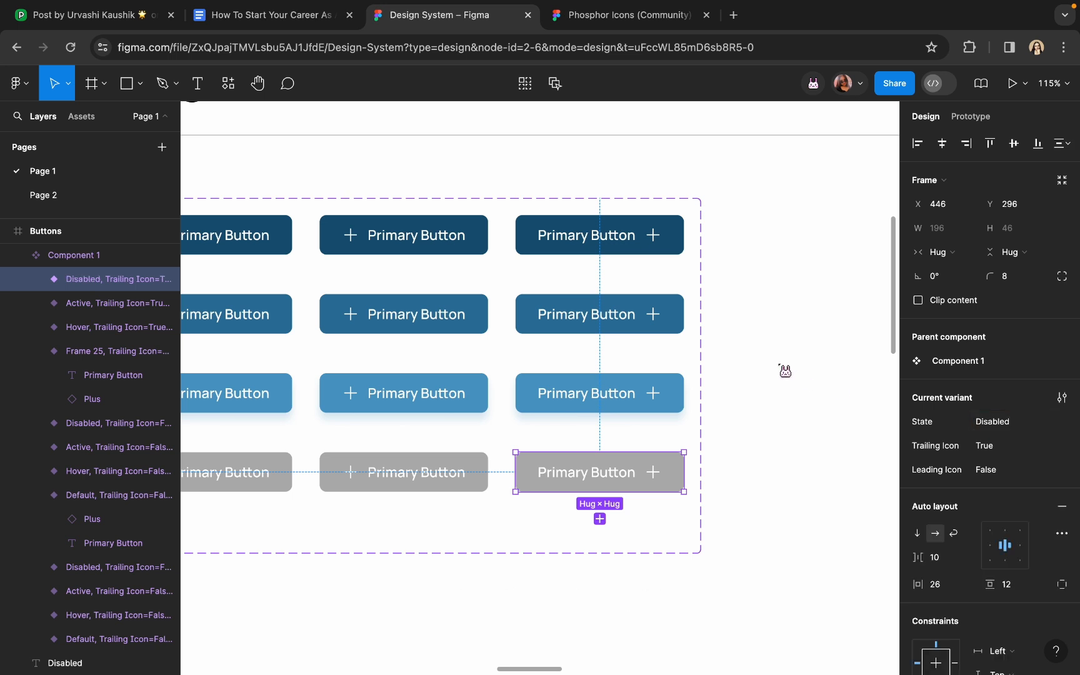
click(775, 369)
scroll(774, 370, down, 5)
Pull Component 1's bottom edge up so it ends just below the Disabled row
click(550, 464)
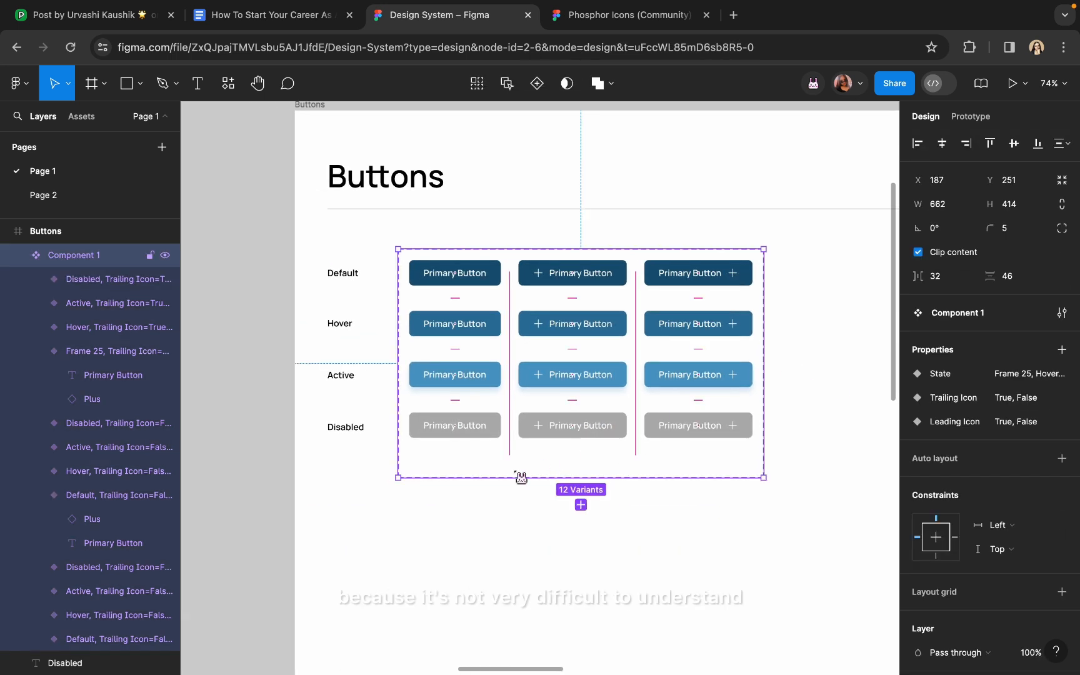
drag(507, 468, 506, 448)
click(501, 490)
scroll(502, 490, down, 4)
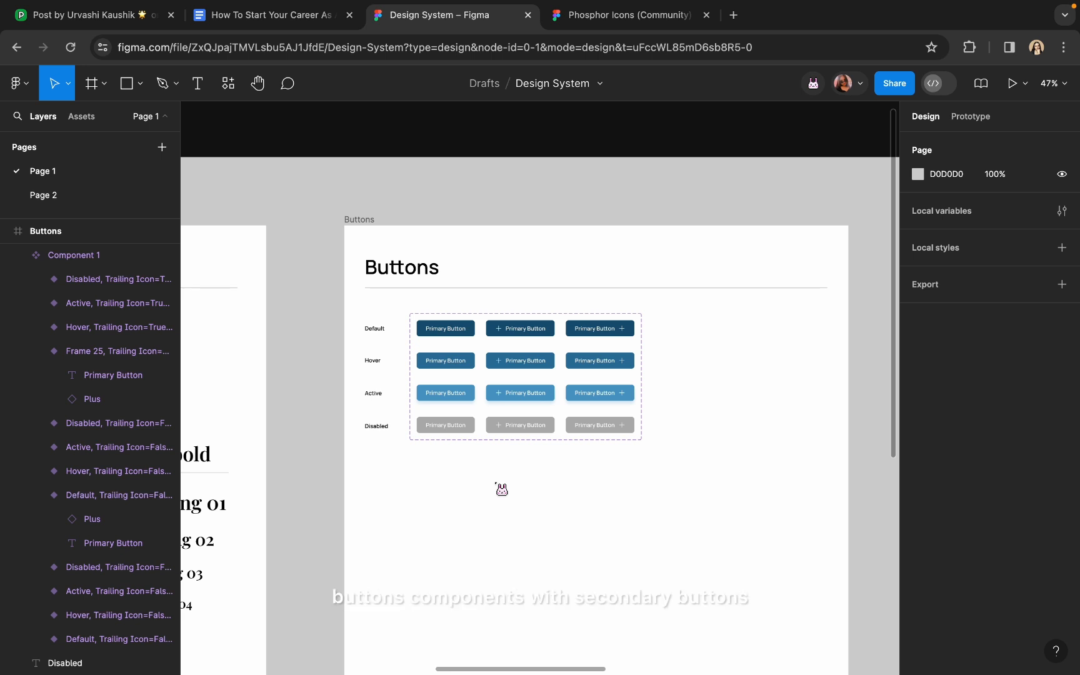
Shorten the divider line to 837 wide and narrow the Buttons frame to about 926 wide
click(394, 289)
drag(826, 289, 658, 293)
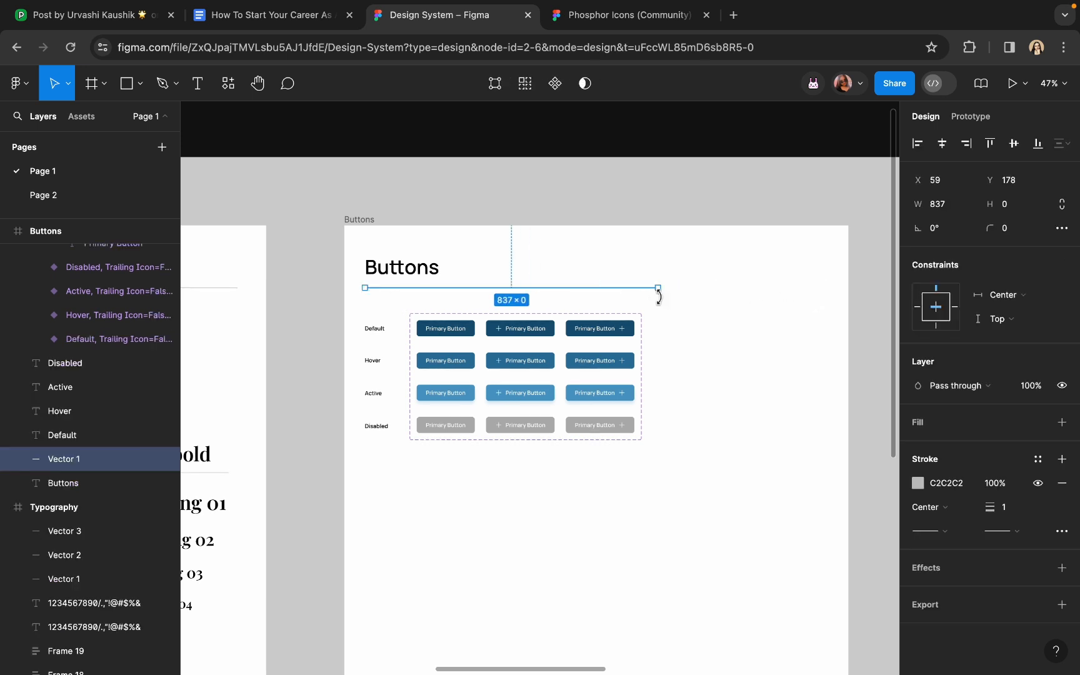
click(370, 219)
drag(847, 276, 668, 300)
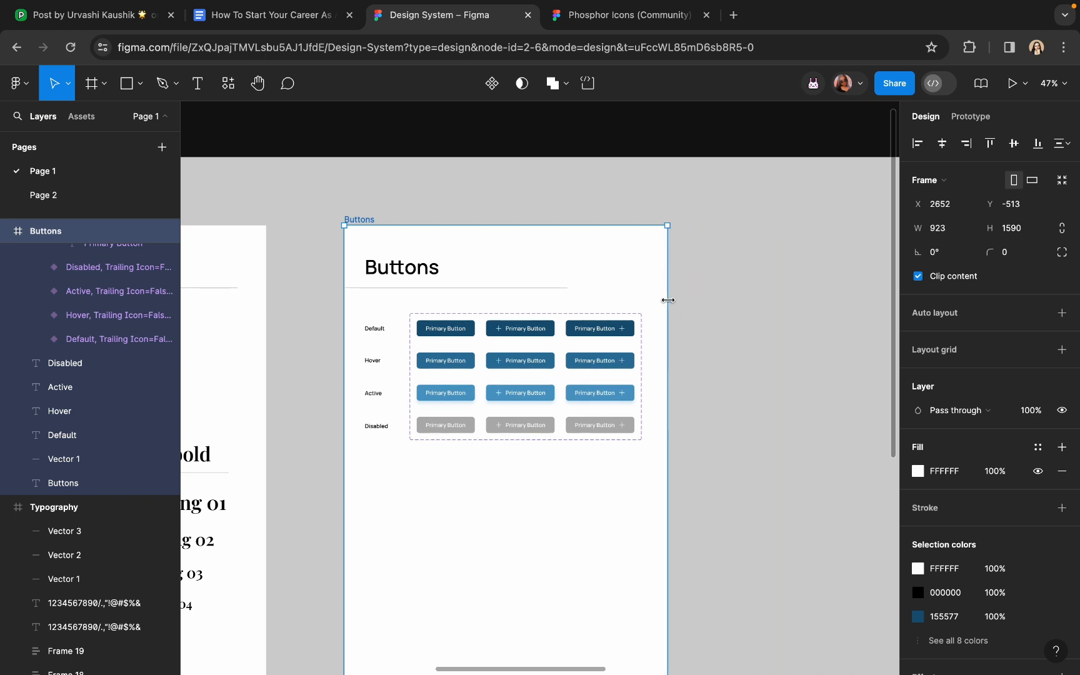
Center the divider horizontally in the frame and trim both ends to about 820 wide
click(466, 288)
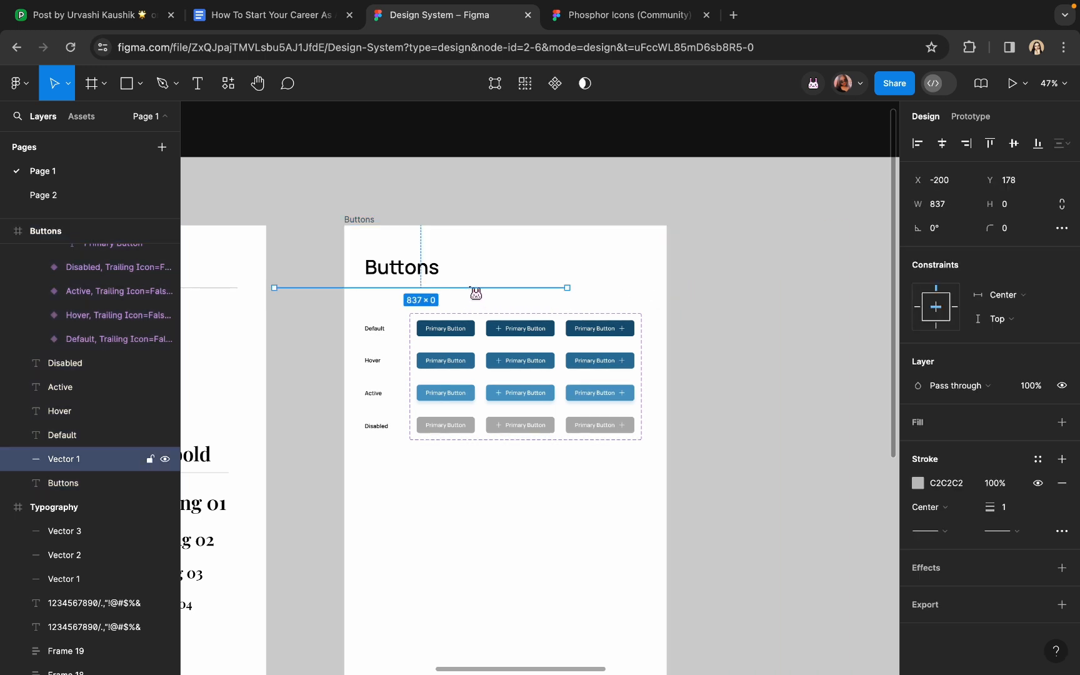
click(943, 144)
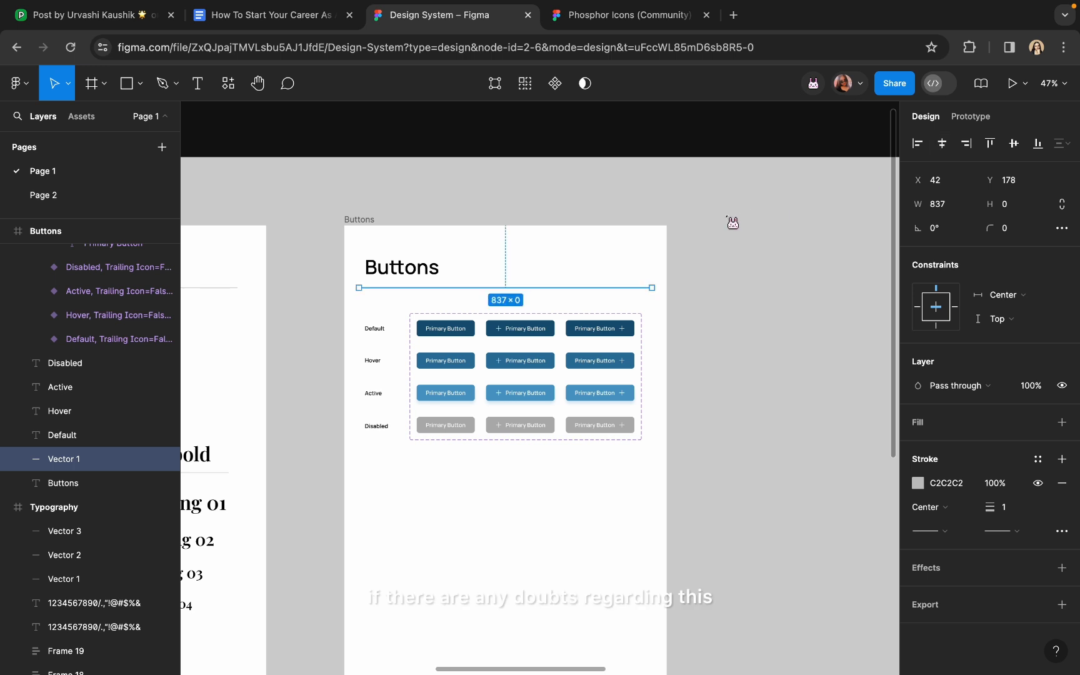
scroll(525, 263, up, 2)
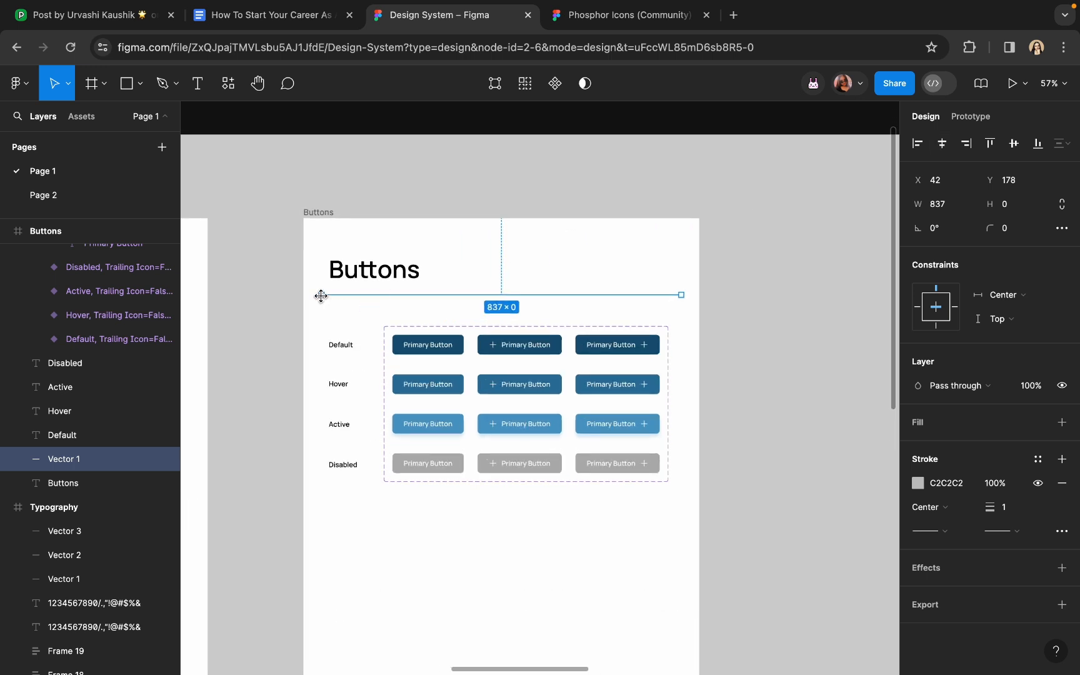
drag(325, 295, 329, 295)
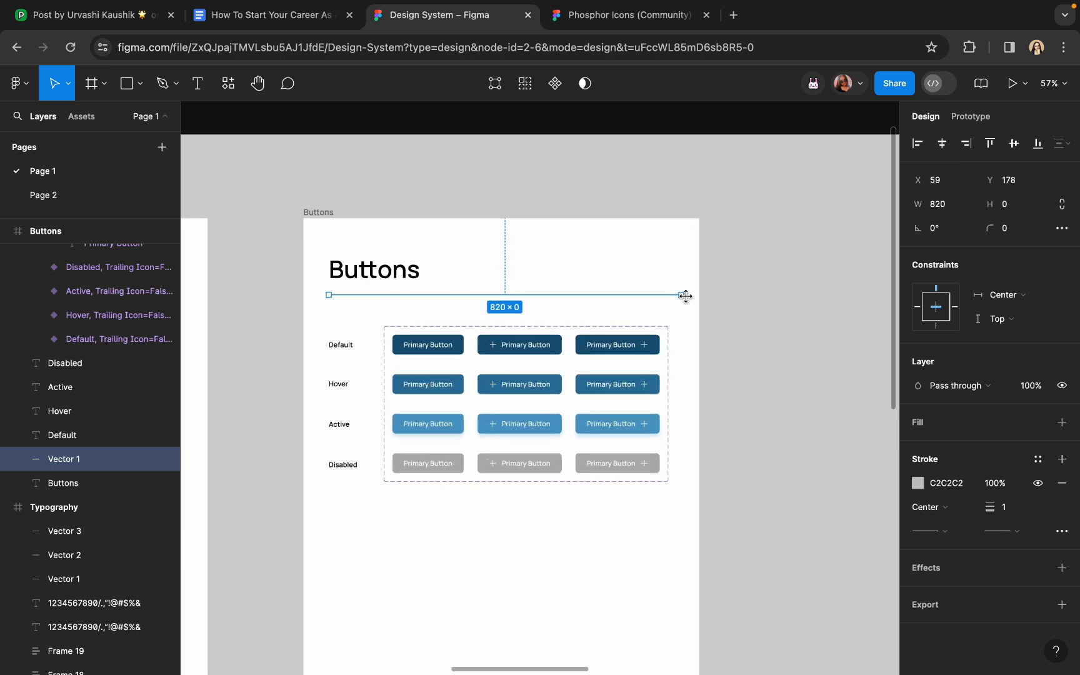
drag(683, 294, 672, 295)
click(771, 307)
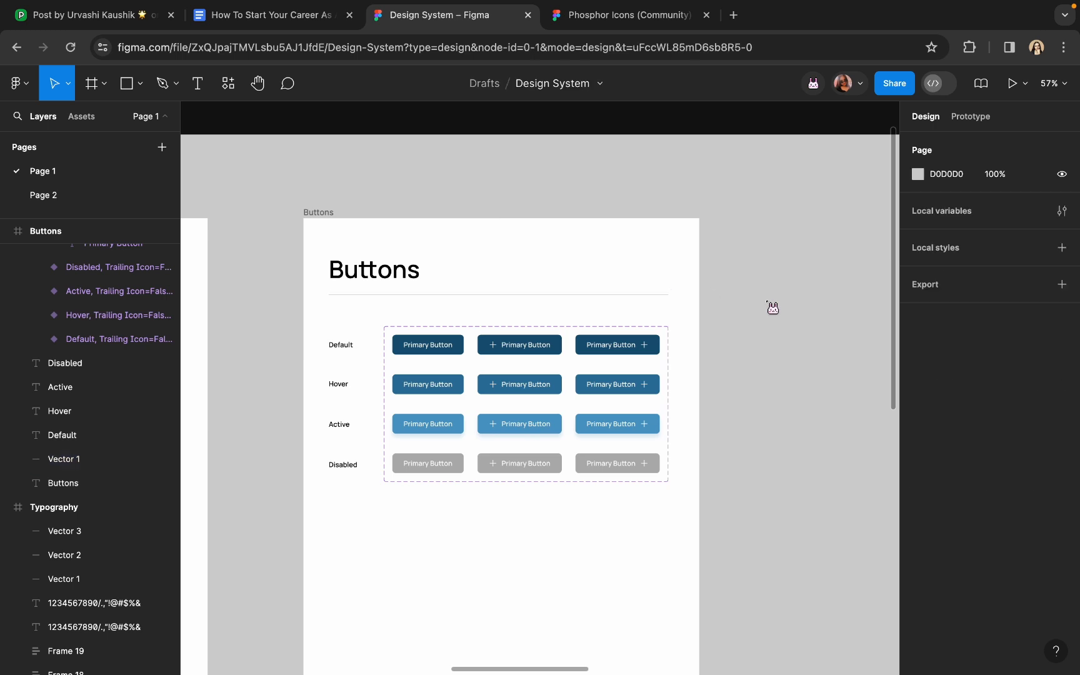
scroll(771, 306, down, 5)
scroll(714, 270, up, 5)
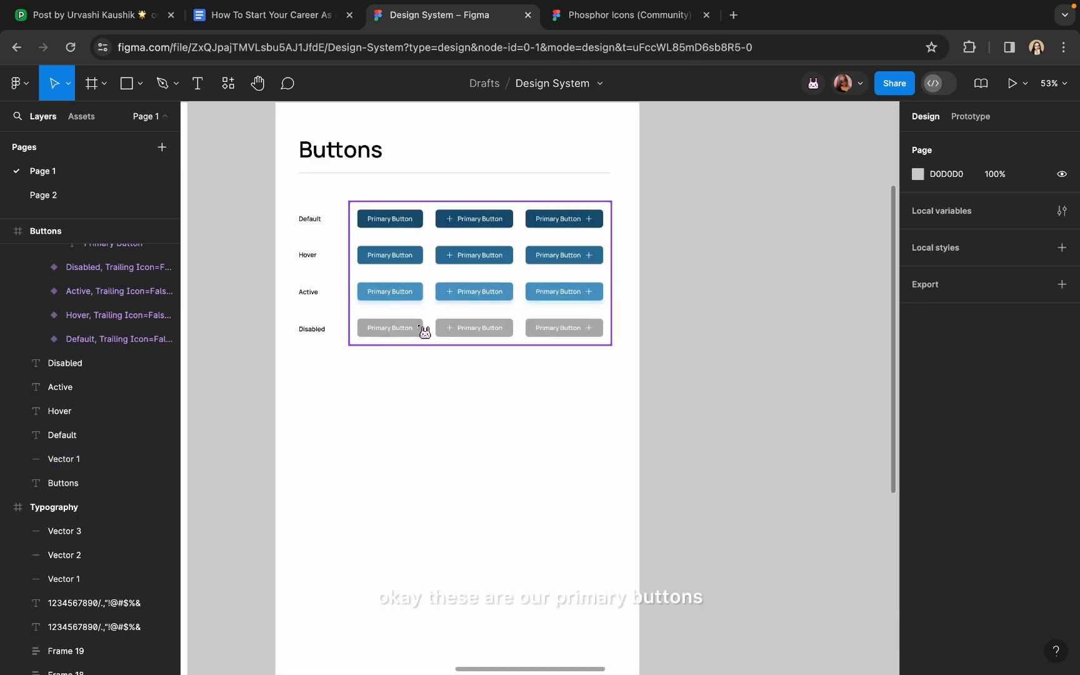
scroll(375, 266, up, 3)
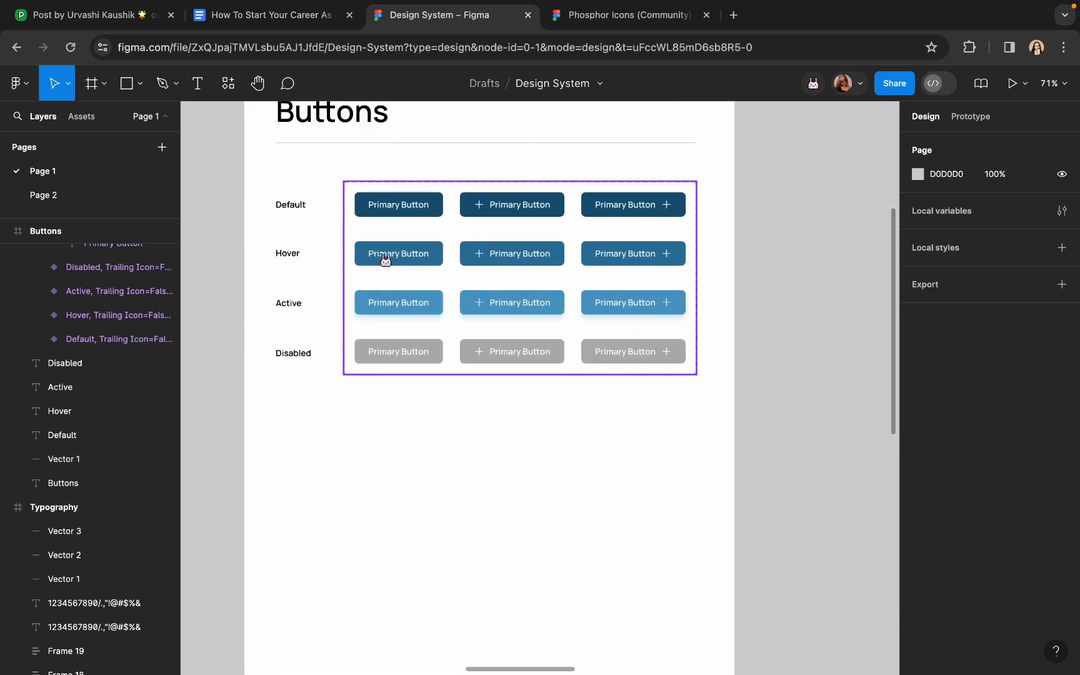
click(407, 216)
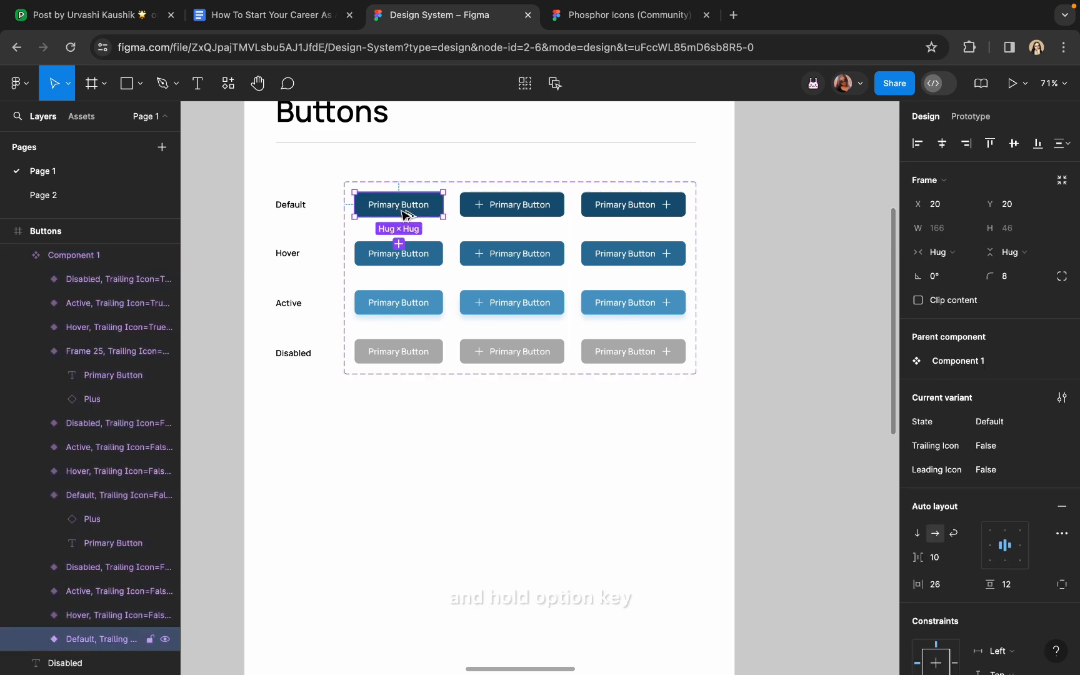
drag(405, 215, 430, 445)
scroll(430, 445, up, 5)
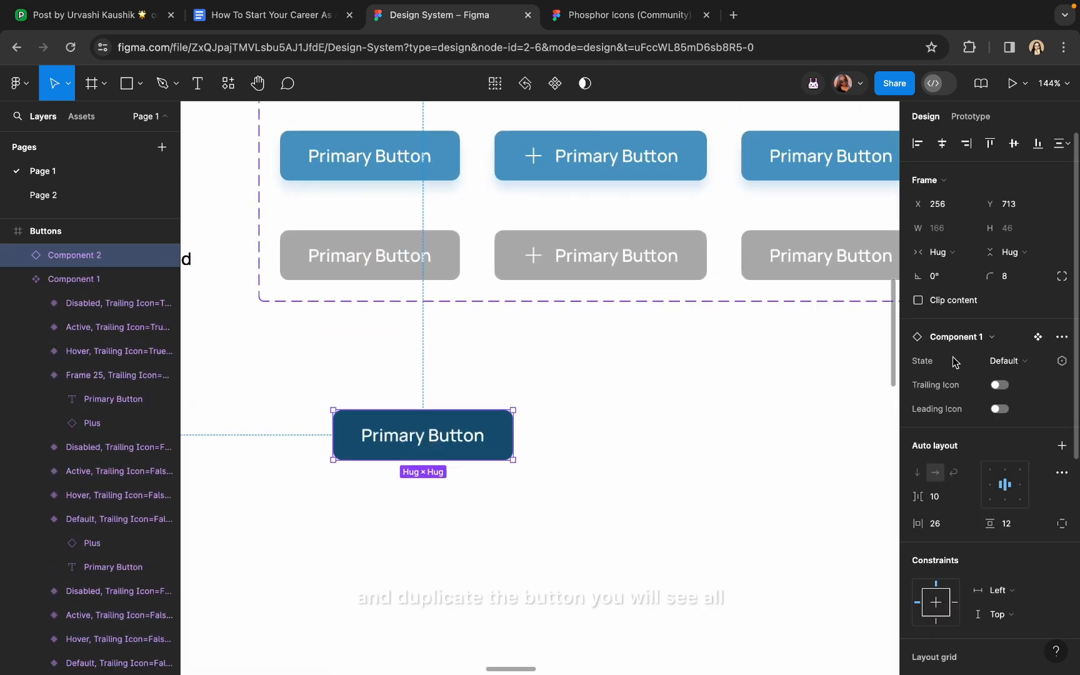
click(1002, 361)
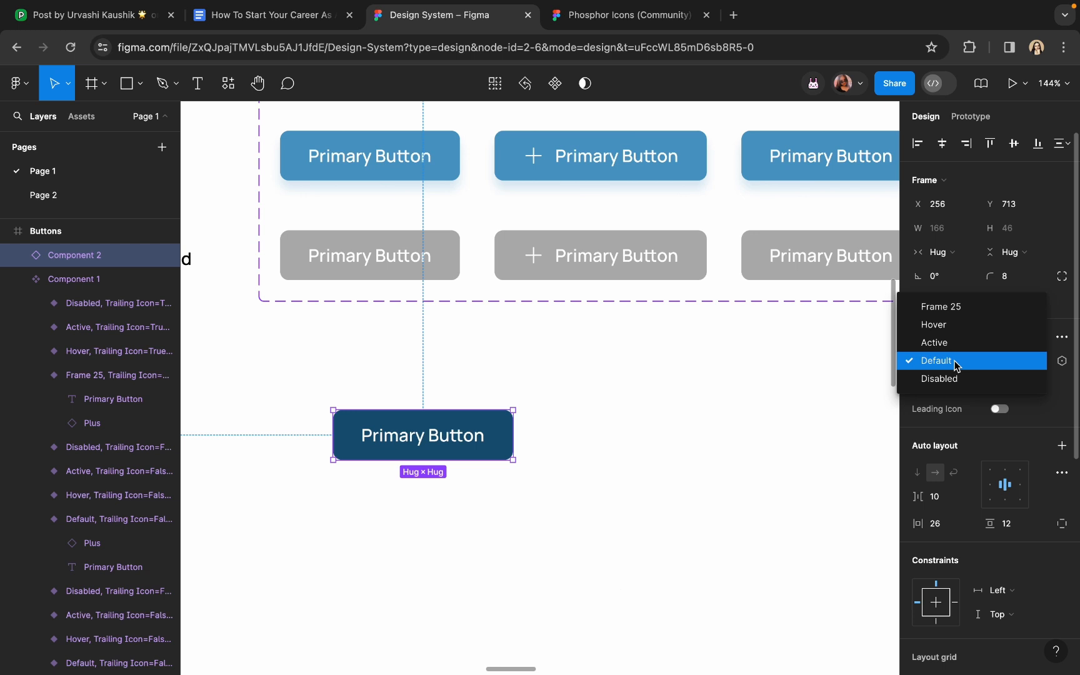
click(954, 363)
click(1006, 364)
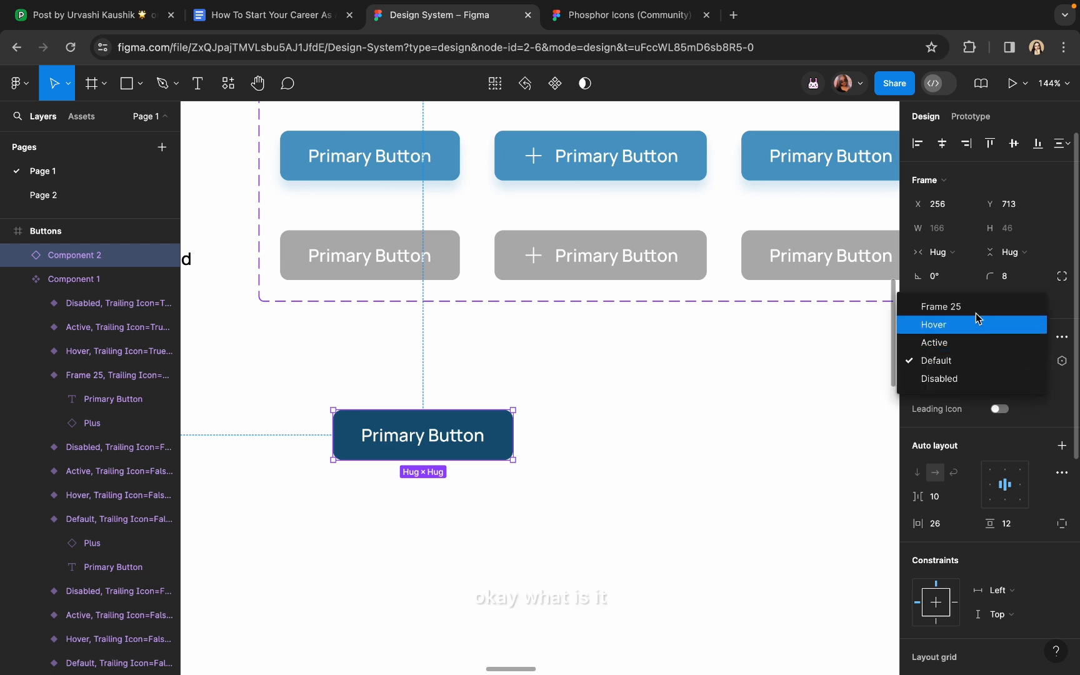
click(976, 314)
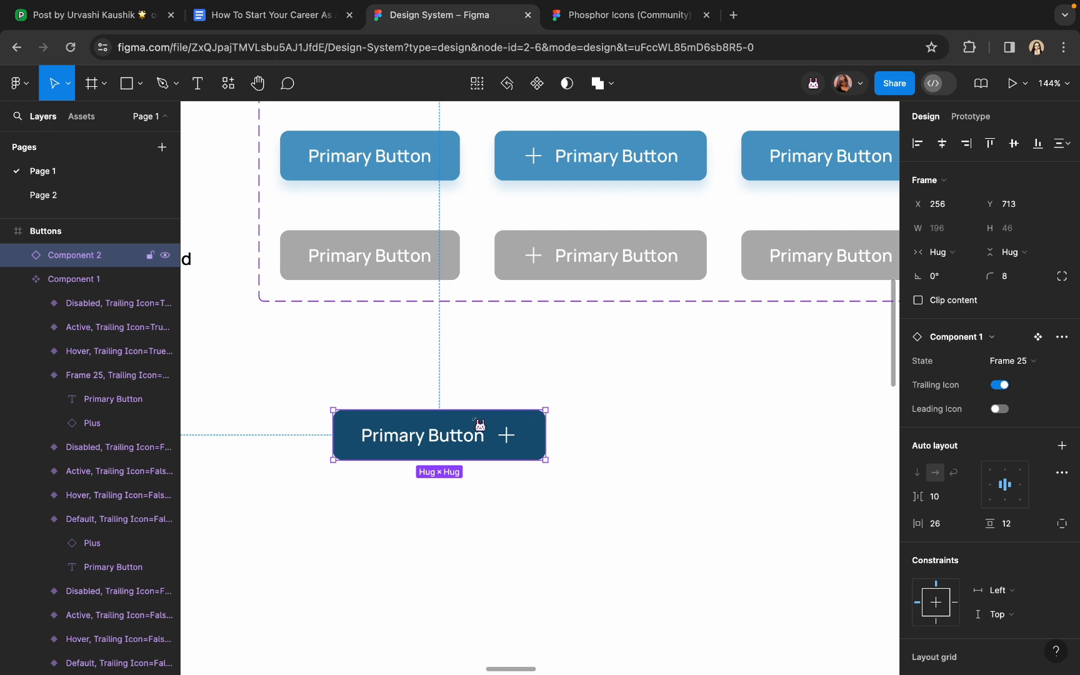
key(Delete)
scroll(471, 434, down, 5)
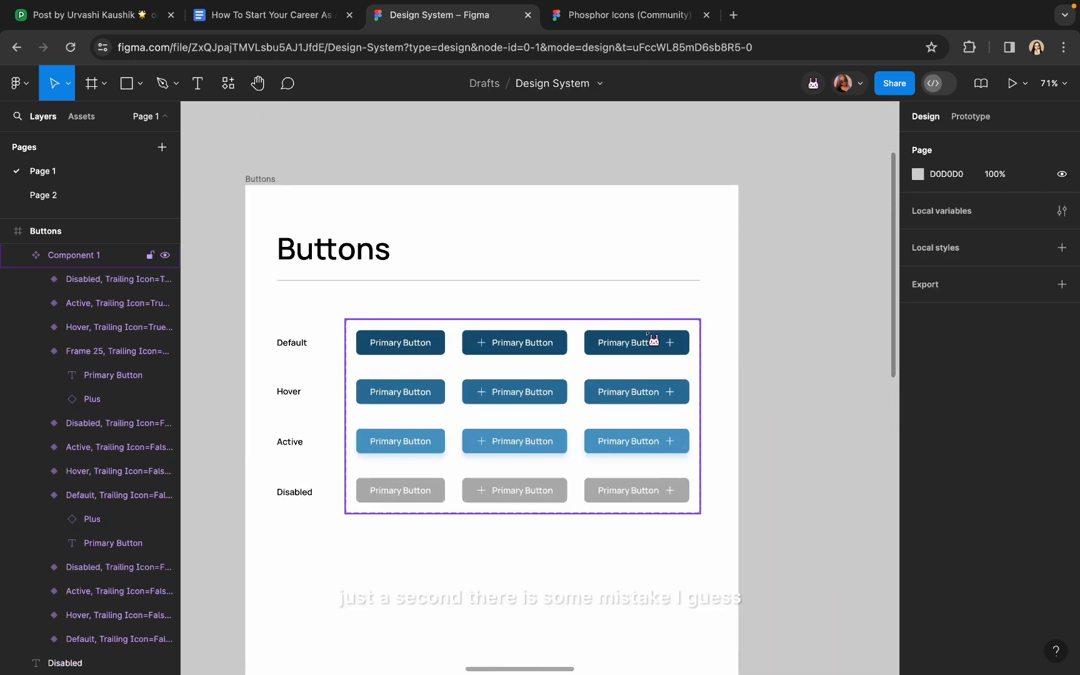
Change the top-right trailing-icon variant's State from Frame 25 to Default
click(642, 334)
scroll(637, 375, up, 5)
click(1008, 422)
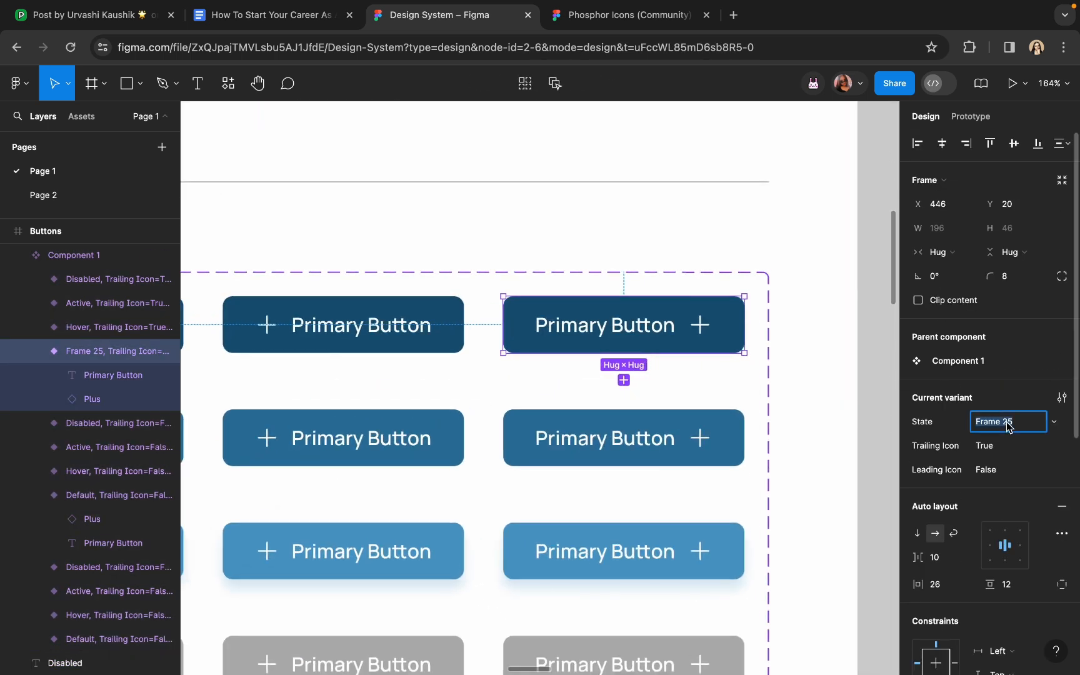
text(Default)
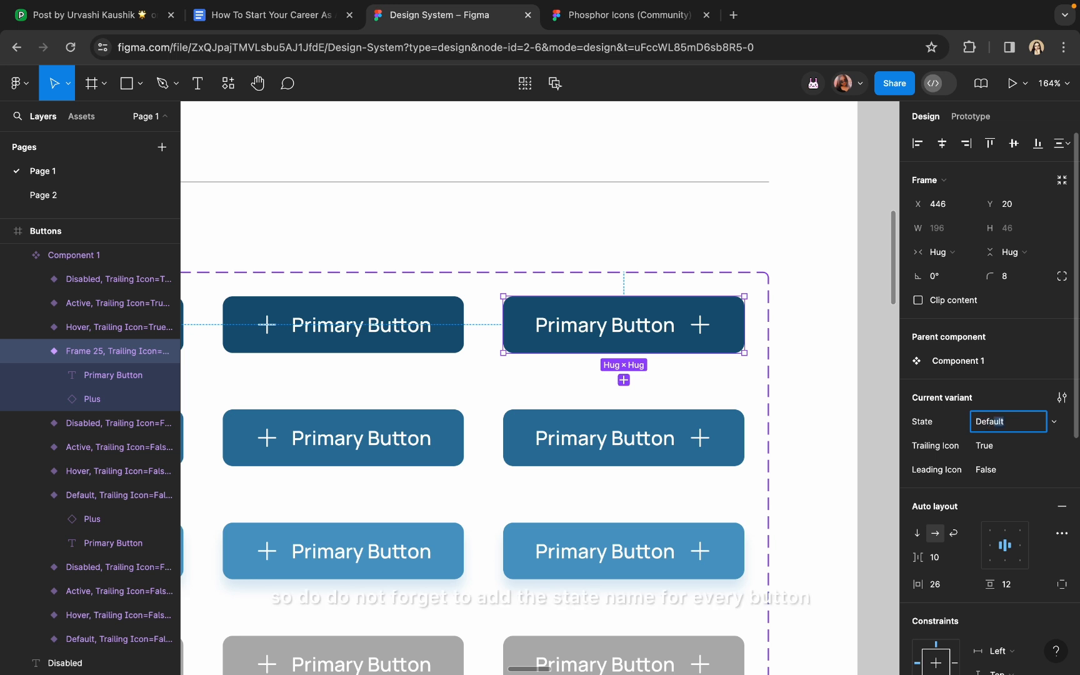
key(Return)
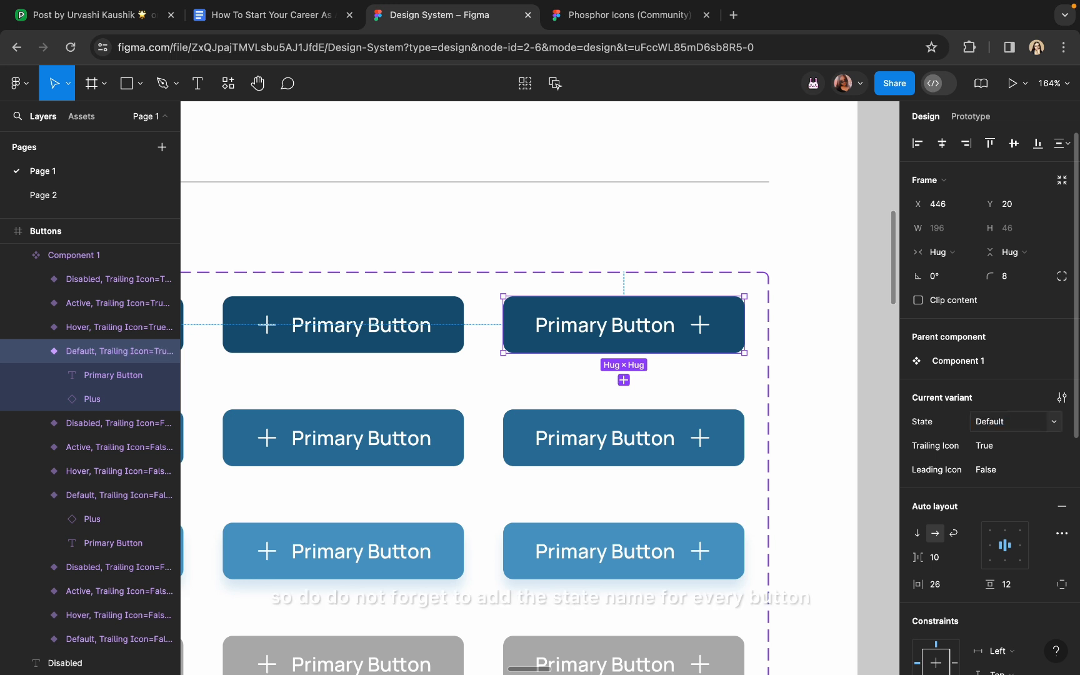
scroll(781, 400, down, 5)
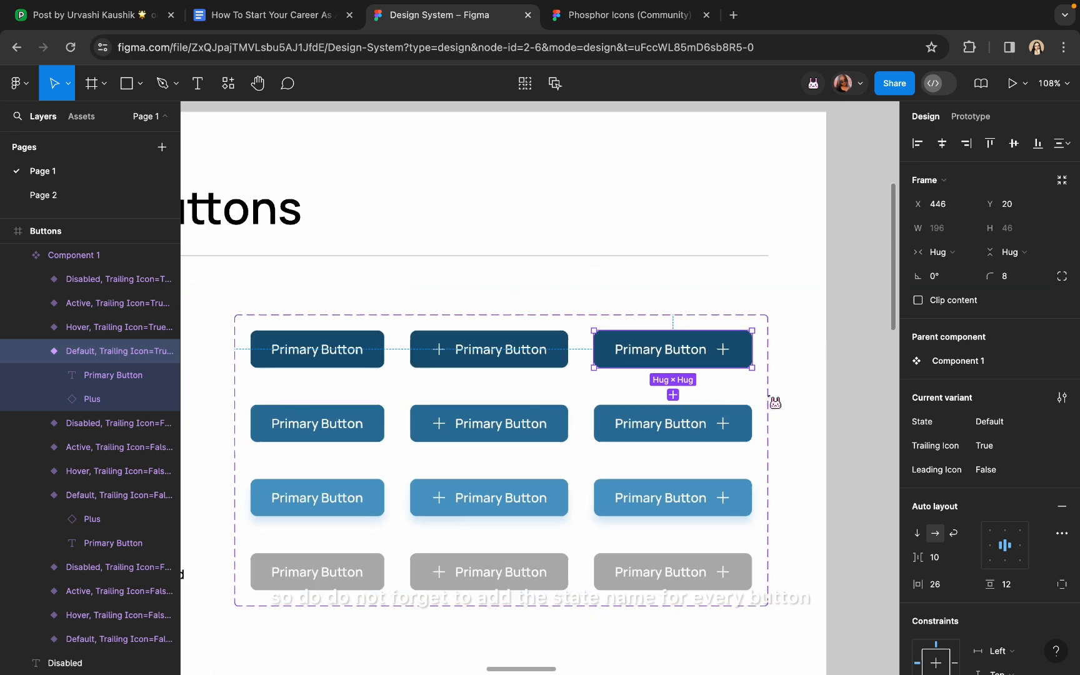
scroll(775, 403, down, 3)
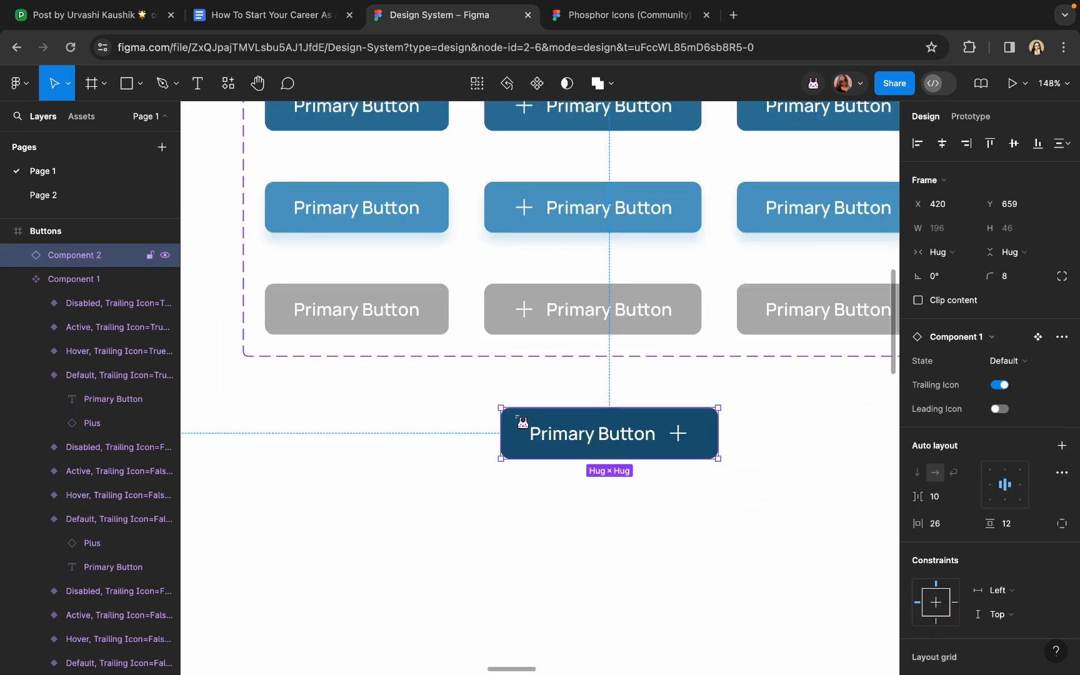
scroll(522, 424, down, 2)
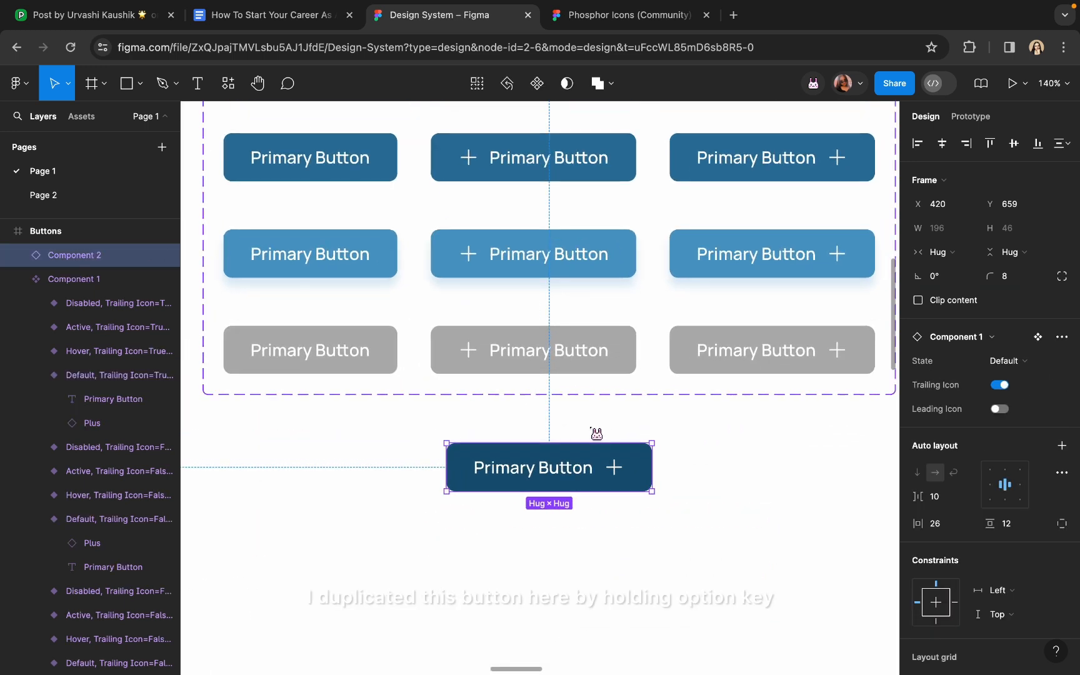
scroll(609, 437, down, 3)
scroll(608, 437, up, 4)
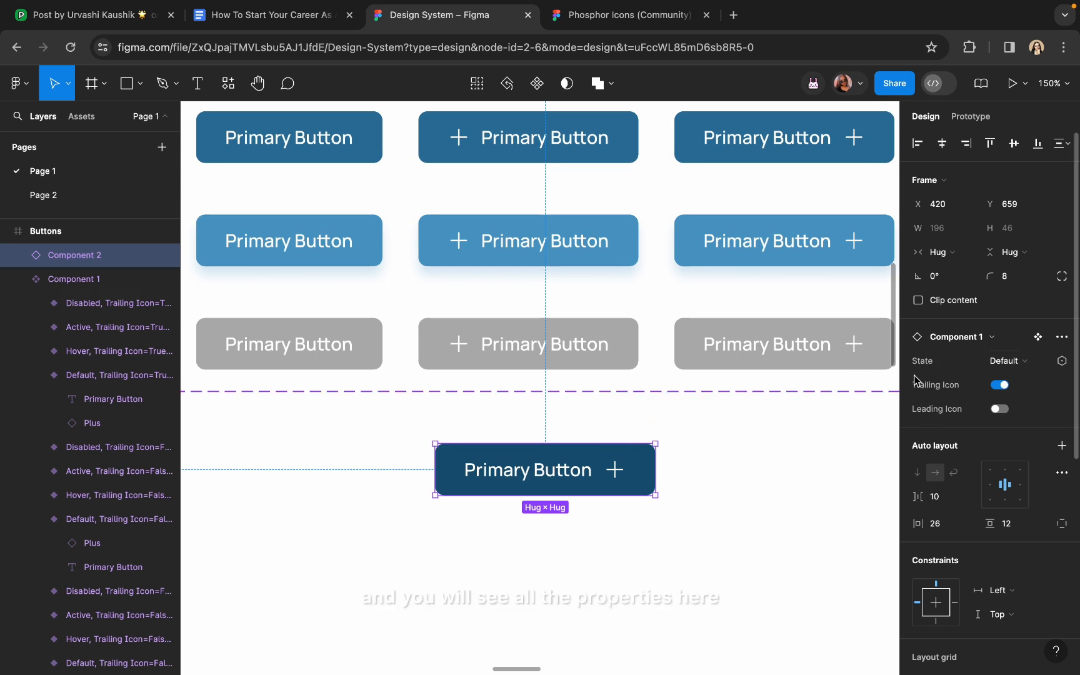
click(1014, 363)
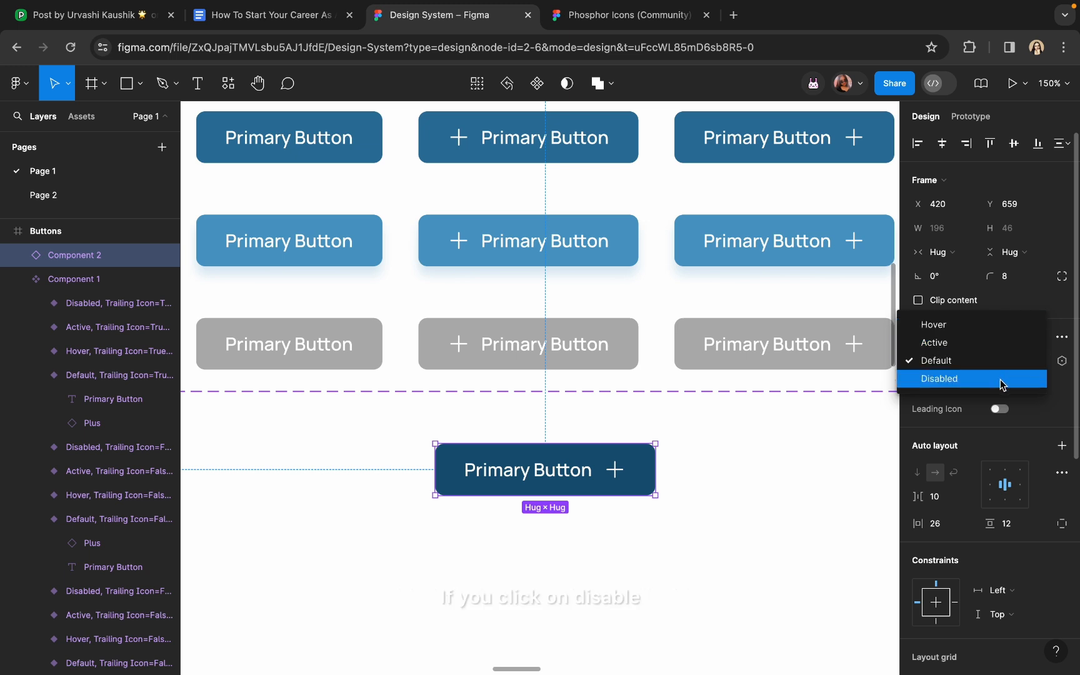
click(1002, 384)
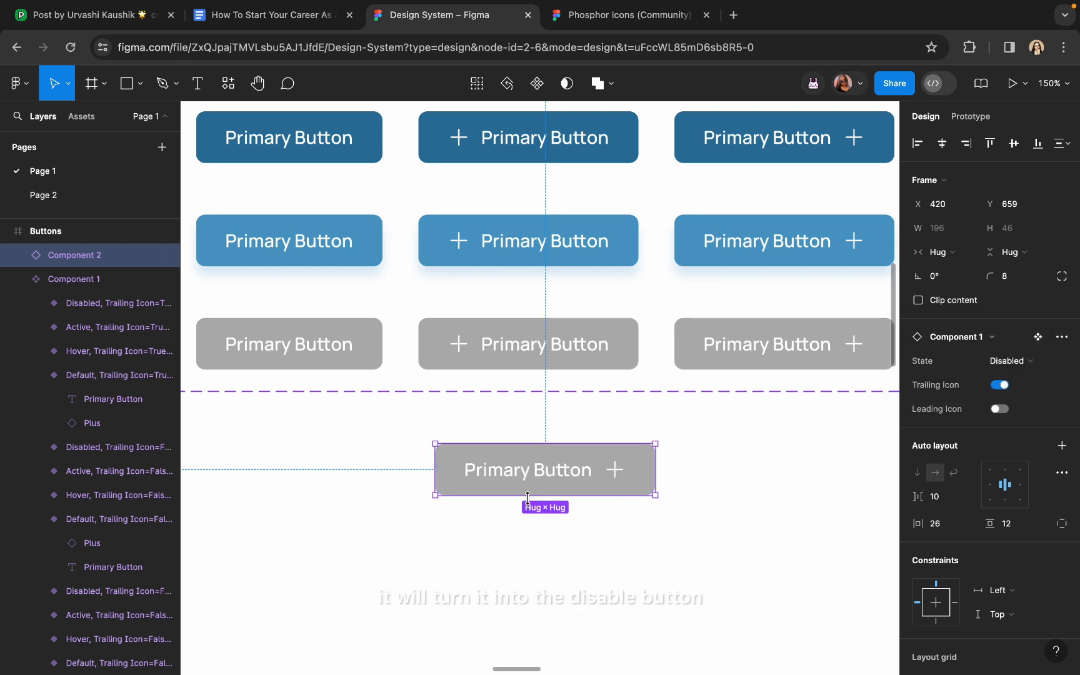
click(998, 410)
click(999, 386)
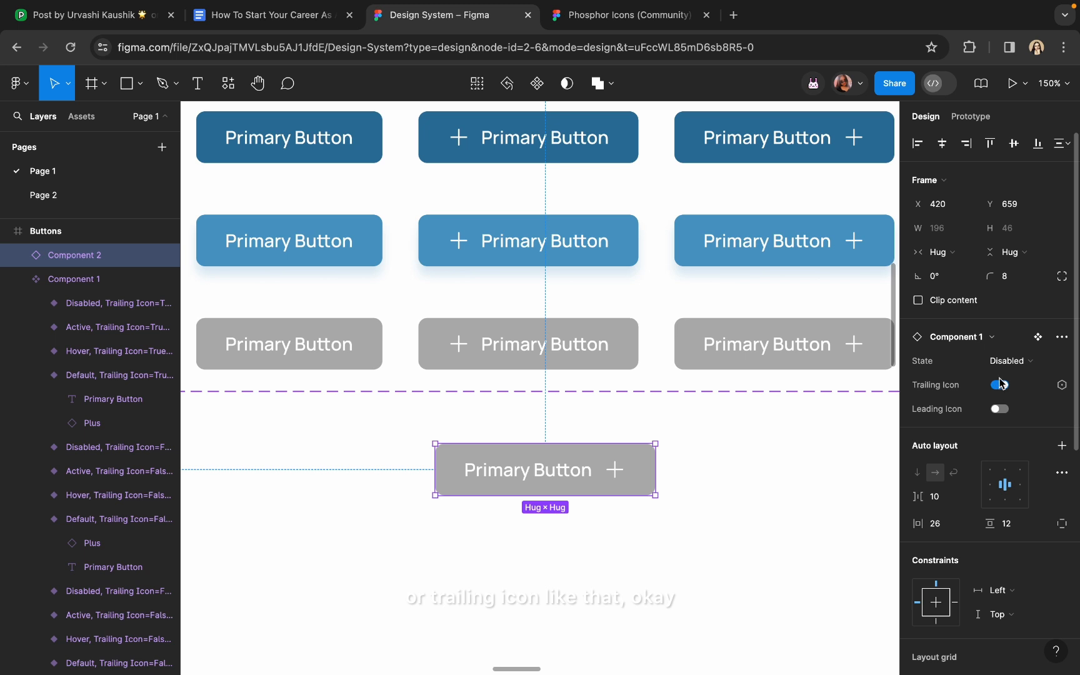
click(1008, 360)
click(1005, 330)
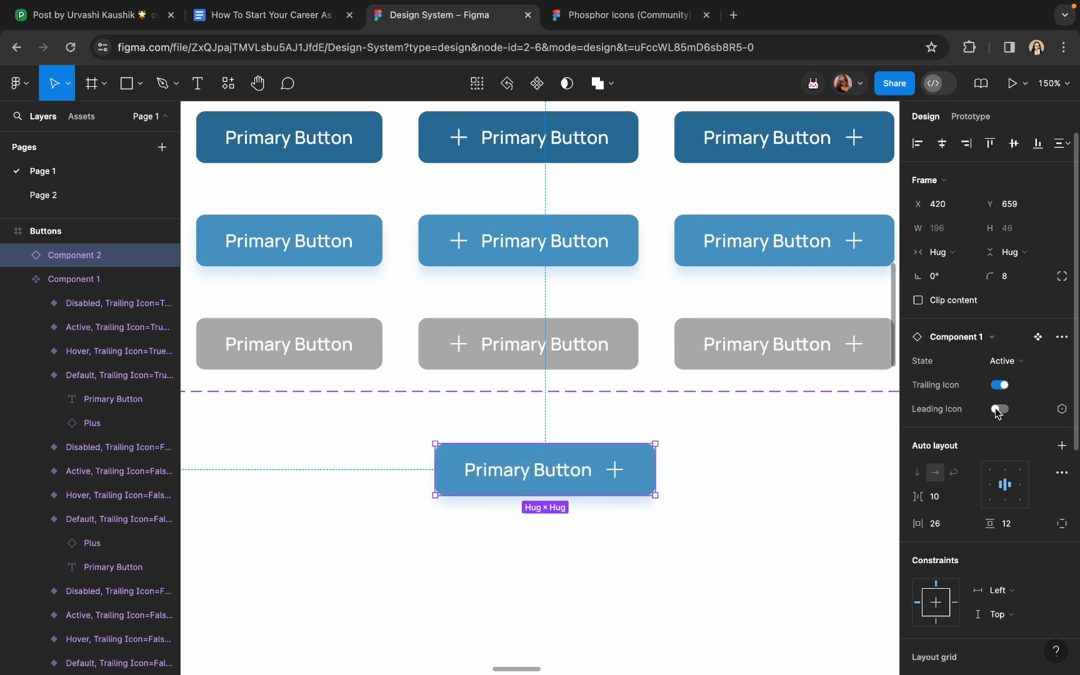
click(1000, 409)
click(1006, 361)
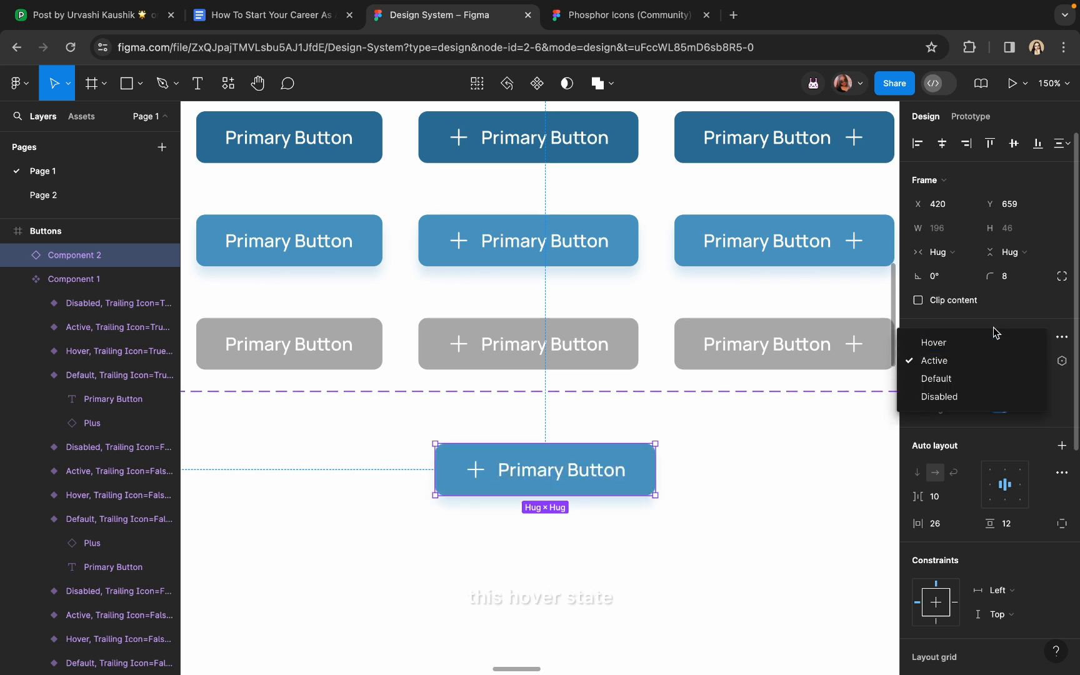
click(995, 341)
click(1003, 410)
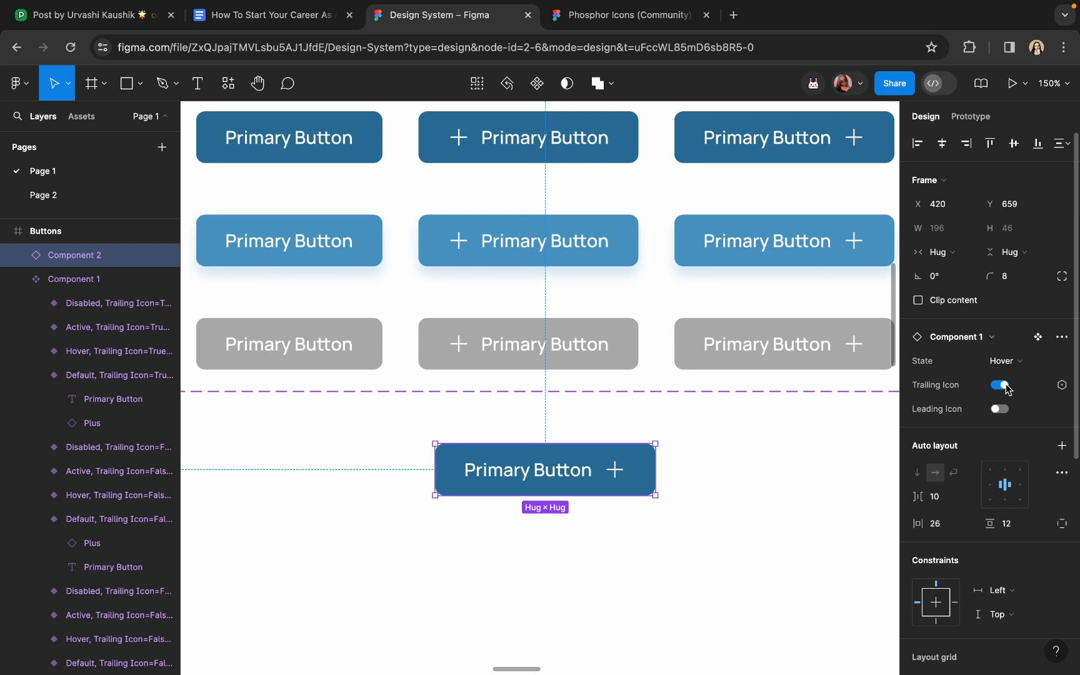
click(1003, 386)
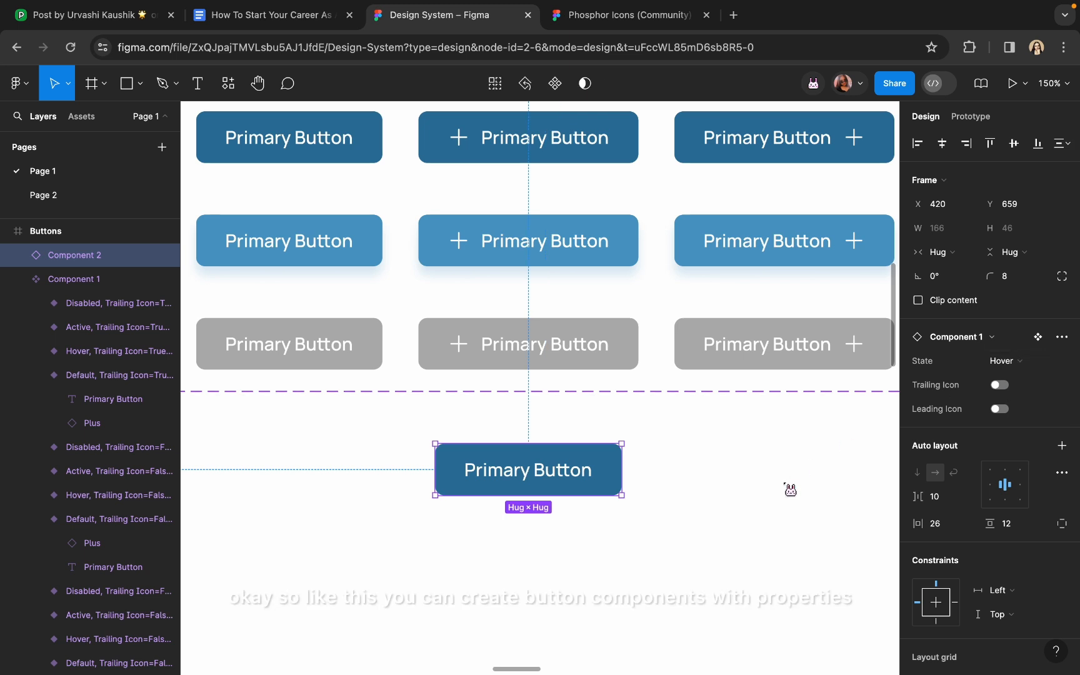
click(743, 520)
scroll(743, 520, down, 5)
click(632, 500)
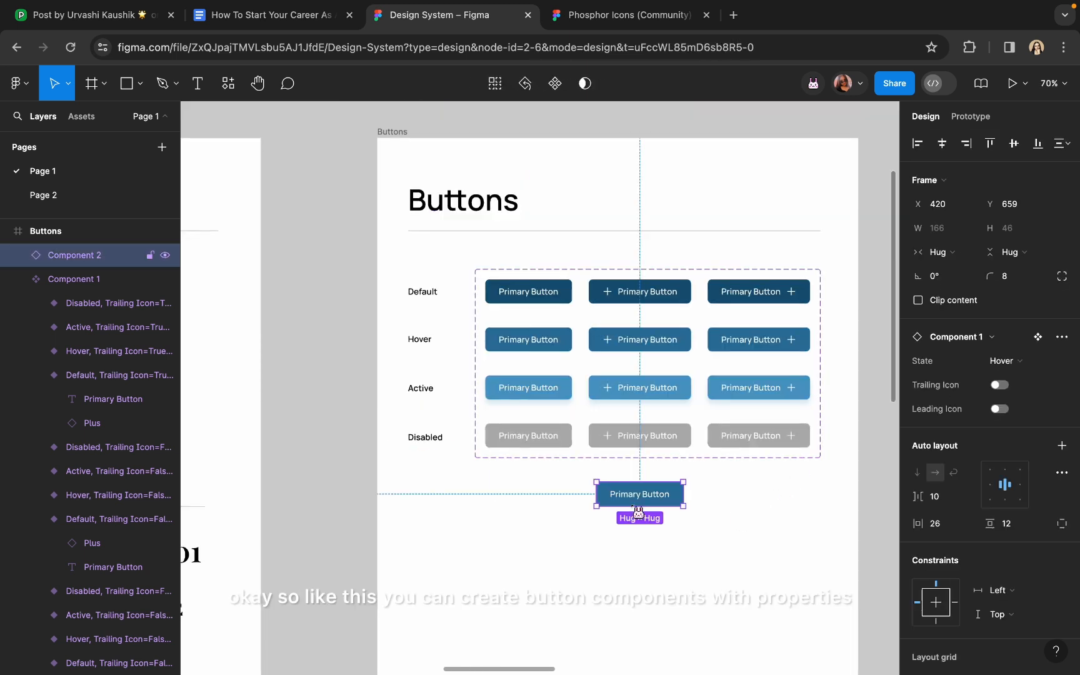
key(Delete)
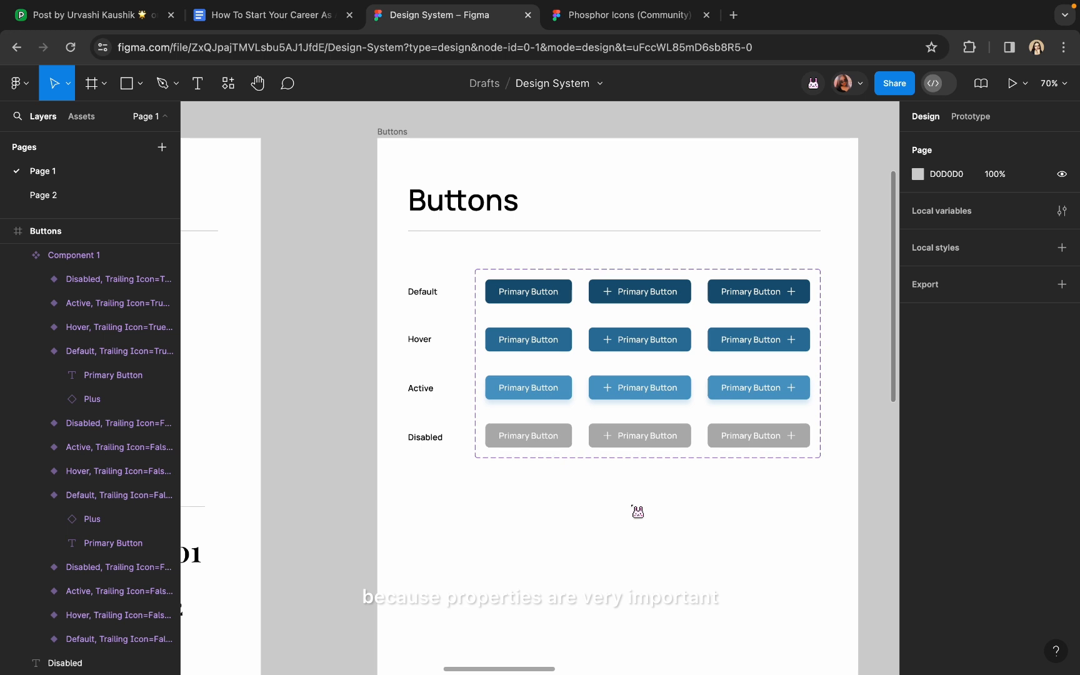
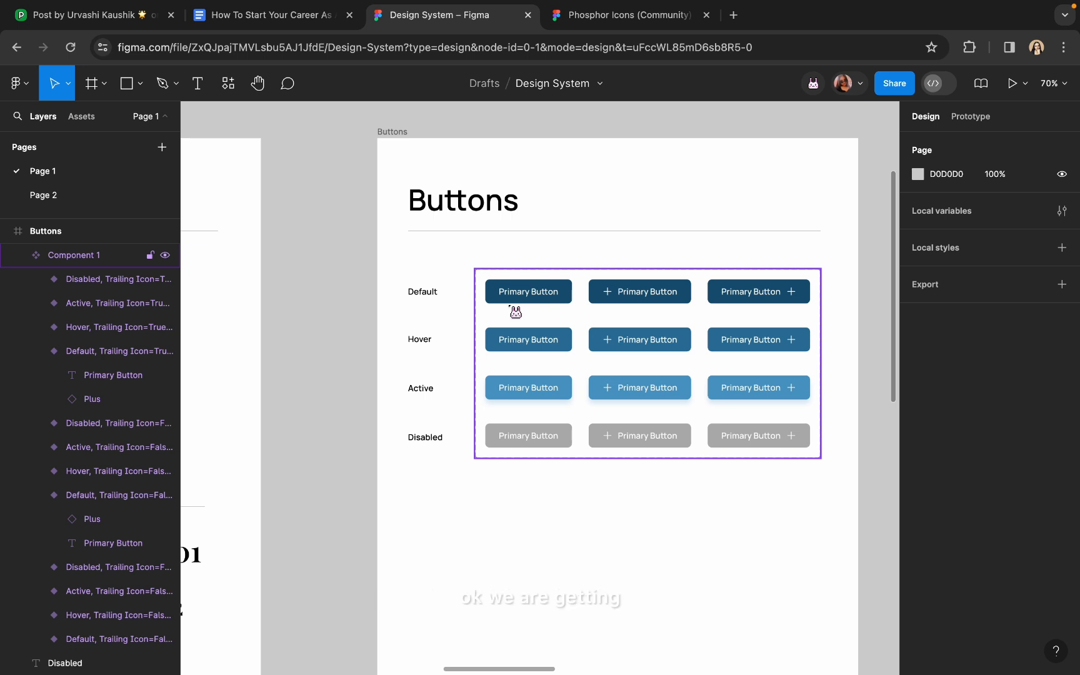
Duplicate the Default, Hover, Active and Disabled labels to a spot below the Primary Buttons grid
scroll(516, 312, down, 2)
scroll(516, 312, right, 2)
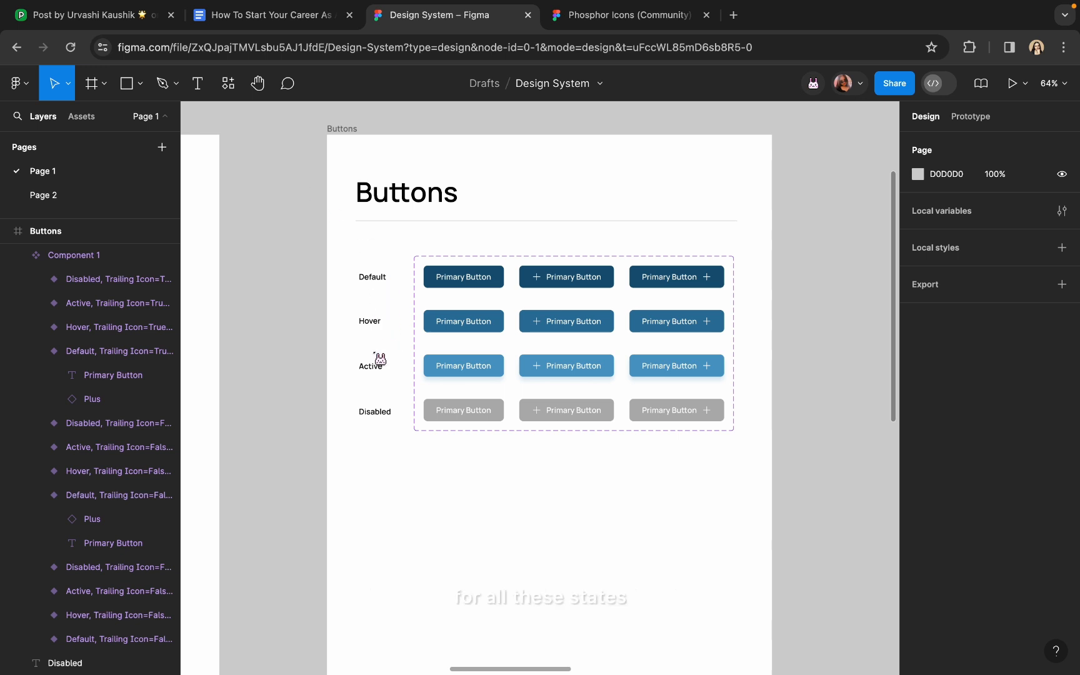
scroll(250, 335, down, 2)
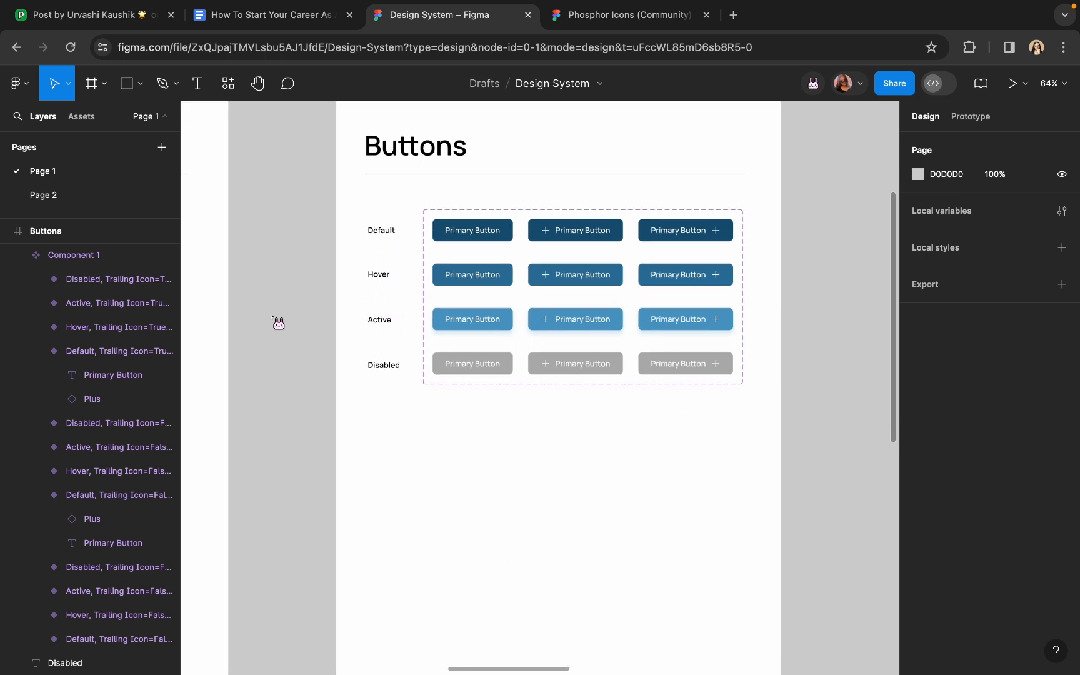
click(385, 237)
shift+click(389, 281)
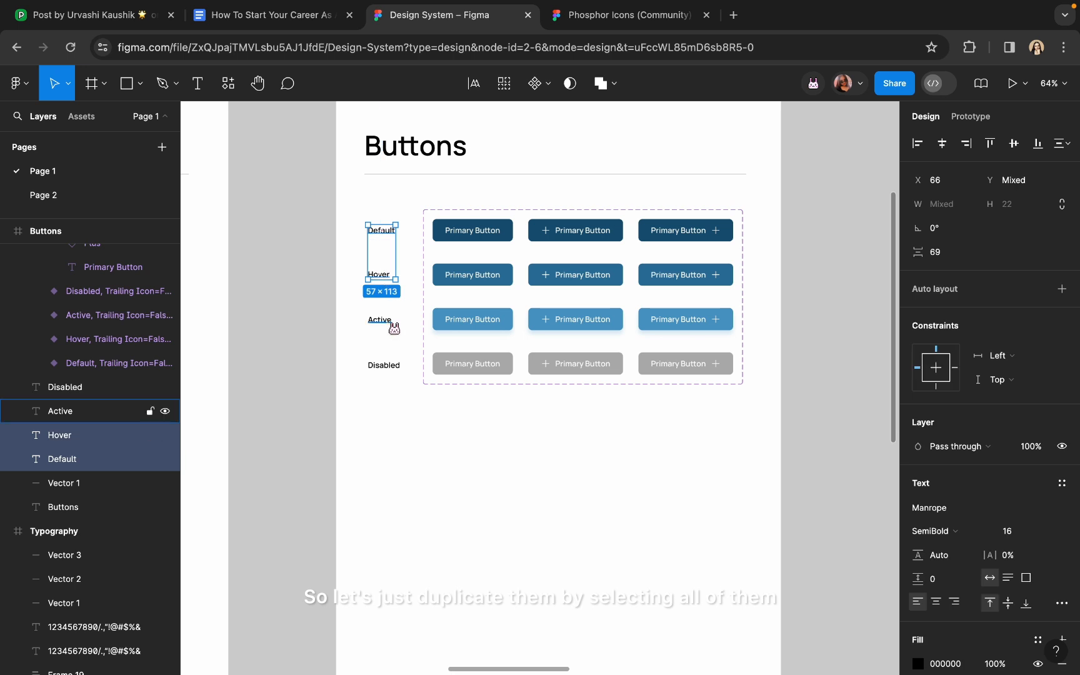
shift+click(388, 324)
shift+click(394, 372)
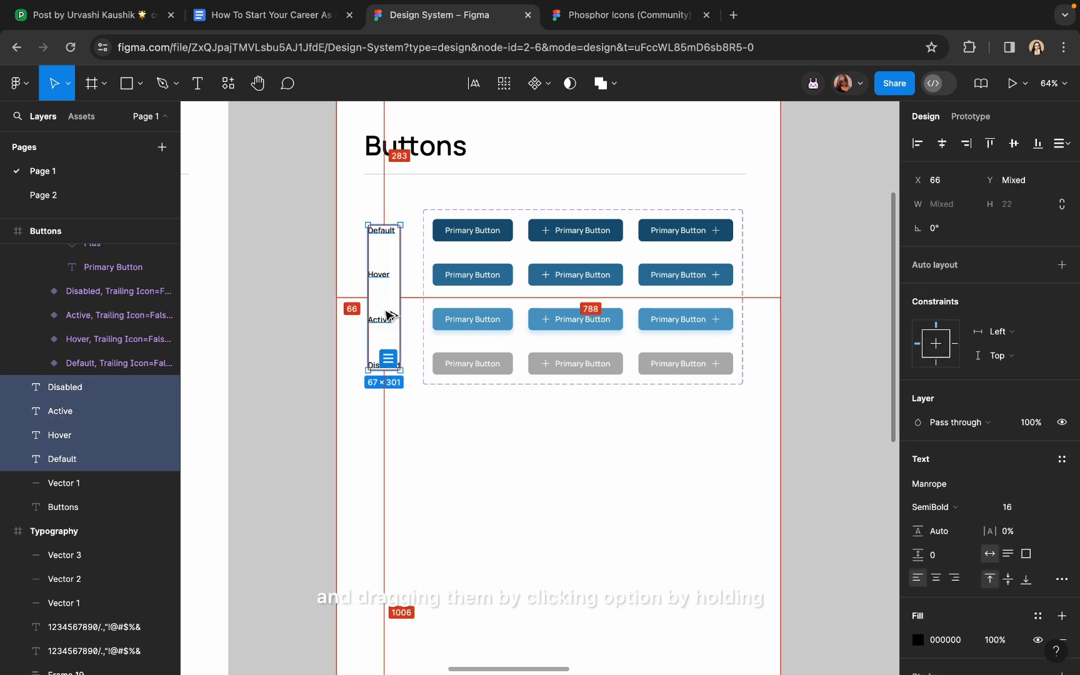
key(alt)
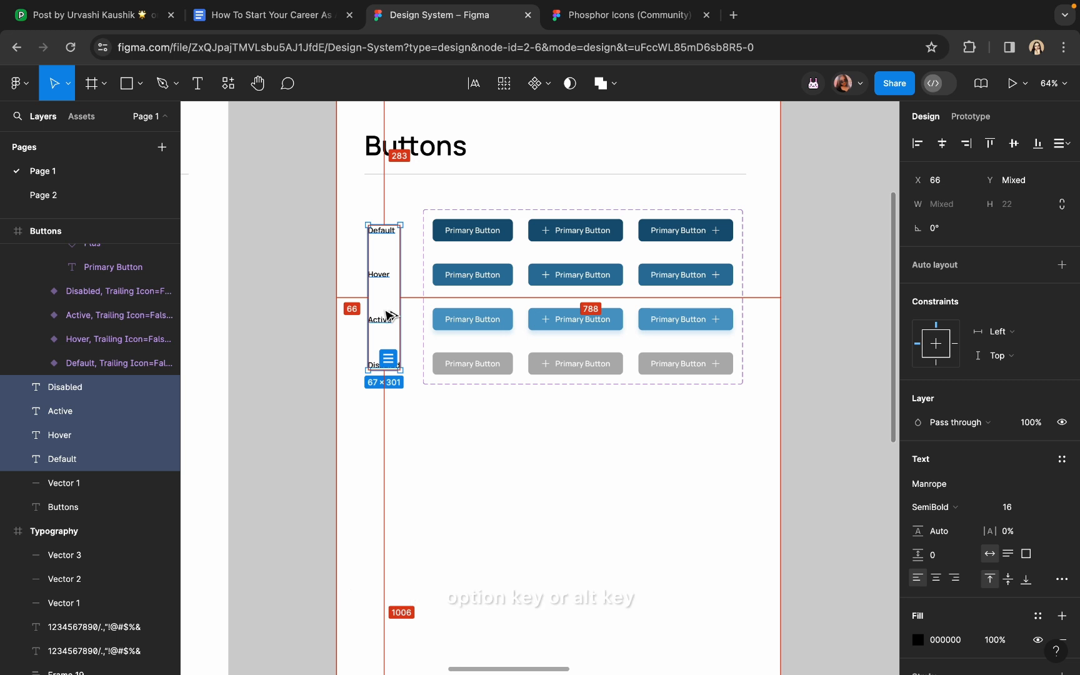
drag(390, 317, 405, 555)
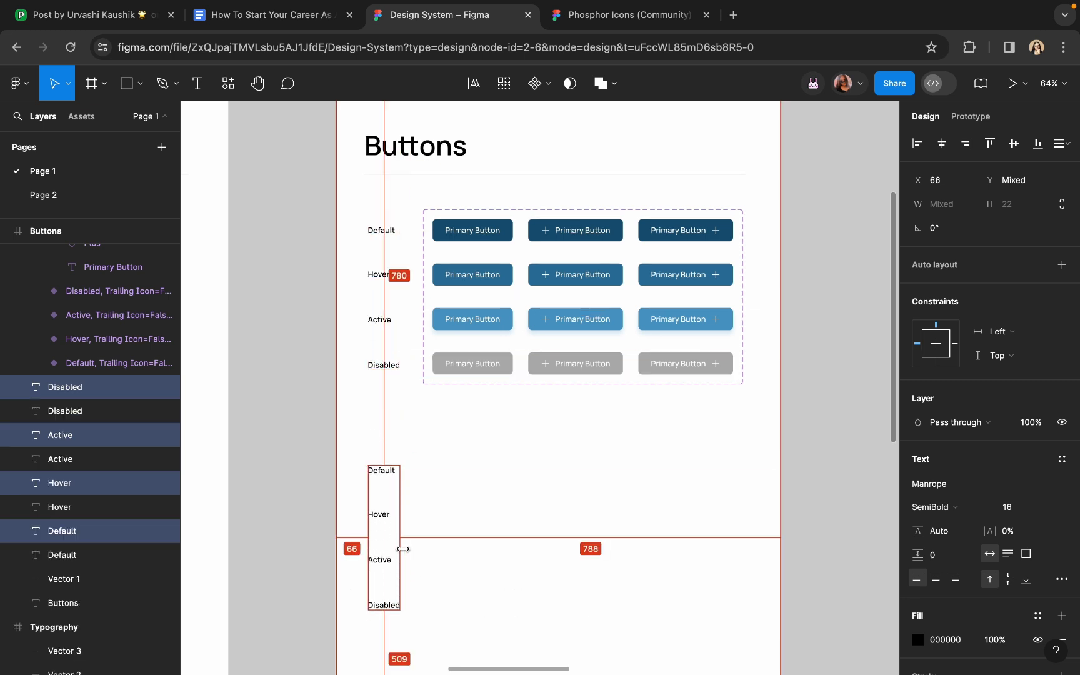
click(299, 456)
scroll(468, 212, down, 2)
Copy the three Default primary buttons down beside the new Default label
click(481, 193)
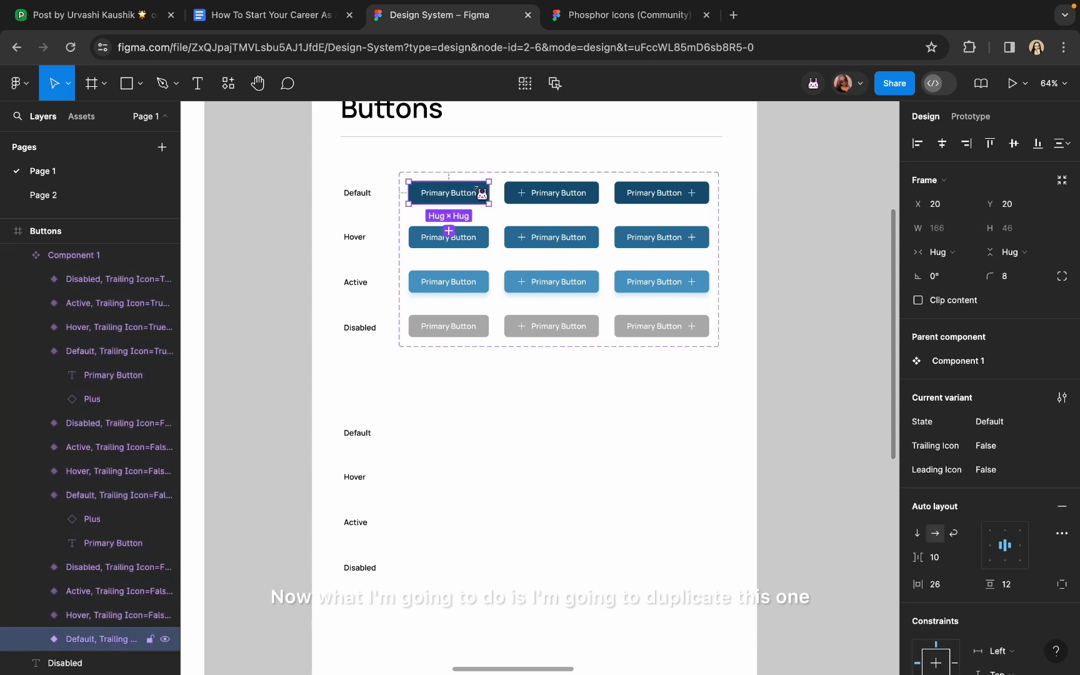
shift+click(563, 195)
shift+click(654, 194)
drag(654, 195, 639, 436)
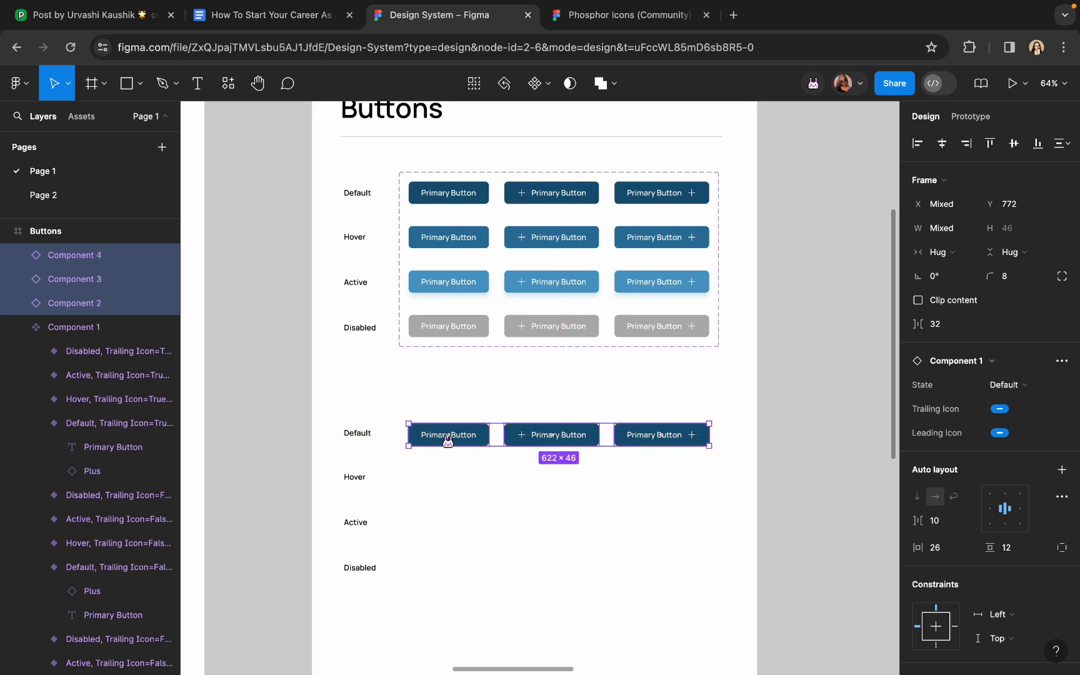
Detach the three copied buttons from the main component
right_click(446, 437)
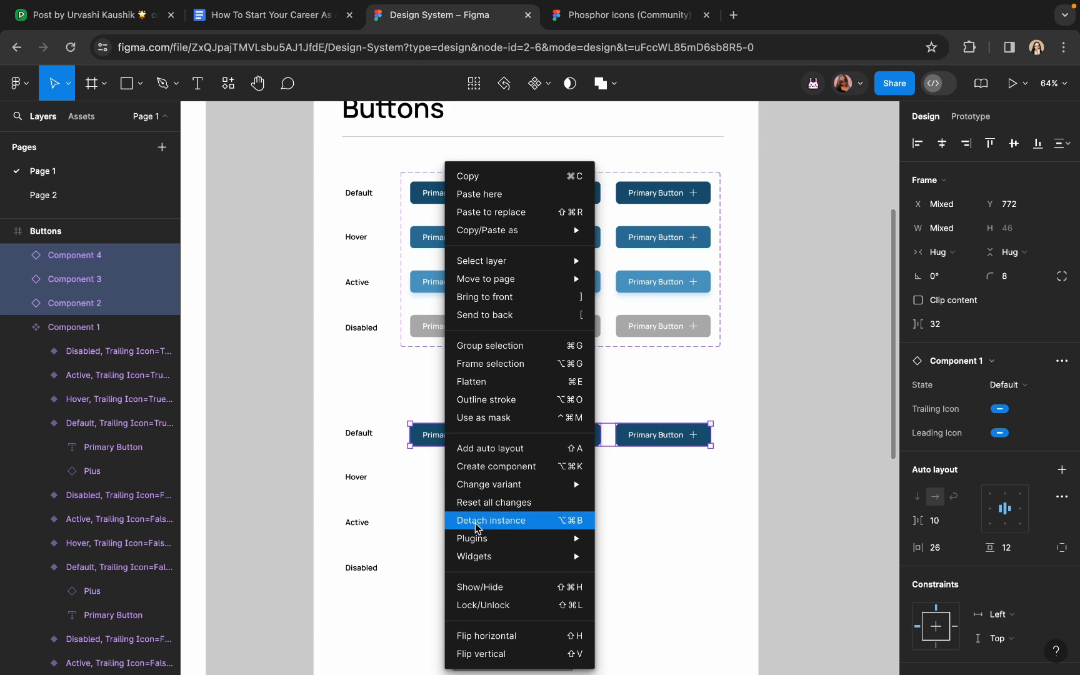
click(534, 520)
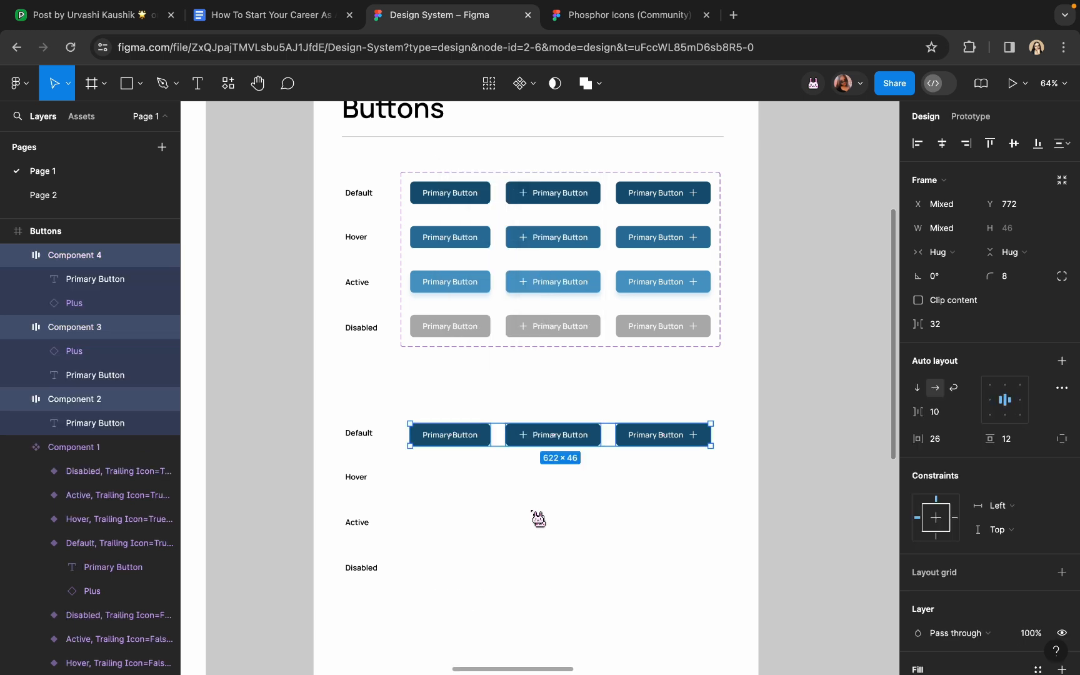
scroll(414, 475, up, 5)
click(457, 423)
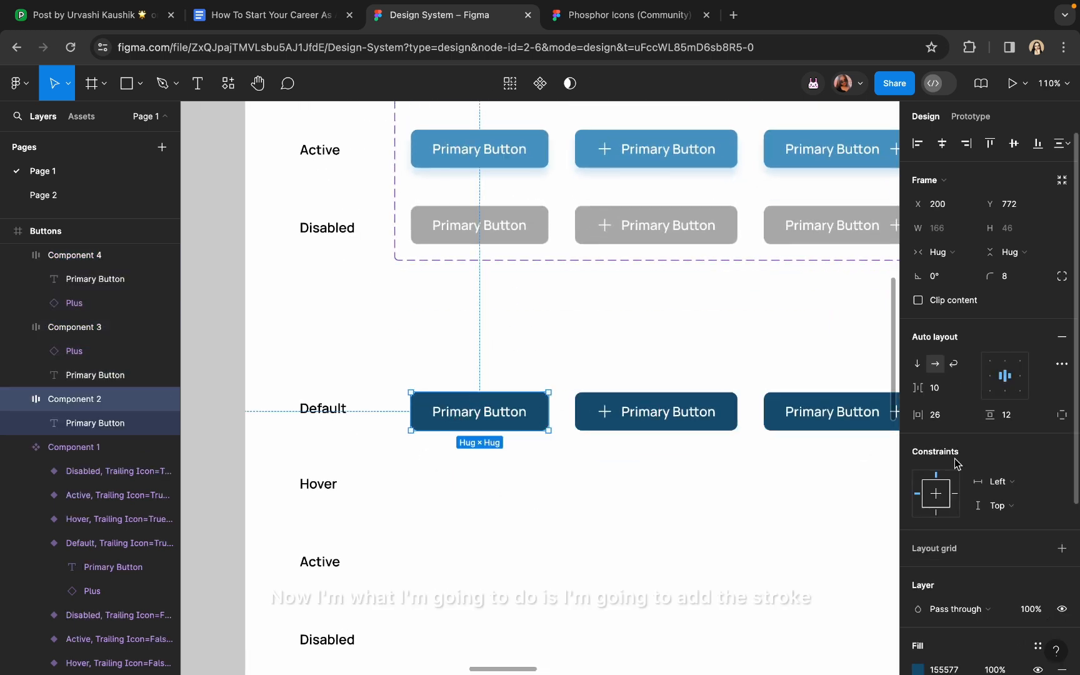
Outline the first button: 155577 border, no fill, and a 155577 label
scroll(962, 466, down, 5)
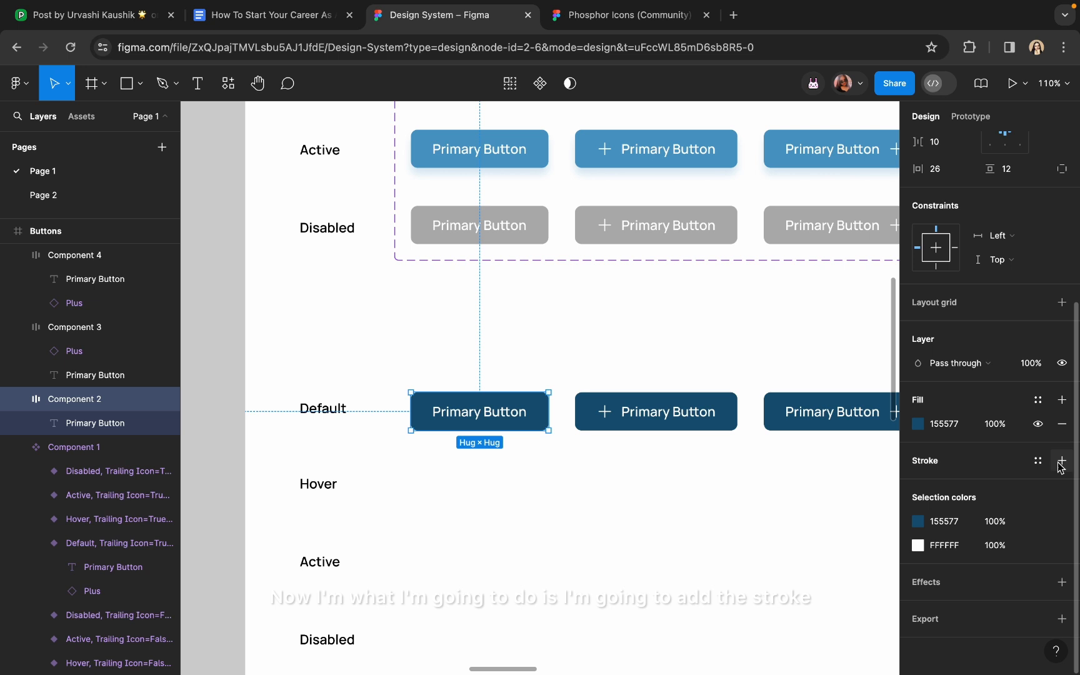
click(1061, 462)
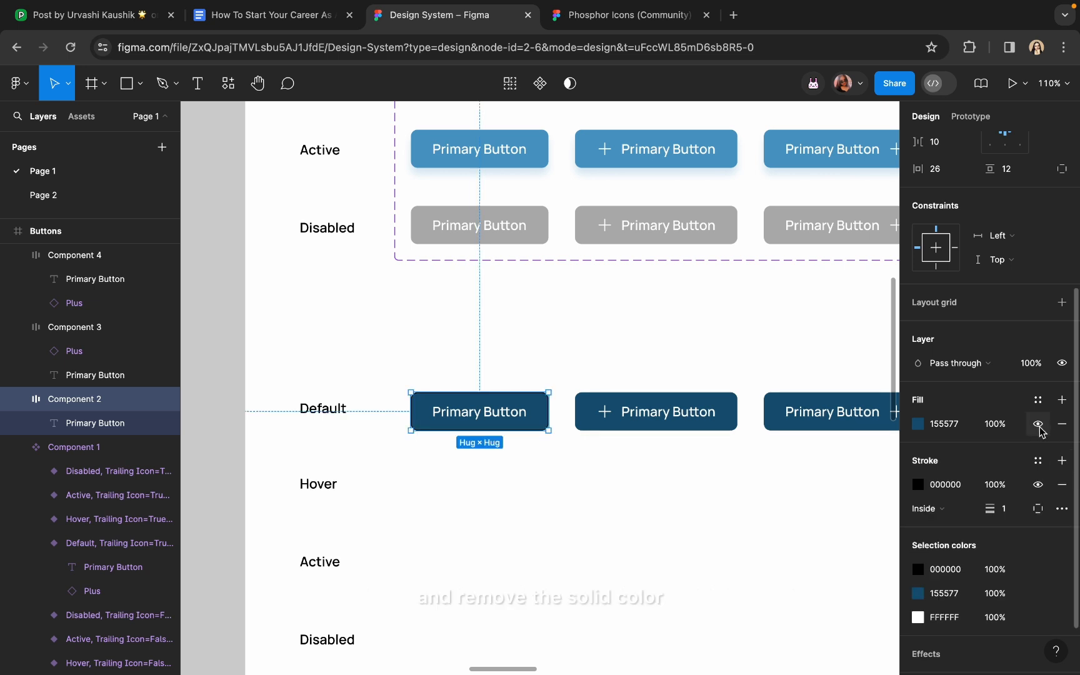
click(1038, 425)
click(918, 485)
click(828, 594)
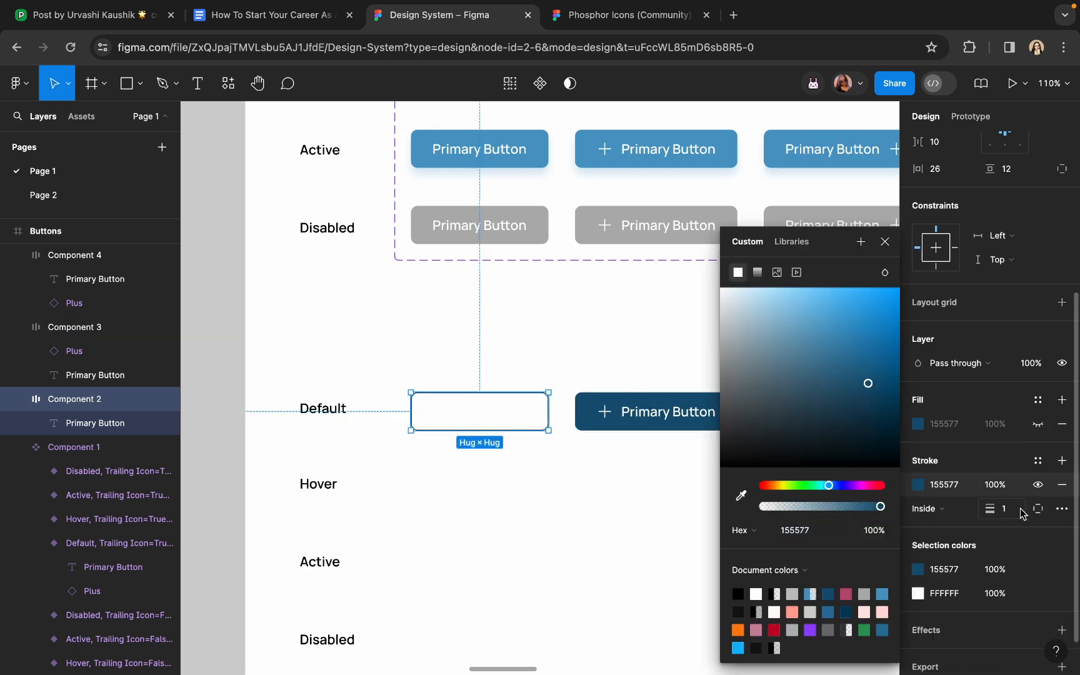
click(966, 513)
click(944, 491)
click(918, 593)
click(741, 496)
click(670, 399)
click(550, 493)
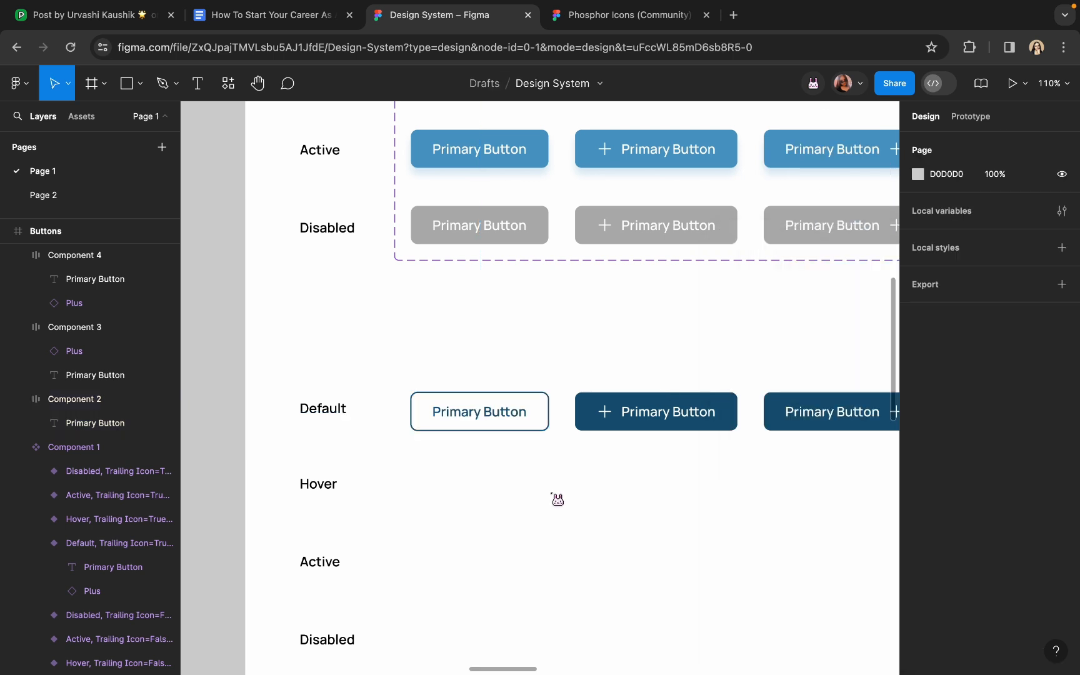
Outline the second button with a 1.5 blue 155577 border, no fill, and a blue label and icon
click(642, 431)
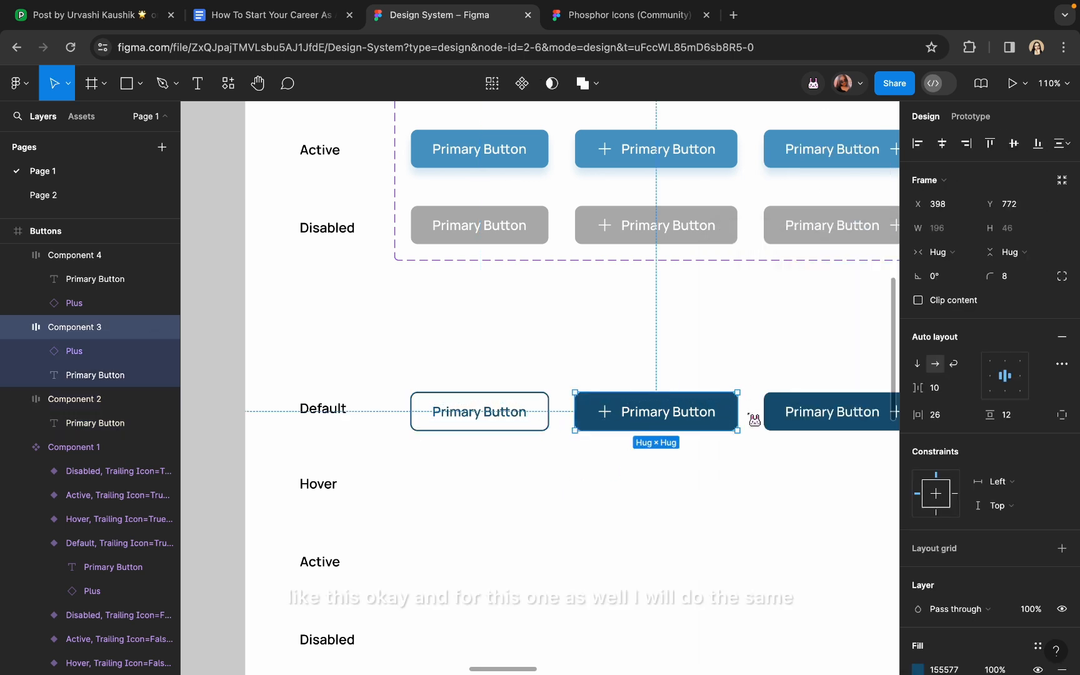
scroll(1031, 394, down, 5)
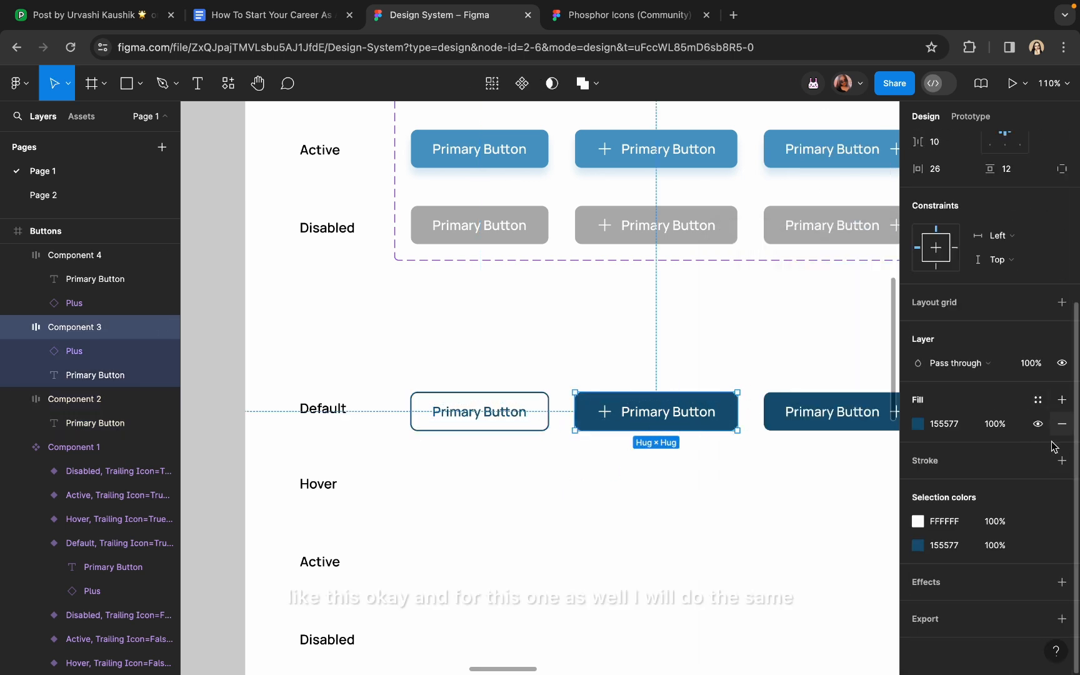
click(1059, 460)
click(918, 484)
click(741, 496)
click(677, 398)
click(1004, 508)
text(1.5)
click(1038, 424)
click(918, 569)
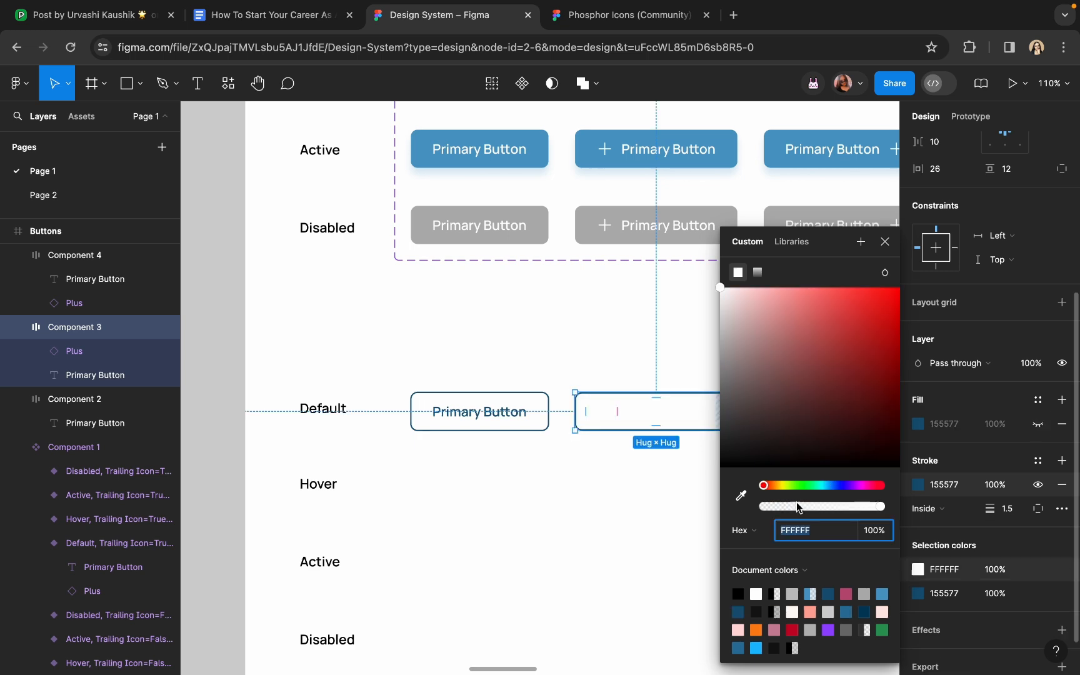
click(741, 496)
click(625, 253)
Replace the old third button with a copy of the outlined plus-icon button
scroll(625, 313, down, 5)
click(658, 369)
click(675, 332)
key(Delete)
click(563, 329)
drag(563, 329, 751, 329)
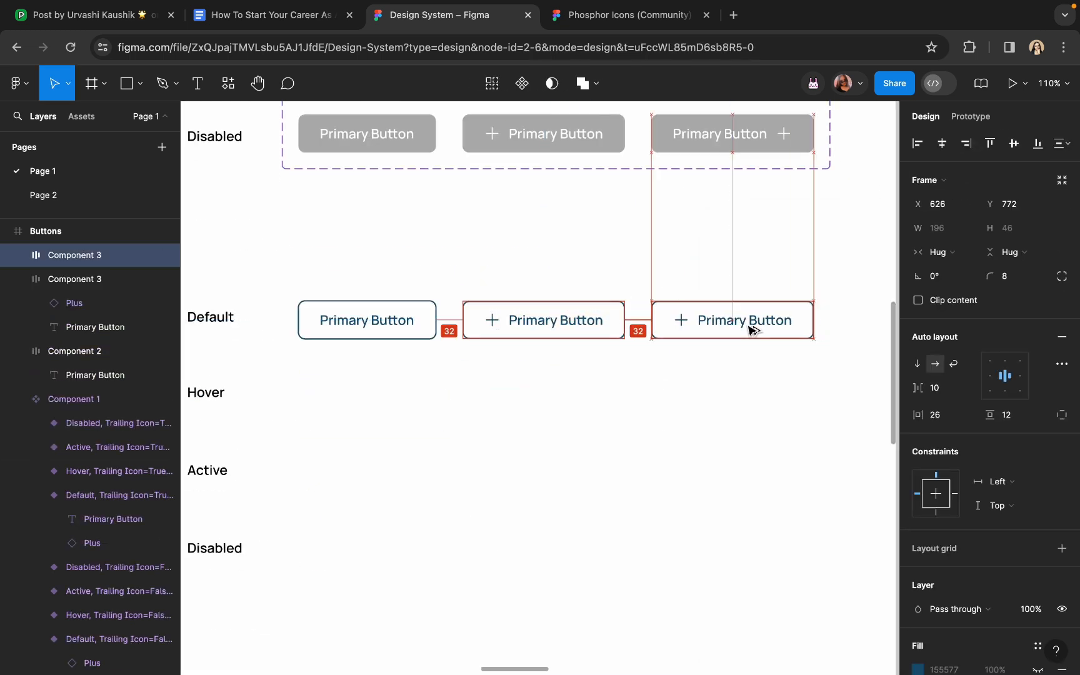
double_click(682, 322)
Move the third button's plus icon after its label and relabel the first button 'Secondary Button'
key(Right)
double_click(361, 326)
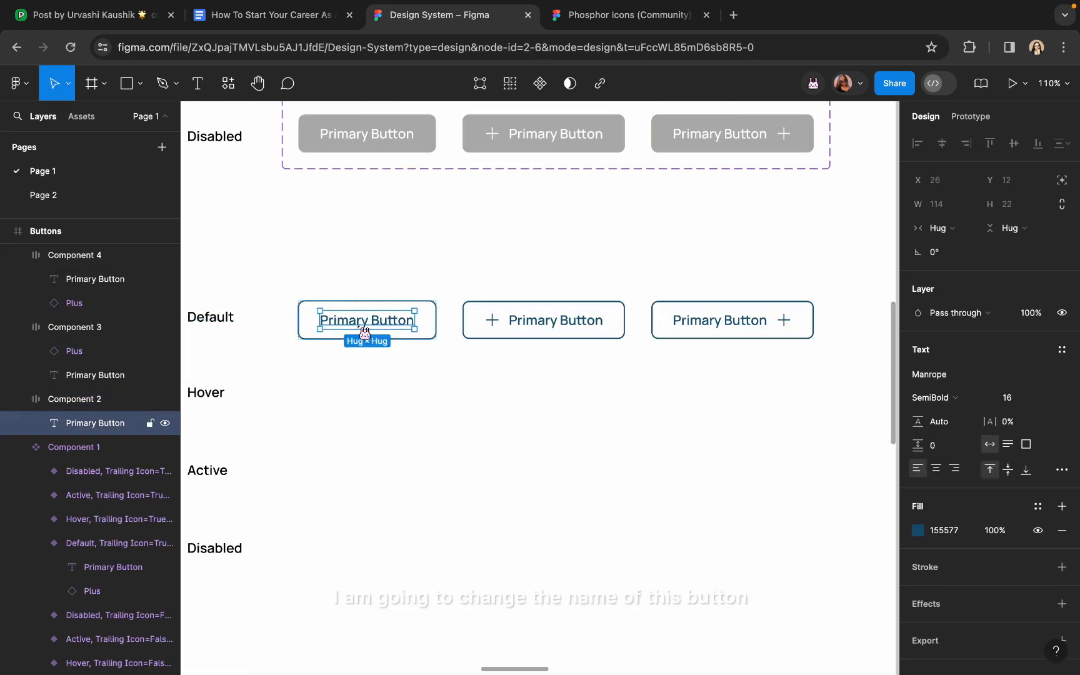
double_click(358, 325)
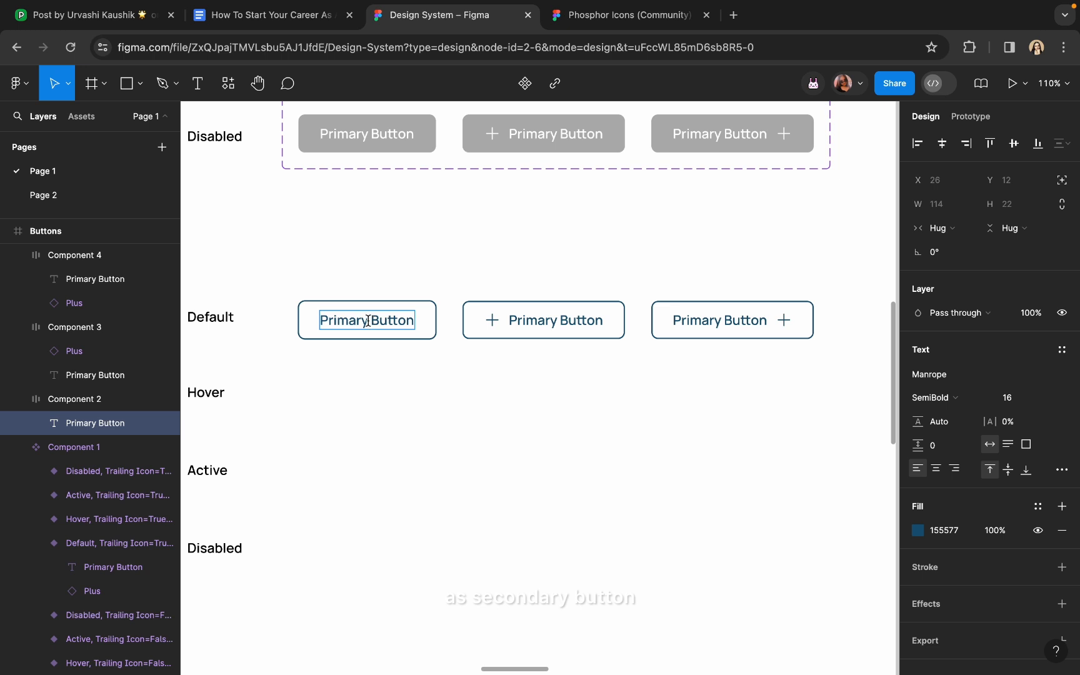
drag(367, 322, 333, 319)
text(Secondar)
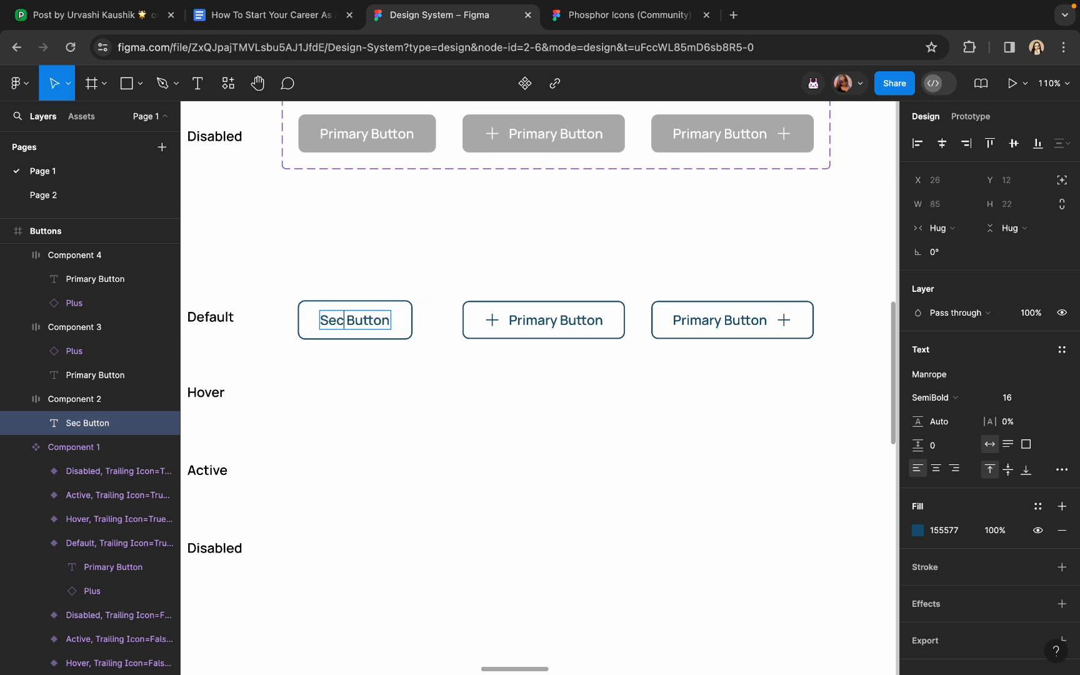
text(y)
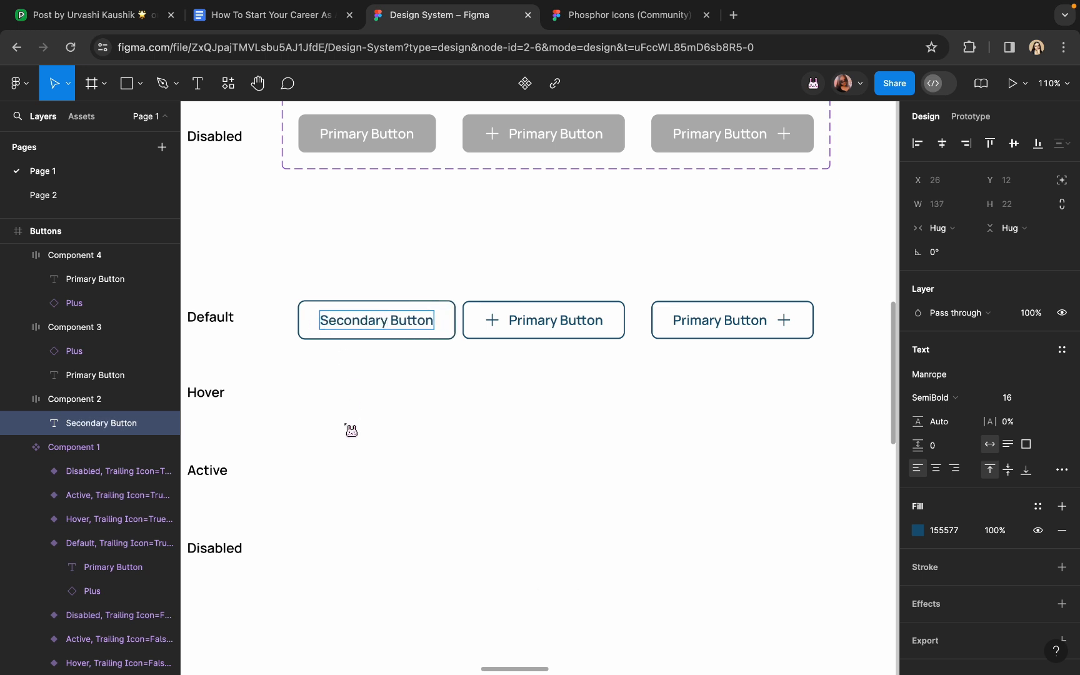
Change the second button's label from Primary to 'Secondary Button'
click(500, 328)
double_click(544, 320)
scroll(531, 317, up, 3)
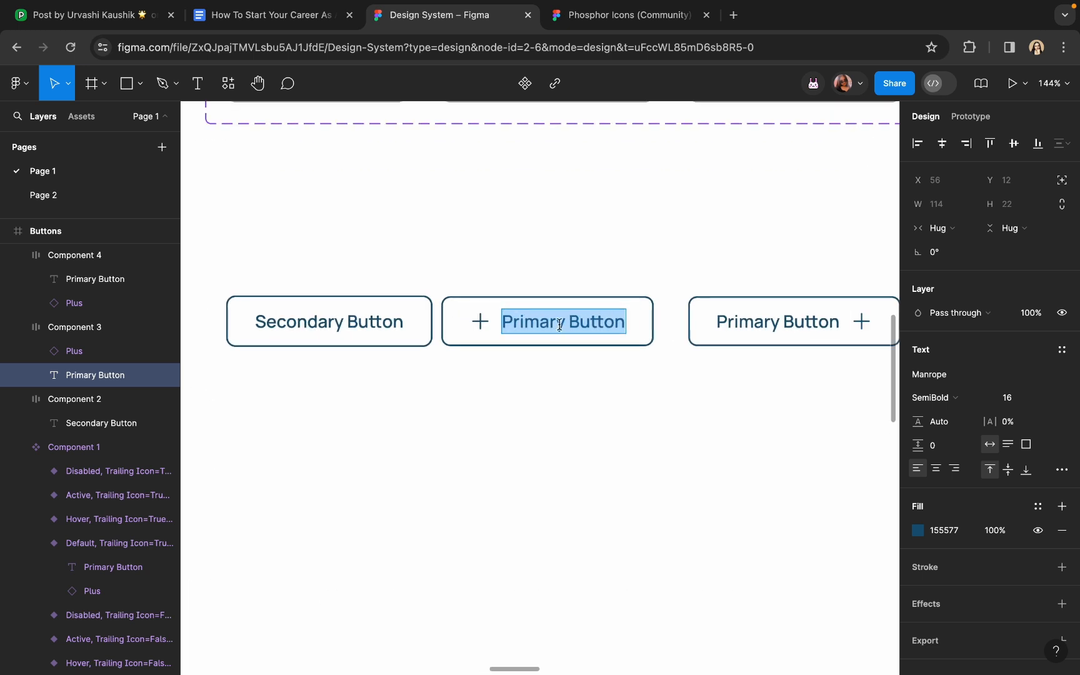
drag(566, 324, 496, 328)
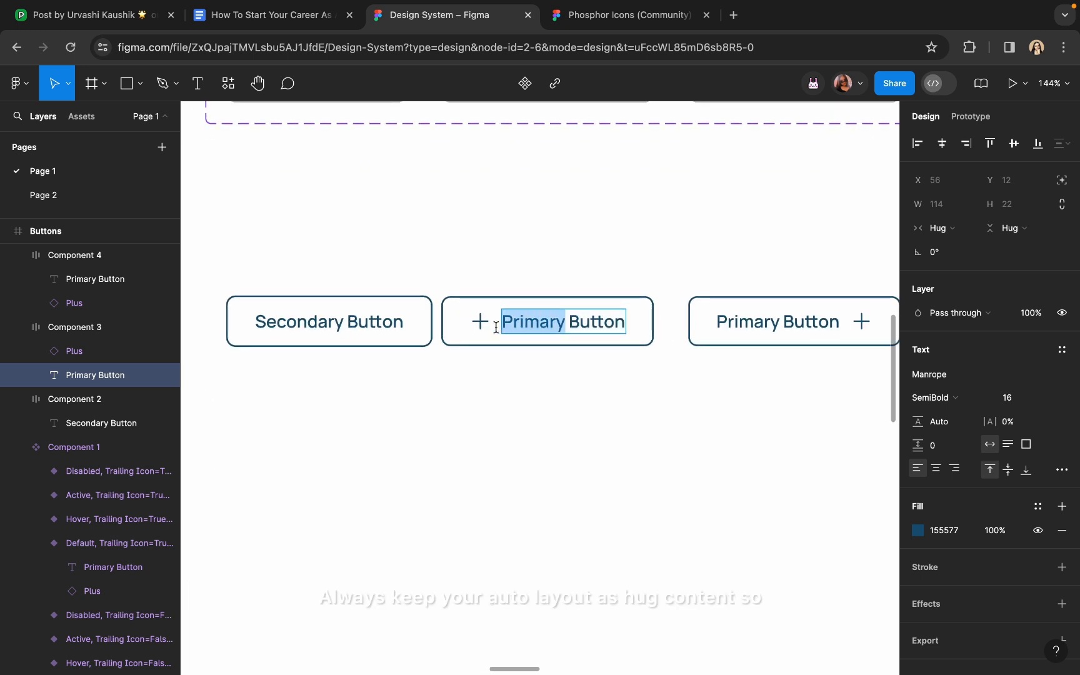
text(Second)
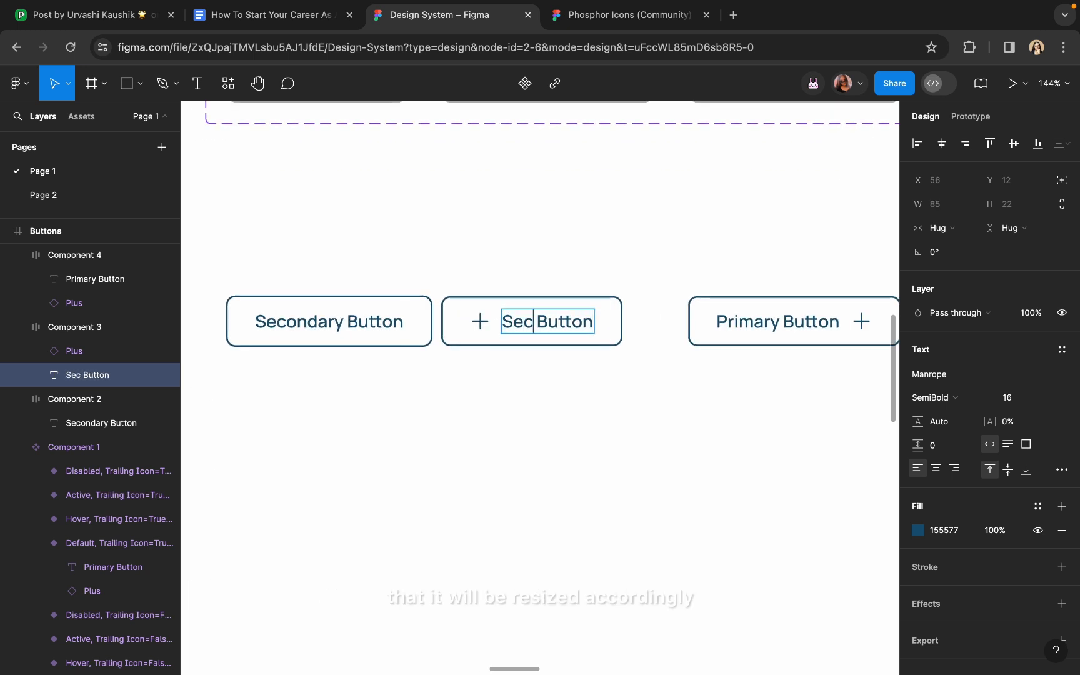
text(ary)
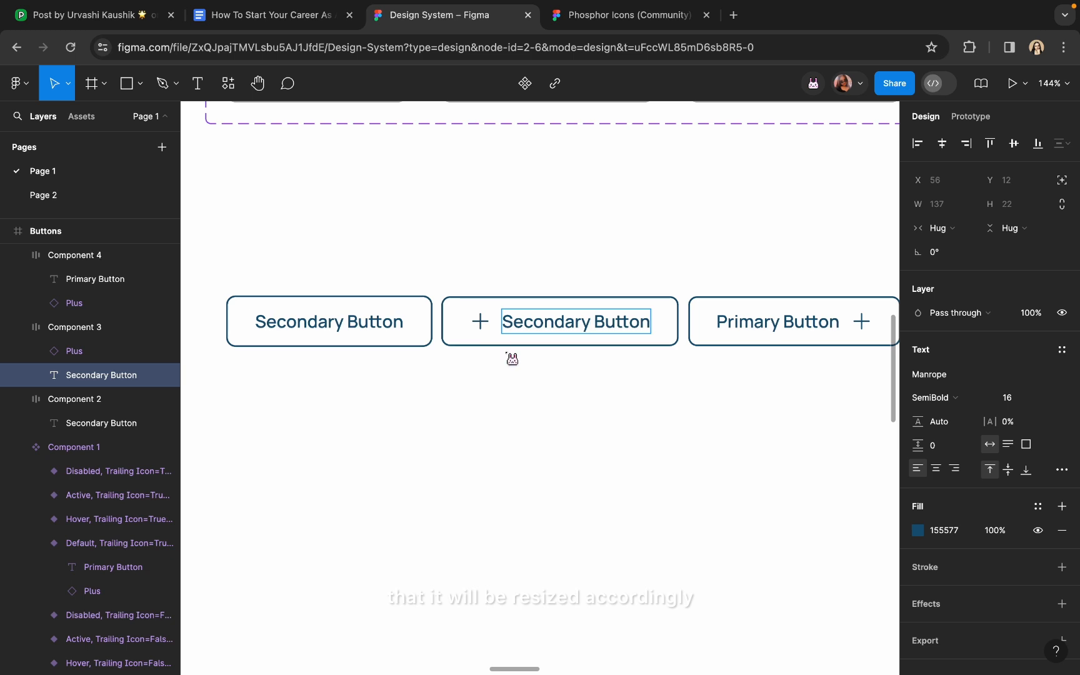
key(Escape)
Start replacing 'Primary' with 'Secondary' in the third button's label
scroll(639, 345, right, 3)
click(648, 321)
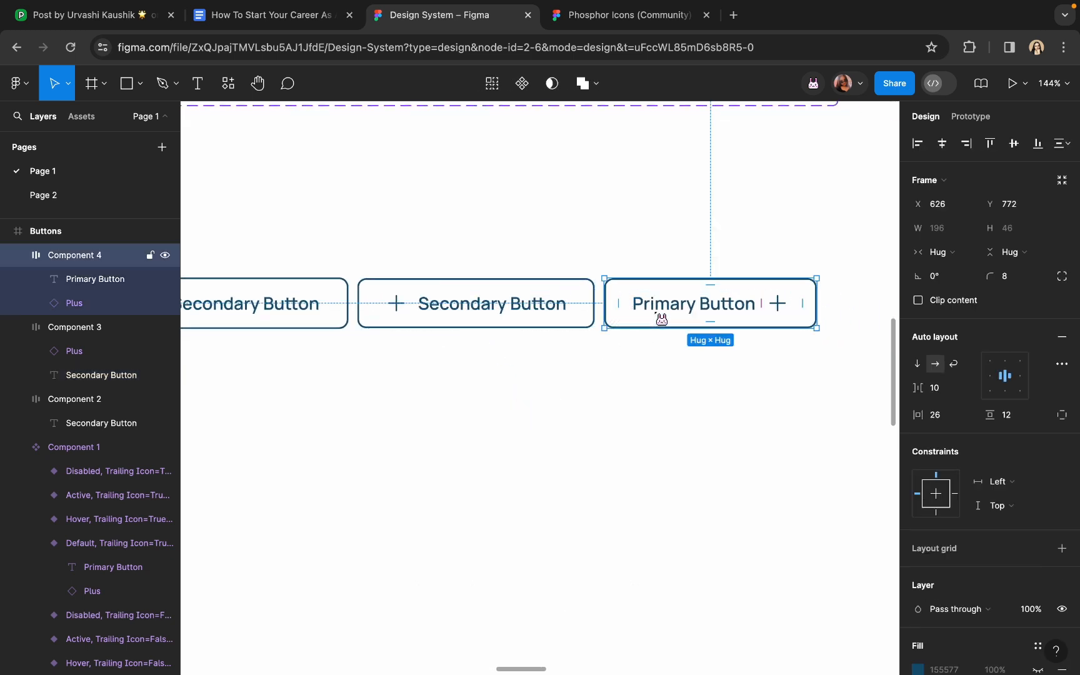
double_click(658, 304)
drag(687, 305, 619, 306)
text(Secod)
key(BackSpace)
Finish the third button's label as 'Secondary Button' and exit text editing
text(ndary)
key(Escape)
key(Escape)
scroll(569, 347, down, 6)
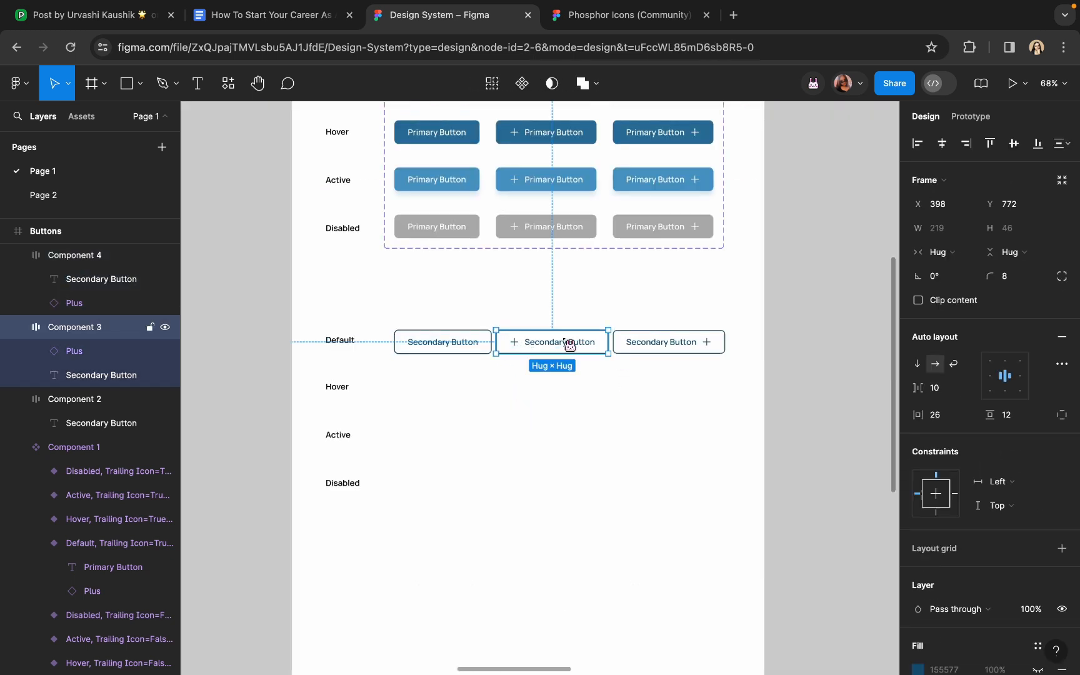
key(Escape)
Lengthen the divider line under the title to 953 px
click(491, 201)
drag(661, 193, 690, 192)
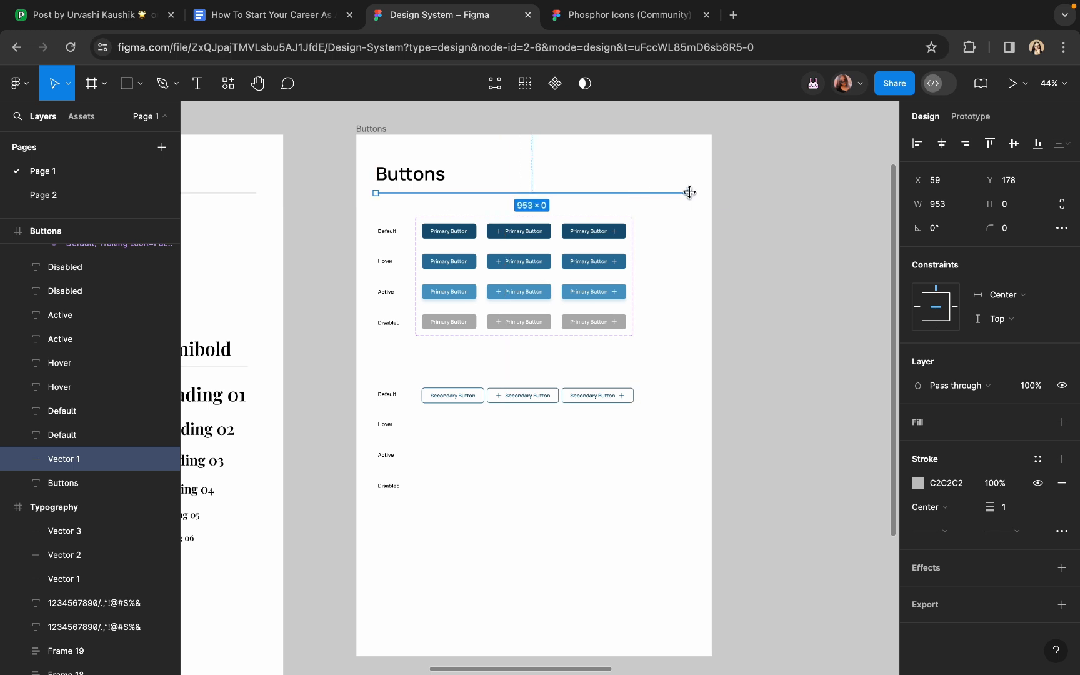
click(545, 381)
Shift the third Secondary Button right so all three buttons sit 32 apart
click(534, 395)
shift+click(600, 398)
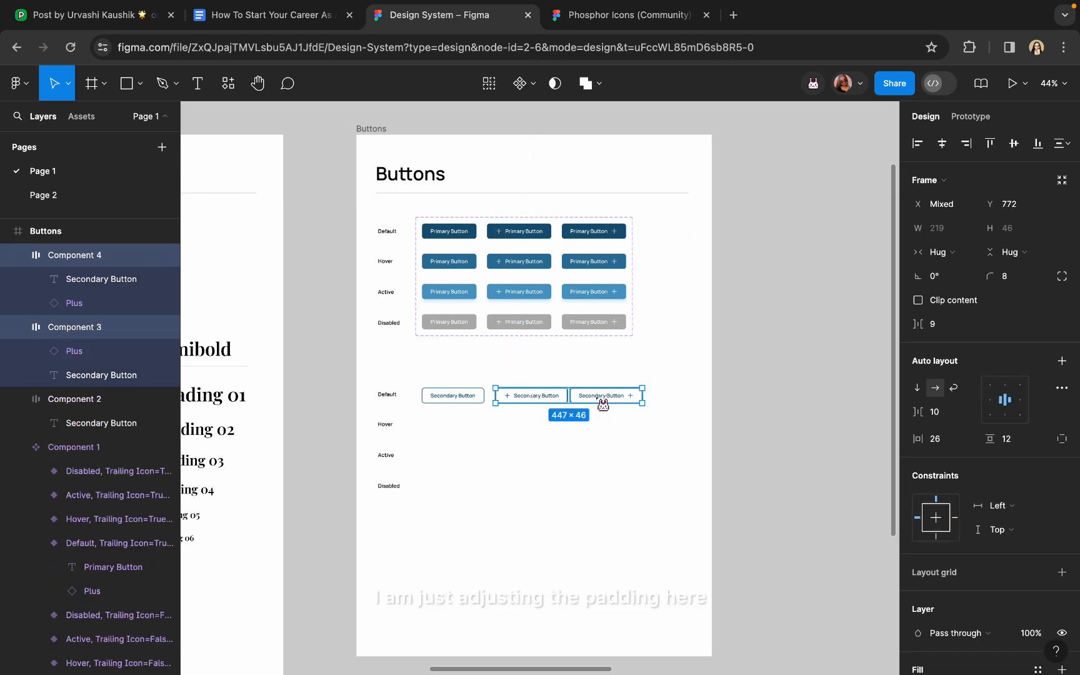
key(alt)
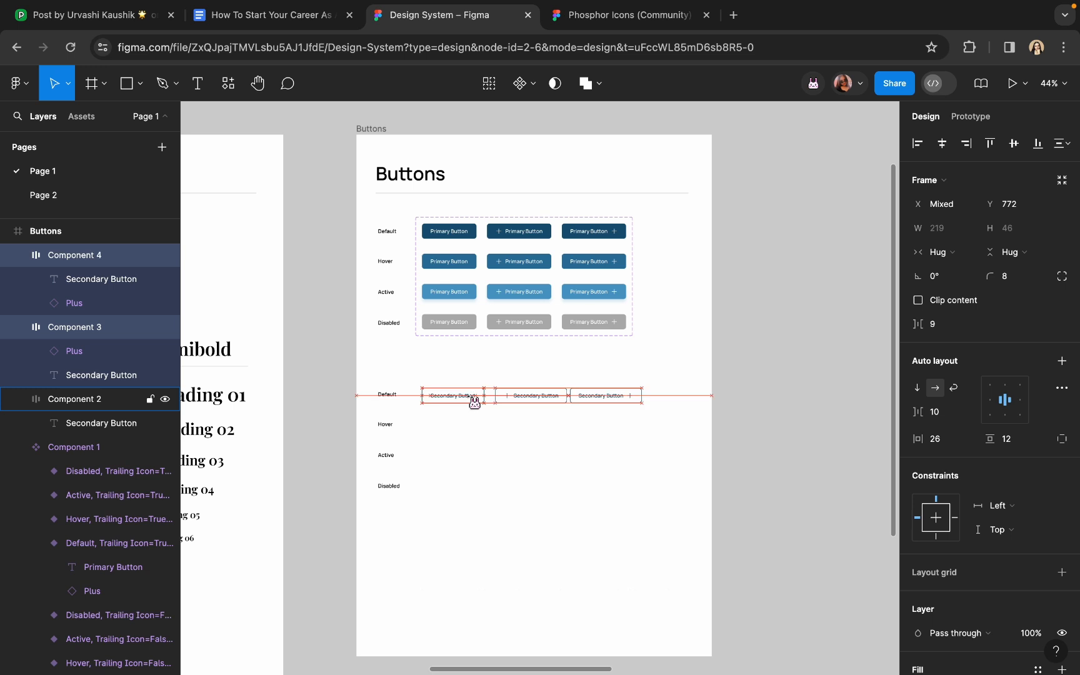
click(617, 404)
scroll(618, 404, up, 3)
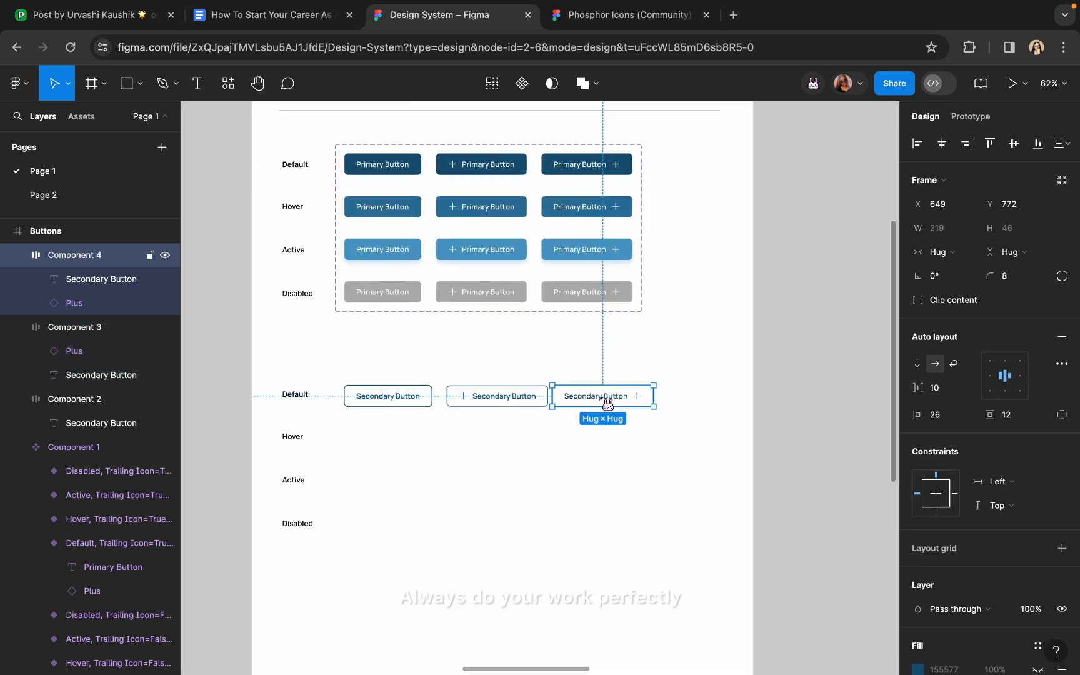
drag(607, 403, 614, 402)
scroll(535, 450, left, 2)
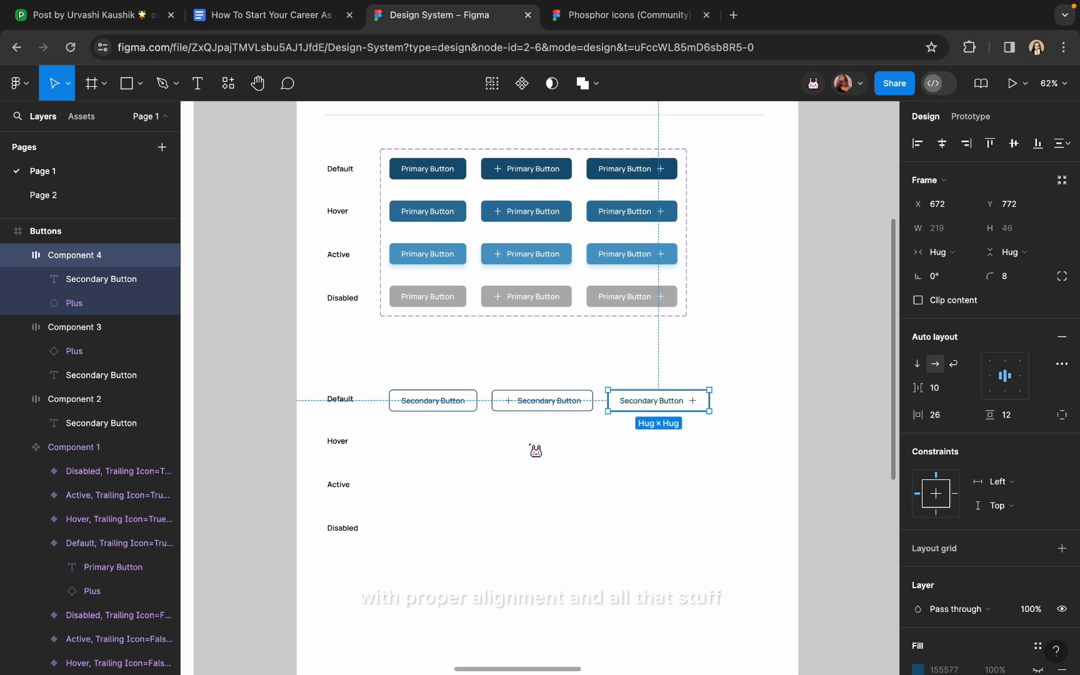
click(497, 446)
scroll(521, 460, down, 1)
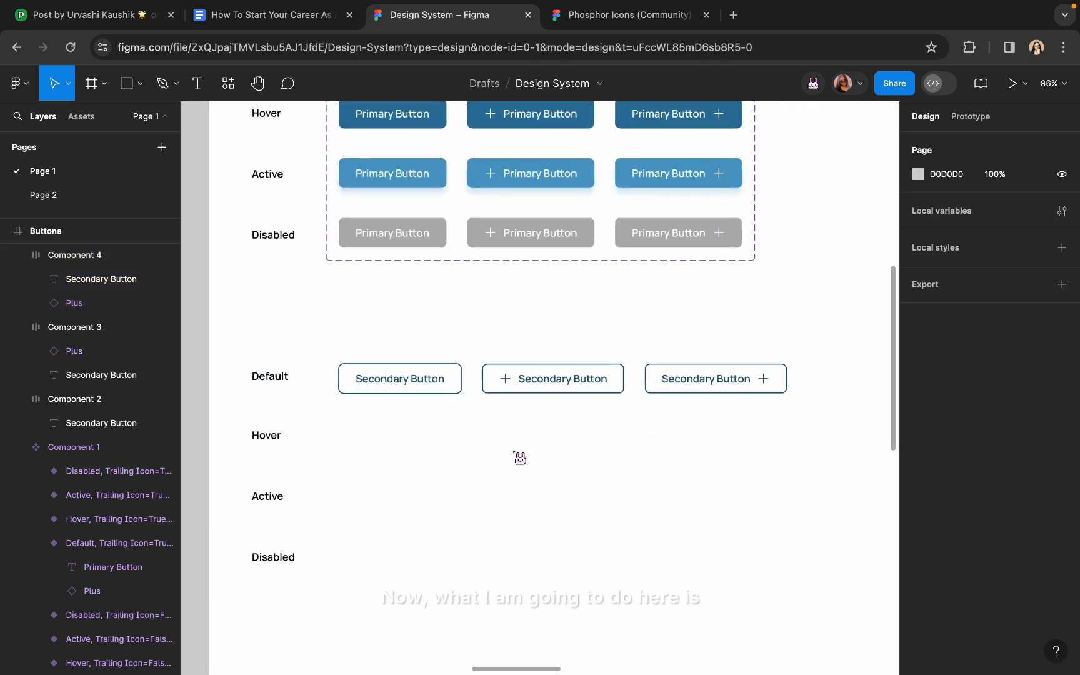
scroll(461, 430, up, 5)
scroll(426, 396, down, 3)
Combine the three Secondary Buttons into a component set extended down across all state rows
click(423, 391)
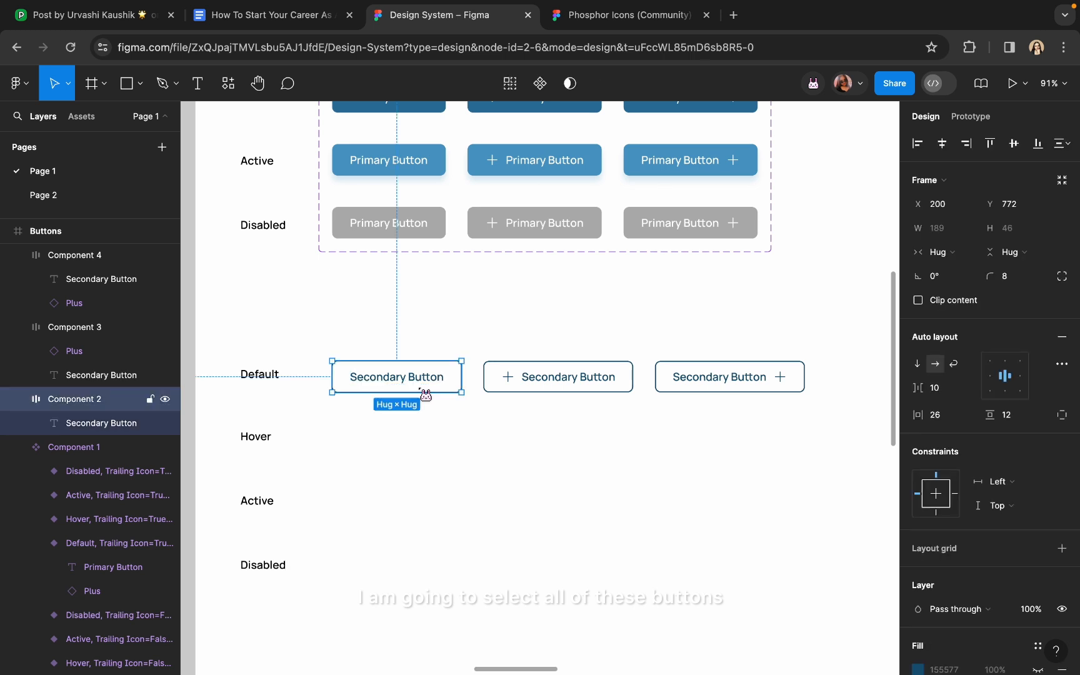
shift+click(535, 378)
shift+click(687, 378)
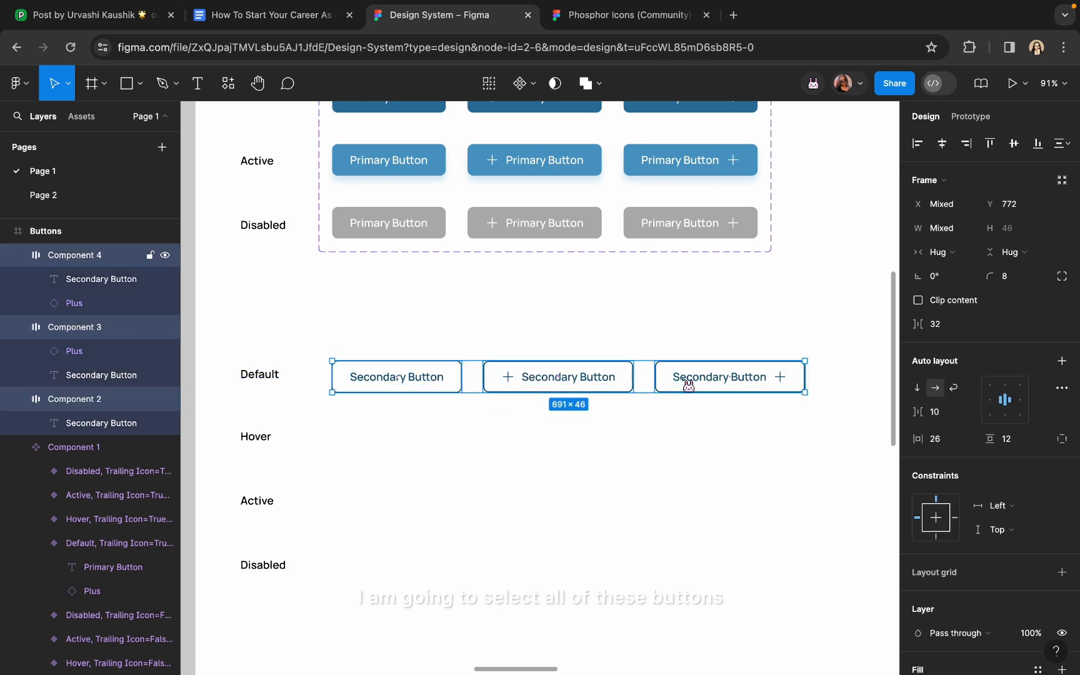
click(525, 83)
click(528, 159)
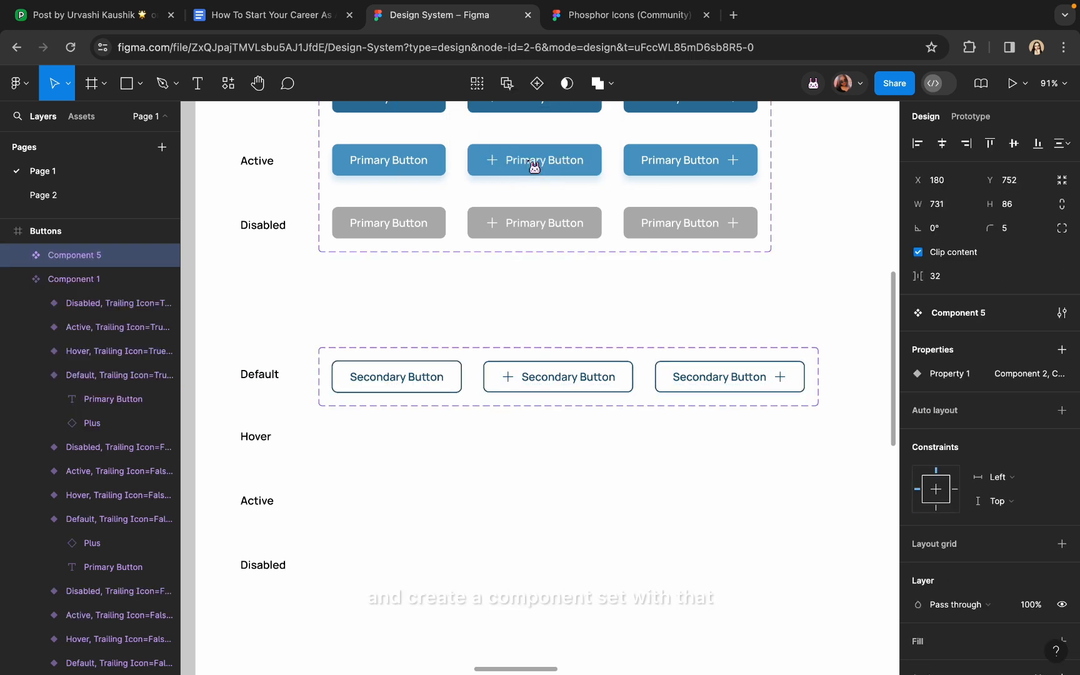
drag(428, 414, 433, 593)
click(249, 622)
Rename the set's variant property to State and set the first variant to Default
click(442, 395)
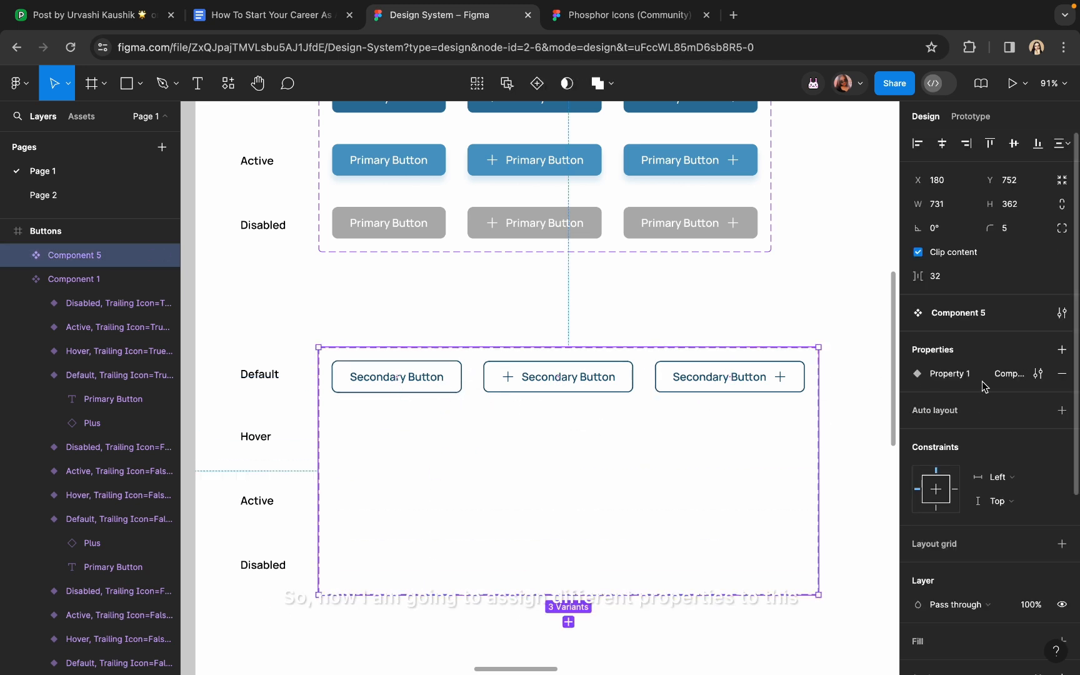
double_click(944, 375)
text(Stat)
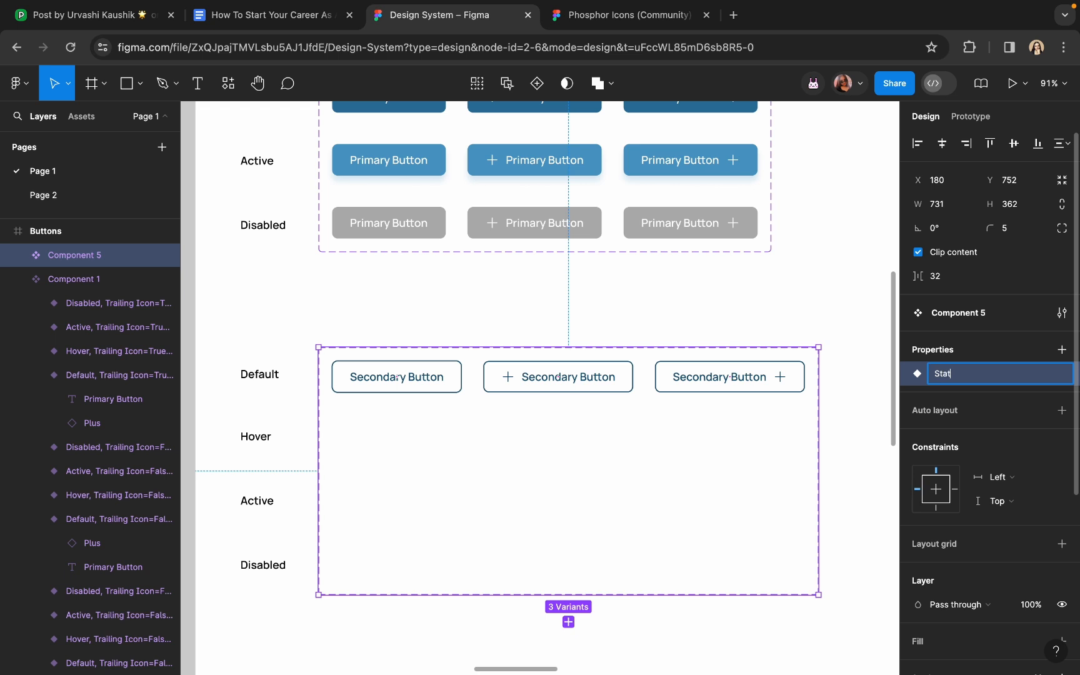
text(e)
key(Return)
click(386, 390)
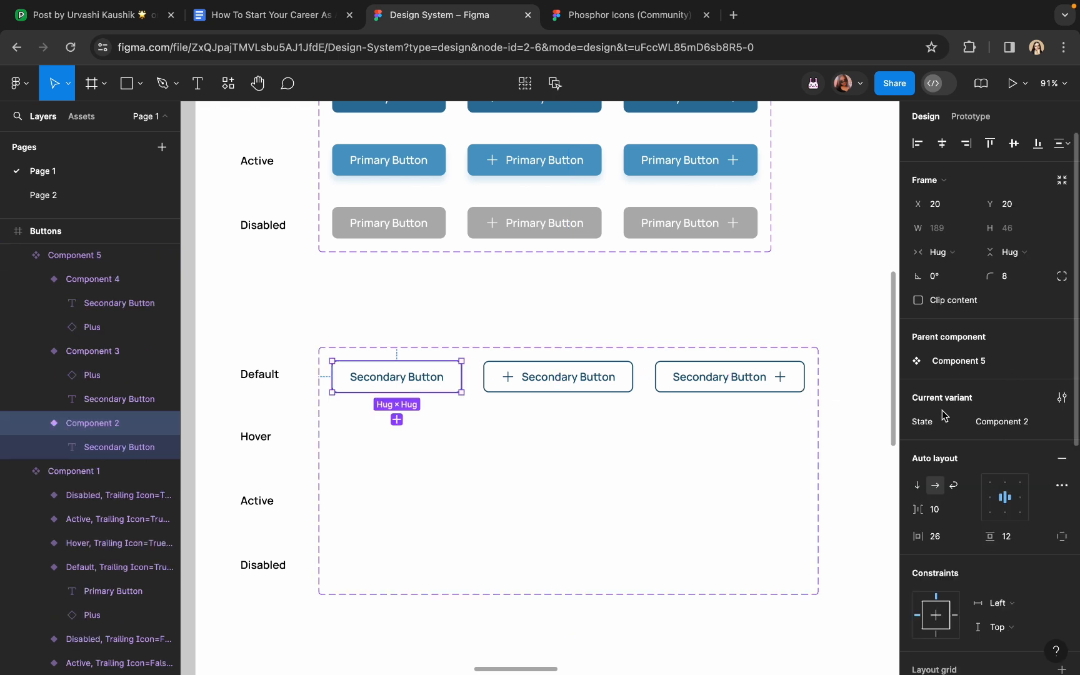
click(994, 428)
text(Def)
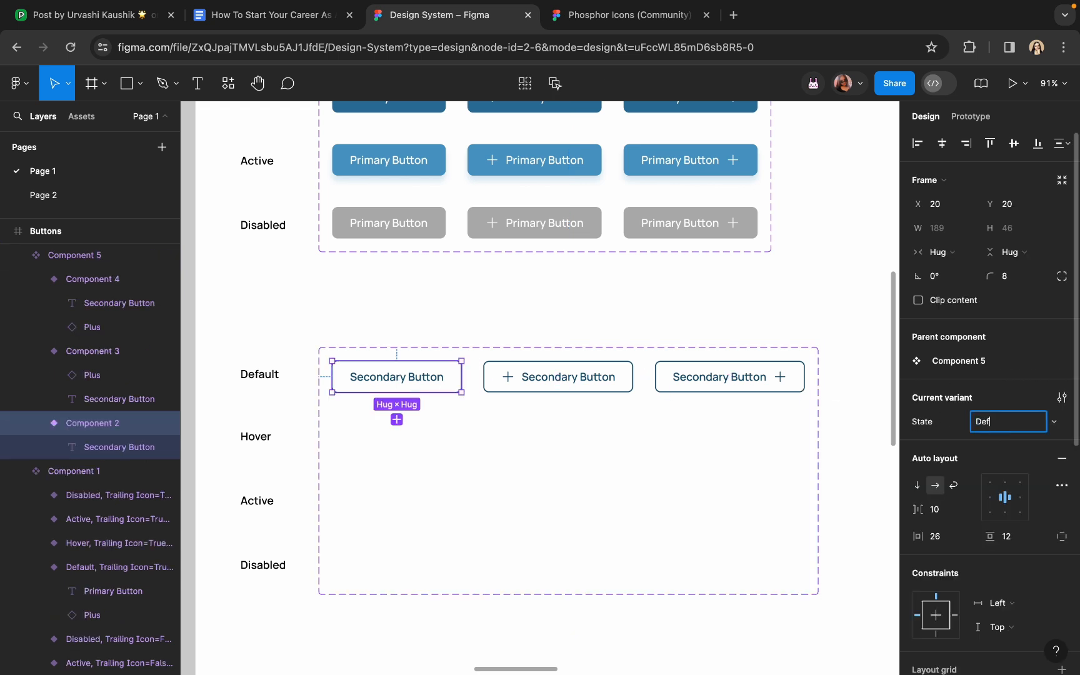
text(ault)
key(Return)
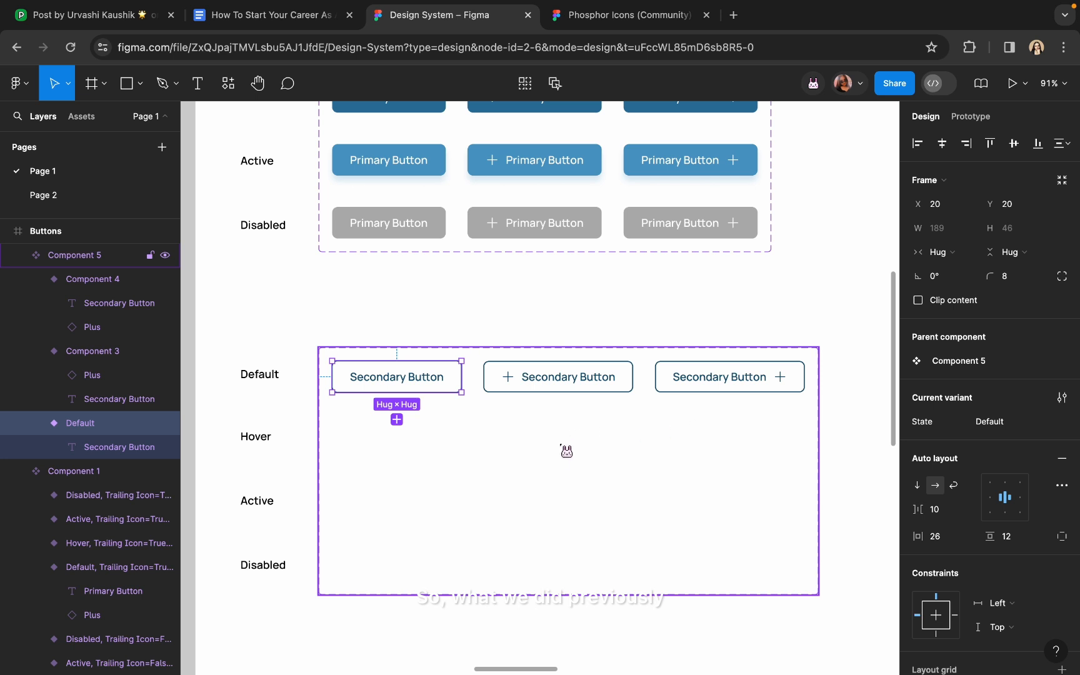
click(567, 451)
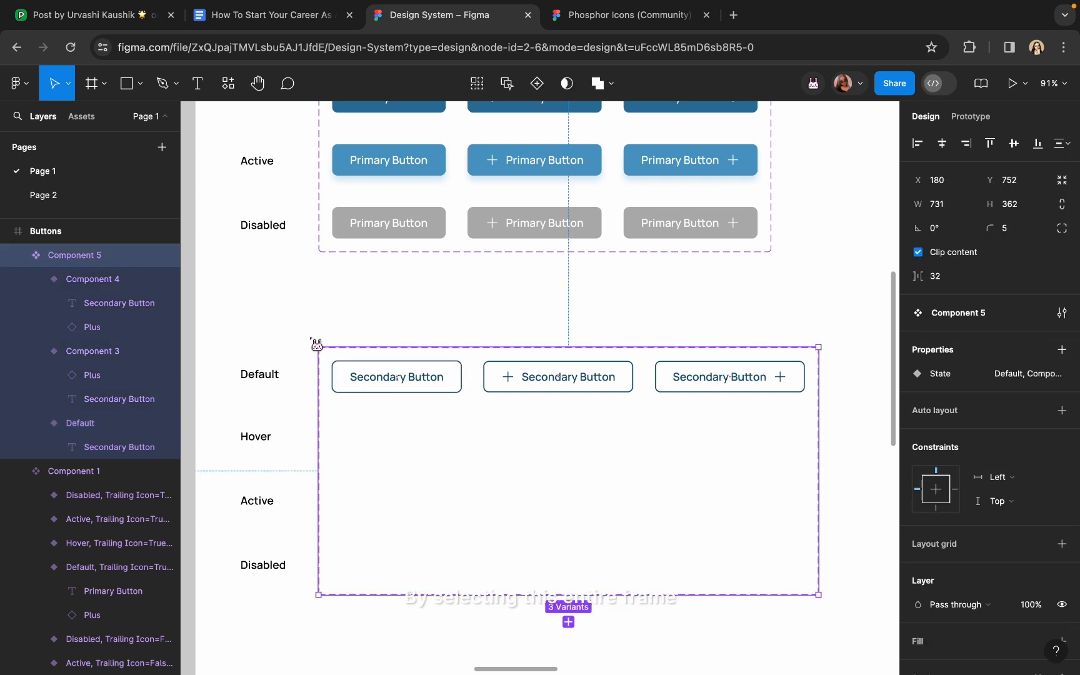
Create a Leading Icon variant property with the value True on the secondary set
click(1061, 350)
click(1001, 400)
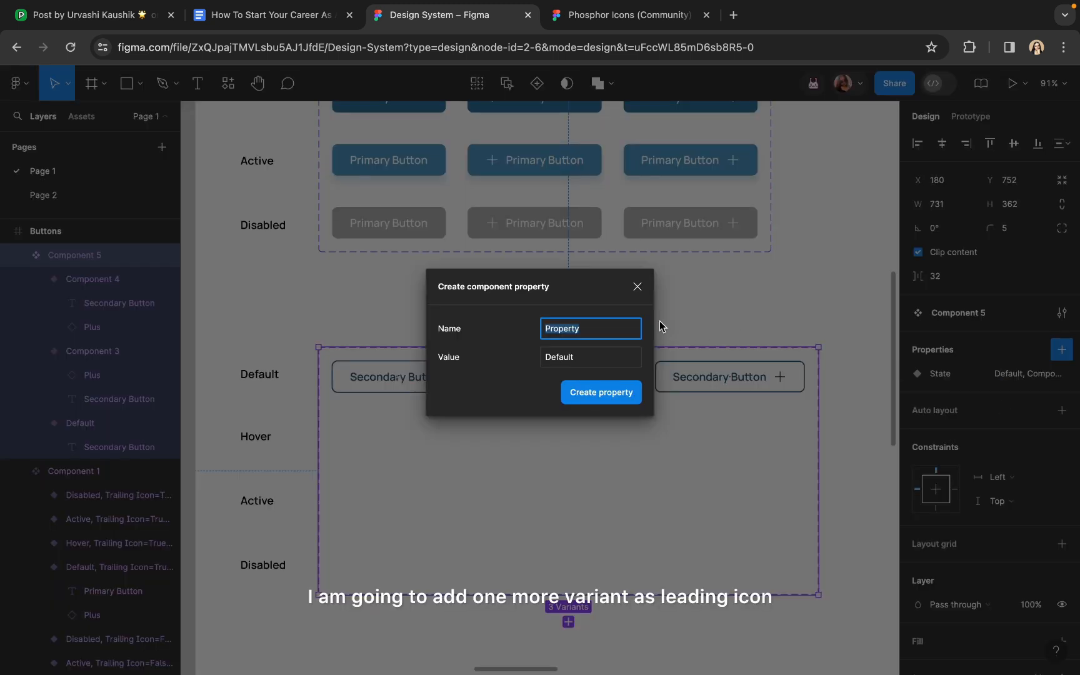
text(Leading Icon)
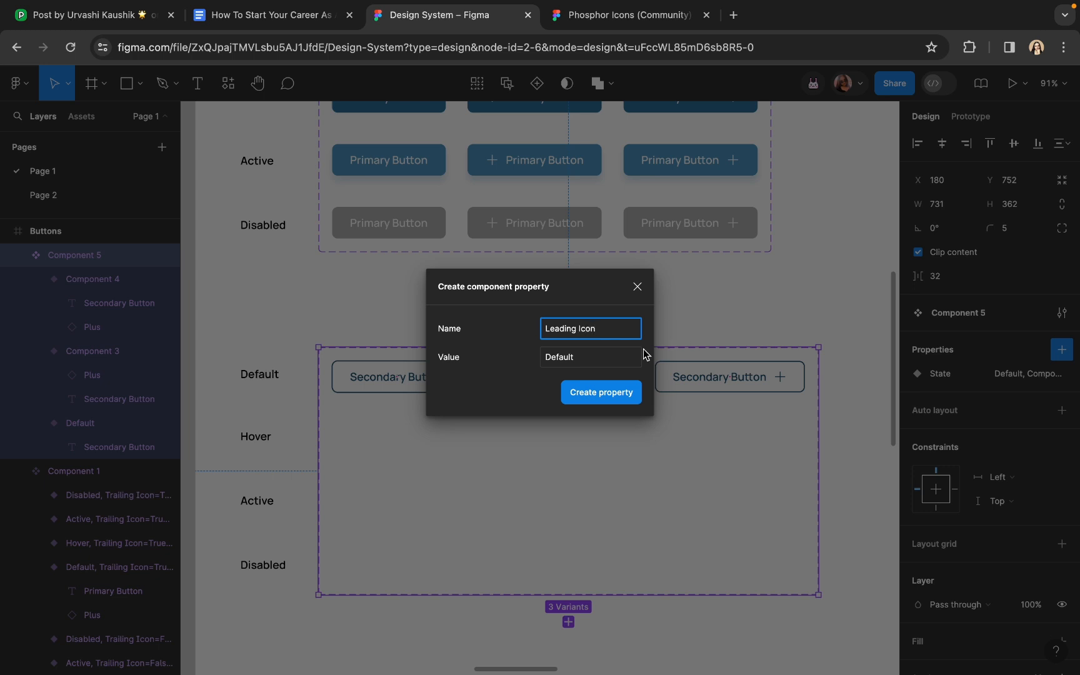
click(598, 356)
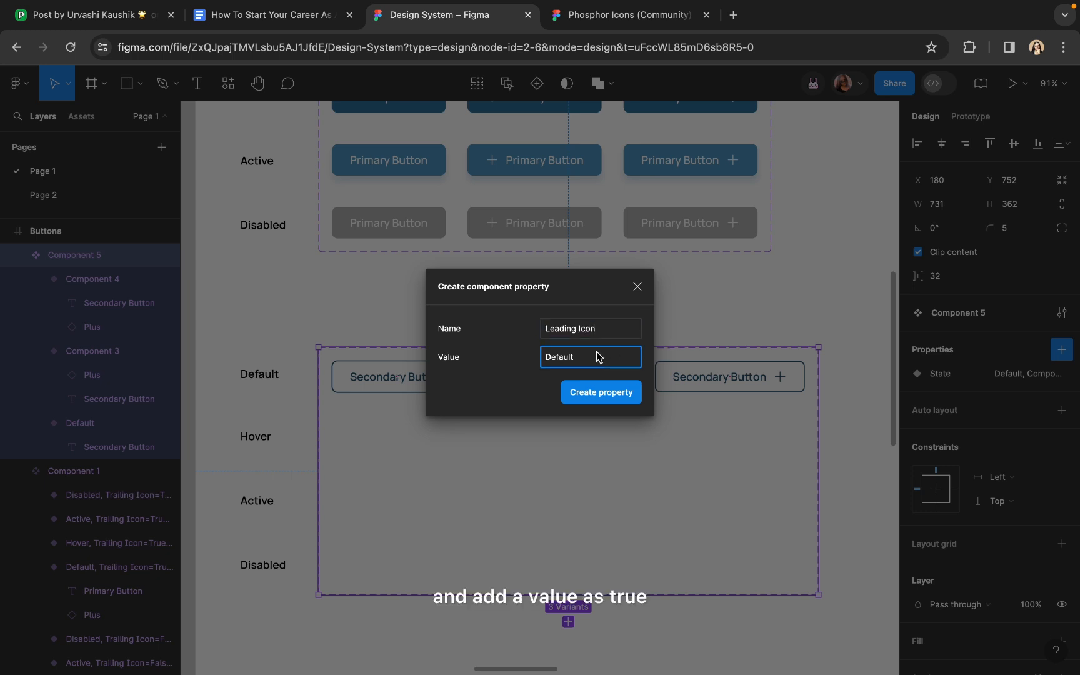
drag(572, 363, 538, 362)
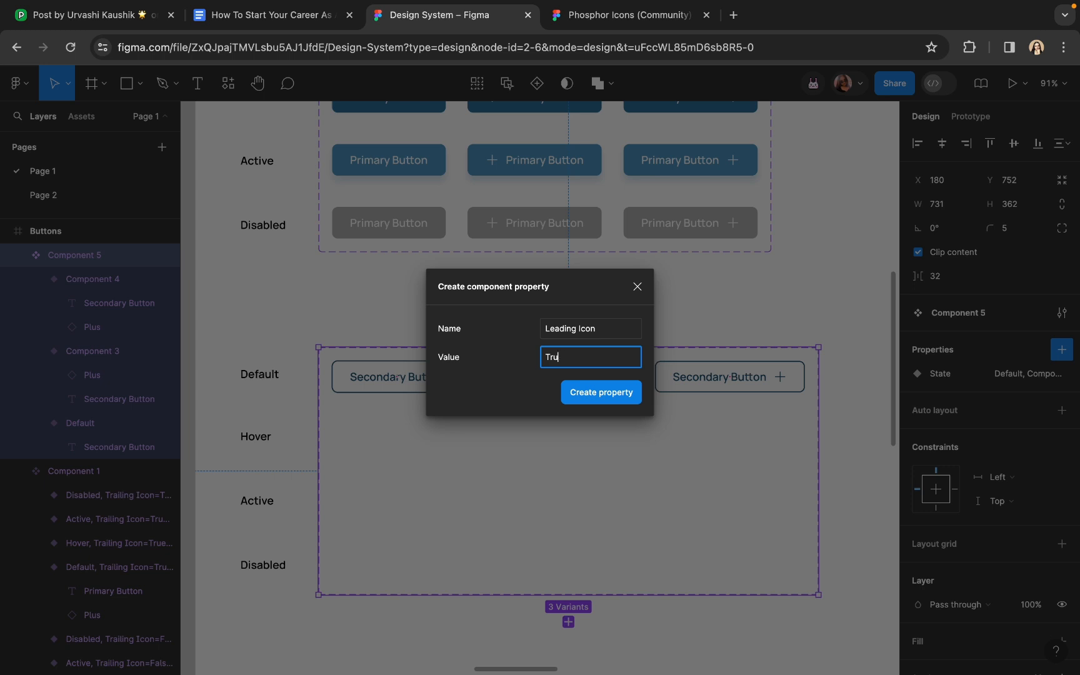
click(575, 396)
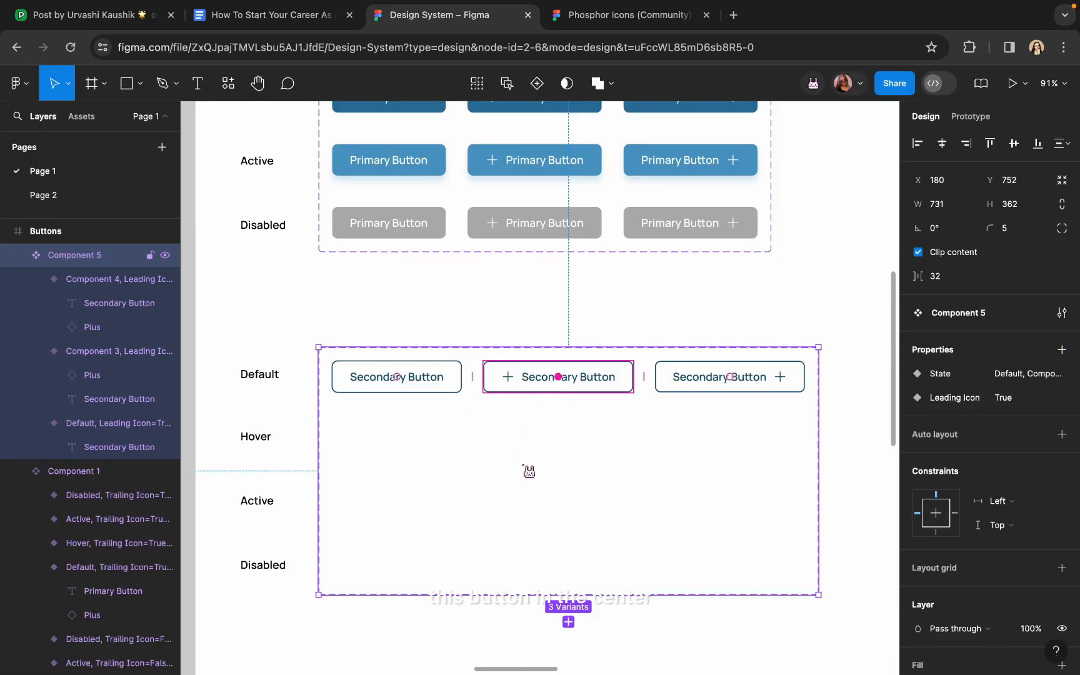
click(537, 315)
Set the middle secondary variant's State to Default
click(557, 398)
click(557, 398)
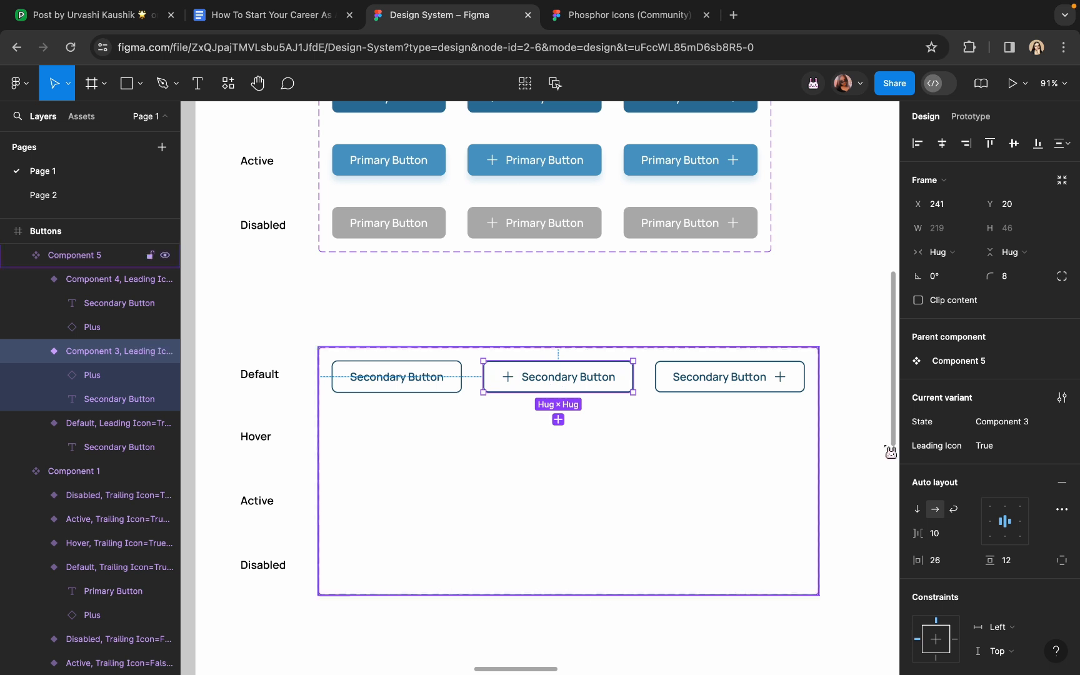
click(1007, 426)
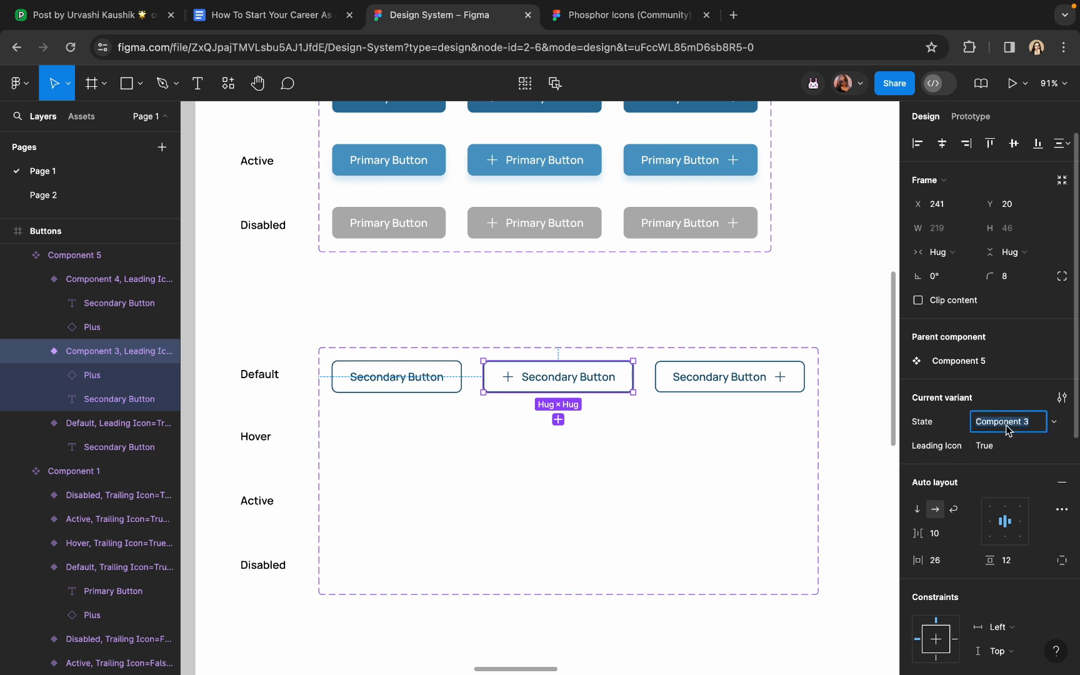
text(Default)
key(Return)
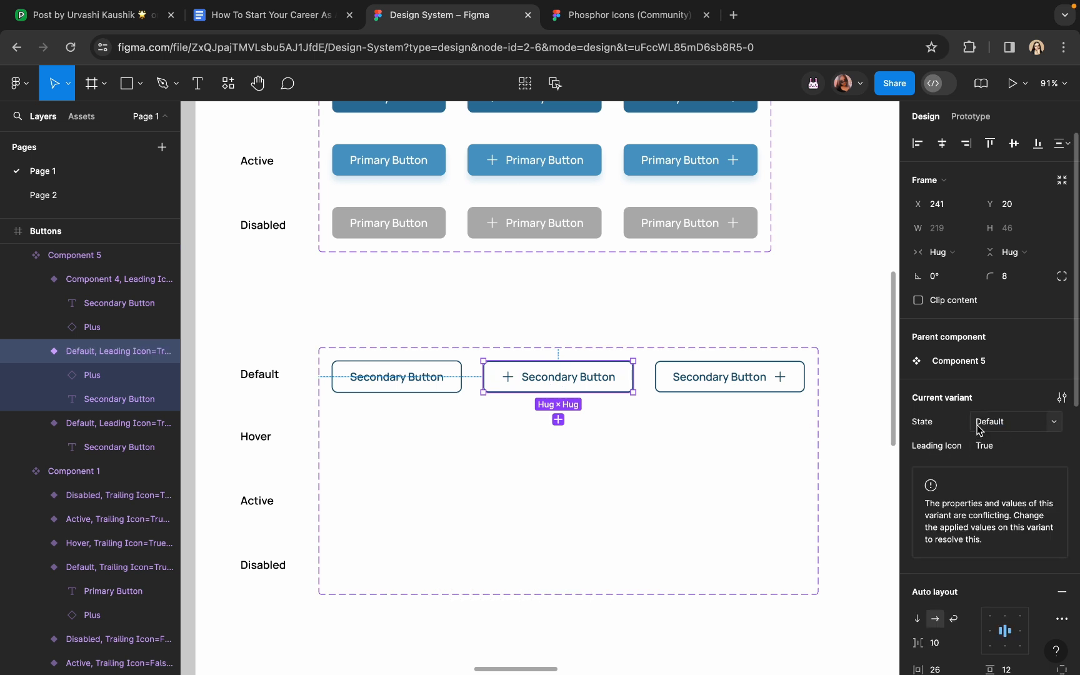
Rename the component set to 'Secondary Buttons'
double_click(87, 253)
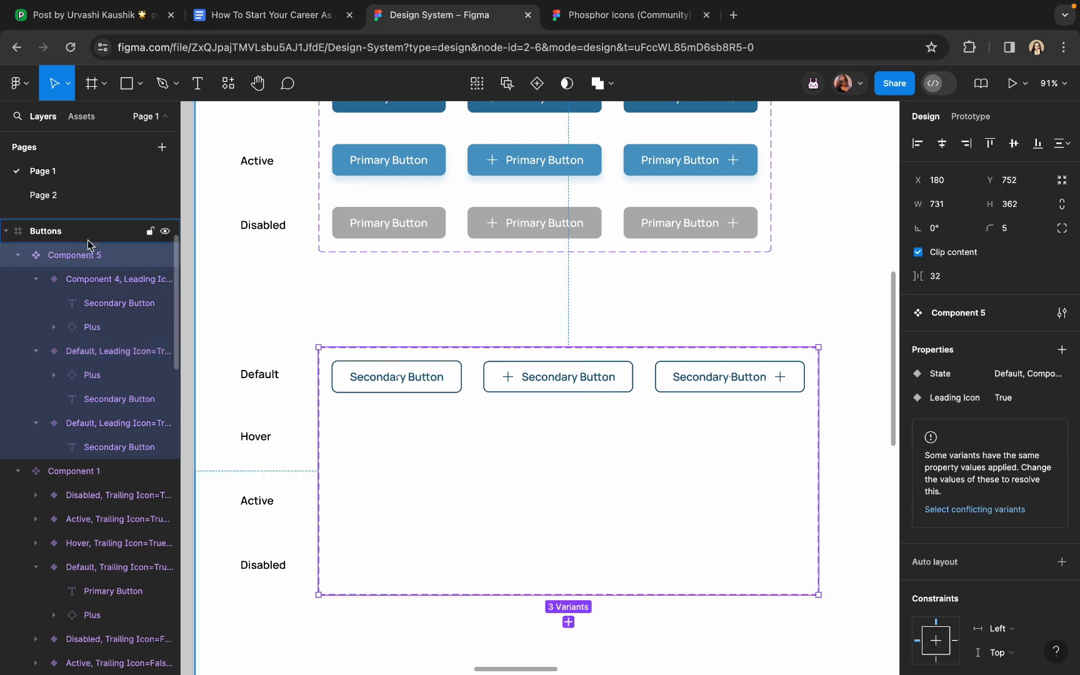
text(Secondary Buttons)
key(Return)
Set the third secondary variant's State to Default
click(692, 380)
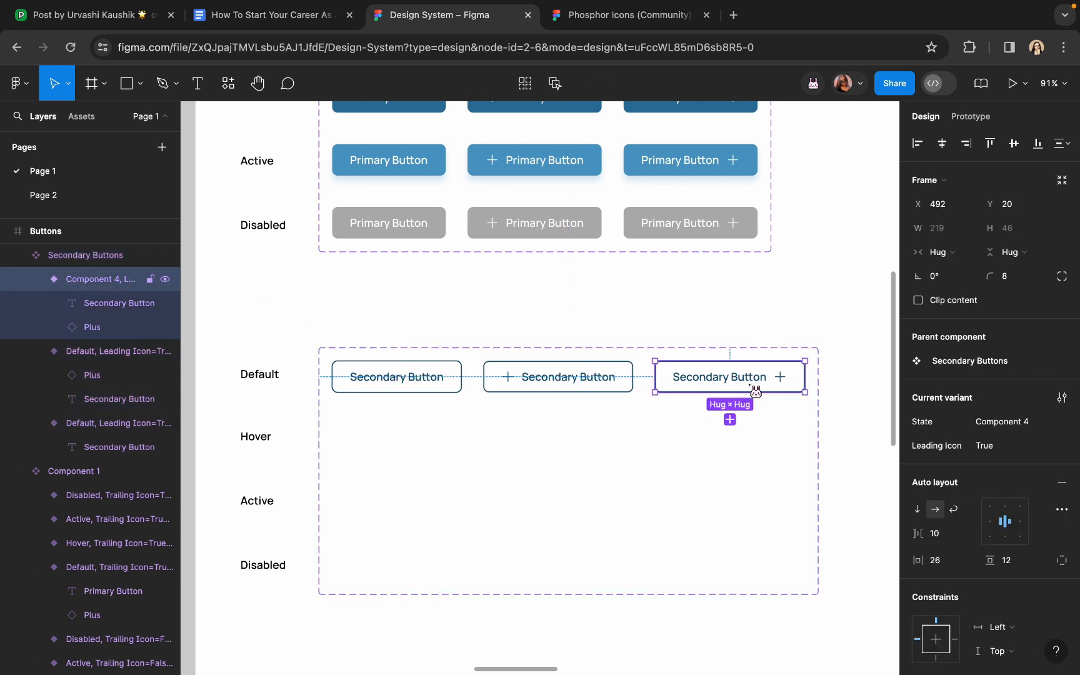
click(1007, 421)
text(Default)
key(Return)
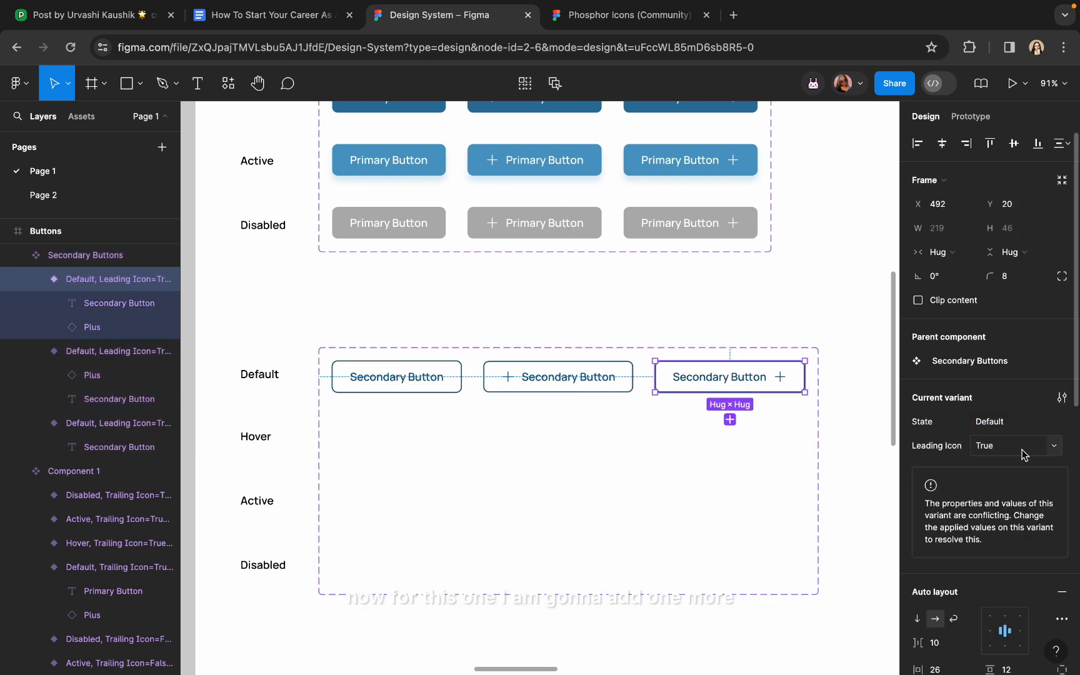
Give the trailing-icon variant a new Leading Icon value of False
click(1054, 446)
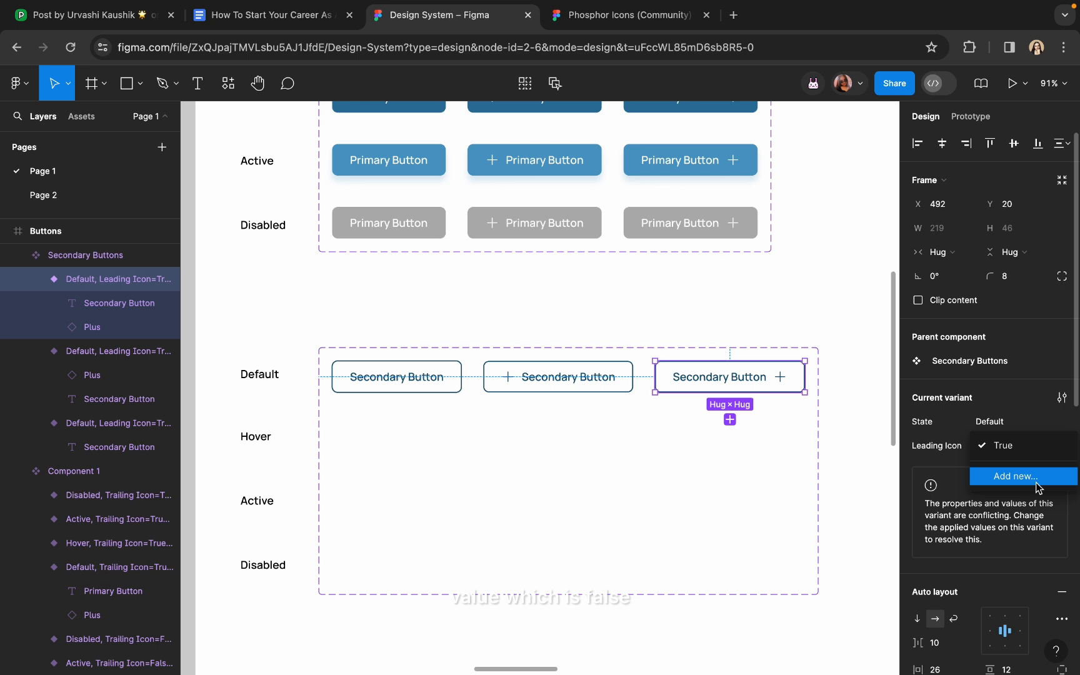
click(1036, 483)
text(False)
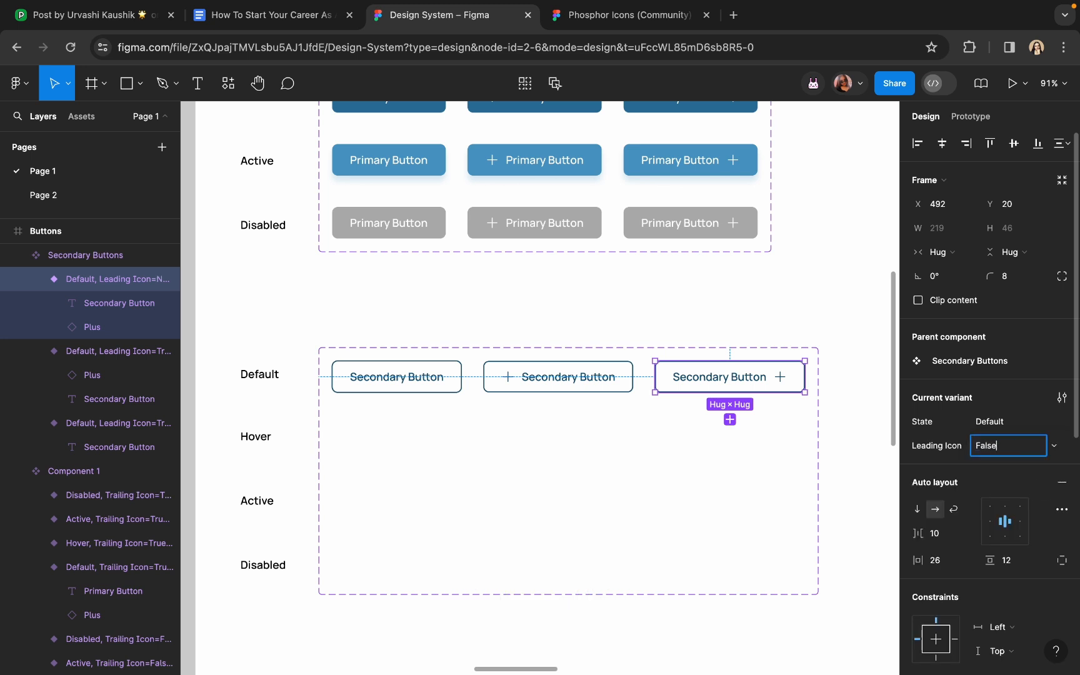
key(Return)
key(Escape)
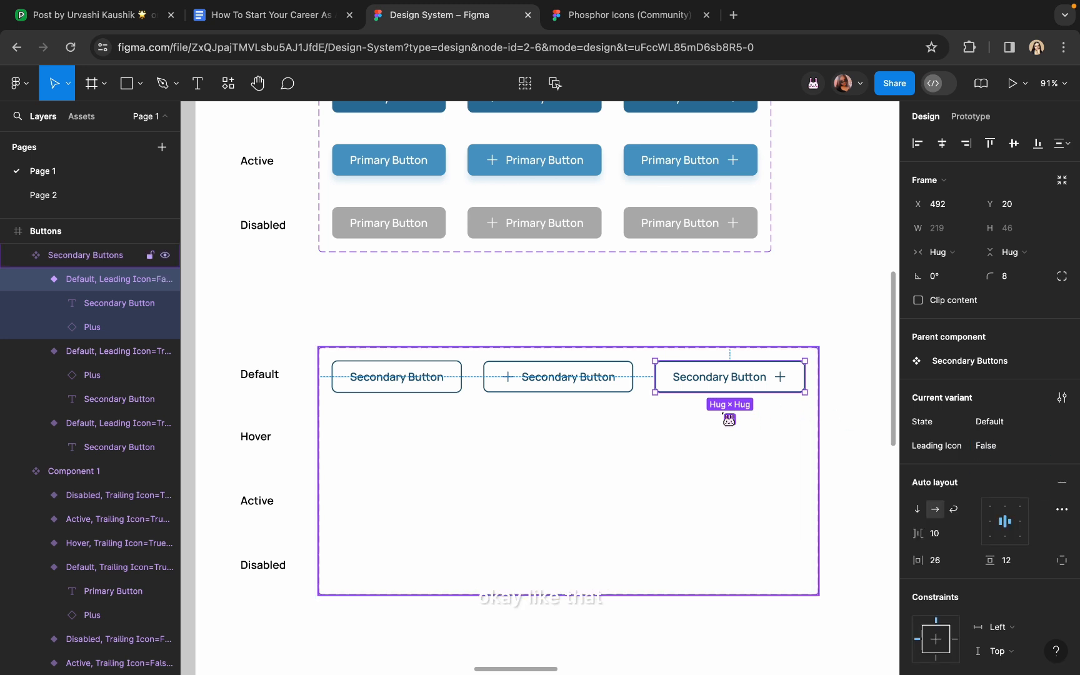
Check the State and Leading Icon values on each secondary variant
click(578, 386)
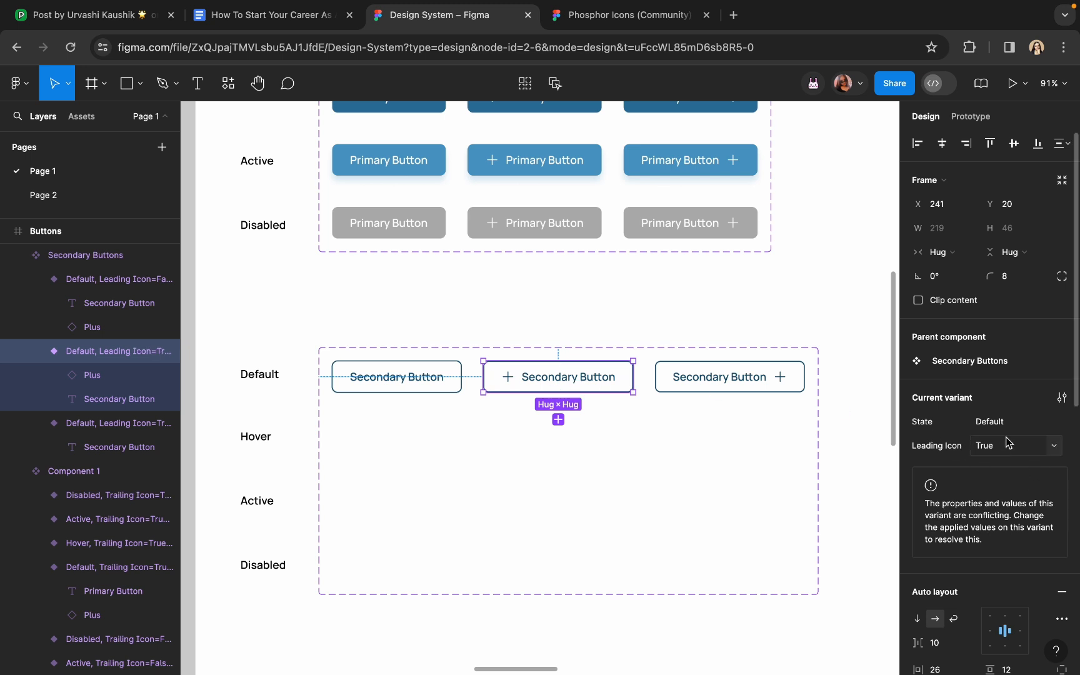
click(1050, 425)
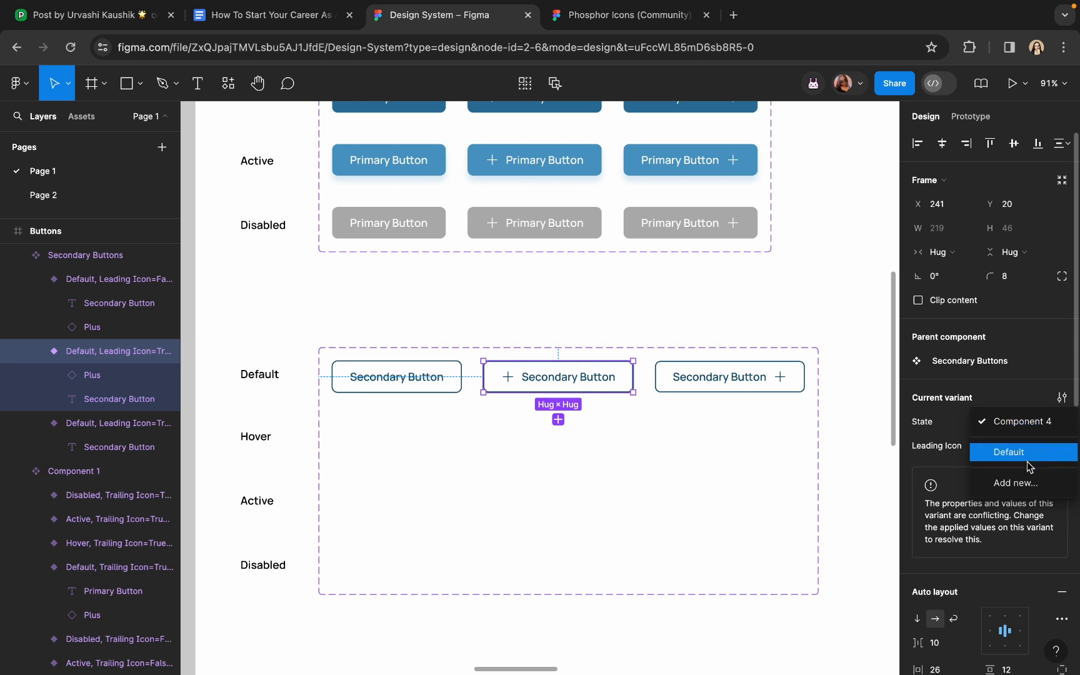
click(445, 380)
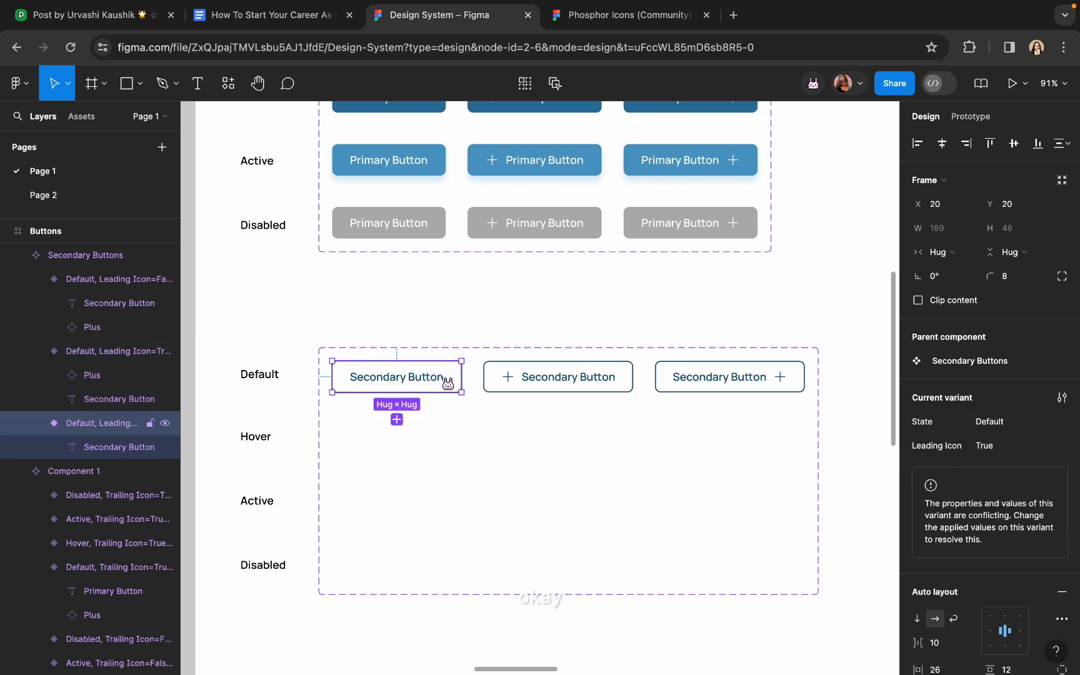
click(633, 376)
click(719, 377)
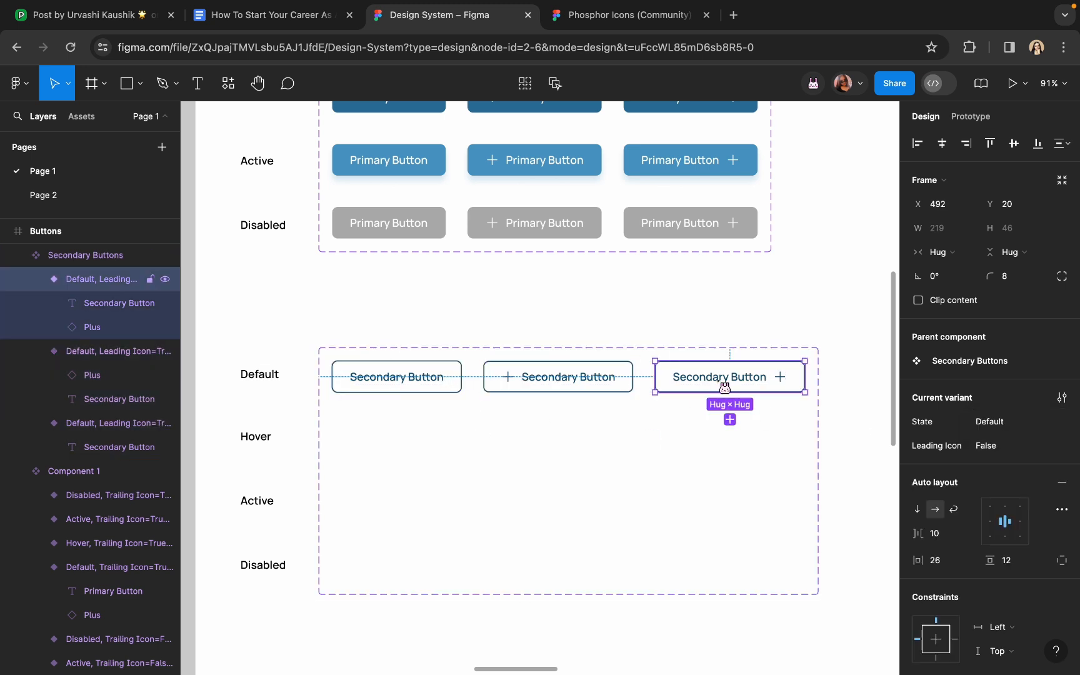
Inspect the set's State property and delete the stray plus-icon button copy made along the way
click(389, 353)
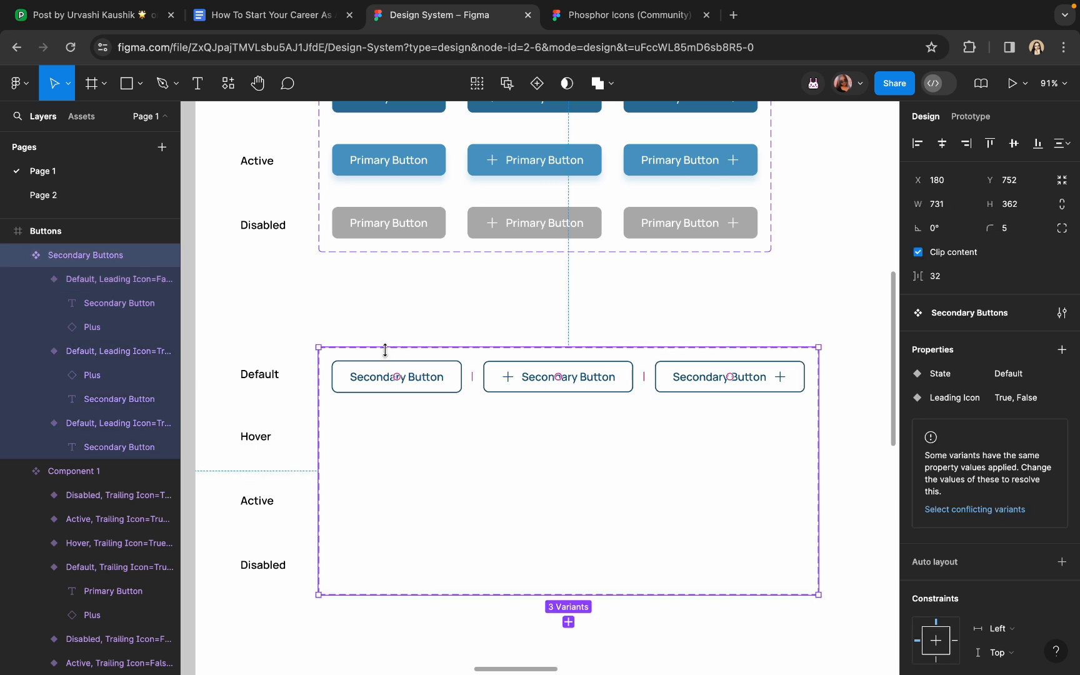
click(1027, 377)
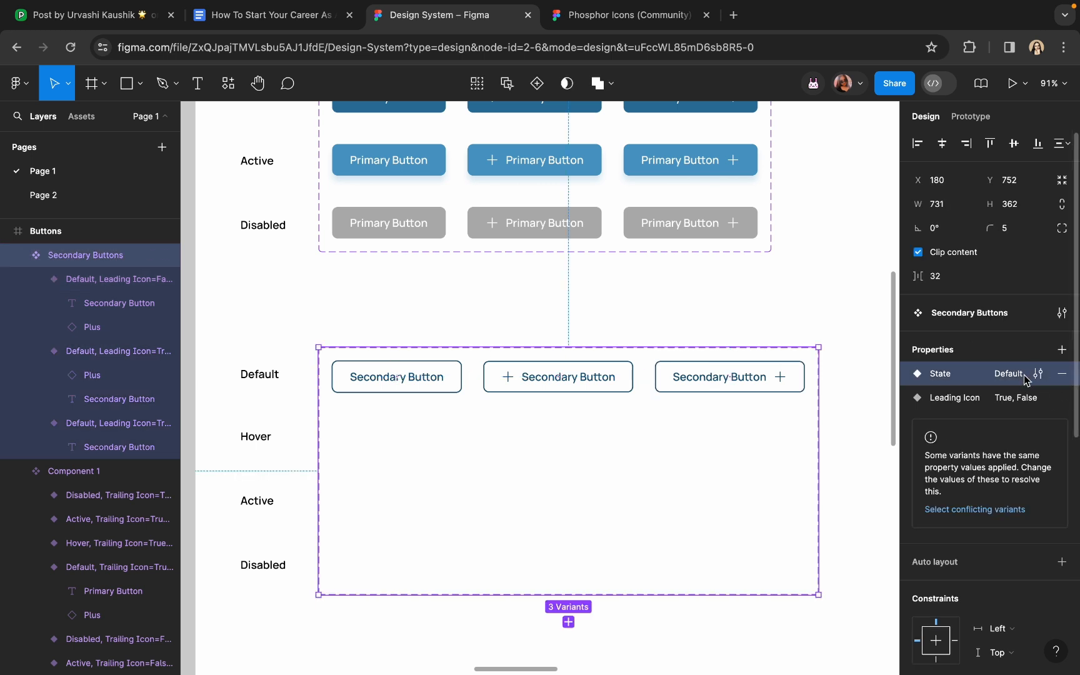
click(618, 385)
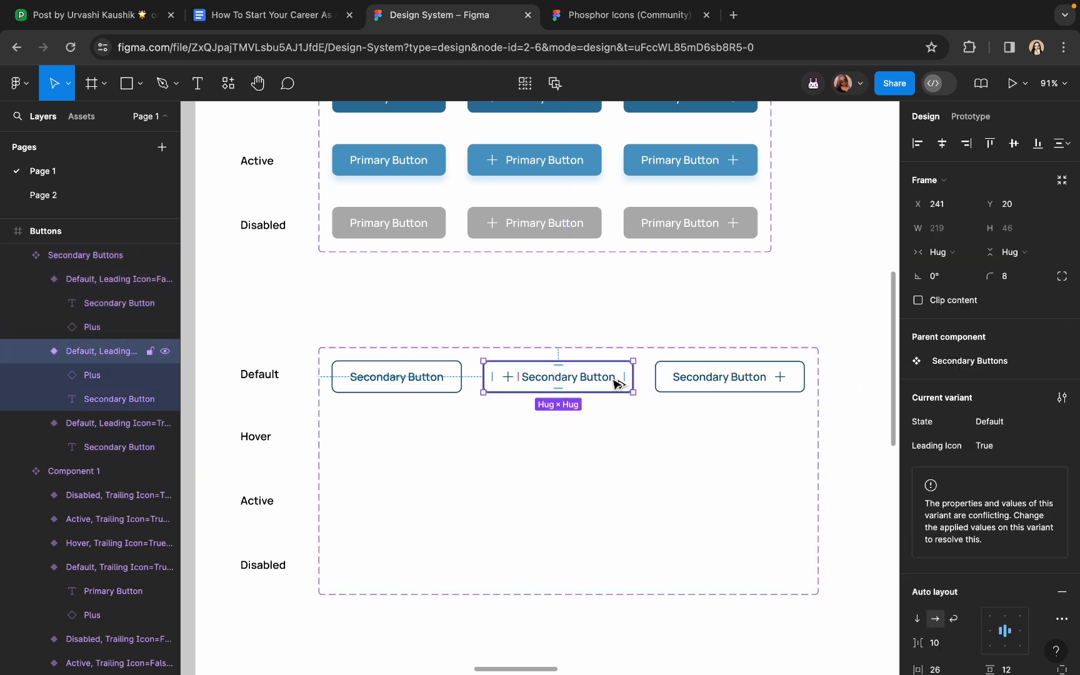
drag(618, 385, 619, 299)
click(1017, 360)
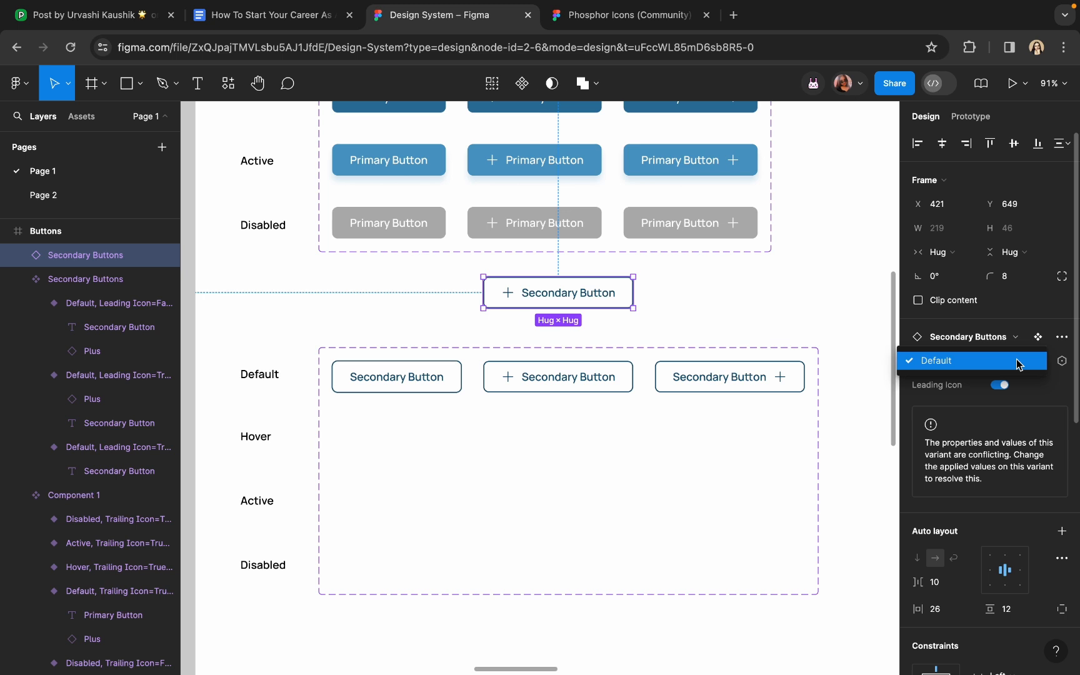
click(1019, 362)
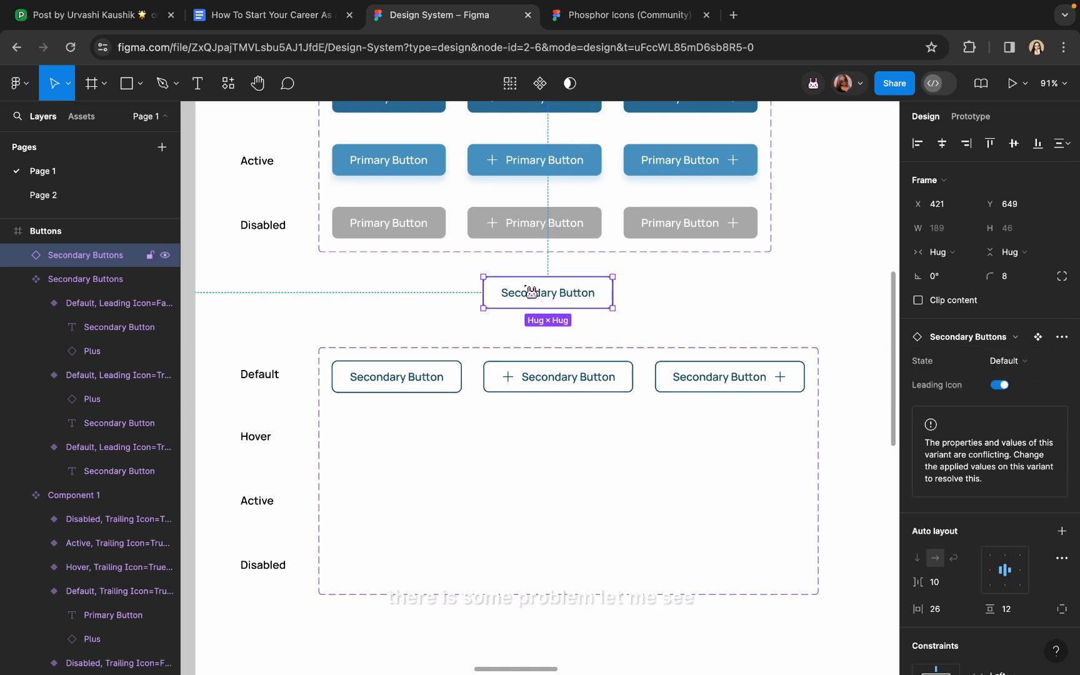
key(Delete)
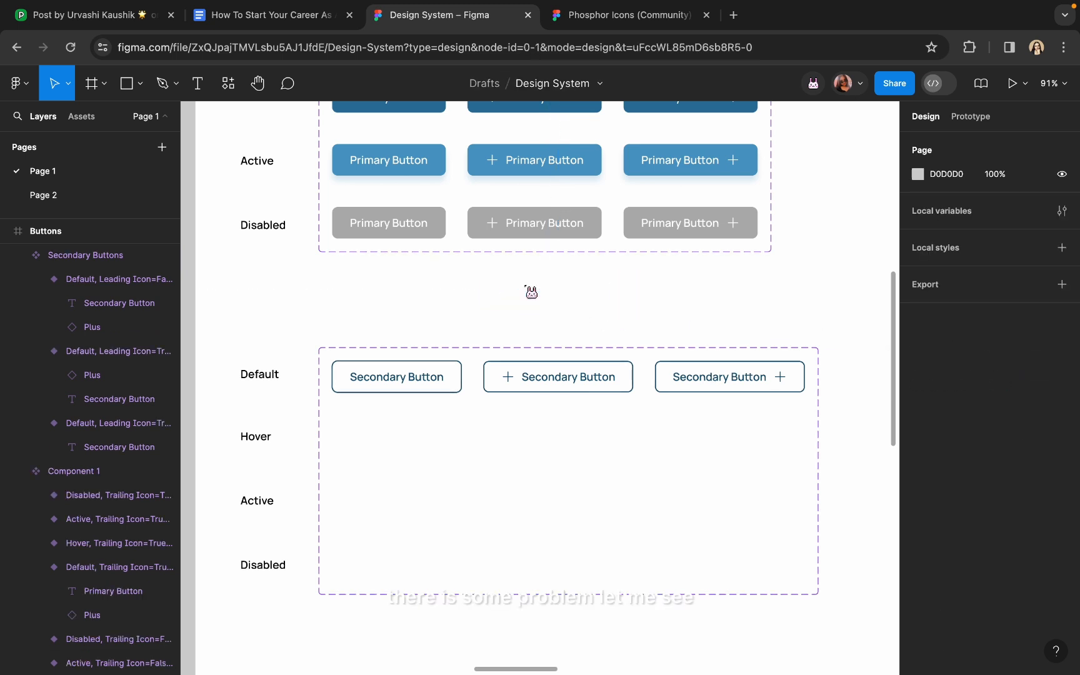
click(331, 357)
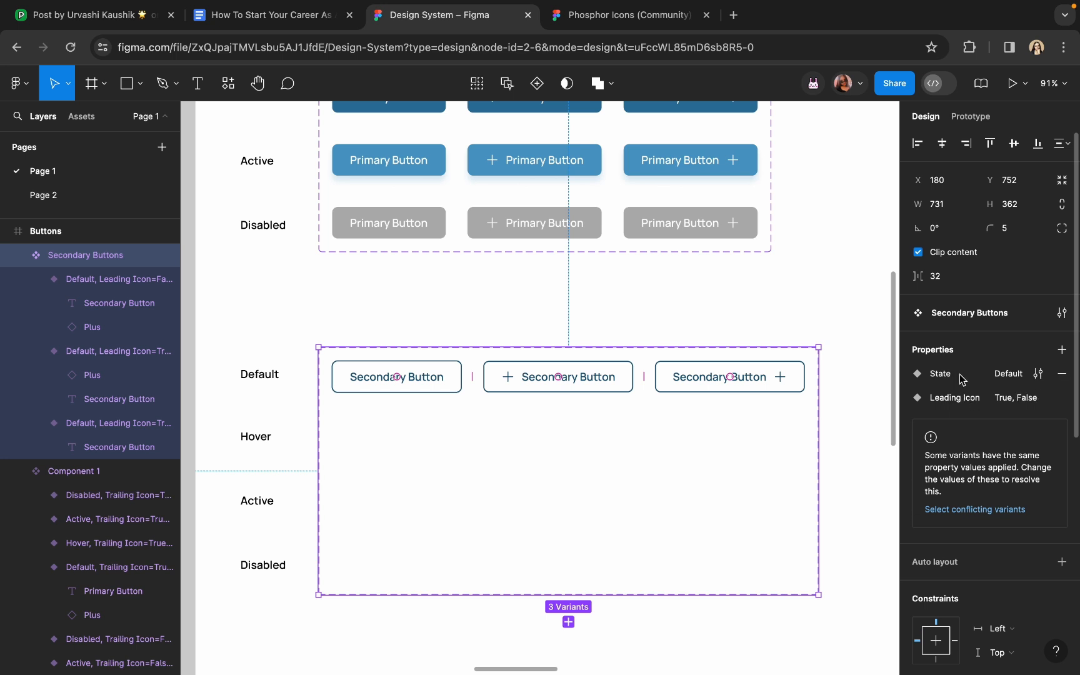
double_click(1005, 375)
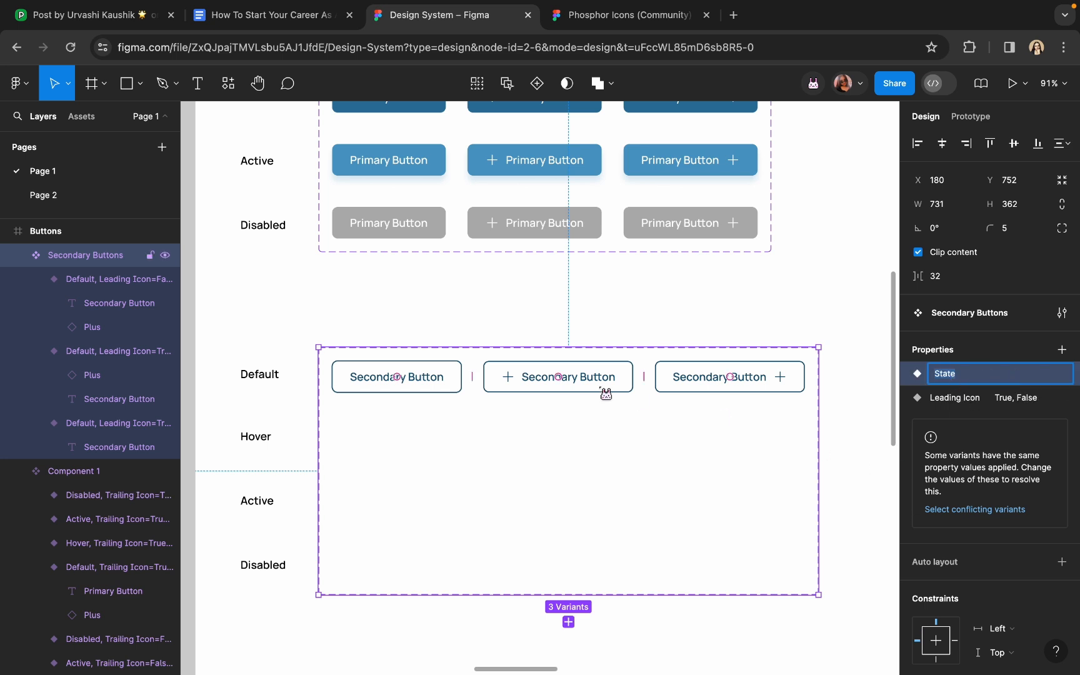
click(445, 398)
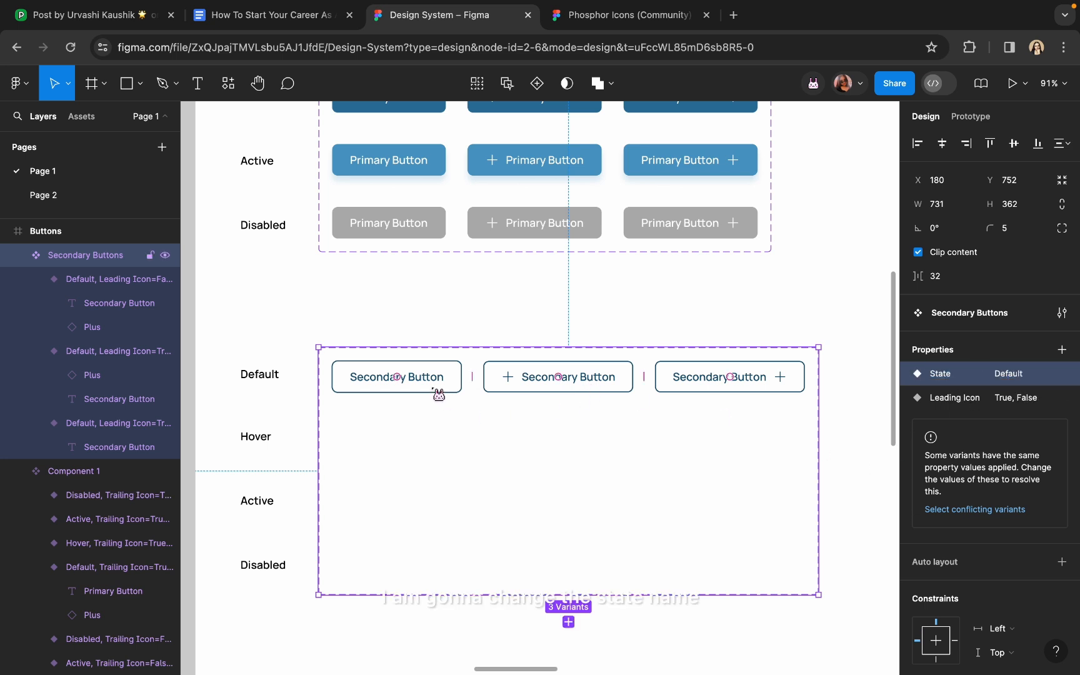
Set the plain, icon-free Secondary Button variant's Leading Icon to False
click(439, 393)
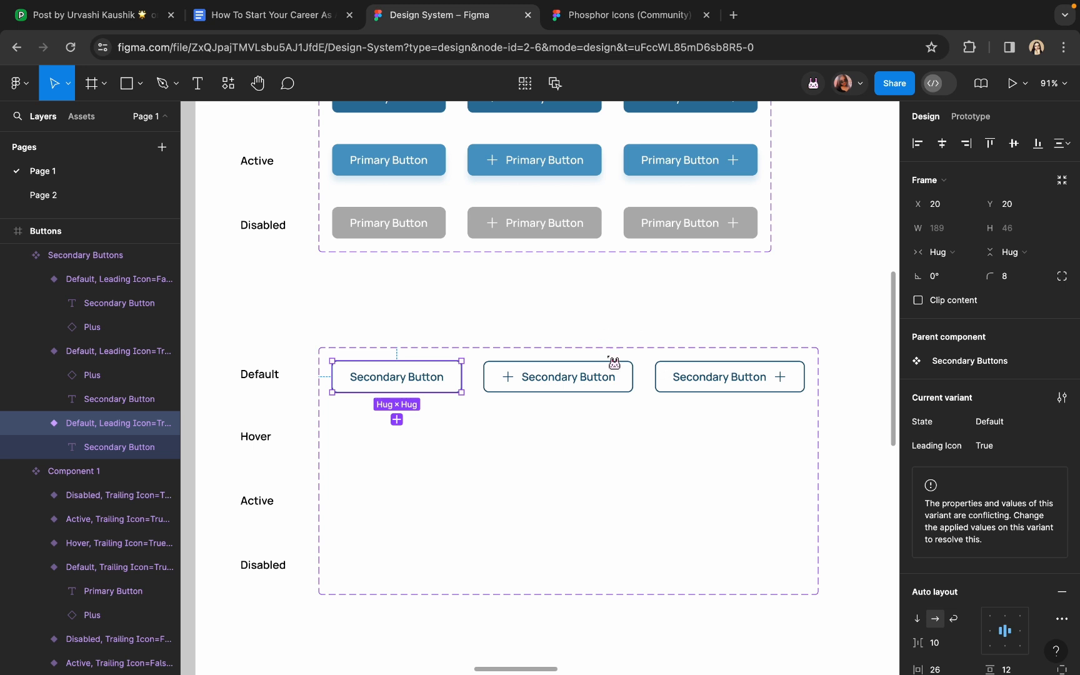
click(532, 391)
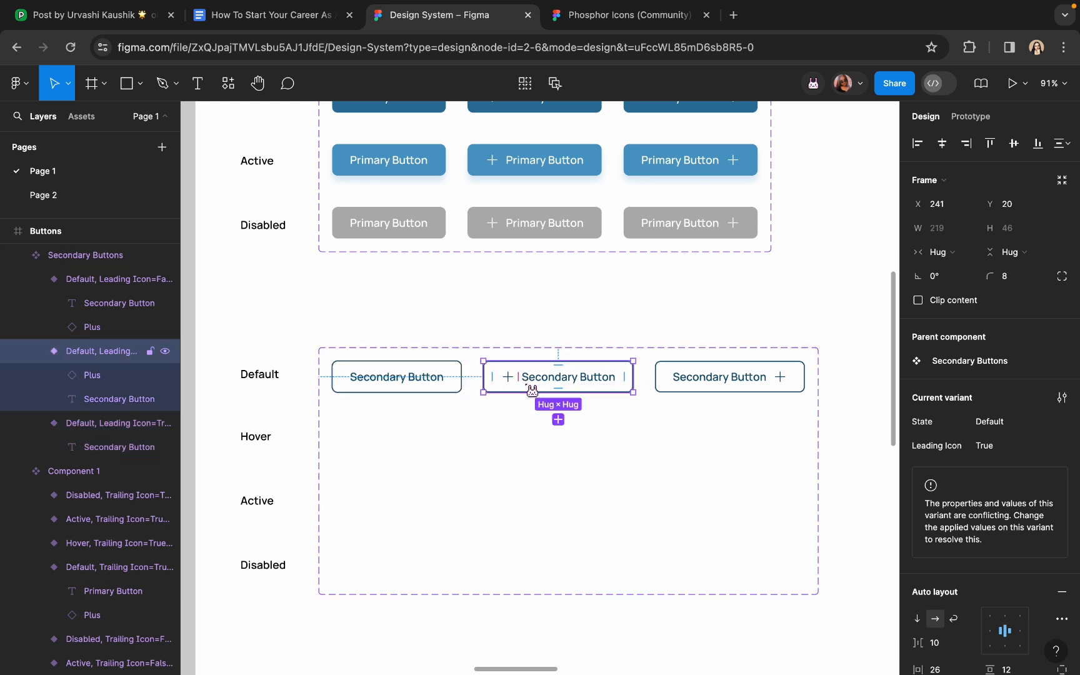
click(687, 386)
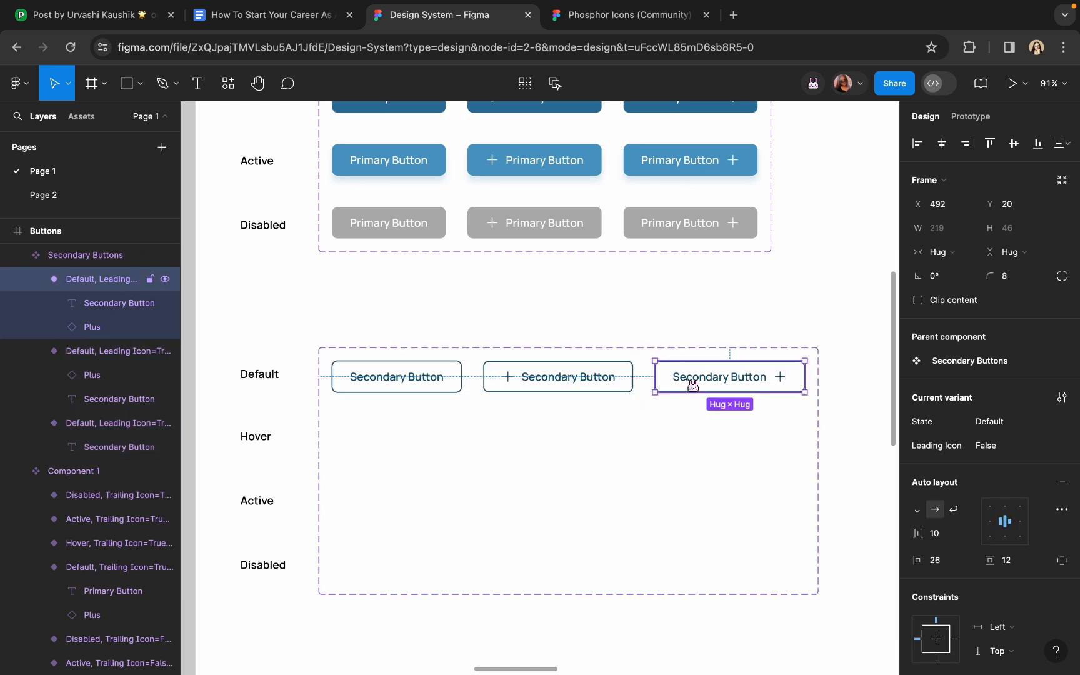
click(376, 384)
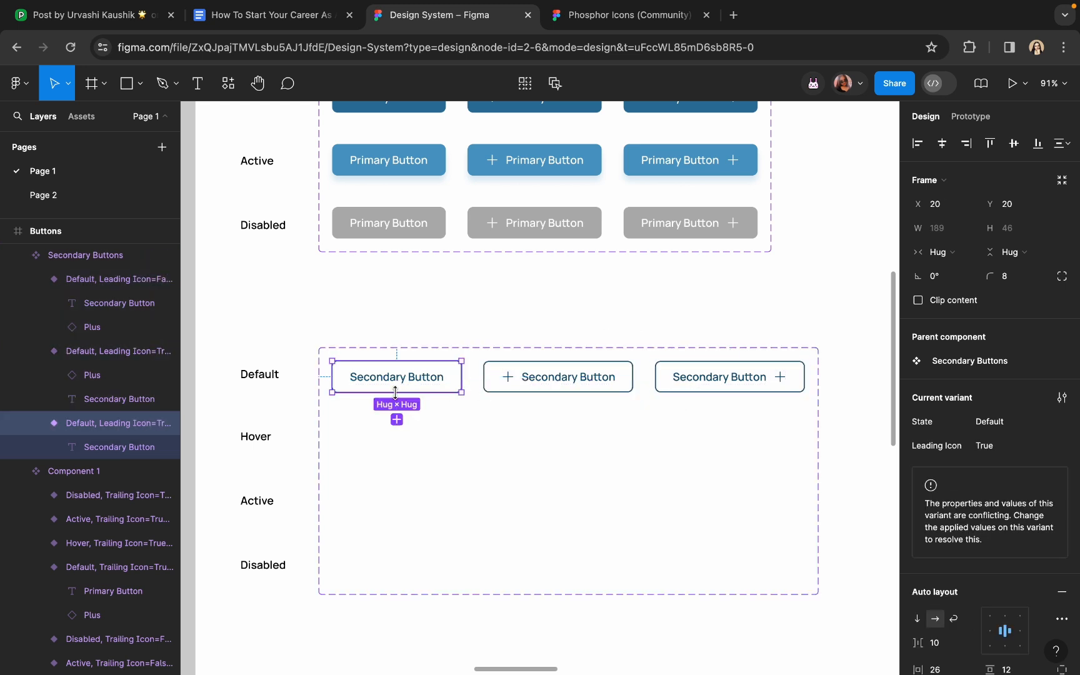
click(1054, 446)
click(1052, 466)
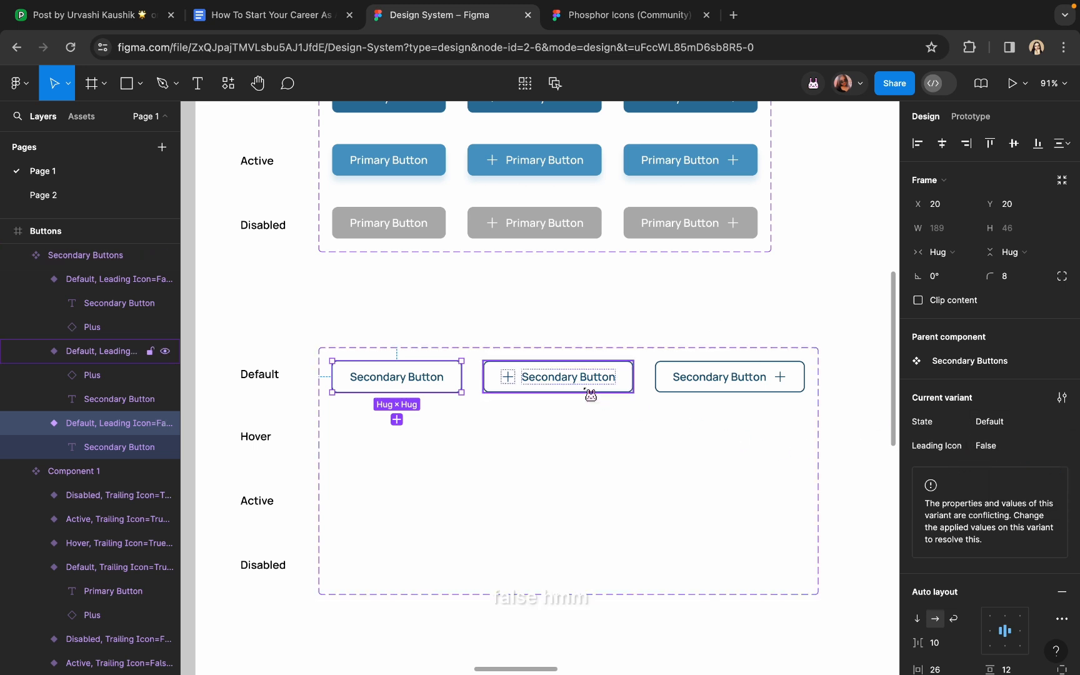
click(568, 338)
click(566, 352)
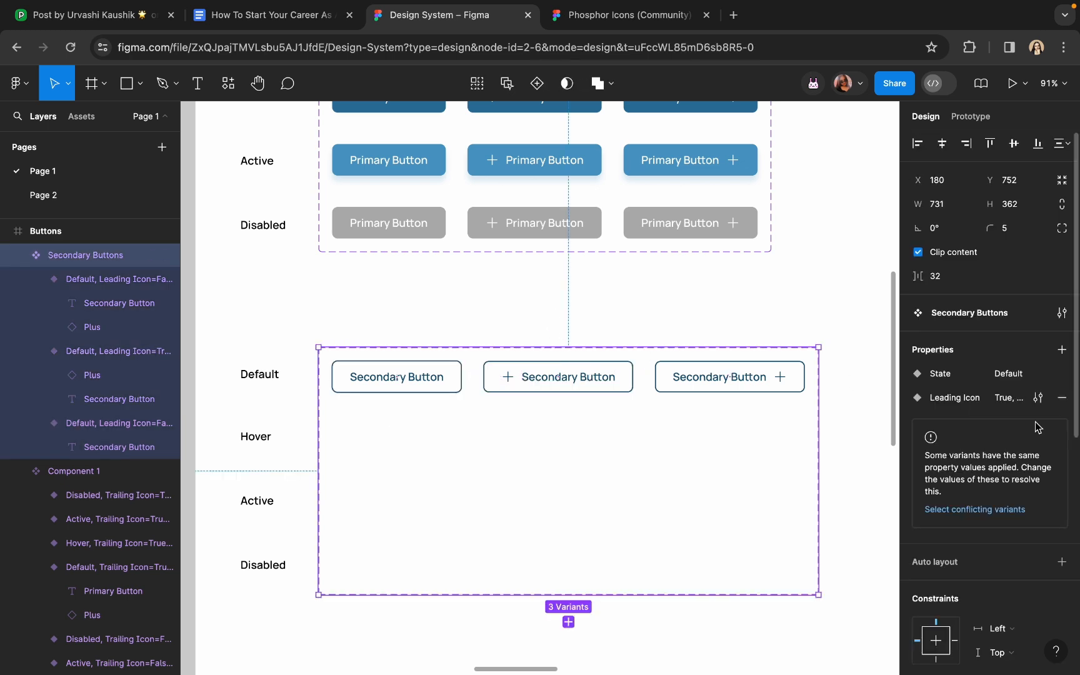
Add a new variant property named Trailing Icon to the Secondary Buttons set
click(1062, 351)
click(981, 399)
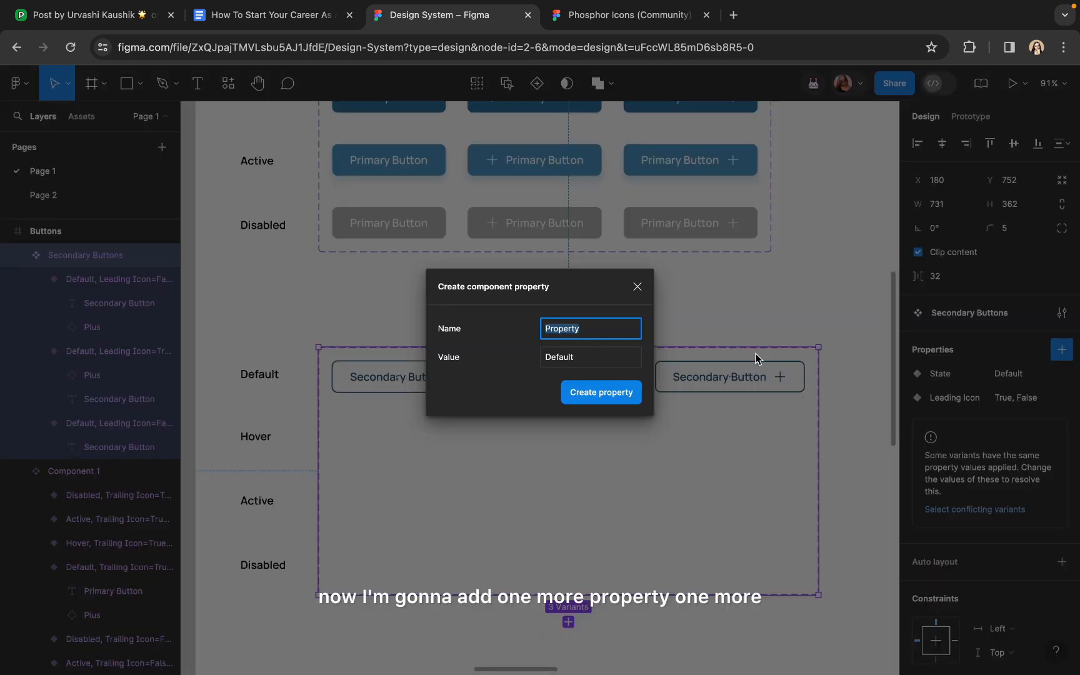
text(Tr)
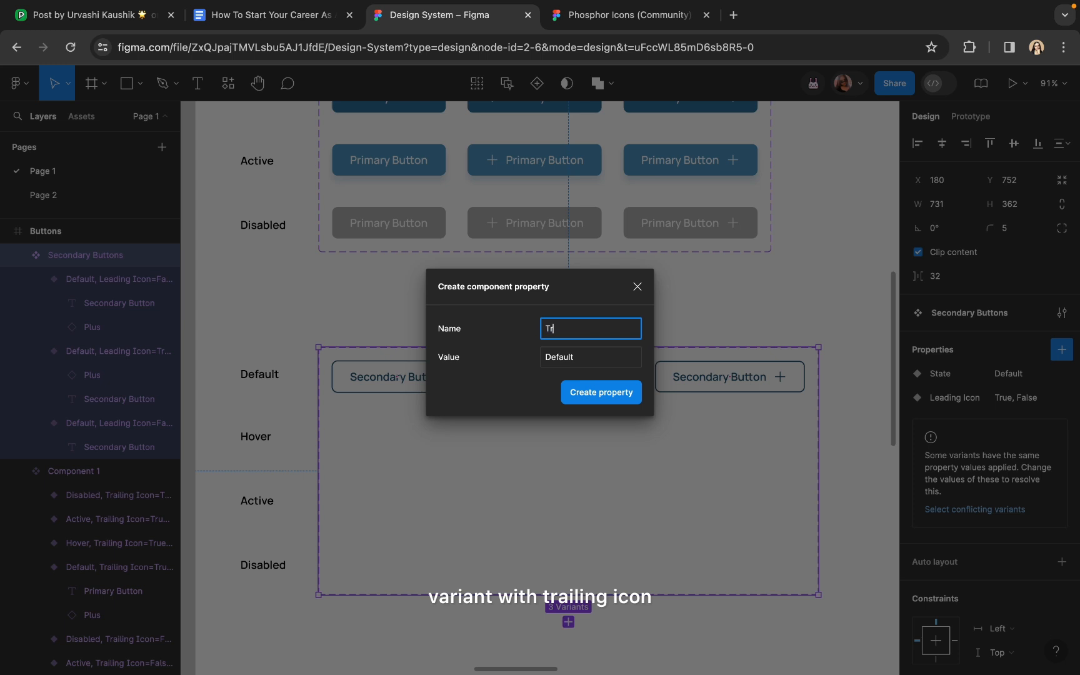
text(ailing Icon)
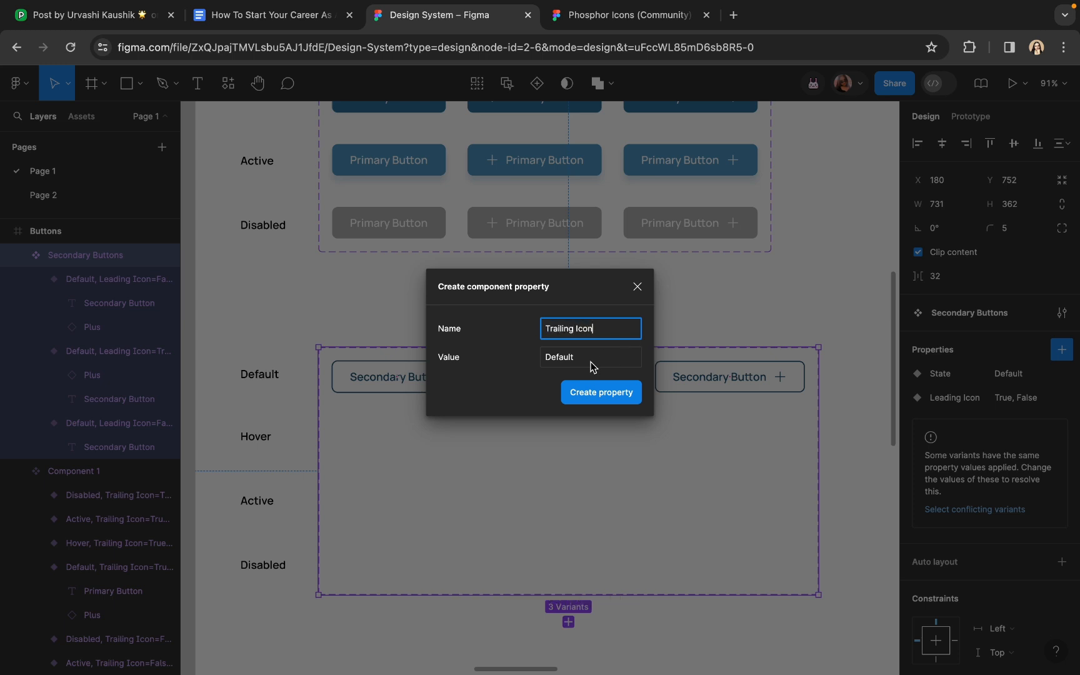
click(590, 362)
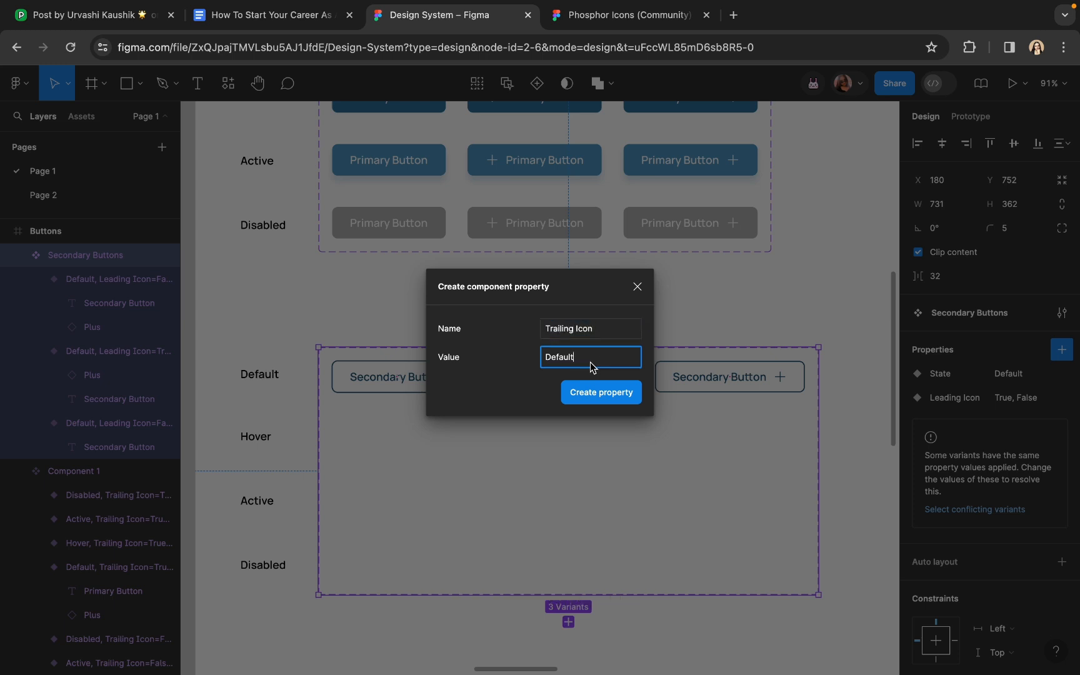
key(BackSpace)
key(BackSpace)
key(BackSpace)
key(BackSpace)
key(BackSpace)
key(BackSpace)
key(BackSpace)
click(617, 397)
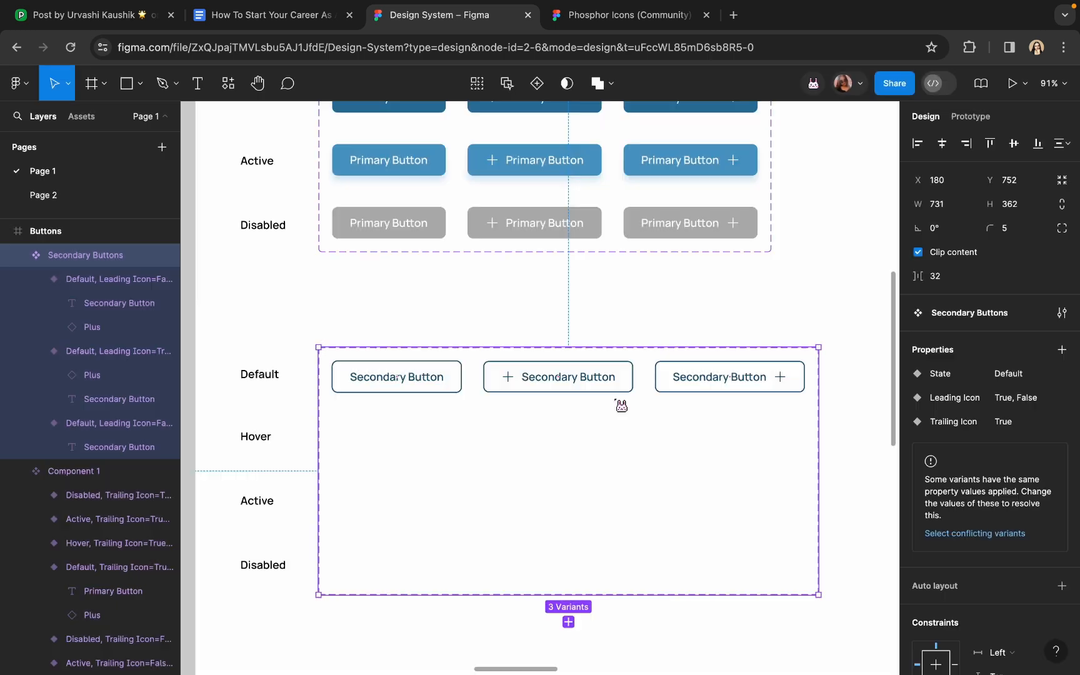
Give the trailing-plus variant a new Trailing Icon value and set the plain variant's Trailing Icon to False
click(690, 391)
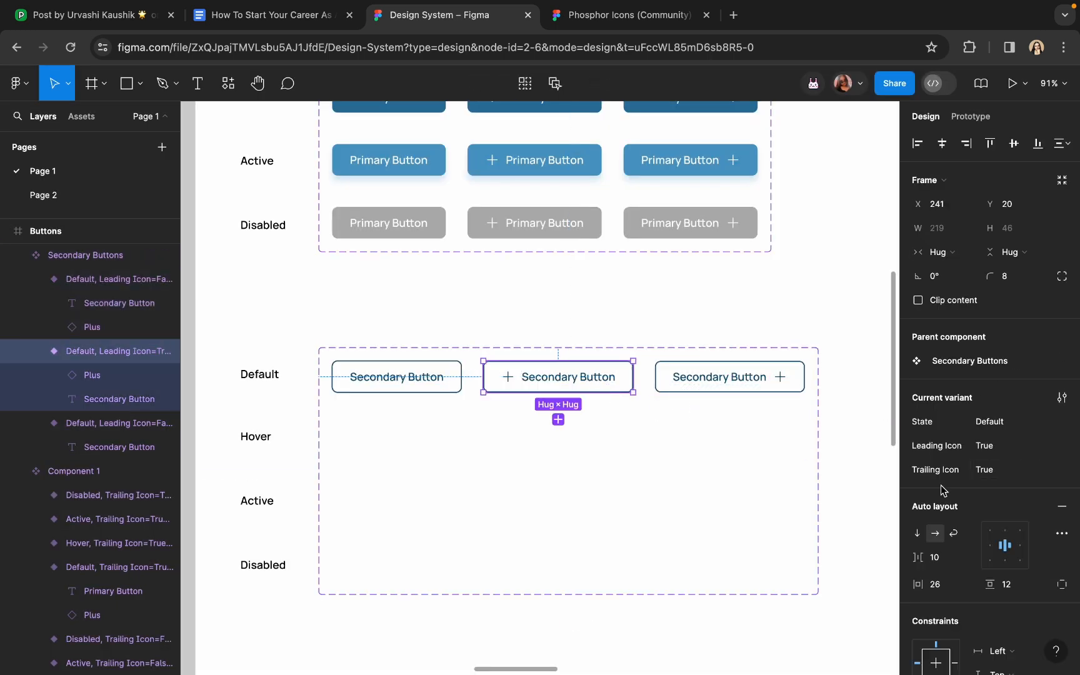
click(1053, 474)
click(1038, 500)
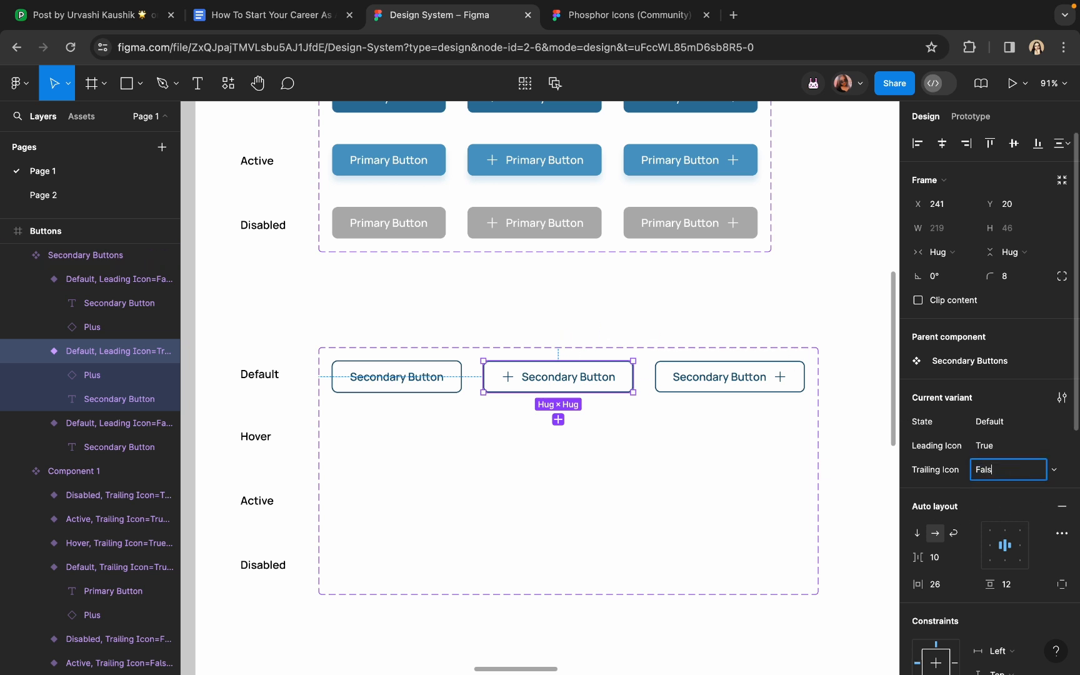
click(403, 379)
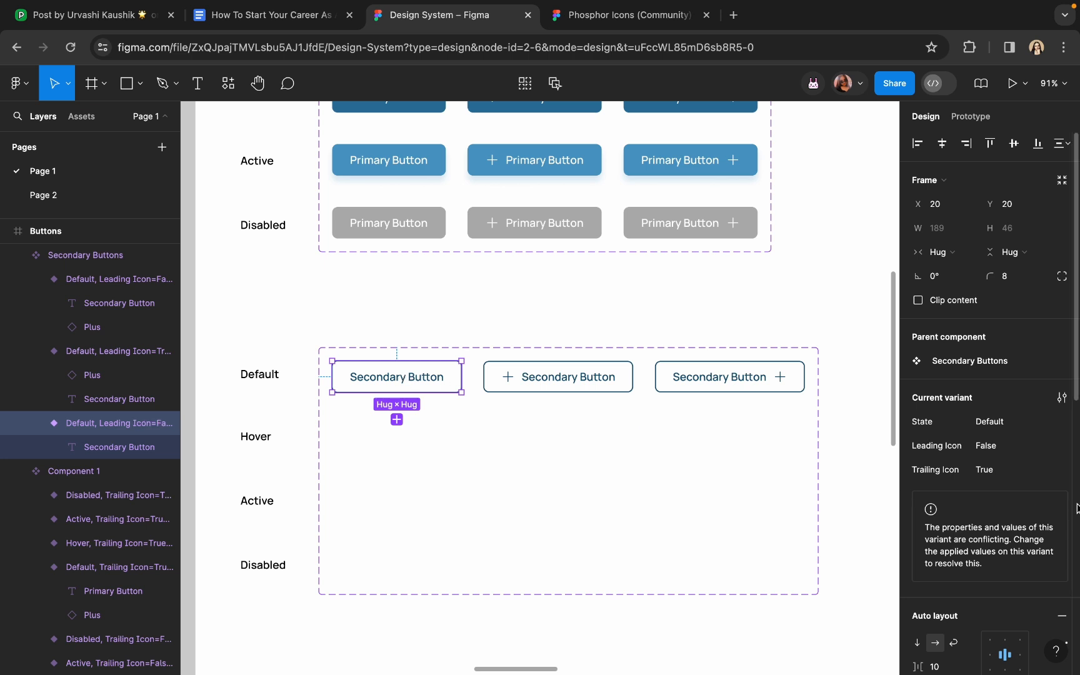
click(1055, 474)
click(1048, 492)
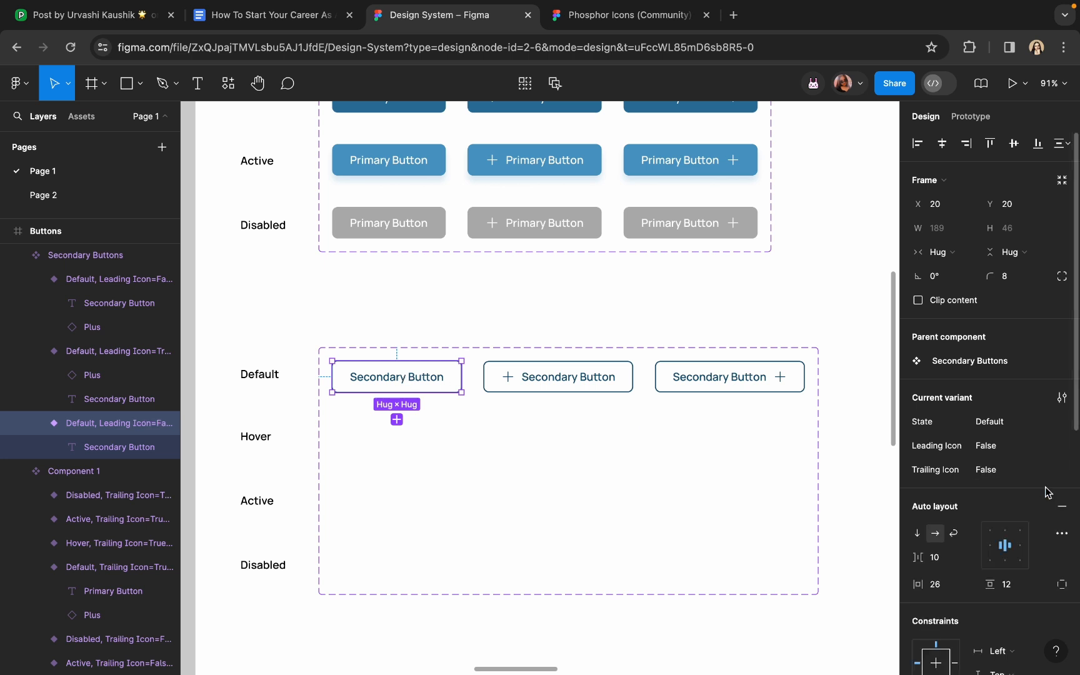
click(631, 312)
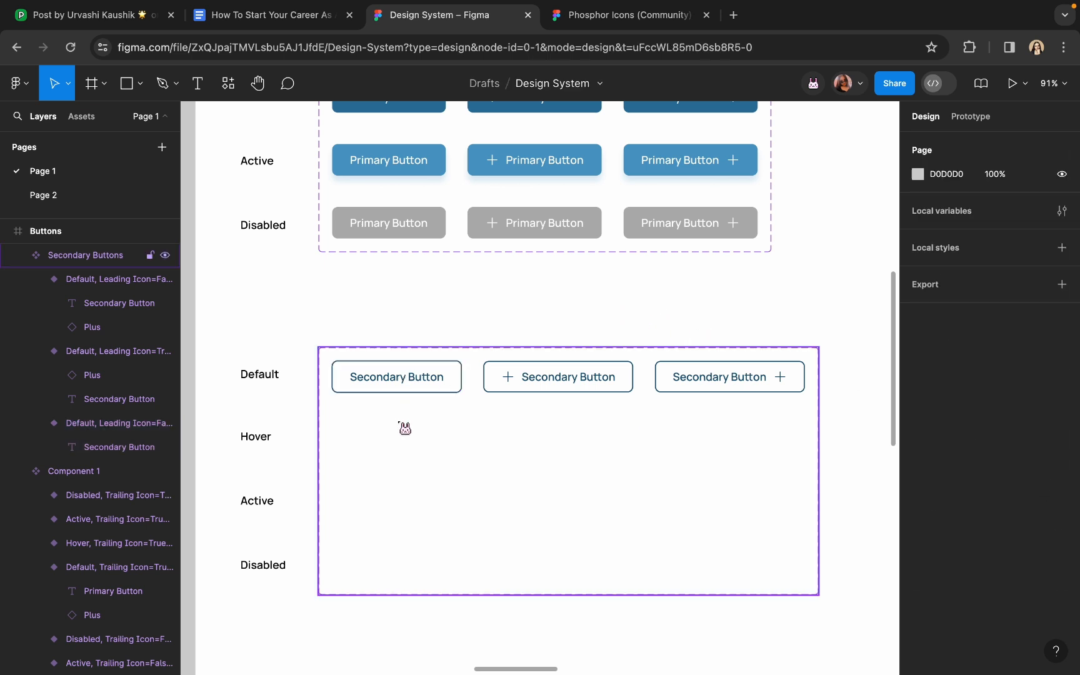
Add a copy of the plain Secondary Button to the Hover row and narrow the set back to 731 wide
click(400, 387)
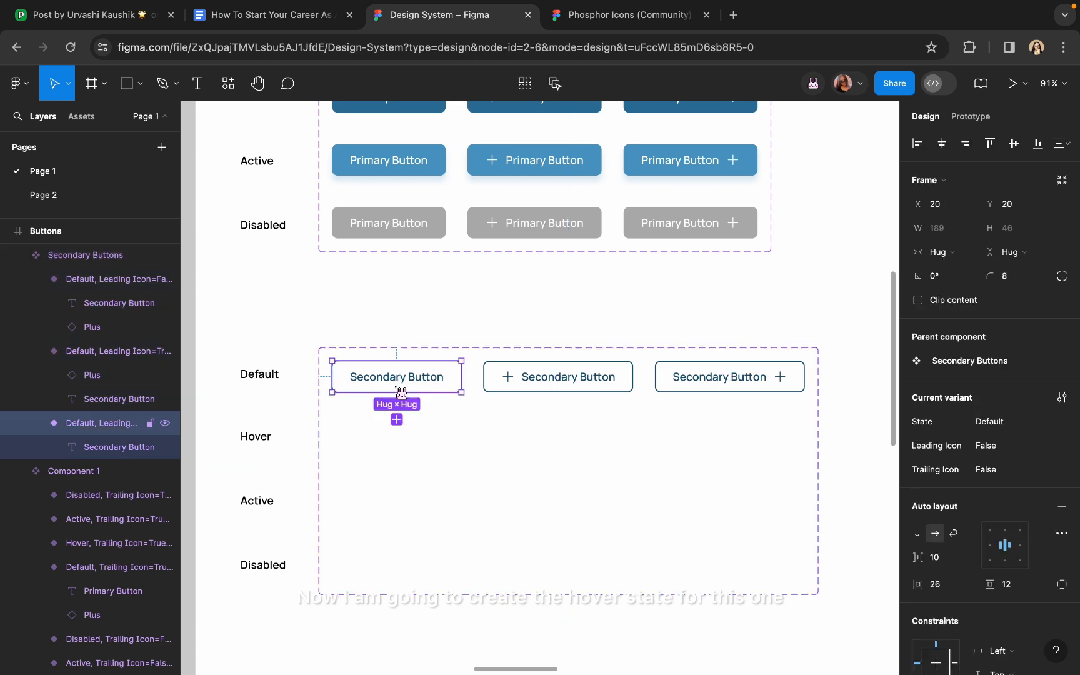
click(400, 424)
scroll(711, 400, down, 5)
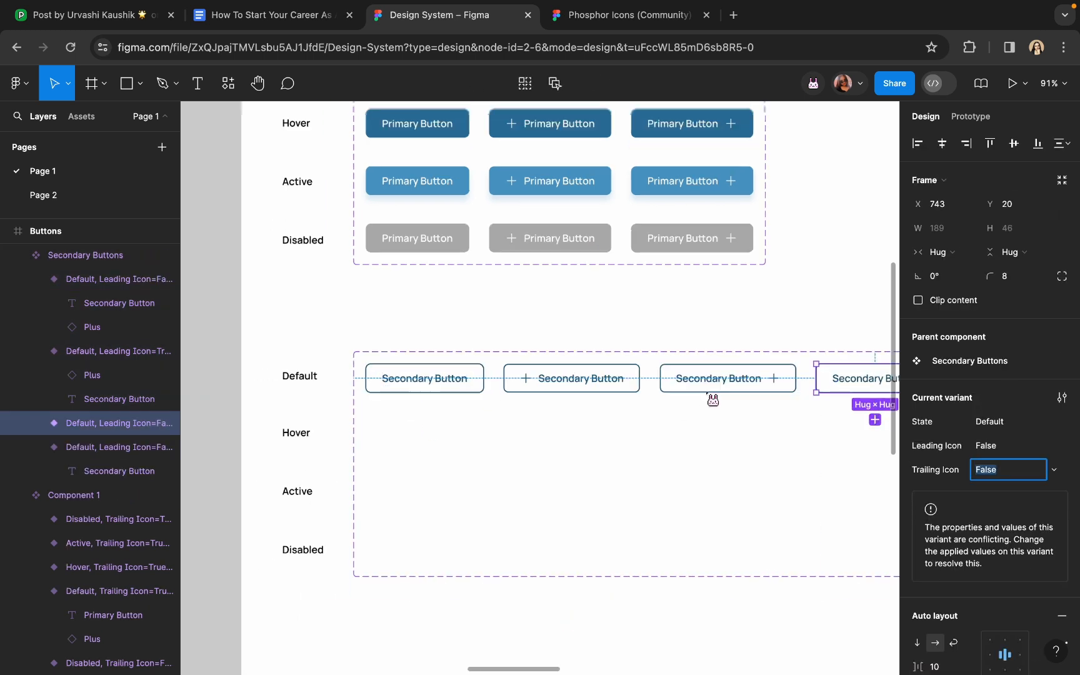
drag(828, 384, 555, 434)
click(750, 450)
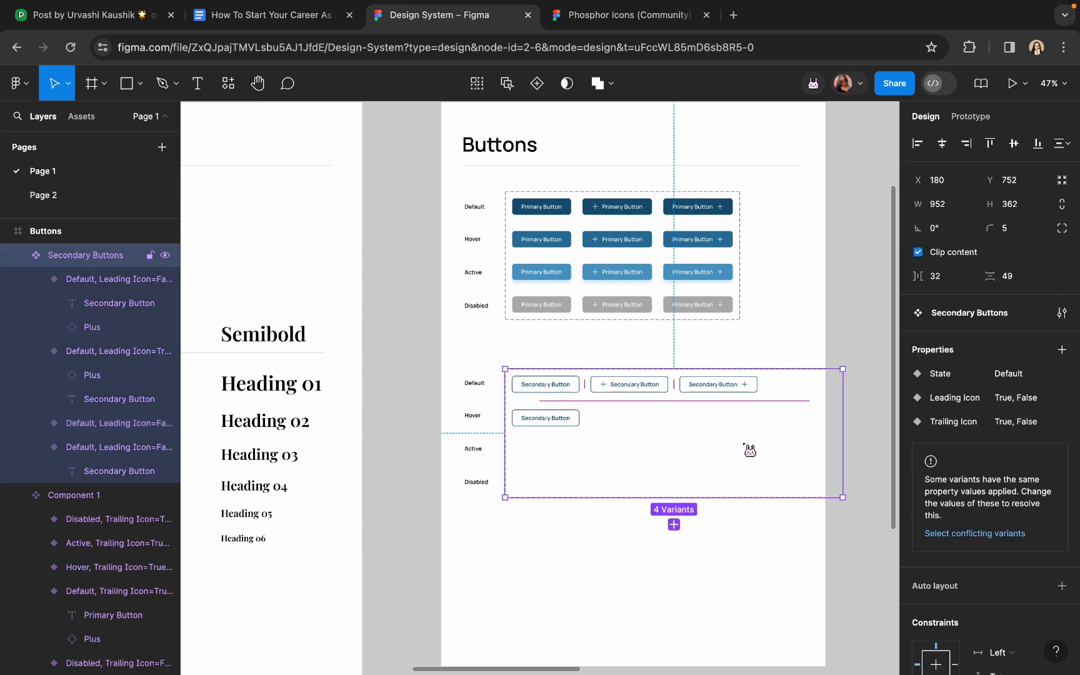
drag(812, 407, 764, 409)
scroll(566, 385, up, 3)
scroll(506, 462, up, 10)
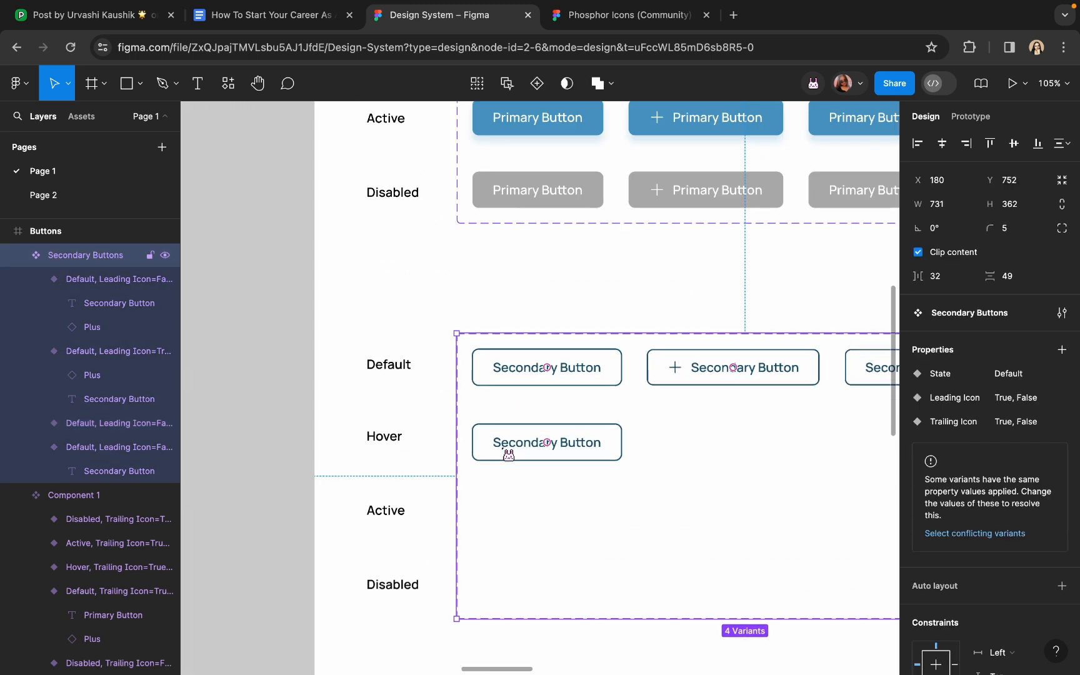
click(506, 453)
drag(538, 449, 536, 443)
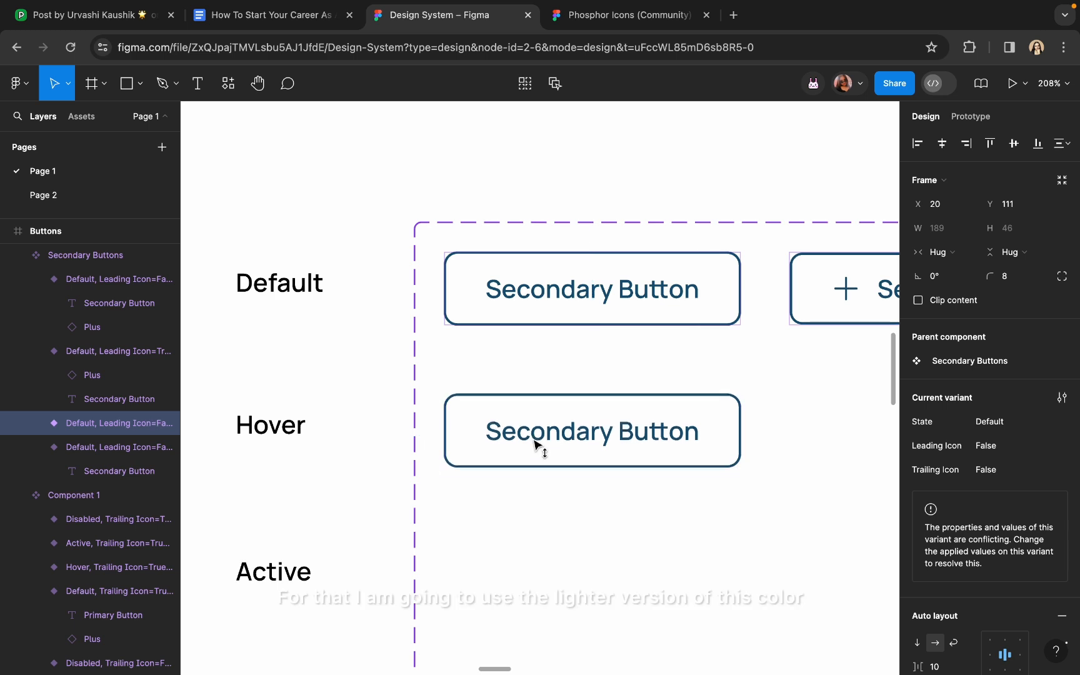
scroll(861, 433, down, 5)
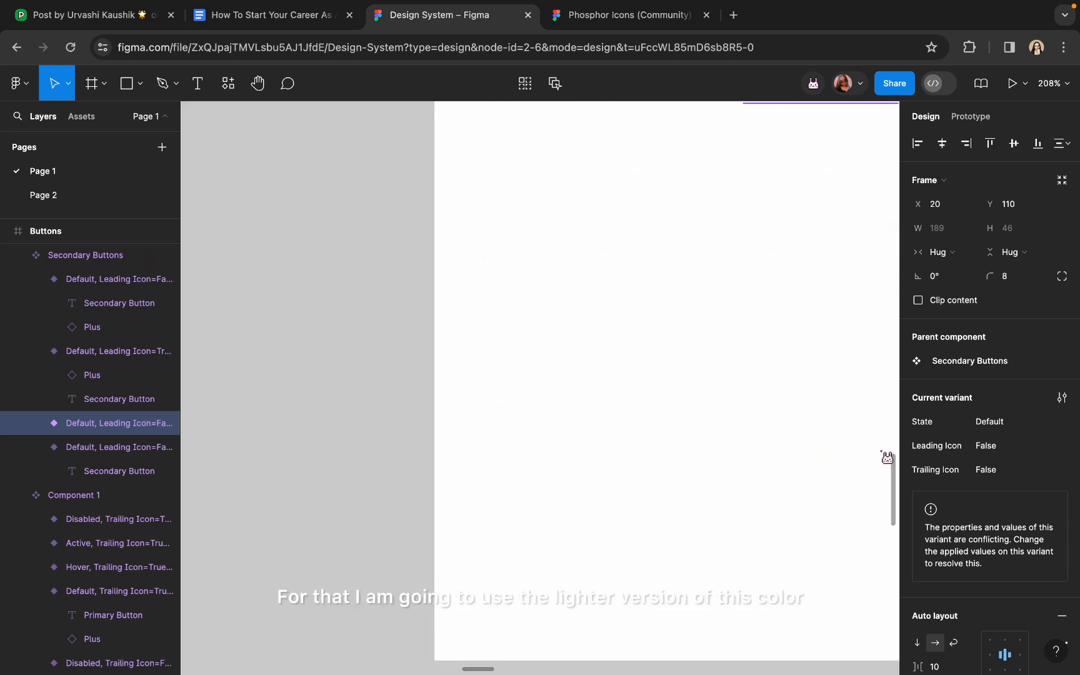
scroll(792, 424, down, 5)
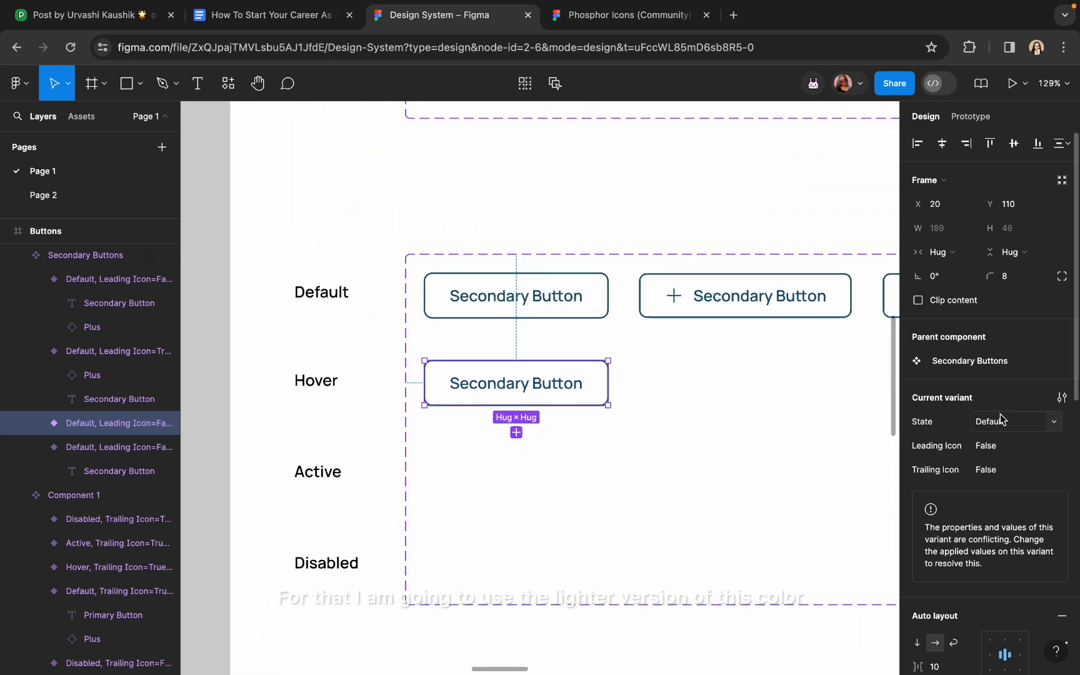
scroll(1000, 417, down, 6)
scroll(919, 538, down, 3)
Turn on the Hover button's hidden fill and make it a pale blue
click(917, 548)
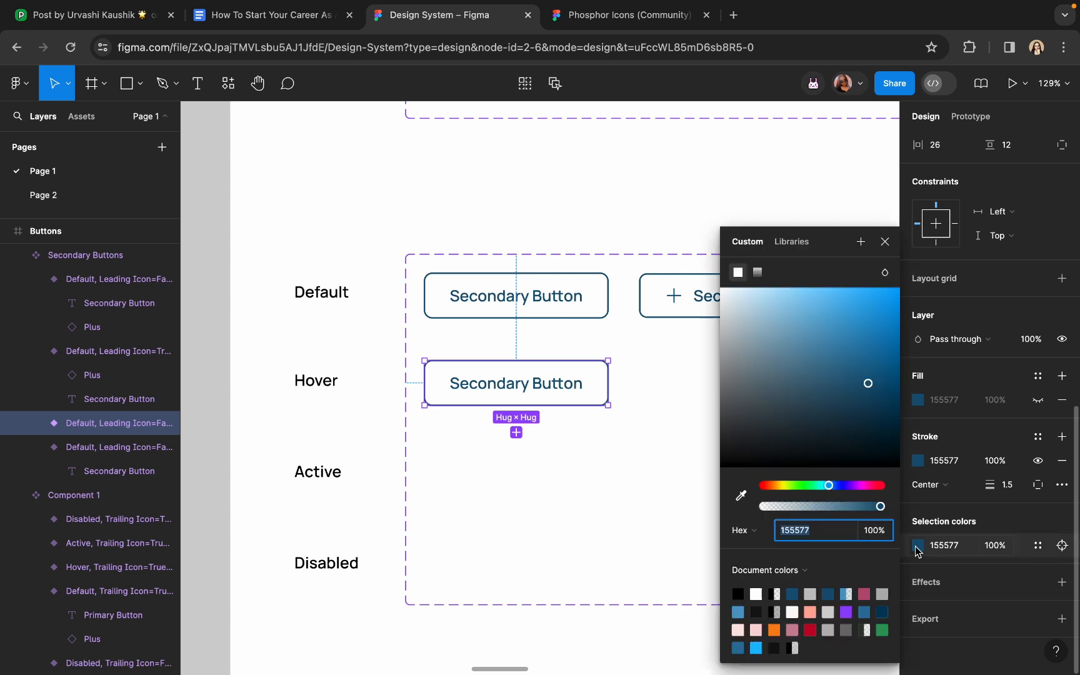
click(845, 352)
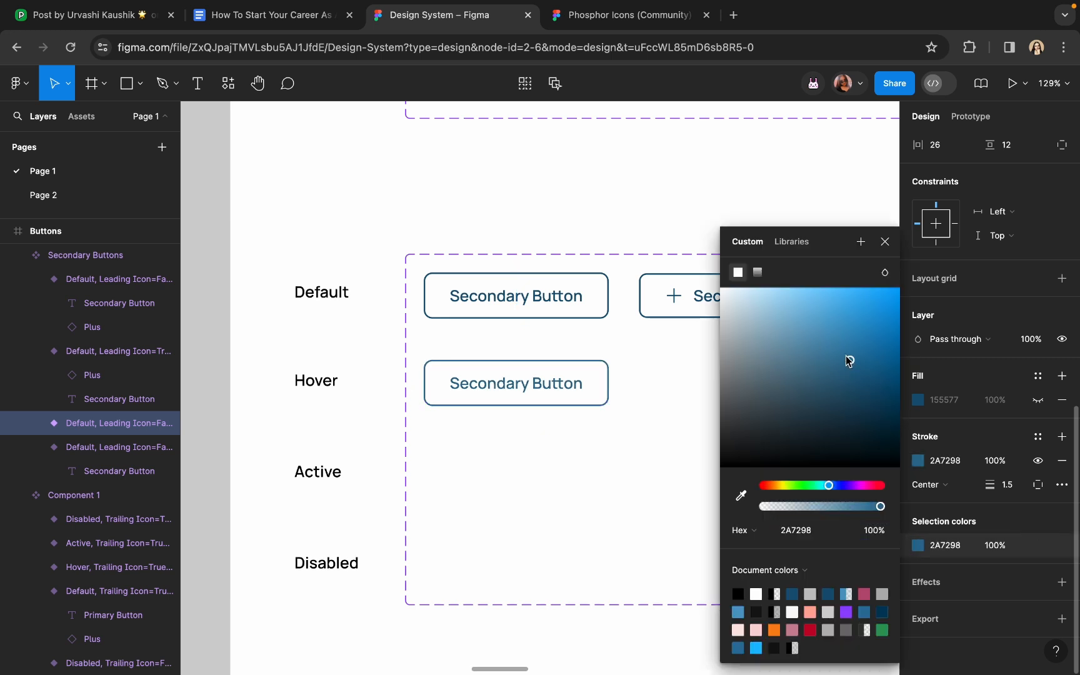
scroll(600, 379, up, 5)
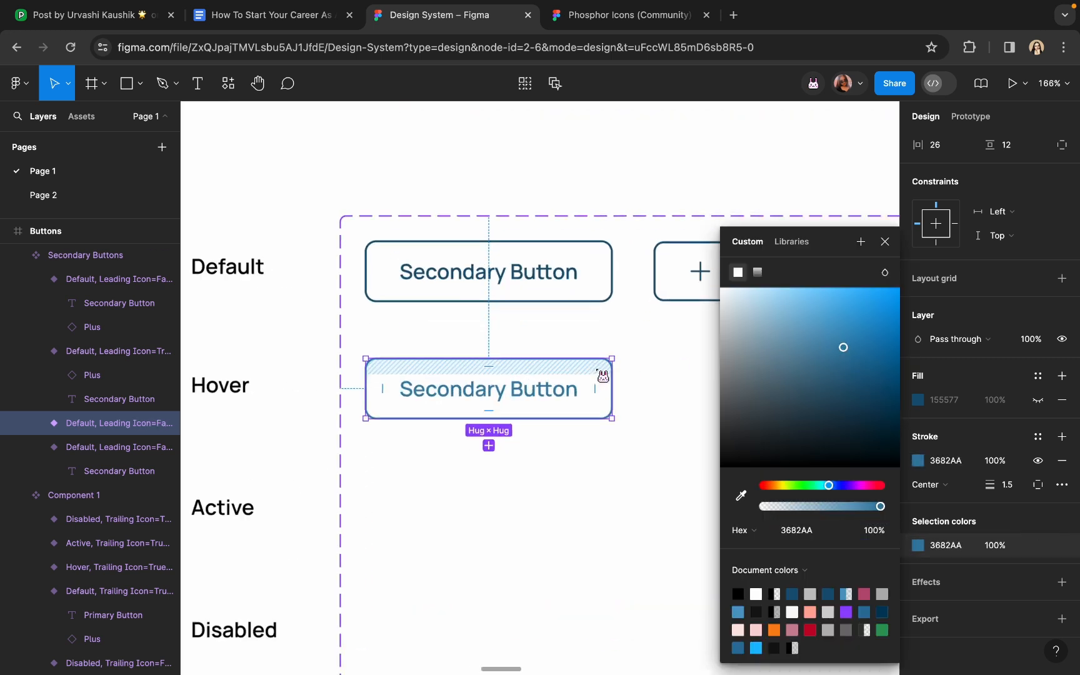
scroll(602, 376, down, 5)
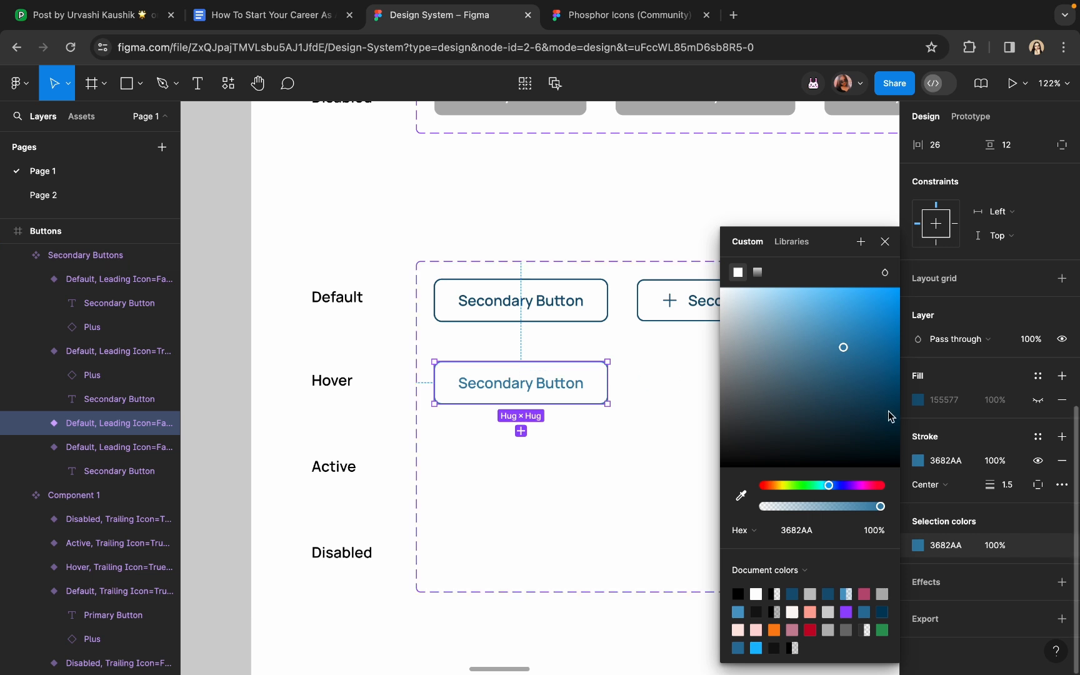
click(1039, 403)
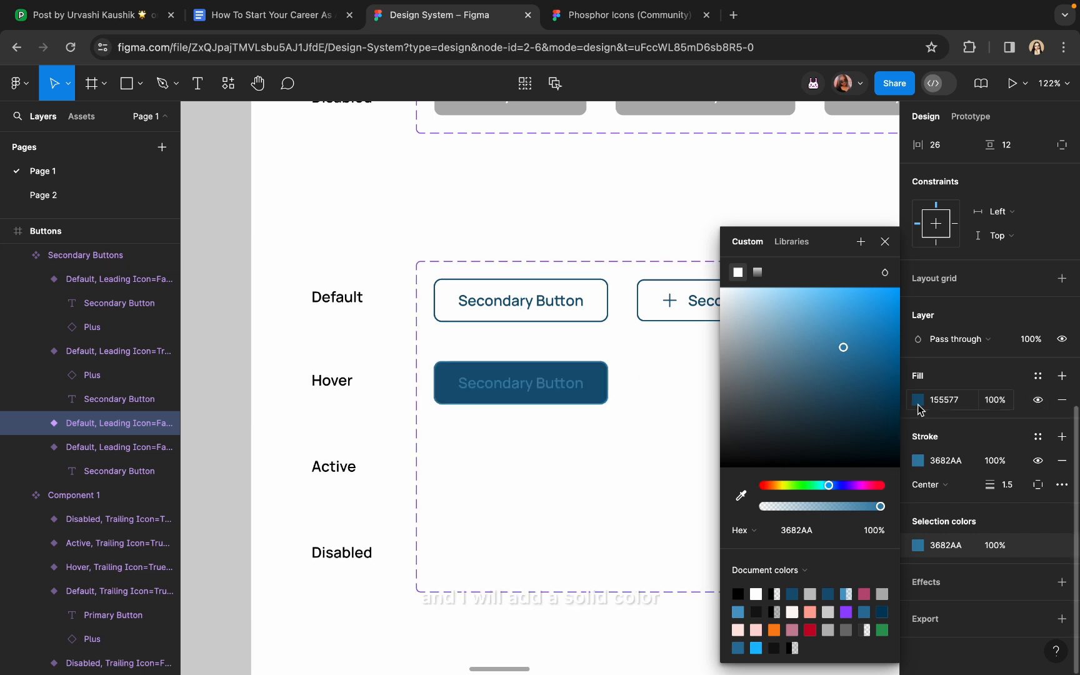
click(918, 402)
click(743, 497)
scroll(574, 389, up, 5)
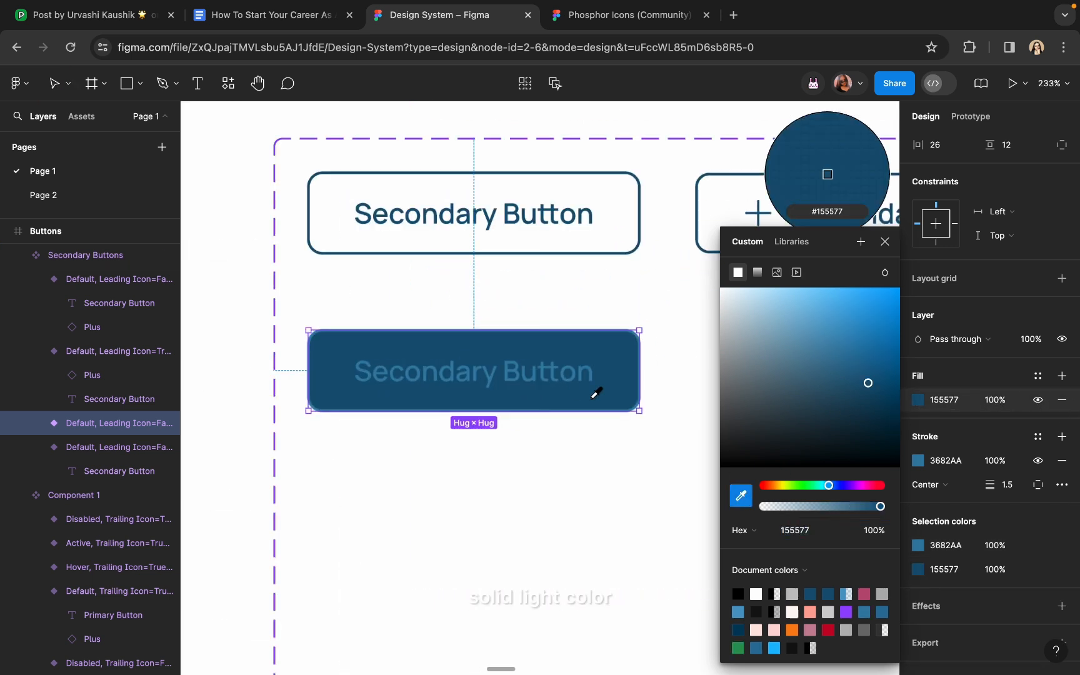
key(Escape)
click(761, 291)
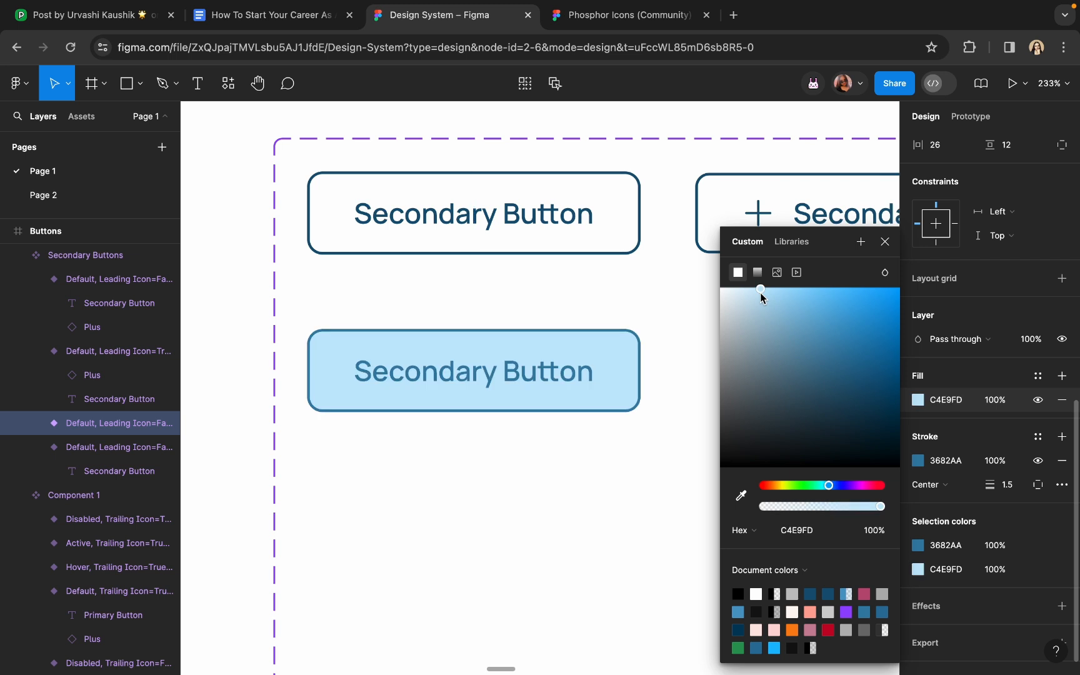
click(742, 288)
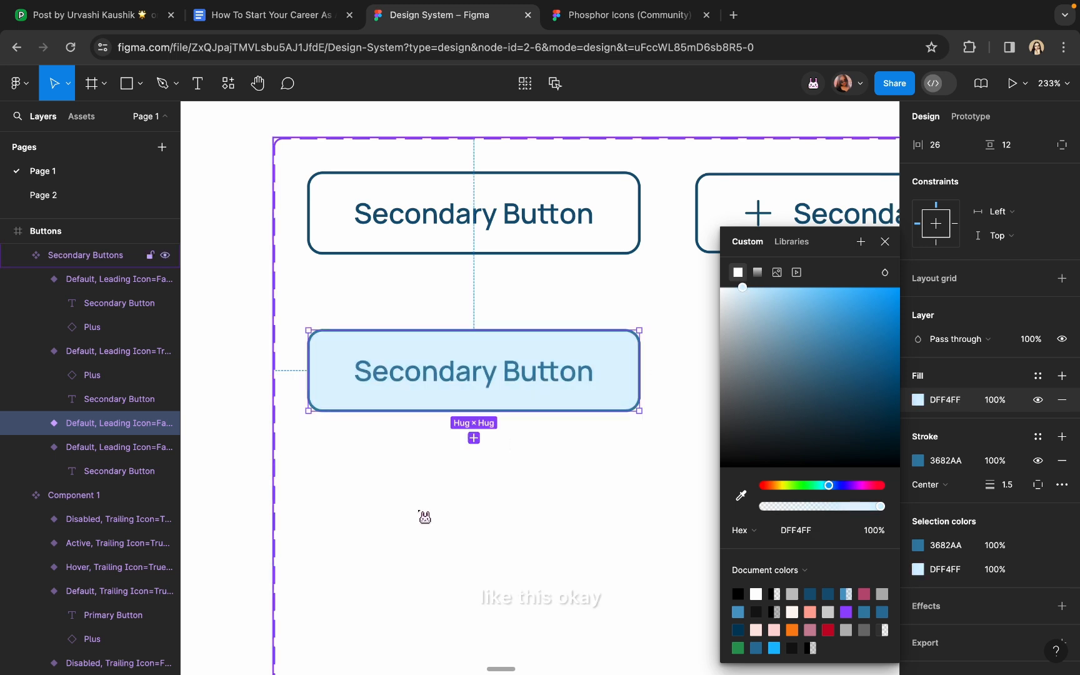
scroll(420, 507, down, 5)
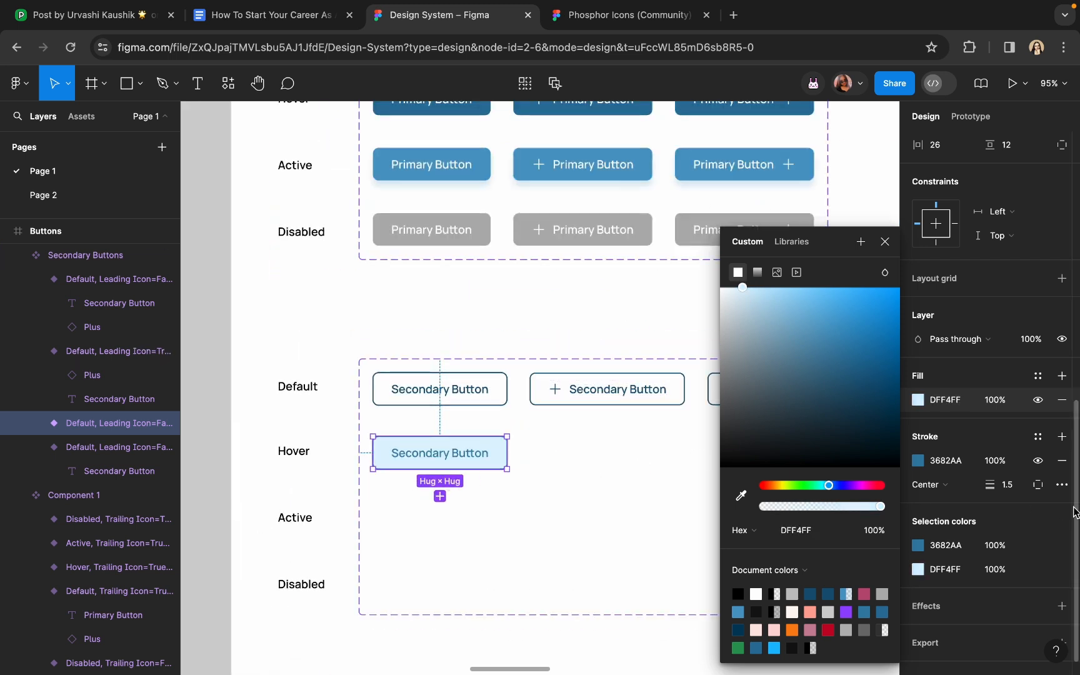
scroll(521, 468, up, 3)
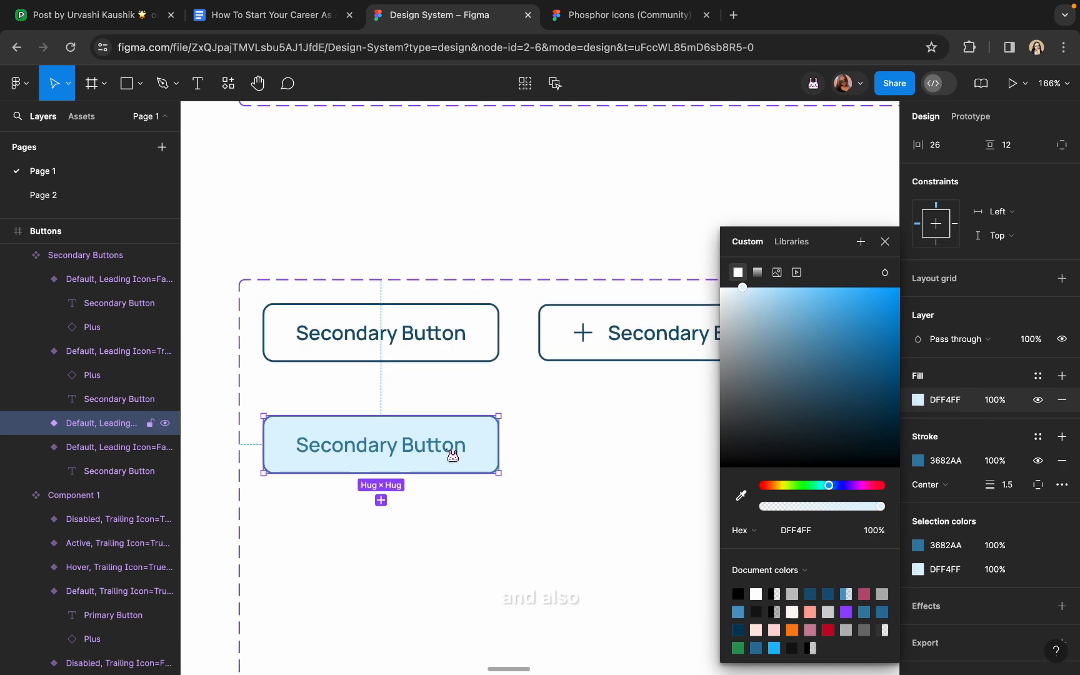
Eyedrop the dark blue into the Hover button's outline and label text
click(913, 460)
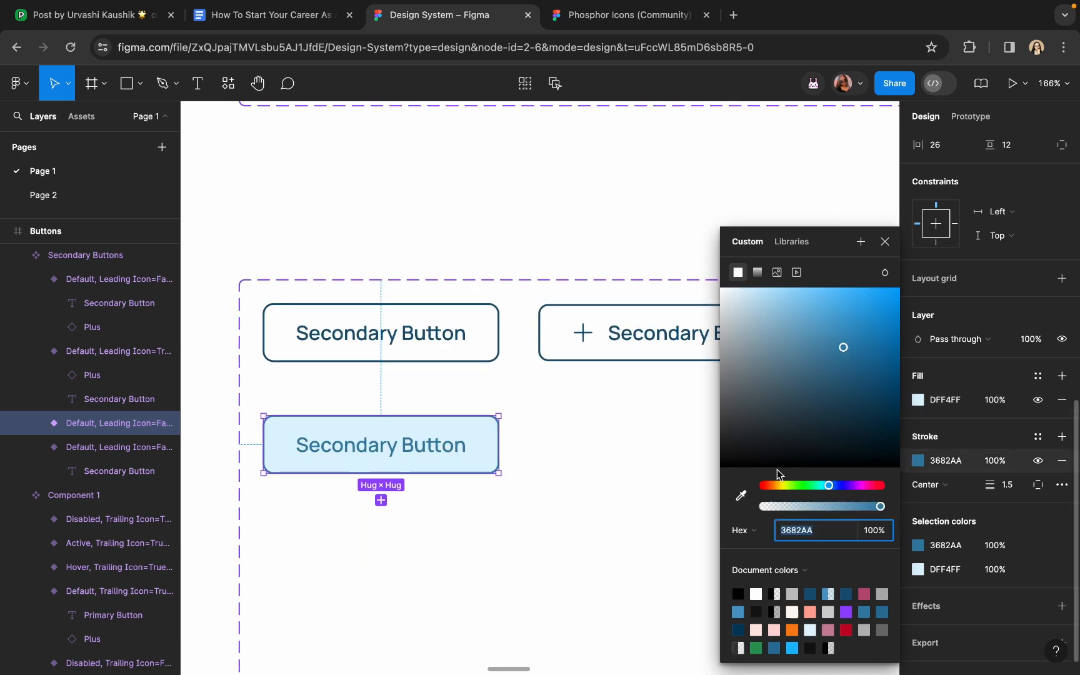
click(741, 496)
scroll(613, 319, up, 10)
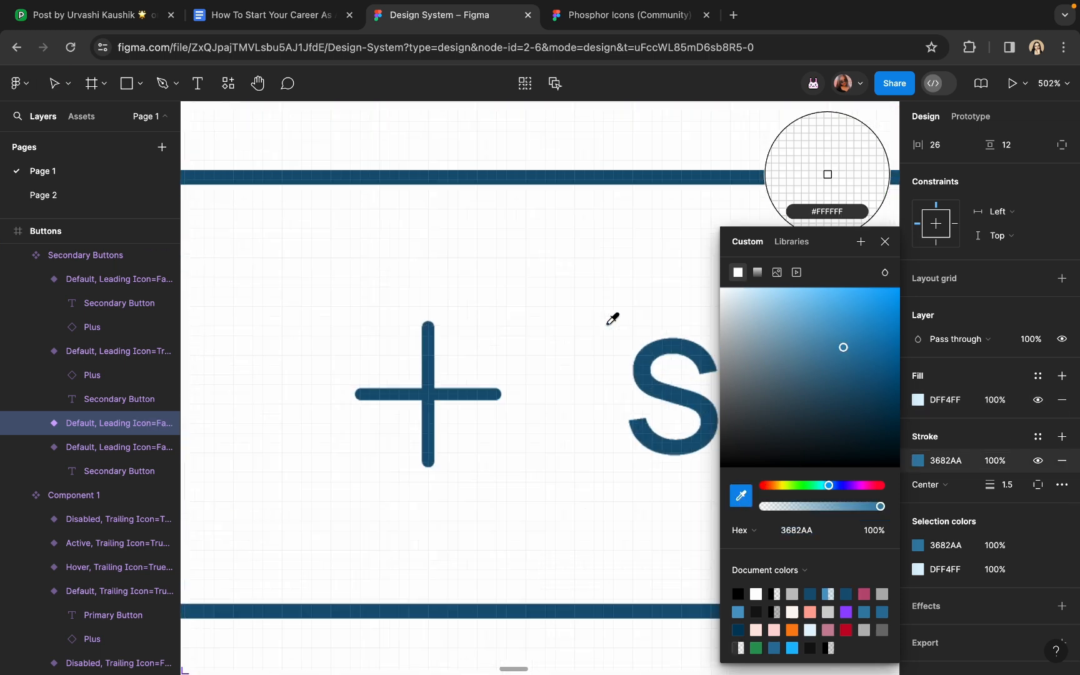
click(606, 183)
scroll(607, 180, down, 5)
click(305, 471)
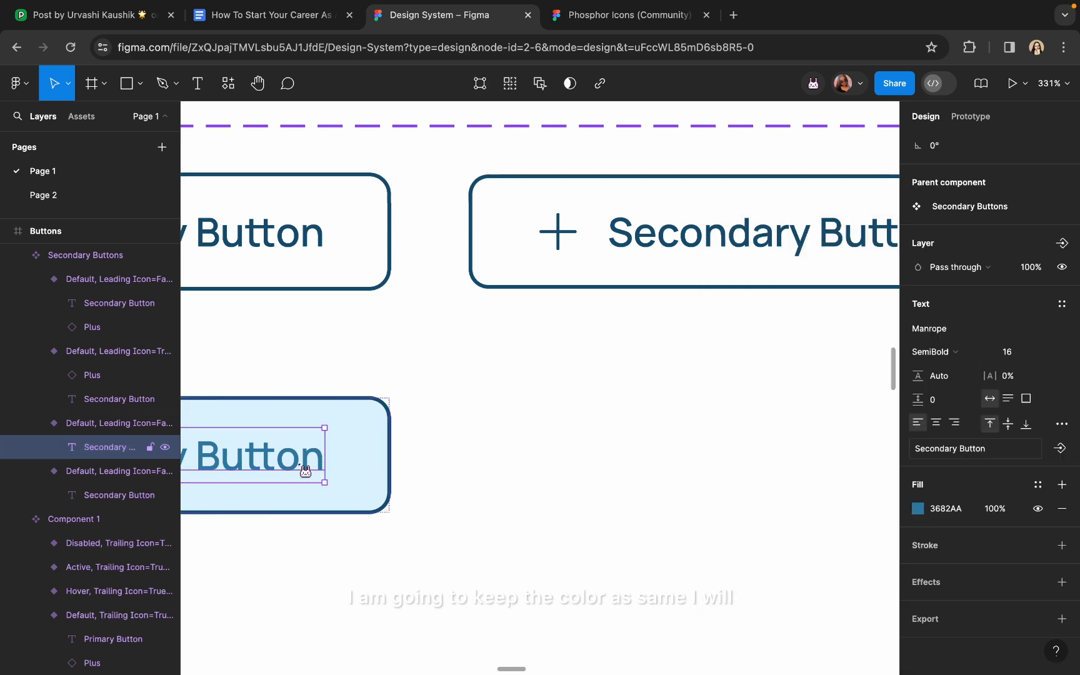
click(917, 509)
click(741, 496)
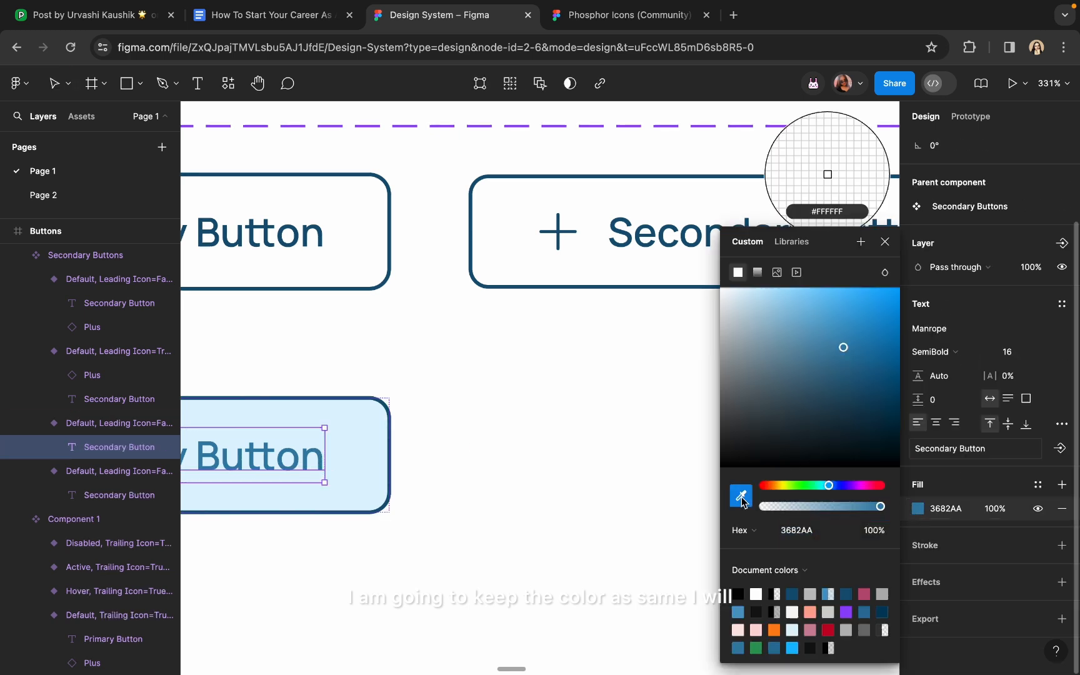
scroll(572, 241, up, 5)
click(542, 175)
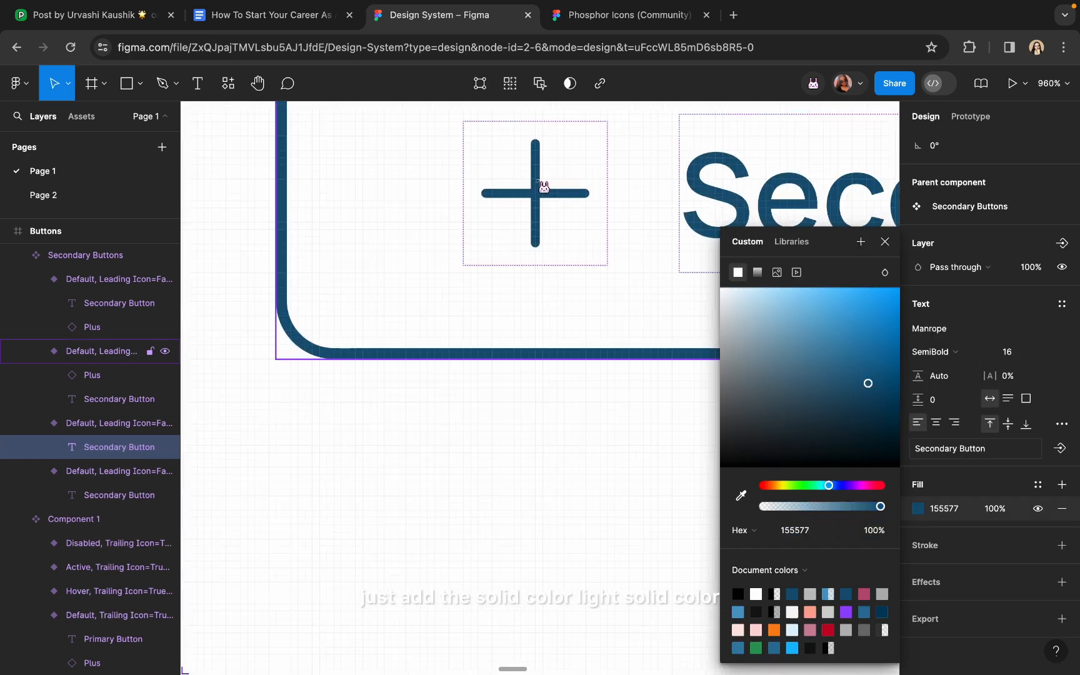
scroll(538, 182, down, 9)
key(Escape)
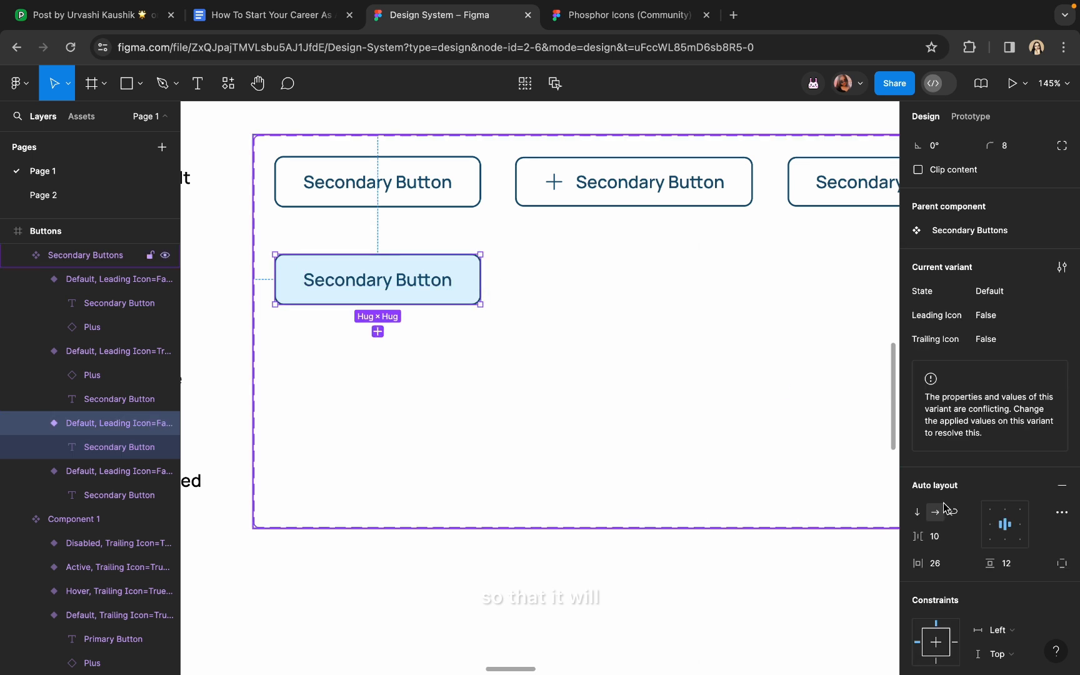
Set the Hover button's fill to hex DFF3FF
scroll(962, 550, down, 5)
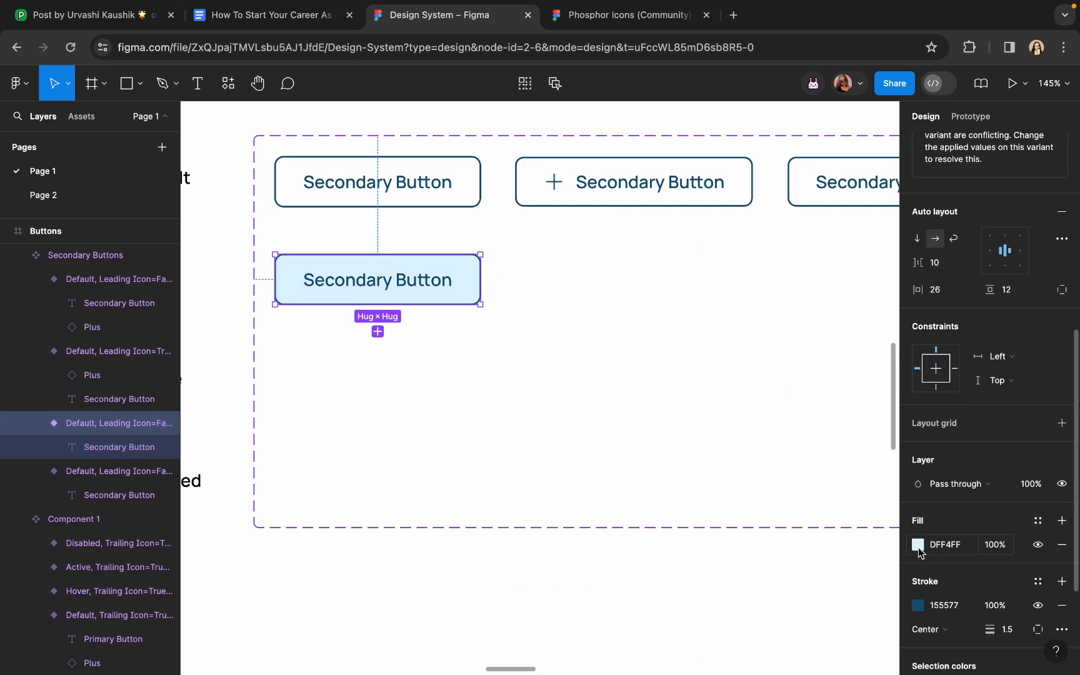
click(918, 545)
text(DFF3FF)
key(Return)
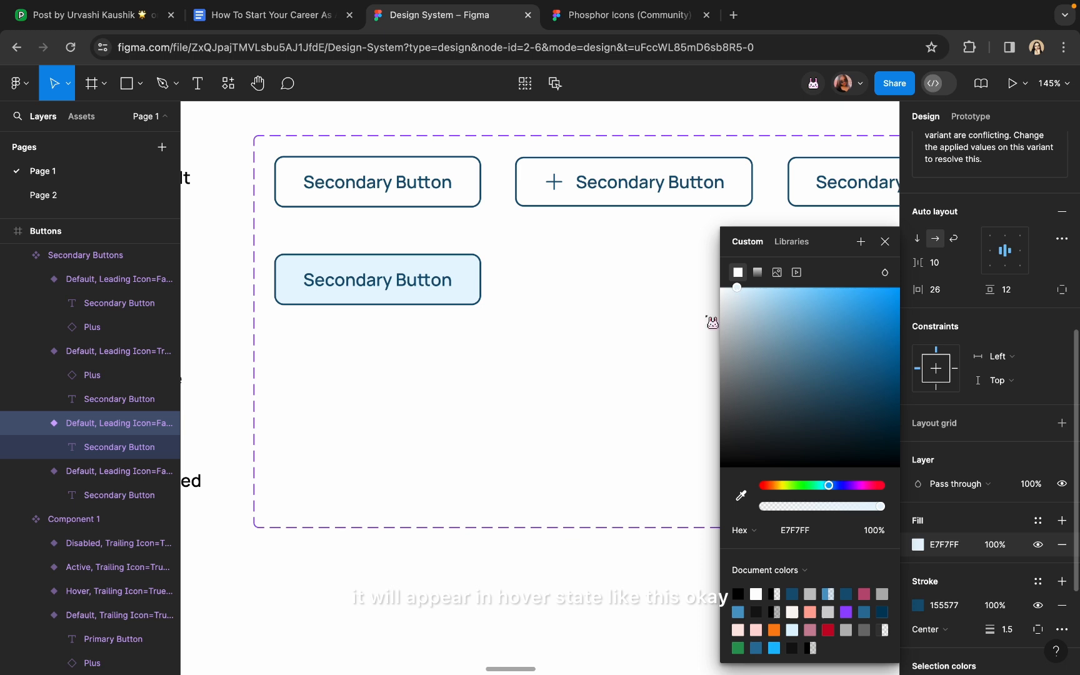
click(475, 605)
scroll(475, 605, down, 5)
Duplicate the leading-icon button into the Hover row and eyedrop the first Hover button's pale blue fill
click(530, 406)
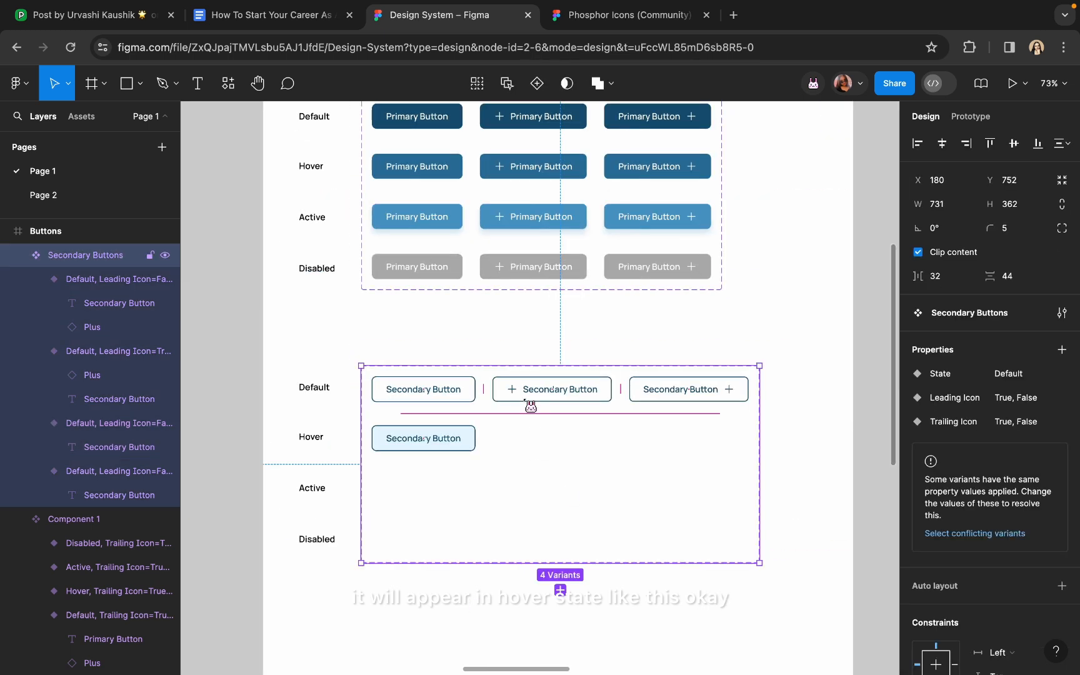
scroll(530, 406, up, 4)
click(530, 399)
key(ctrl+d)
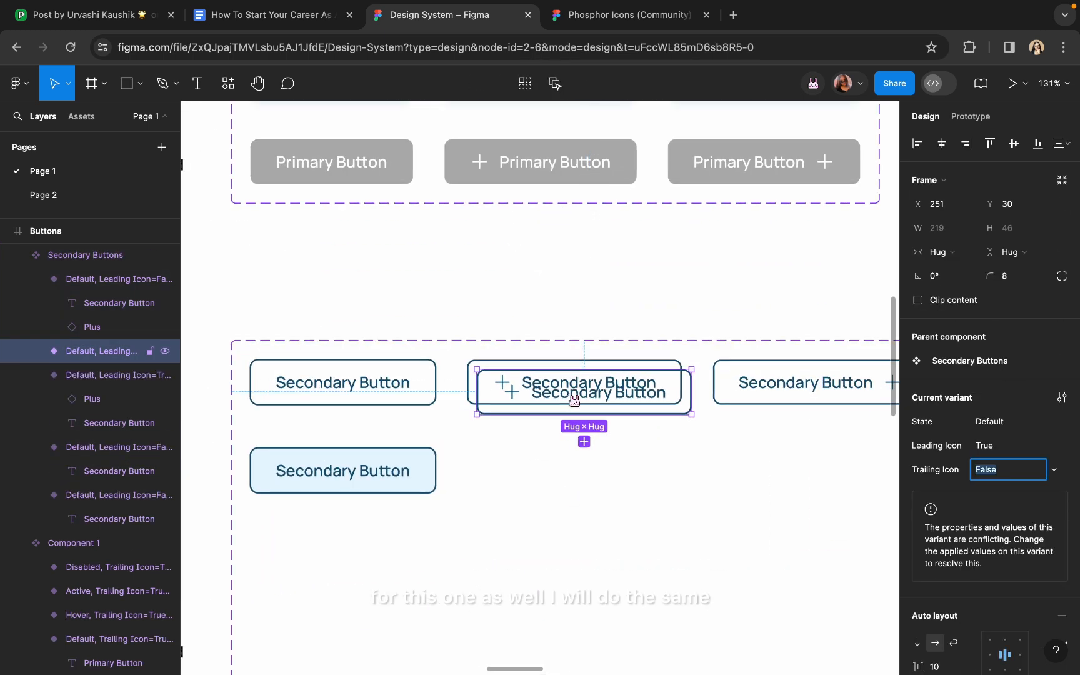
drag(573, 401, 564, 480)
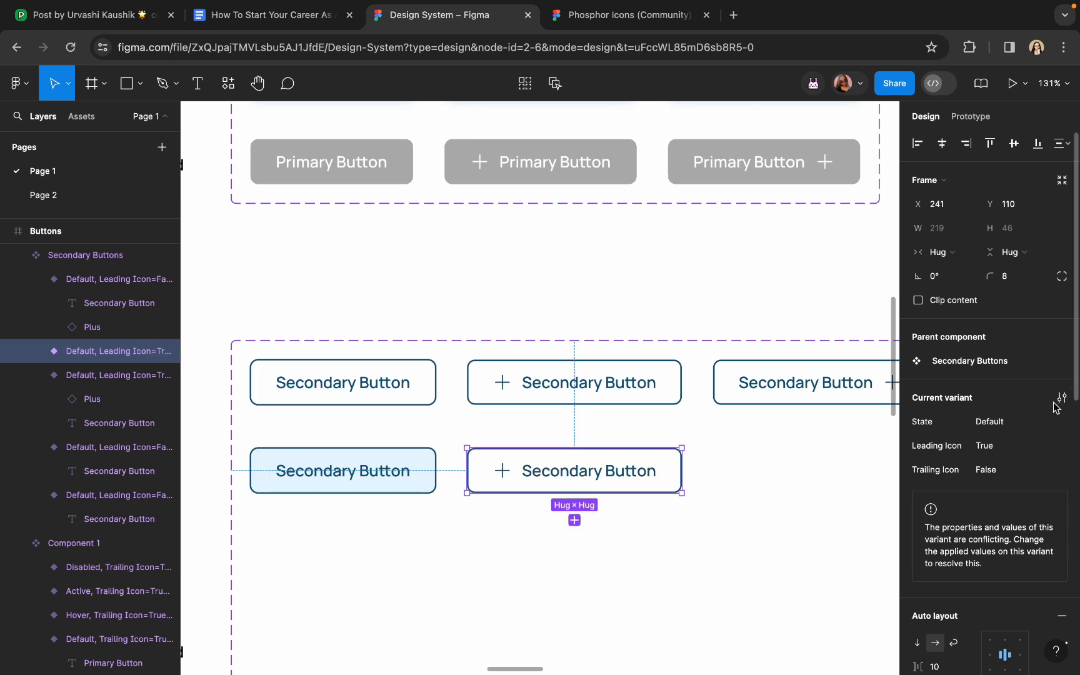
scroll(975, 437, down, 10)
click(1038, 400)
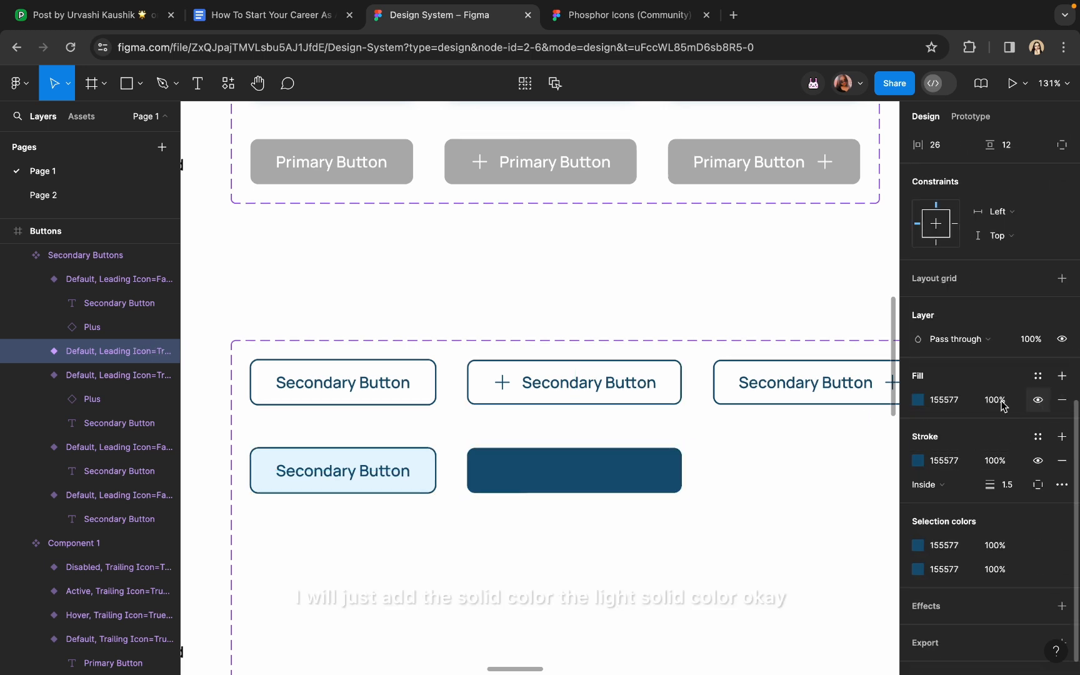
click(917, 400)
click(741, 495)
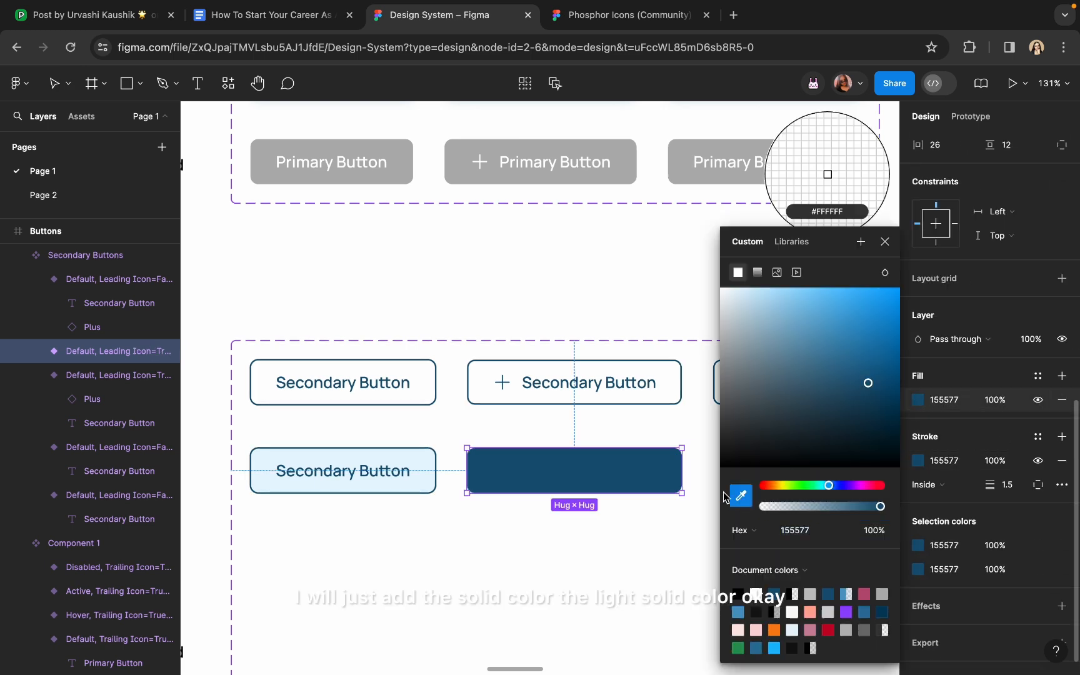
click(429, 454)
Place a trailing-icon copy in the Hover row with the same pale blue fill
scroll(429, 462, down, 3)
scroll(429, 473, down, 1)
drag(609, 354, 607, 415)
click(1036, 401)
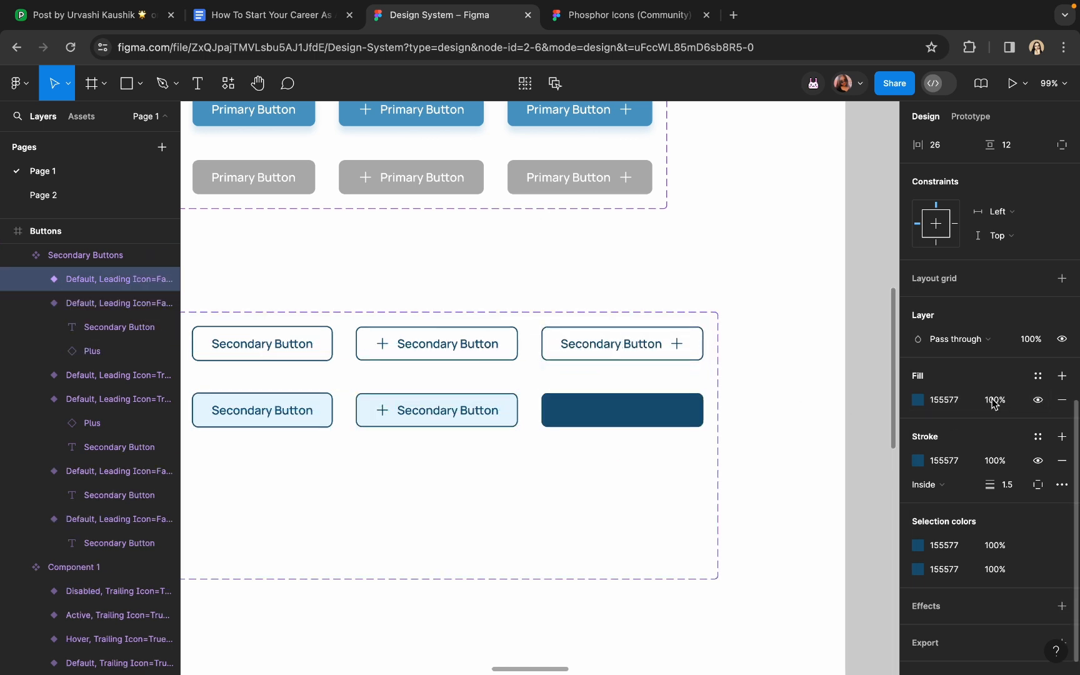
click(912, 401)
click(741, 495)
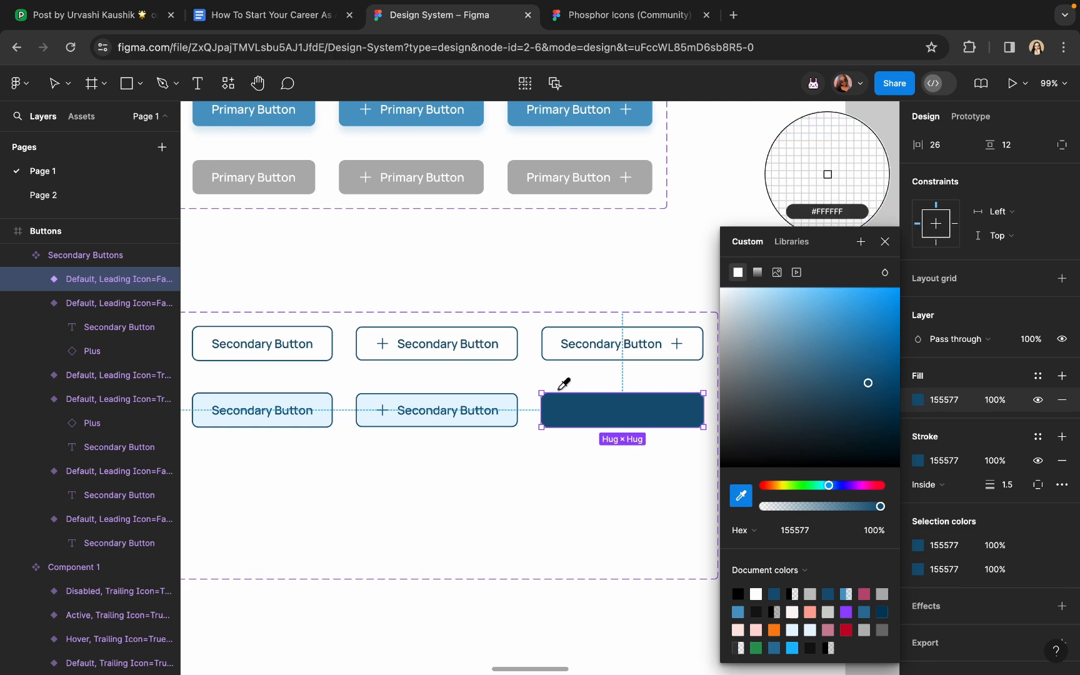
click(507, 398)
Add Hover as a new State value on the first Hover-row button
click(568, 273)
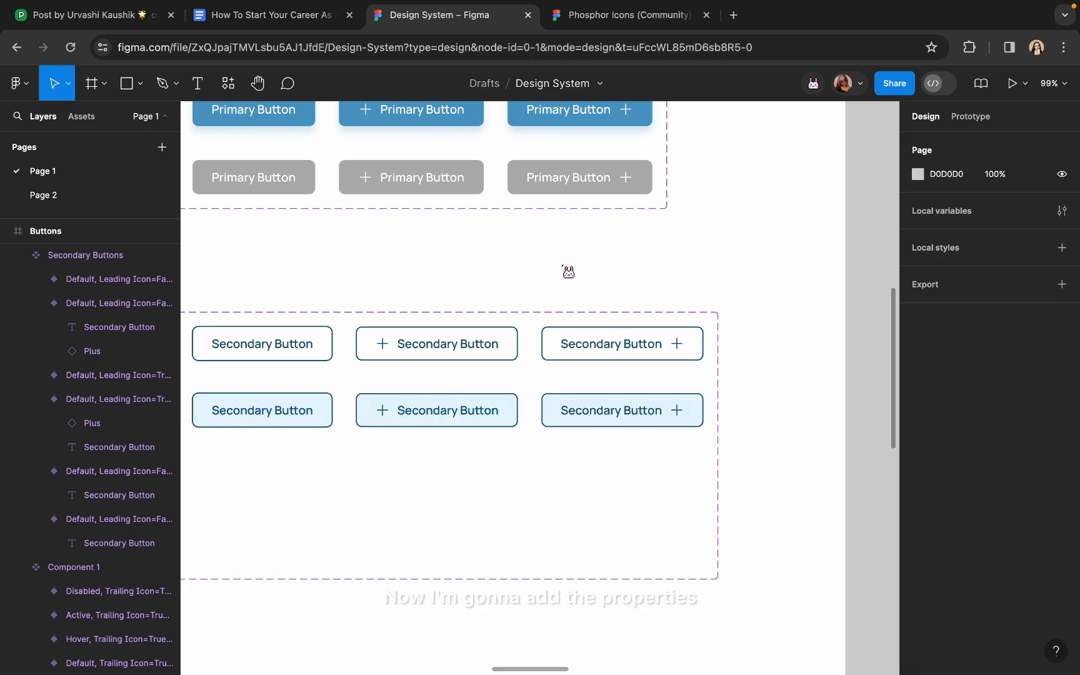
scroll(569, 273, down, 5)
double_click(398, 375)
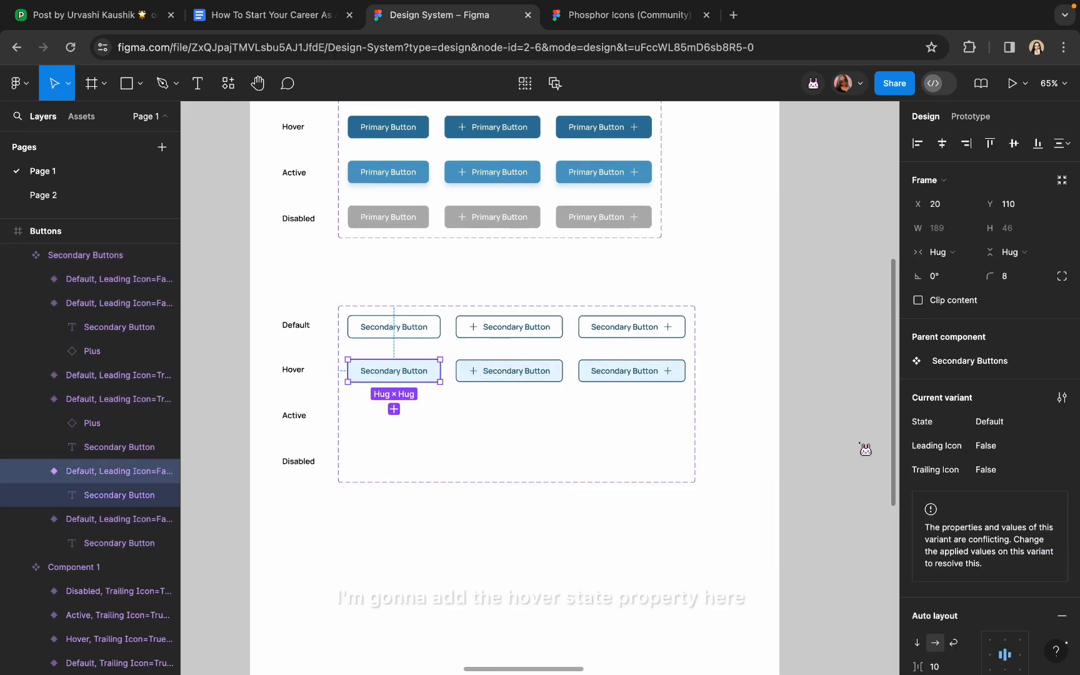
click(1053, 423)
click(1054, 451)
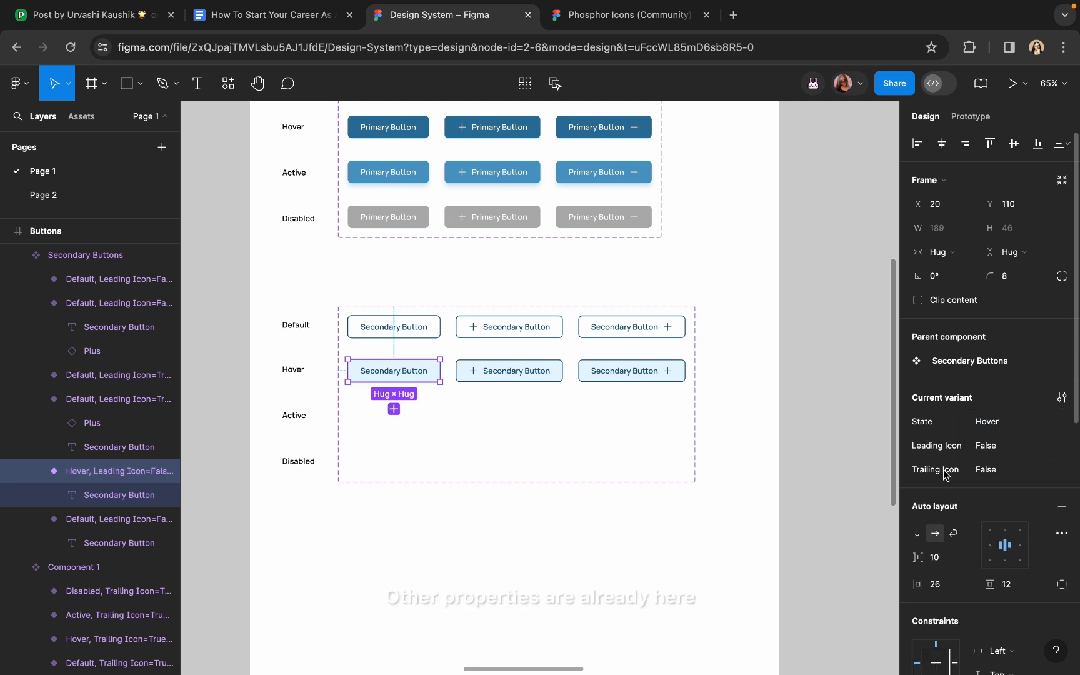
Set the State of the second and third Hover-row buttons to Hover
click(545, 373)
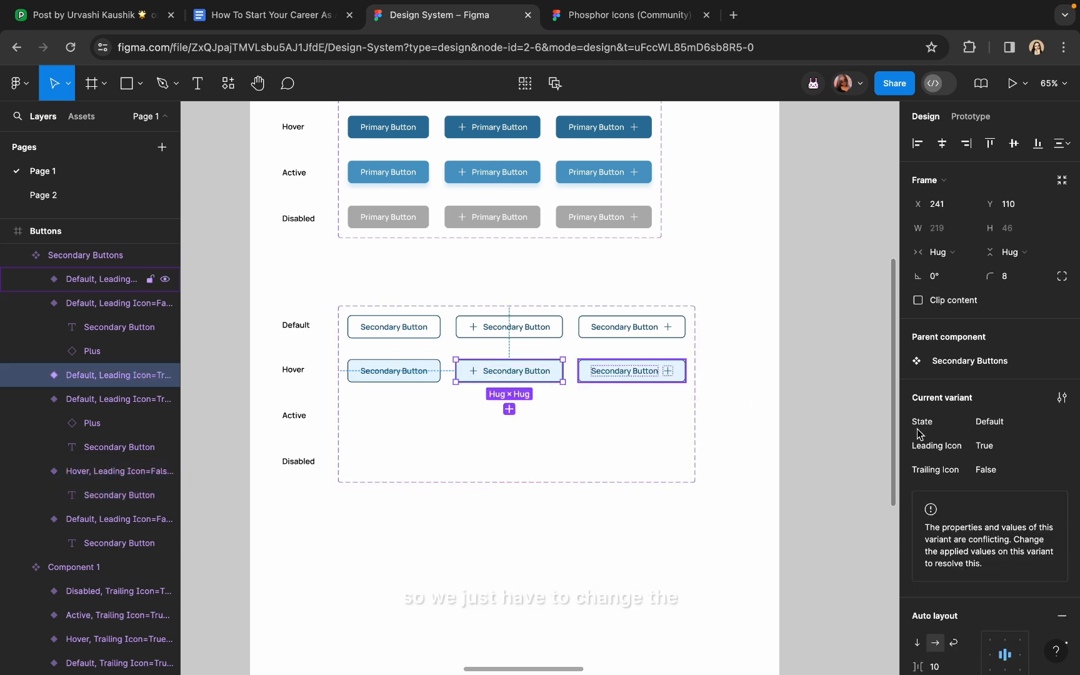
click(1030, 438)
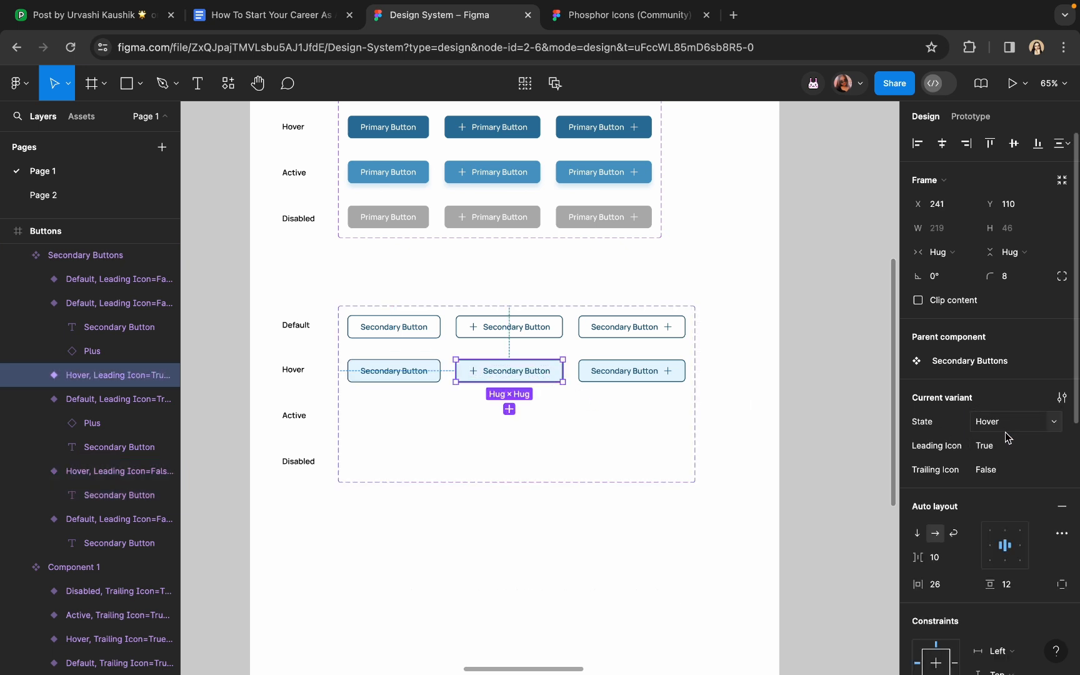
click(650, 373)
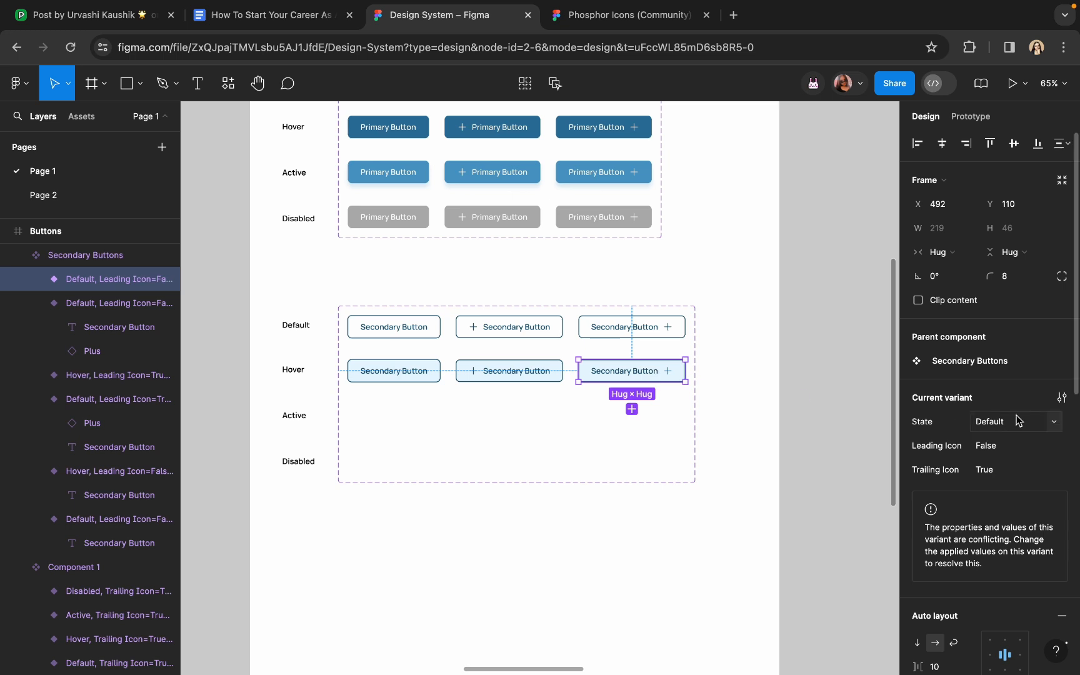
click(1050, 428)
click(1025, 440)
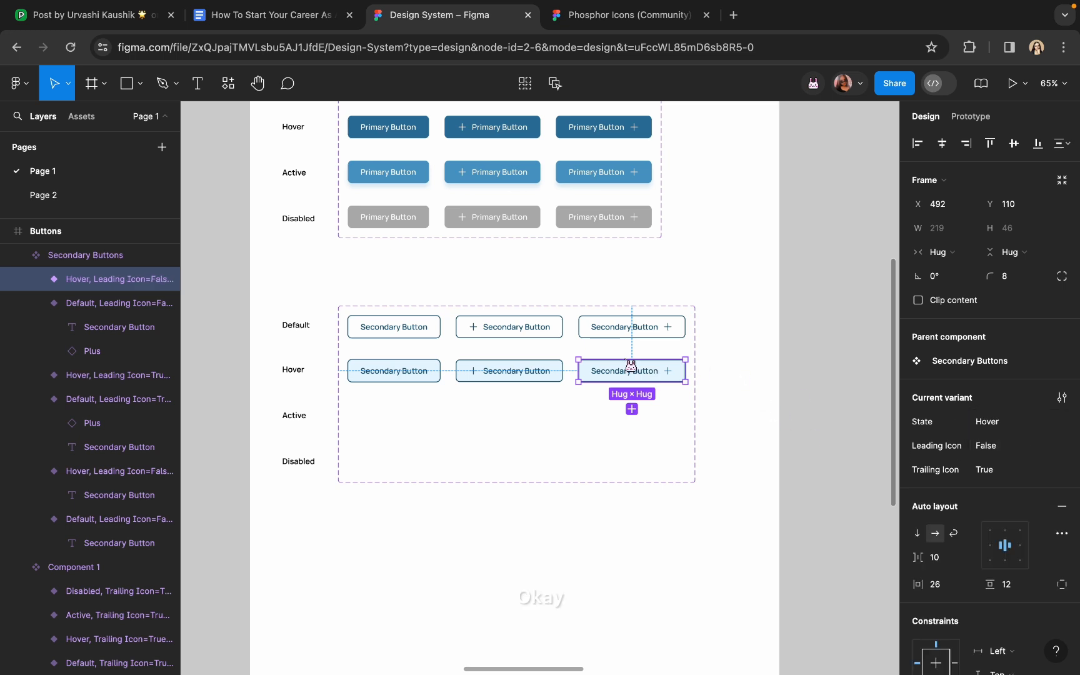
scroll(379, 340, up, 2)
click(393, 371)
scroll(397, 393, up, 5)
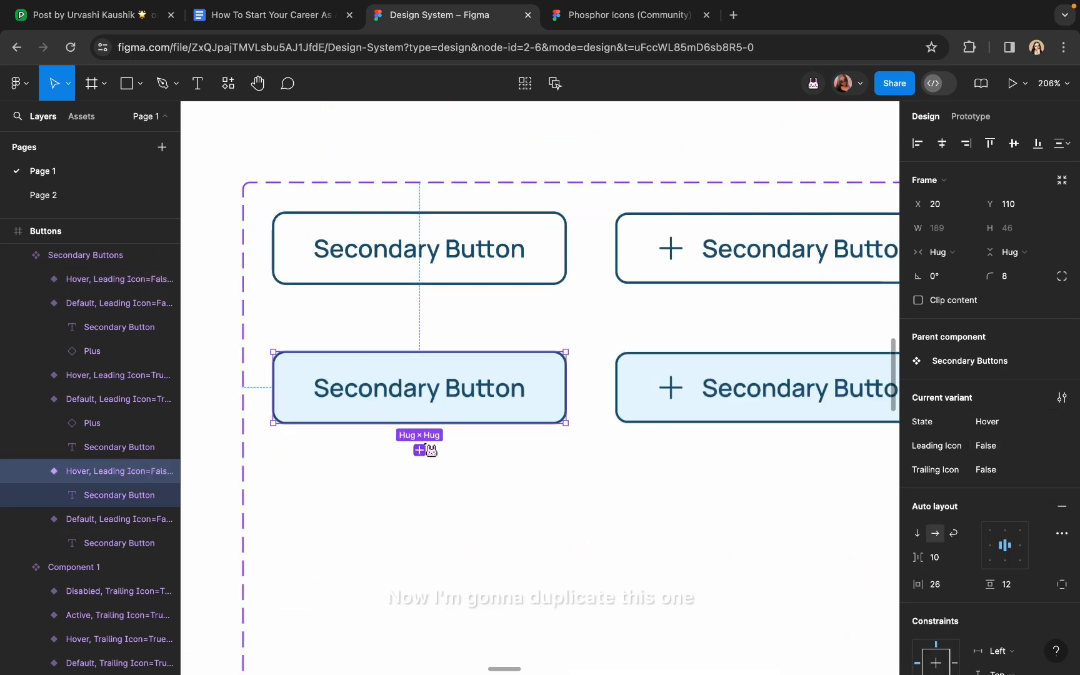
Copy the first Hover button into the Active row and make its fill white
key(ctrl+d)
scroll(429, 437, down, 3)
drag(423, 462, 418, 496)
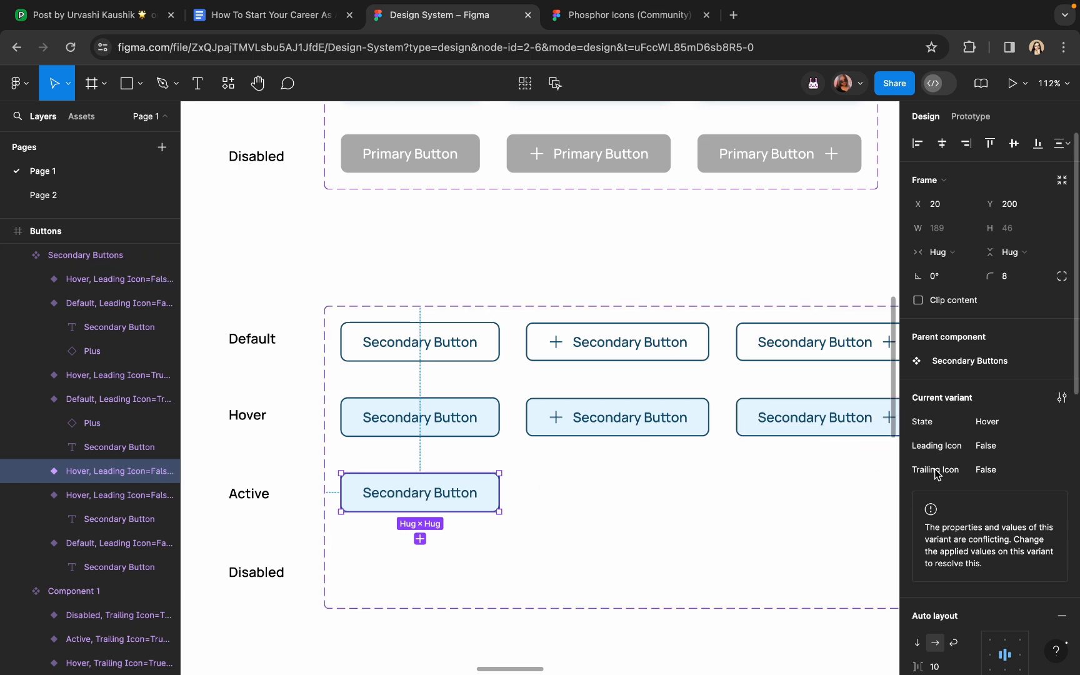
scroll(934, 487, down, 10)
click(917, 537)
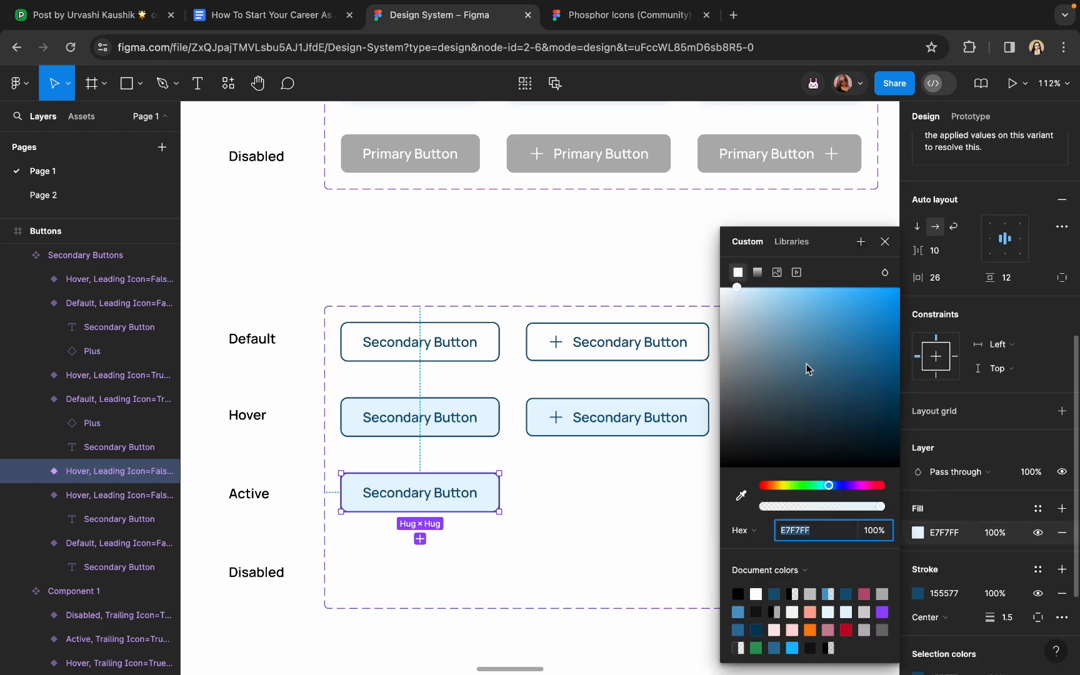
drag(805, 368, 720, 287)
Add a drop shadow to the Active button in the dark blue 155577 at 20% opacity
scroll(986, 402, down, 3)
scroll(986, 402, down, 2)
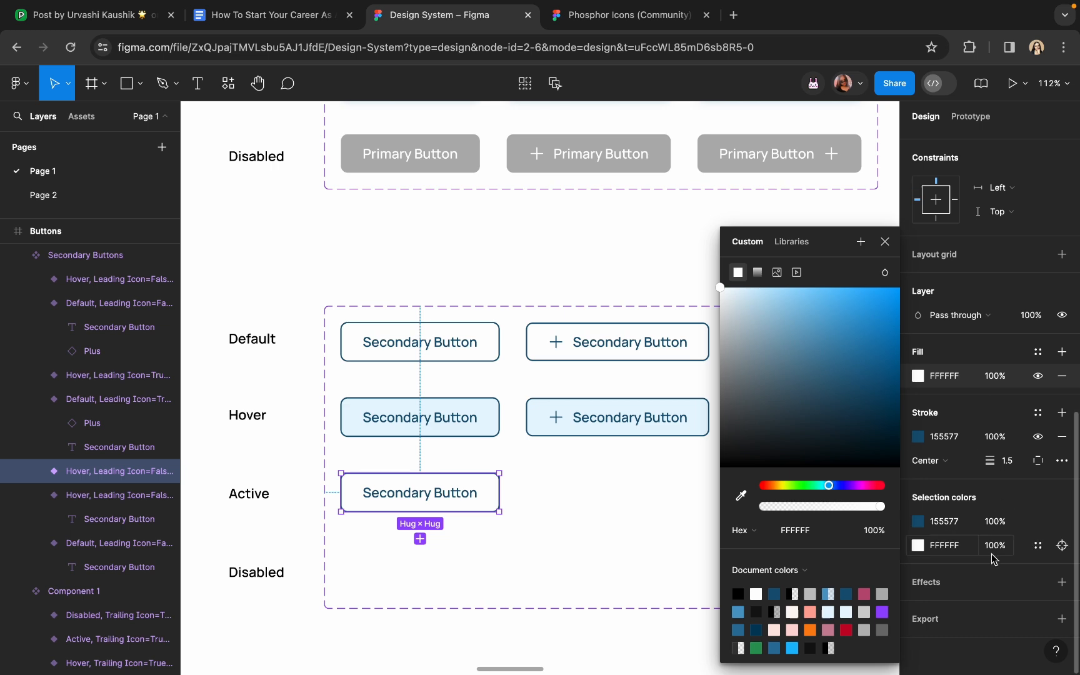
click(1062, 583)
click(916, 606)
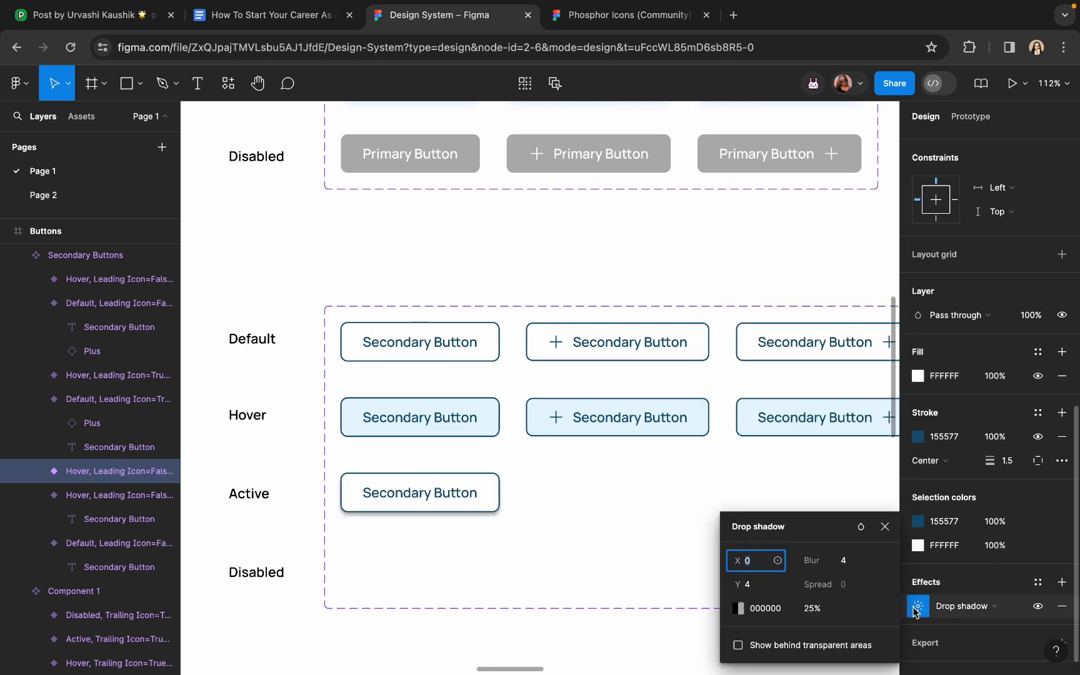
click(740, 607)
click(560, 498)
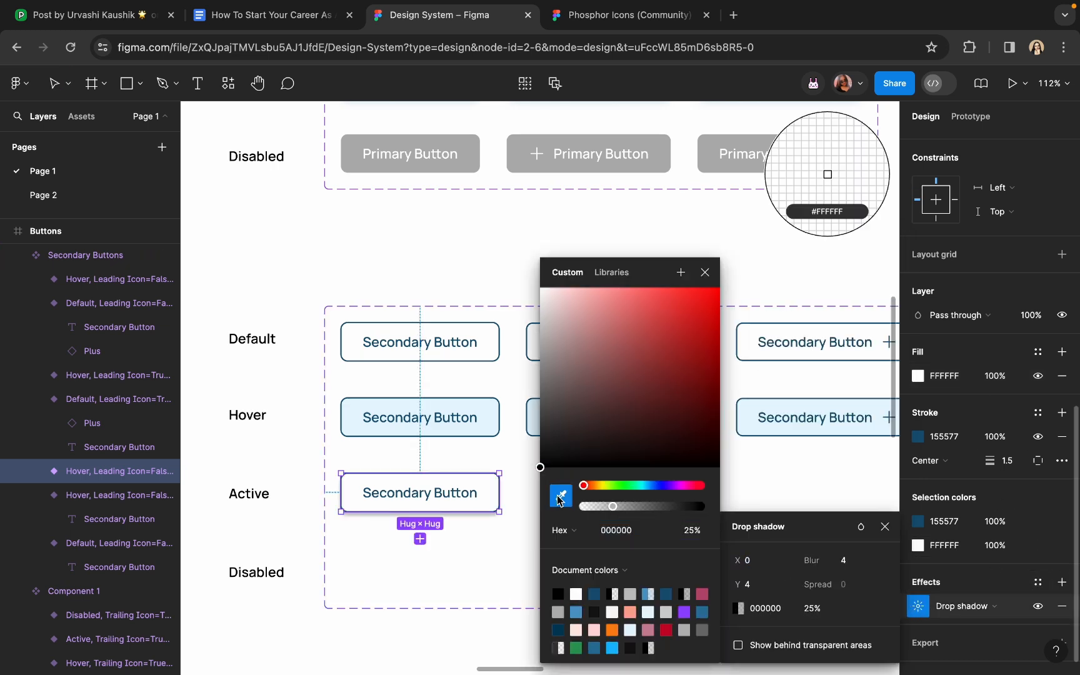
scroll(379, 493, up, 10)
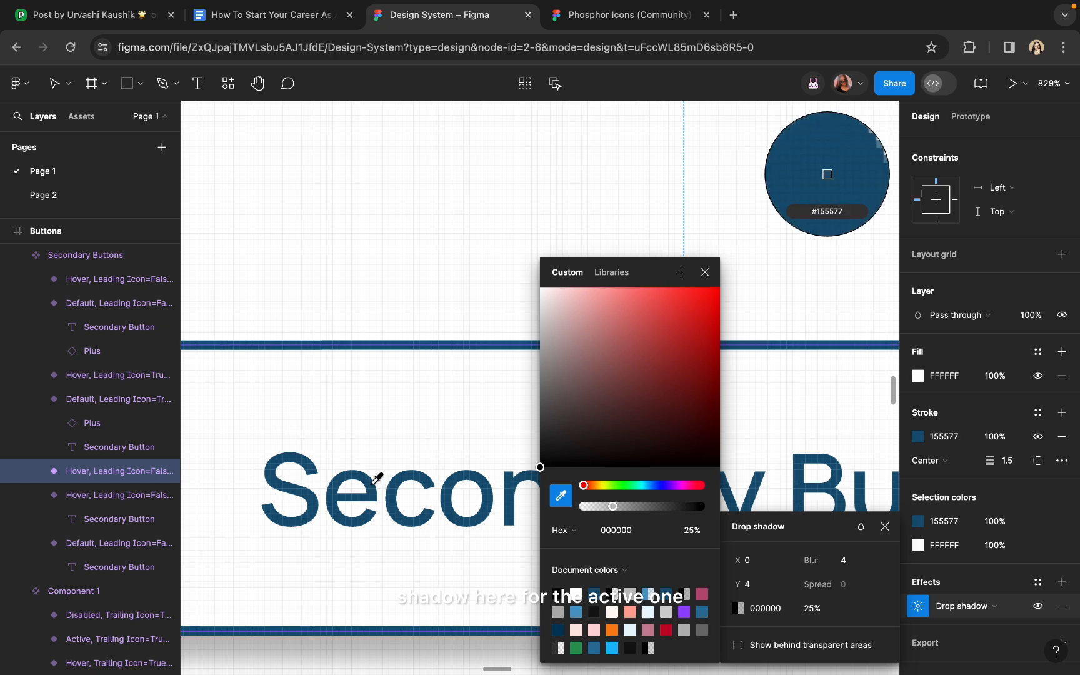
click(377, 479)
scroll(377, 479, down, 4)
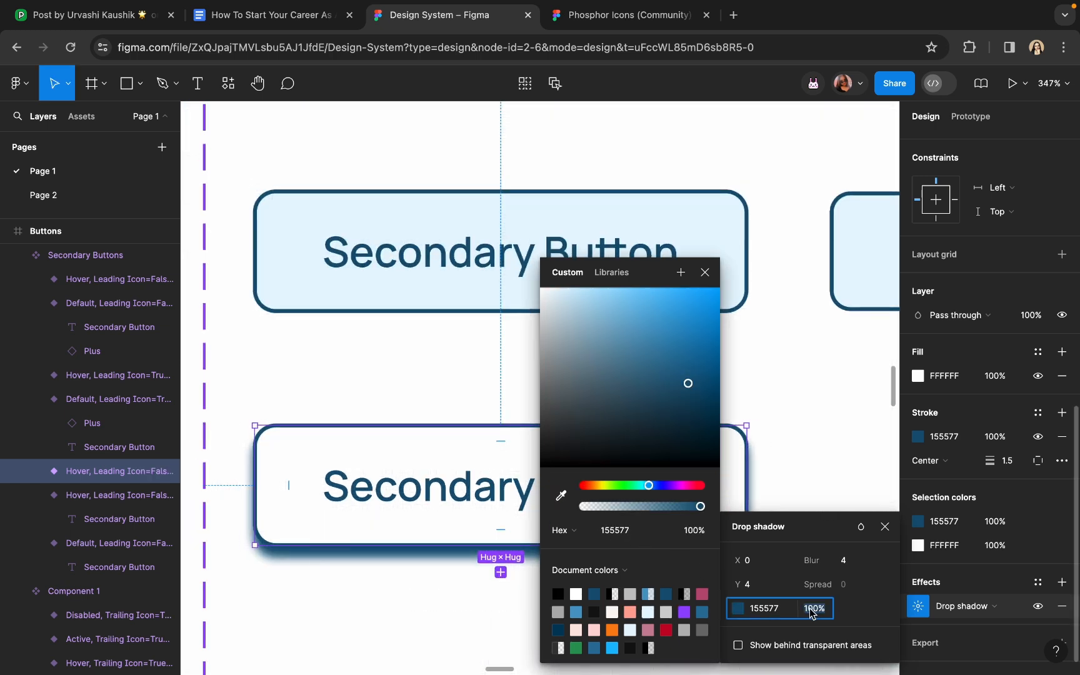
text(20)
key(Return)
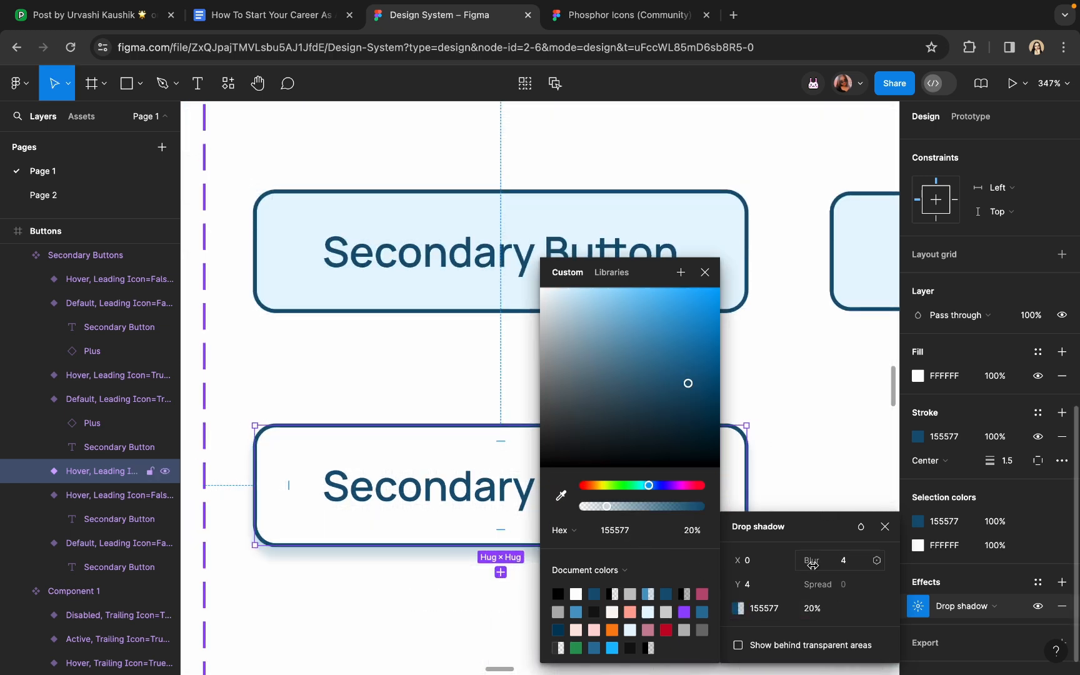
Raise the shadow blur to about 10 and lower its opacity to 15%
drag(811, 564, 817, 564)
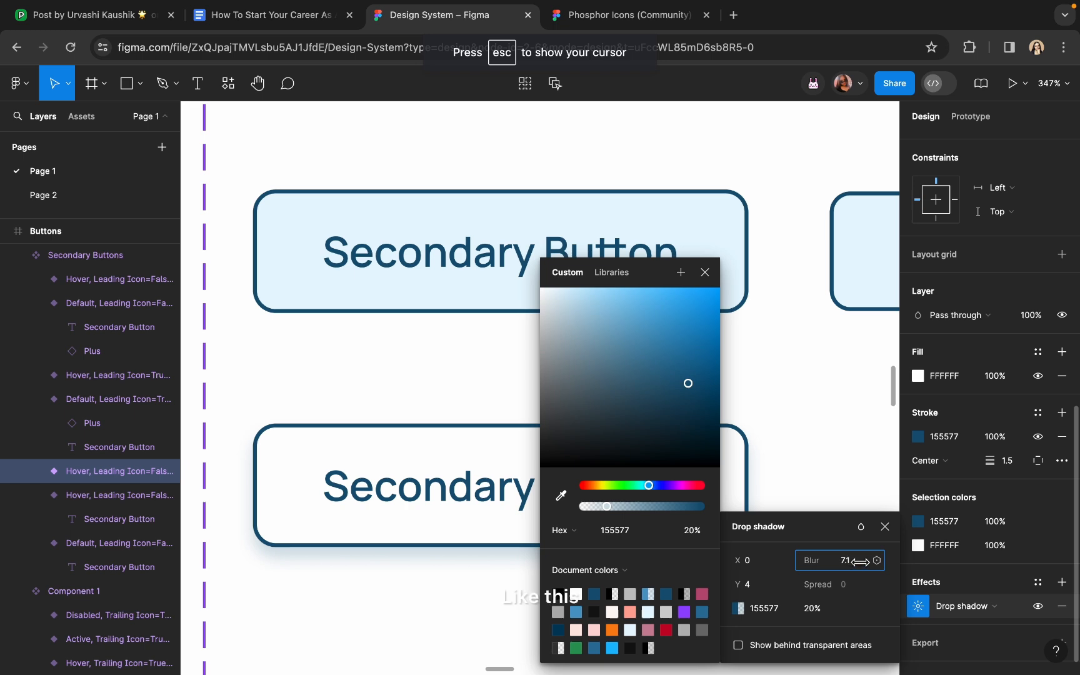
scroll(419, 454, down, 5)
drag(812, 568, 862, 569)
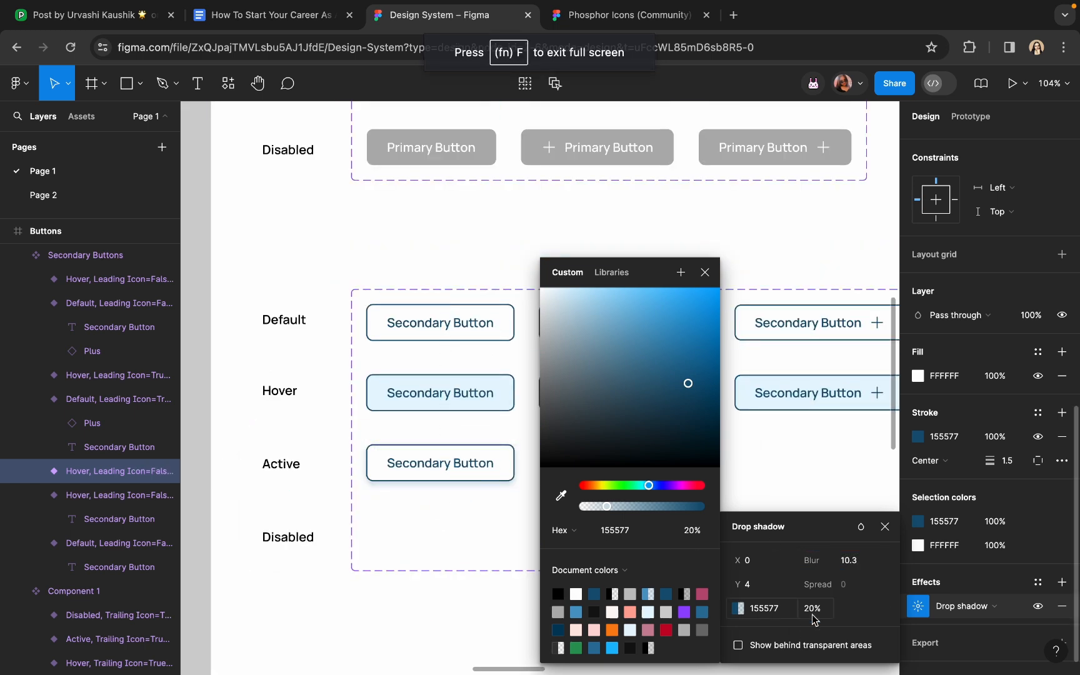
click(812, 612)
text(15)
key(Return)
click(447, 597)
scroll(459, 550, right, 1)
double_click(503, 366)
Duplicate the plus-icon Hover button into the Active row and make its fill white (FFFFFF)
drag(503, 366, 502, 436)
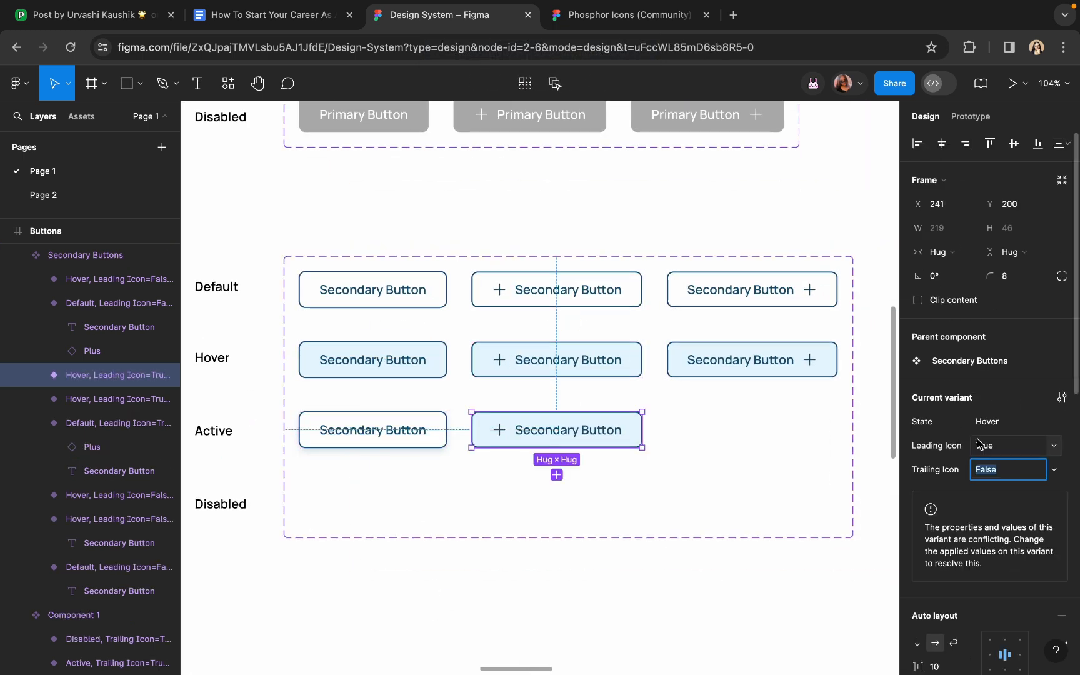
scroll(1012, 444, down, 10)
click(917, 375)
drag(844, 340, 722, 287)
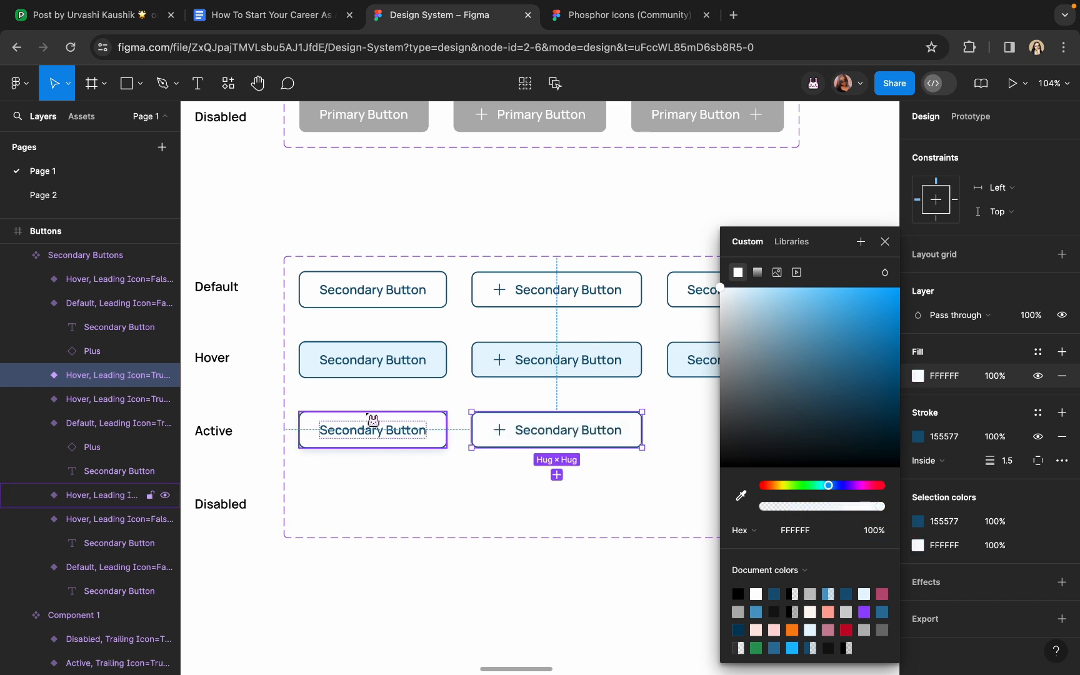
Add a drop shadow to the plus-icon Active button, entering 10.5 and 15% opacity
click(371, 418)
click(914, 610)
click(554, 429)
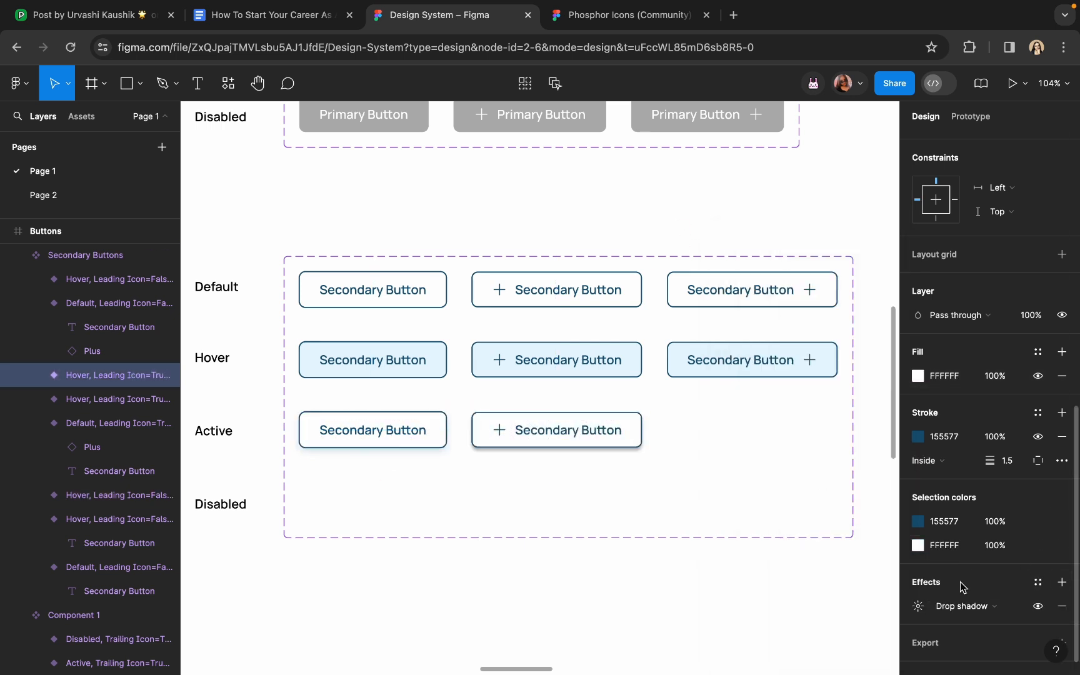
click(918, 607)
click(764, 609)
text(10.5)
click(810, 609)
text(15)
key(Return)
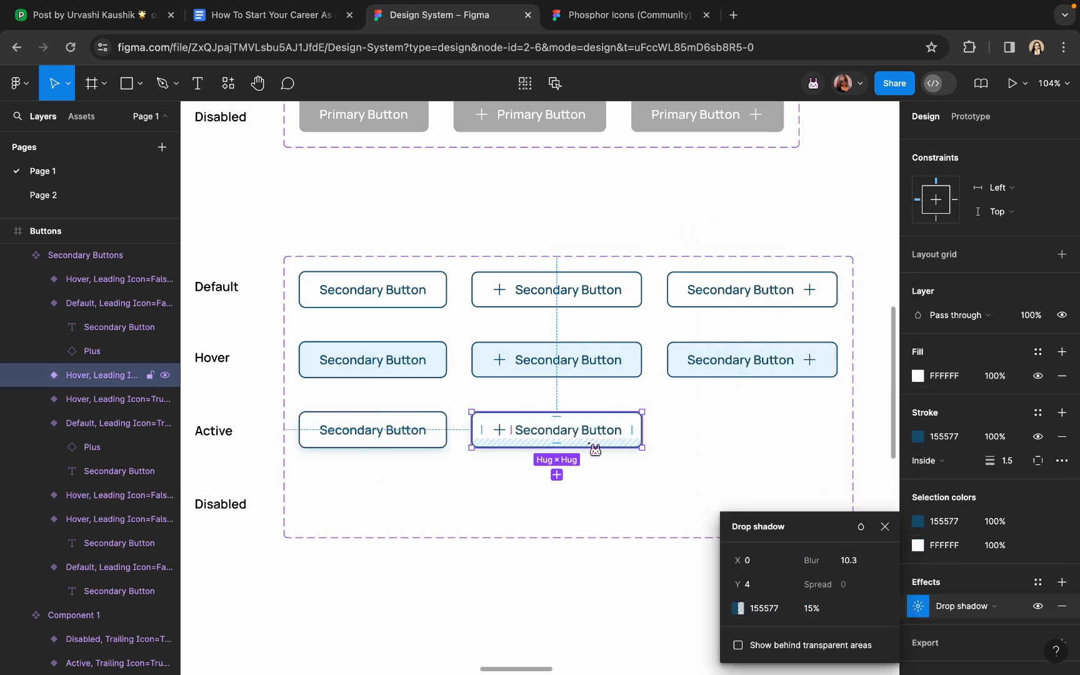
Duplicate the trailing-icon Hover button into the Active row and make its fill white
click(743, 370)
drag(716, 372, 718, 445)
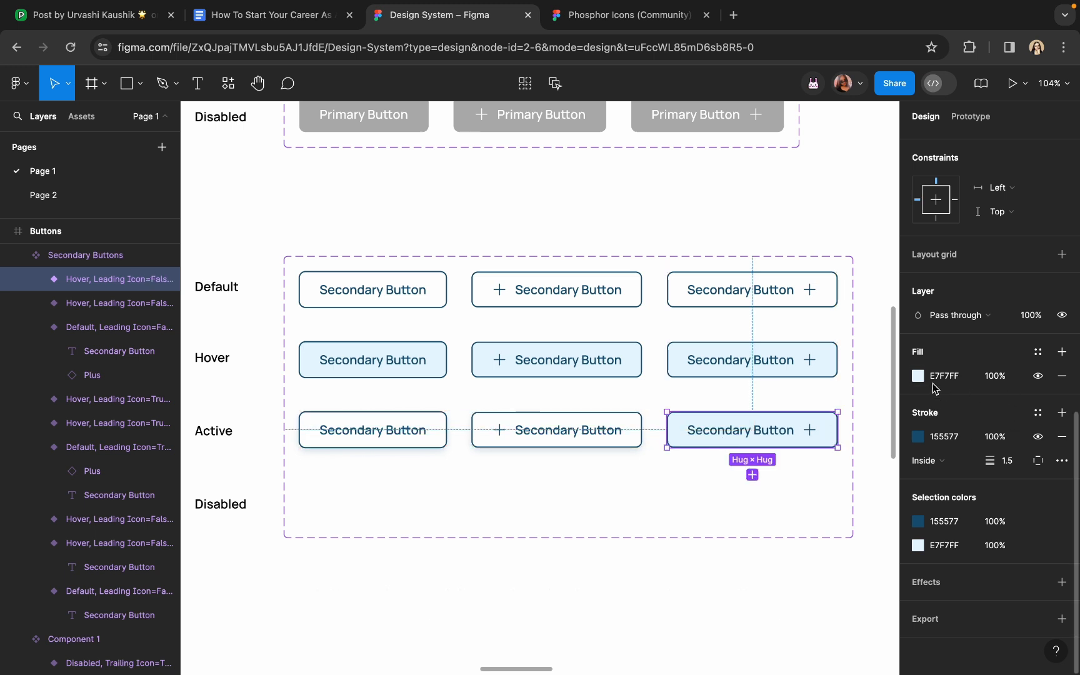
click(918, 375)
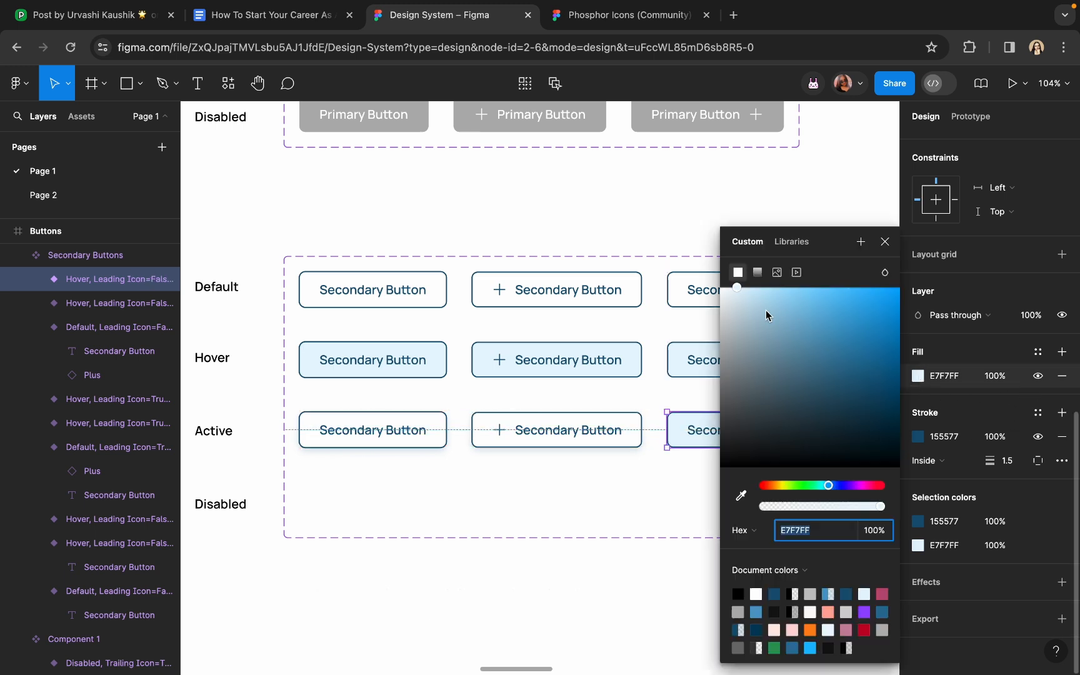
drag(765, 310, 677, 225)
Give the trailing-icon Active button a 155577 drop shadow at 15% opacity
scroll(563, 347, down, 3)
scroll(563, 347, right, 2)
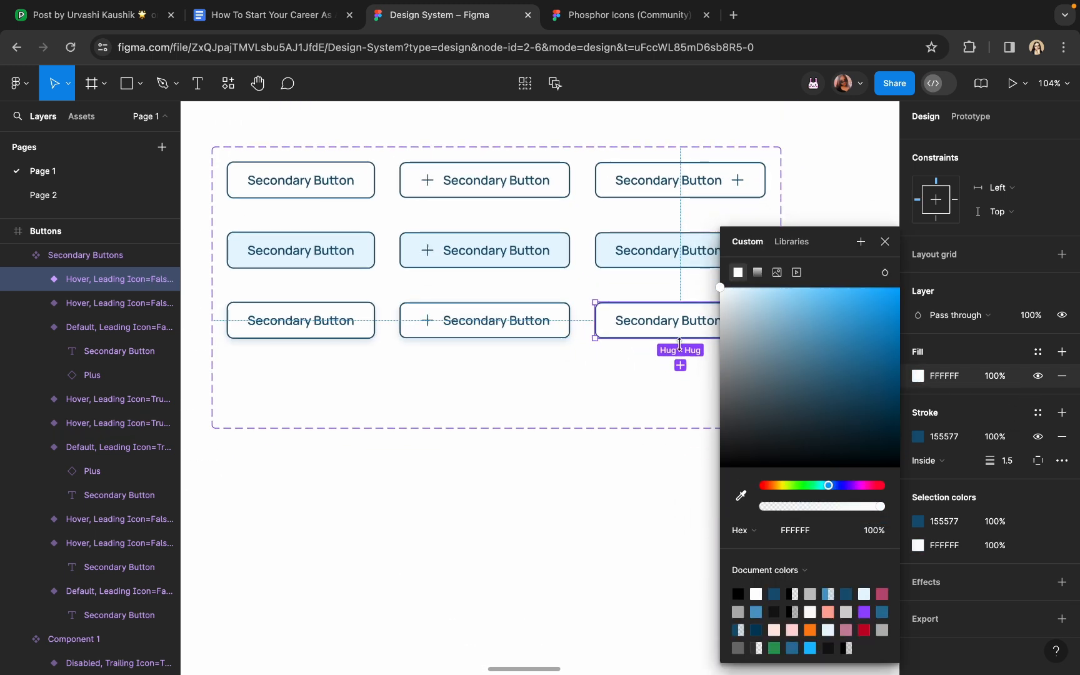
click(1062, 582)
click(917, 606)
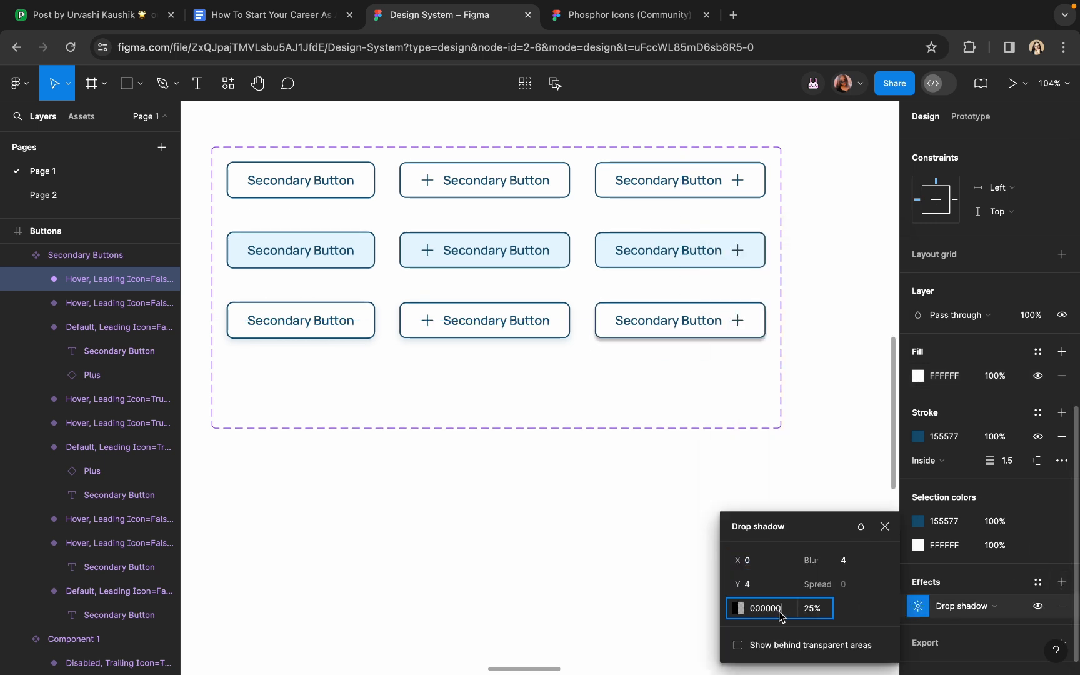
click(779, 614)
click(816, 608)
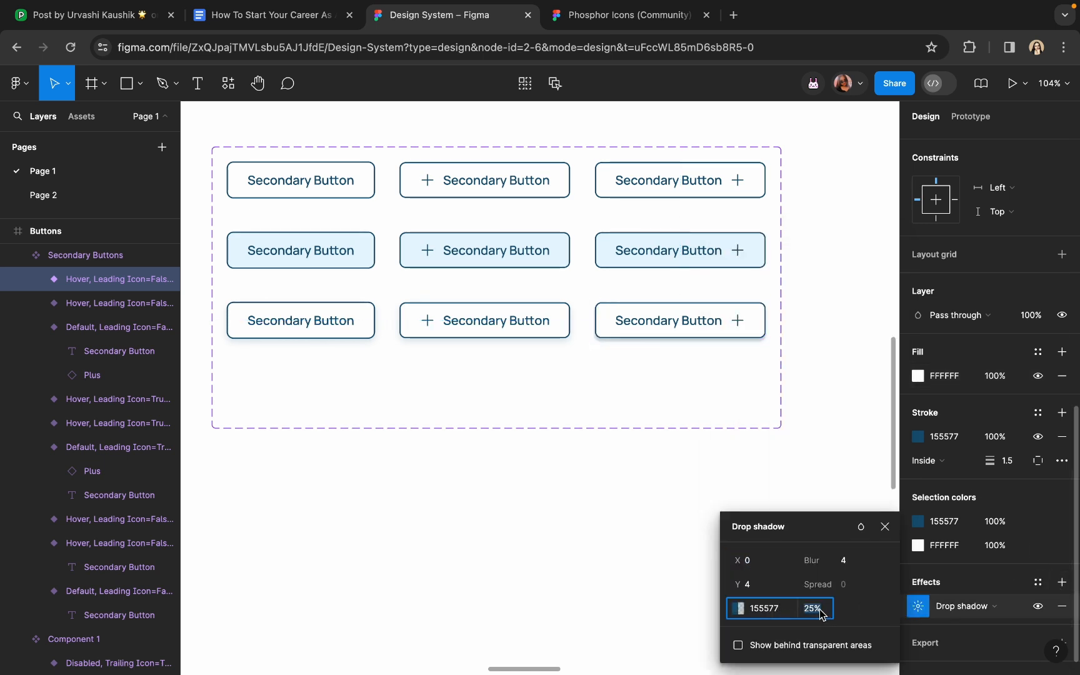
text(15)
key(Return)
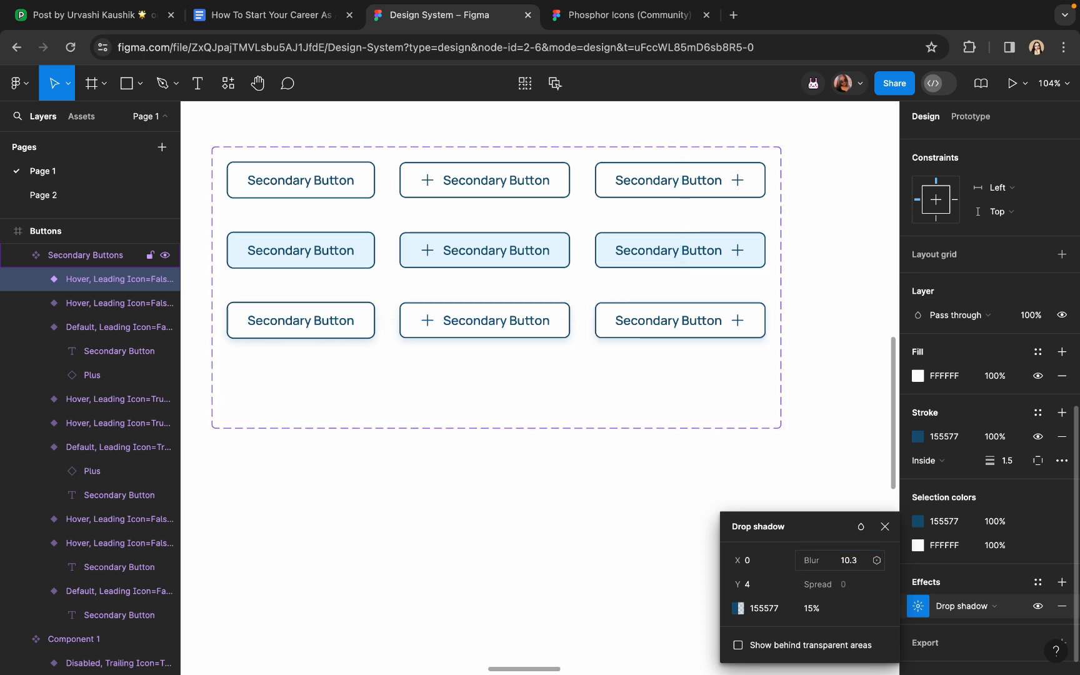
click(819, 403)
scroll(820, 402, down, 5)
scroll(772, 392, up, 5)
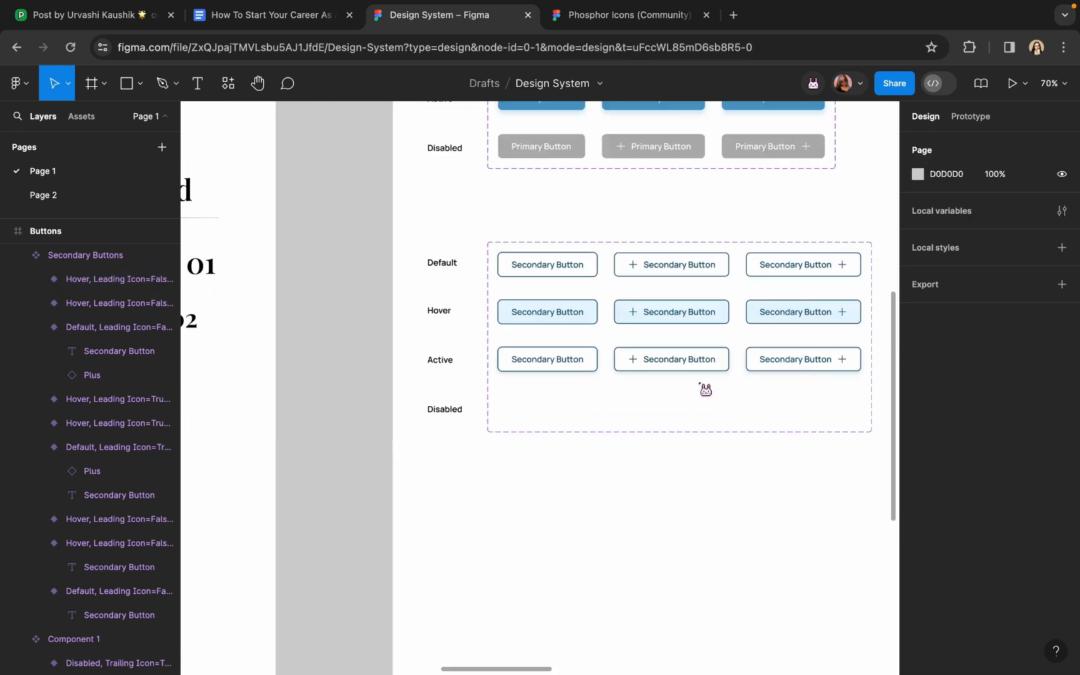
Copy the first Active button into the Disabled row, give it the gray B2B2B2 outline, and hide its shadow
click(458, 403)
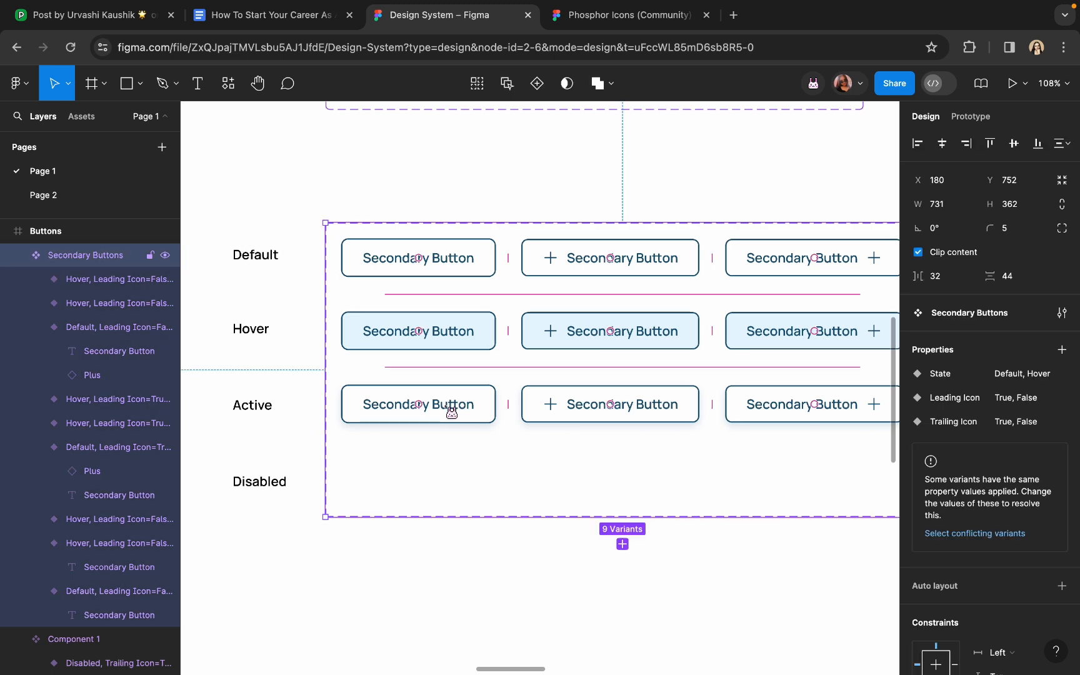
click(452, 408)
drag(420, 453, 424, 484)
scroll(962, 487, down, 8)
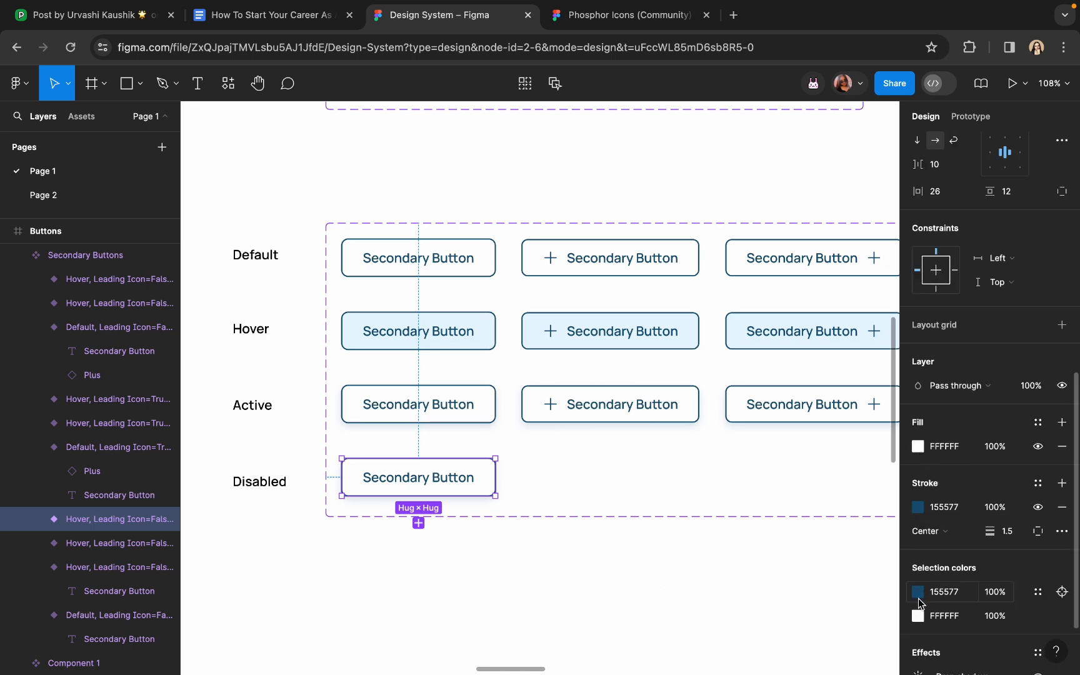
click(918, 595)
click(743, 496)
scroll(625, 466, up, 5)
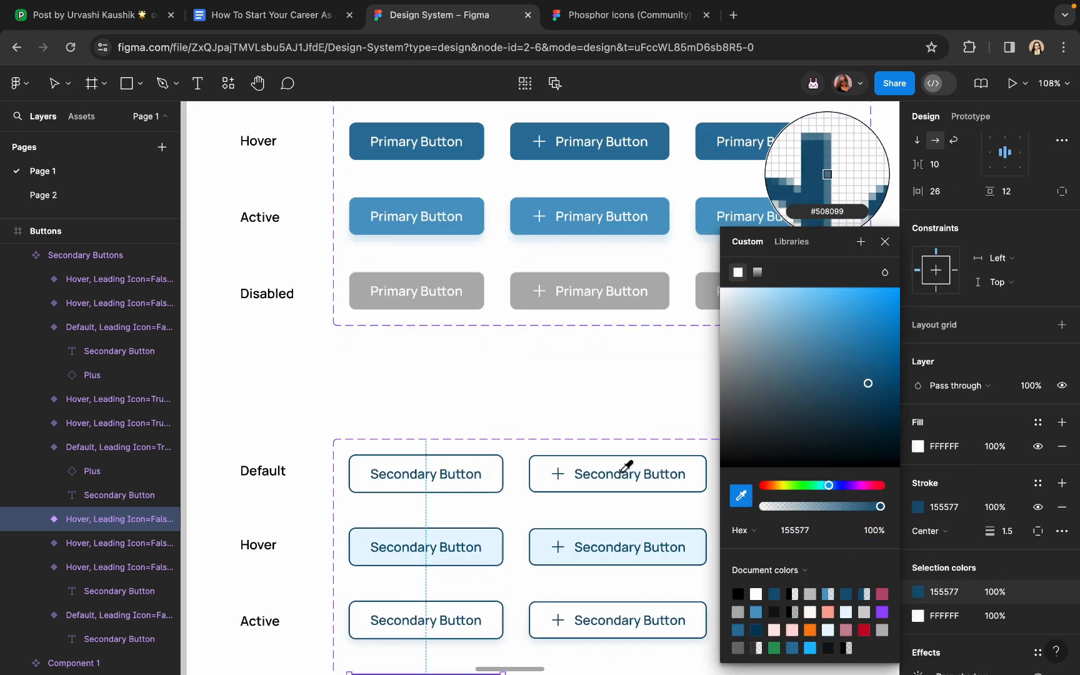
click(479, 295)
scroll(469, 312, down, 4)
scroll(430, 468, up, 3)
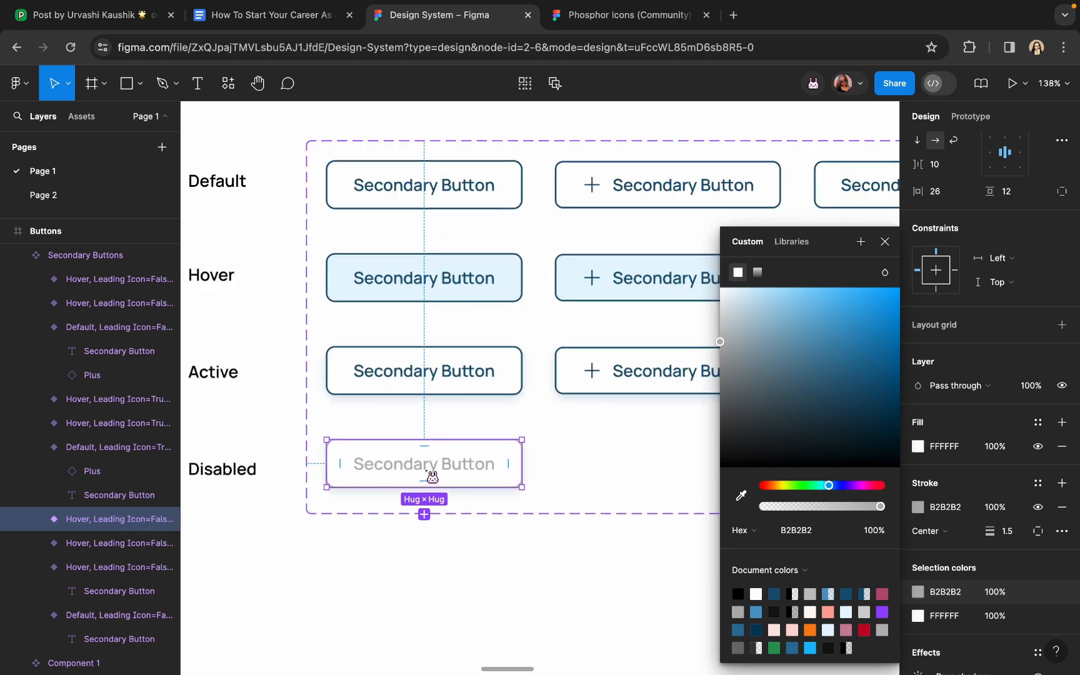
scroll(959, 543, down, 2)
click(1037, 582)
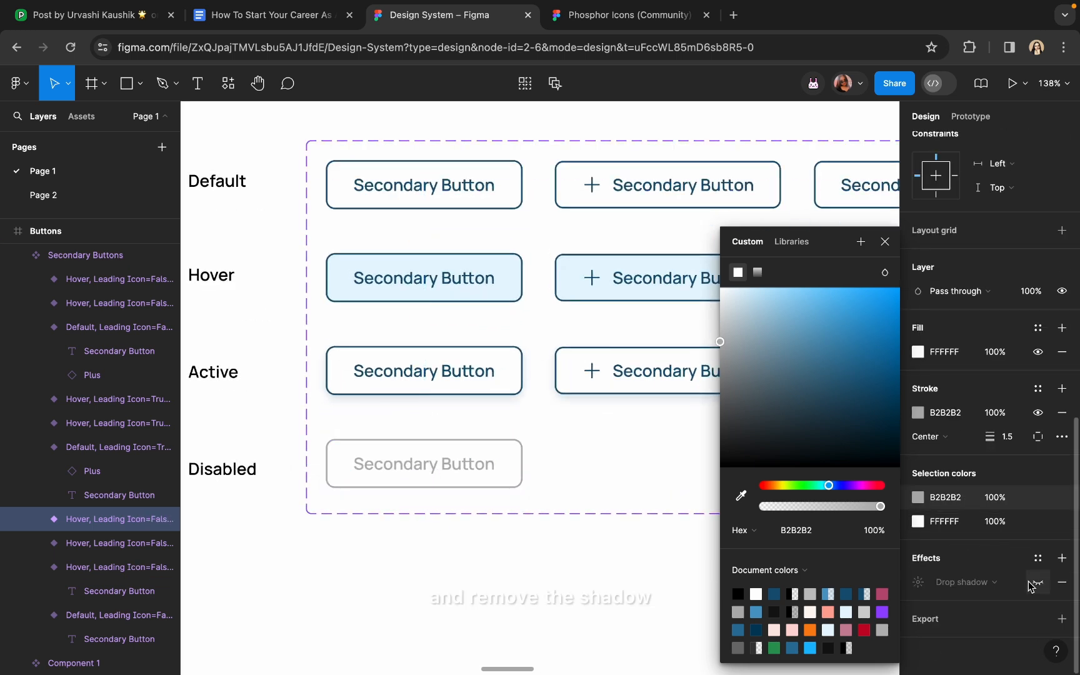
click(610, 578)
Copy the plus-icon Active button into the Disabled row and give it the gray outline
click(638, 391)
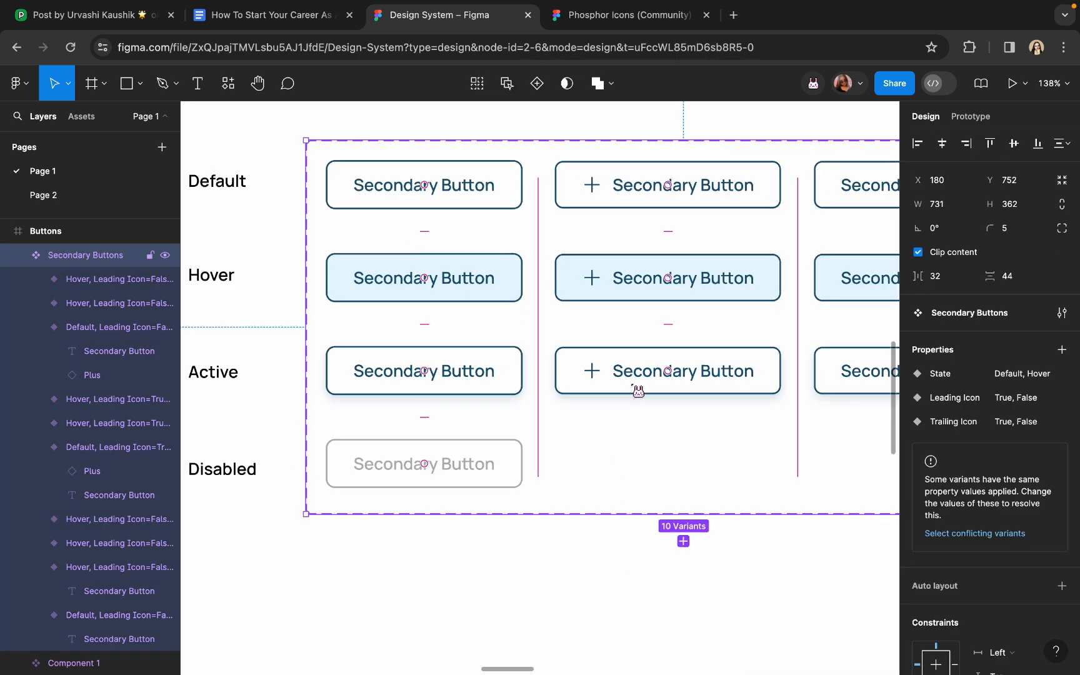
click(638, 391)
drag(660, 387, 661, 481)
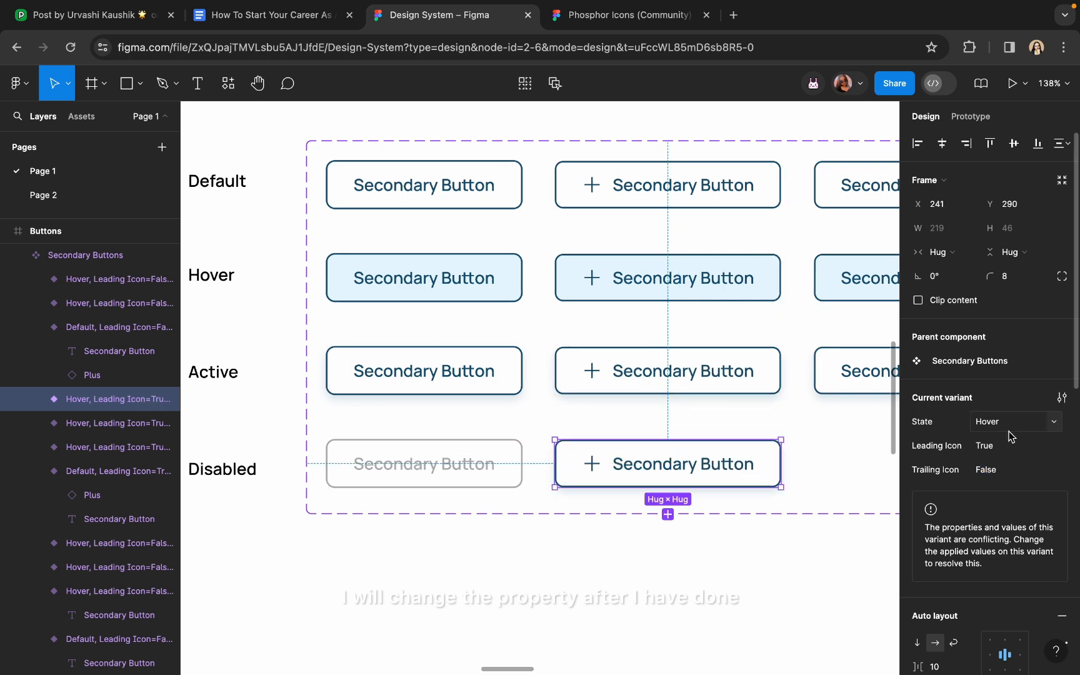
scroll(943, 522, down, 5)
click(917, 500)
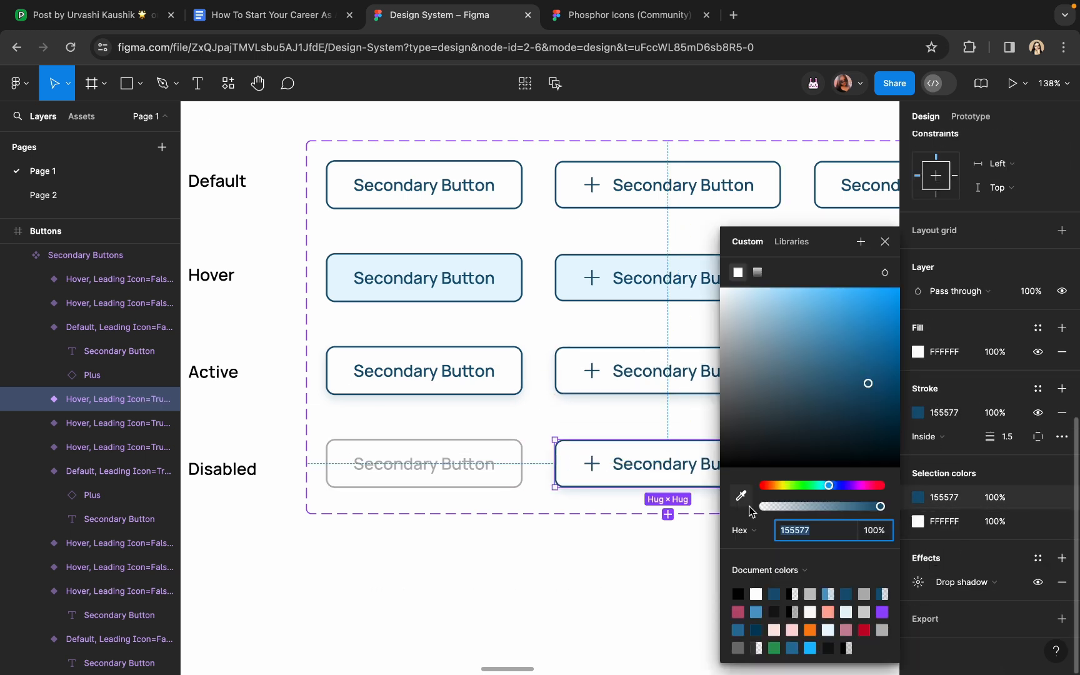
click(741, 495)
scroll(549, 195, up, 5)
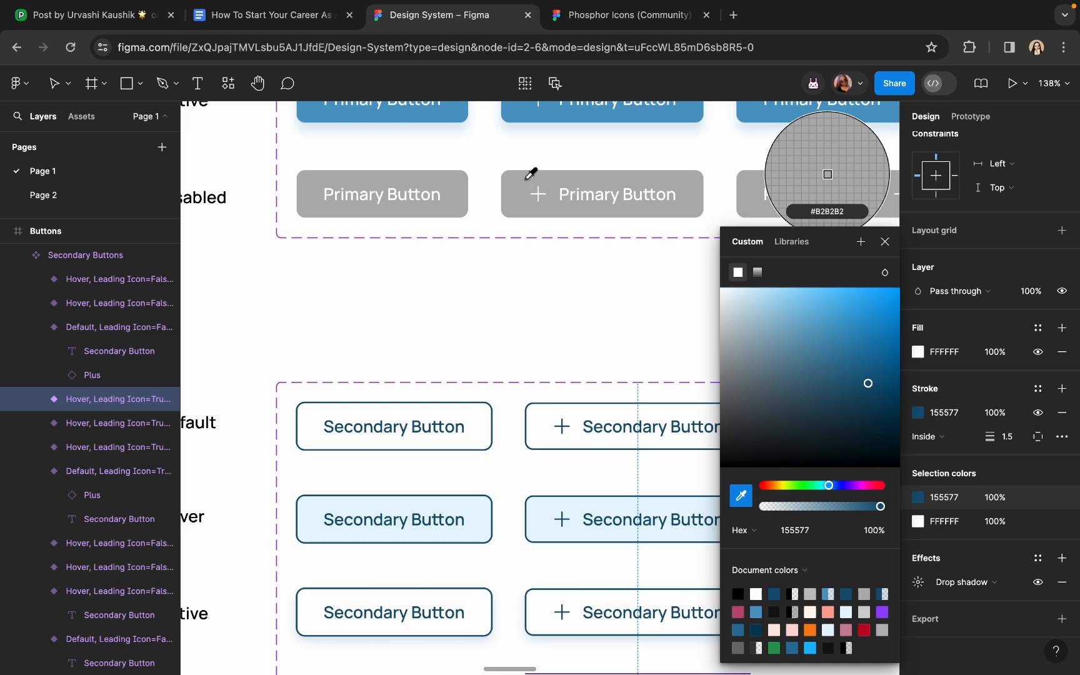
click(531, 174)
scroll(530, 186, down, 5)
scroll(531, 186, right, 2)
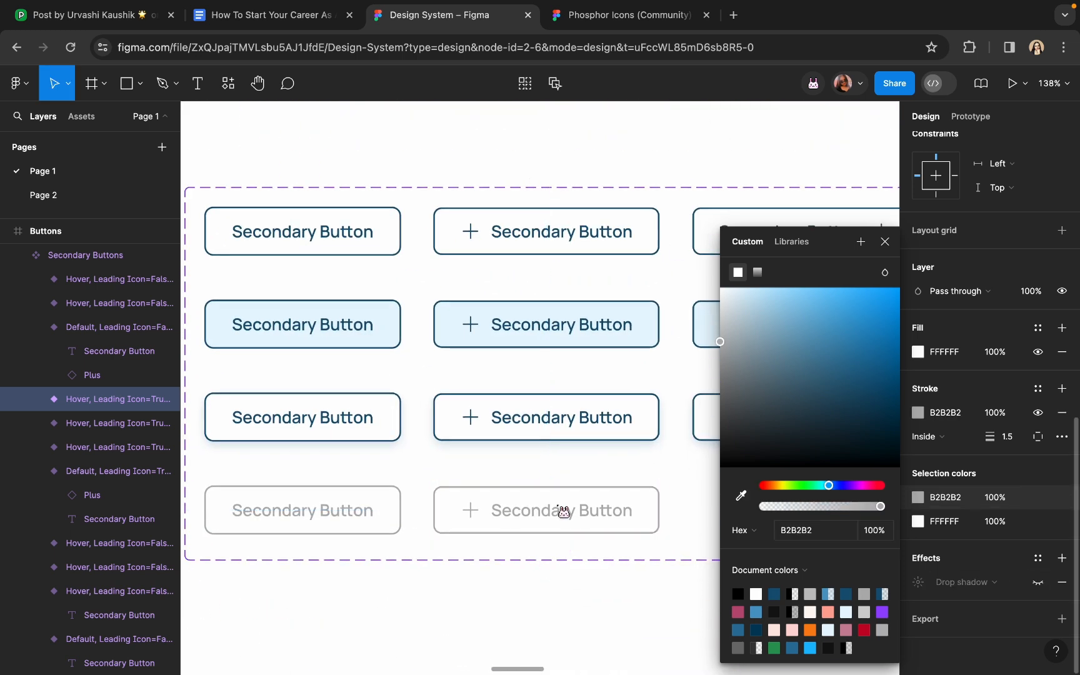
scroll(559, 511, down, 5)
Copy the trailing-icon Active button into the Disabled row, give it the gray outline, and hide its shadow
click(599, 416)
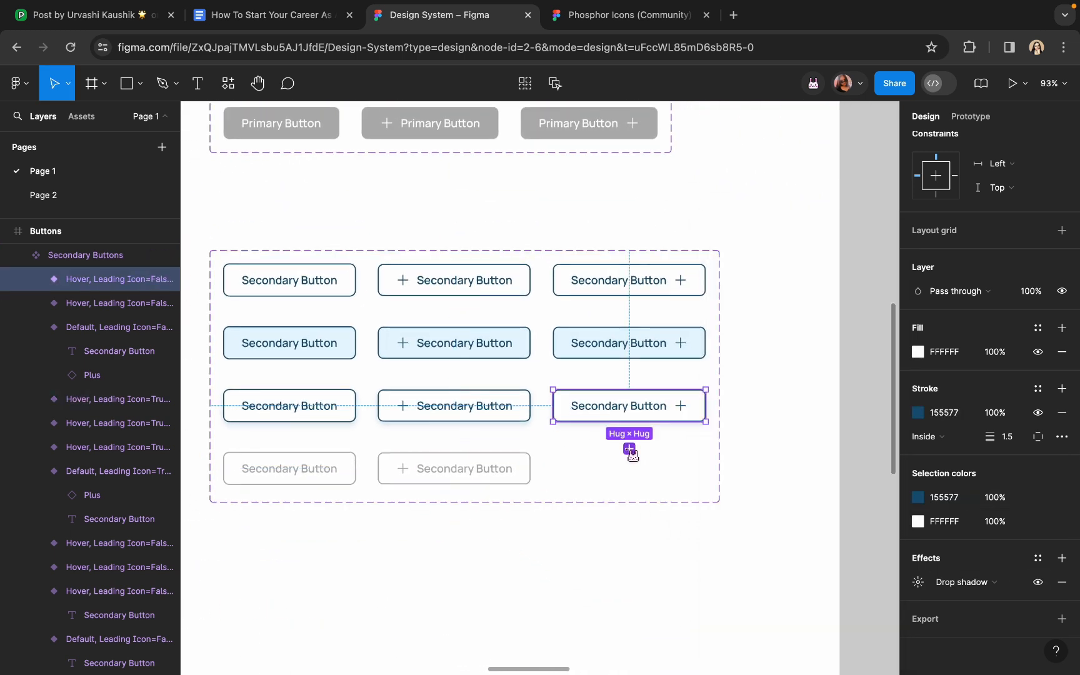
drag(599, 416, 615, 476)
click(915, 497)
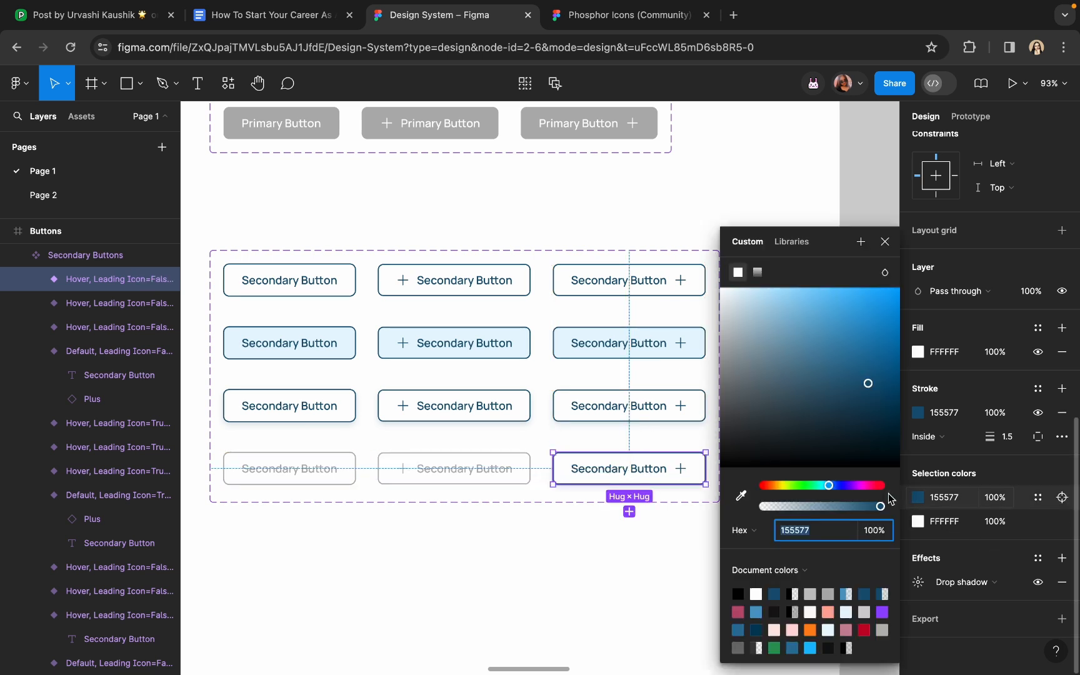
click(742, 497)
click(655, 122)
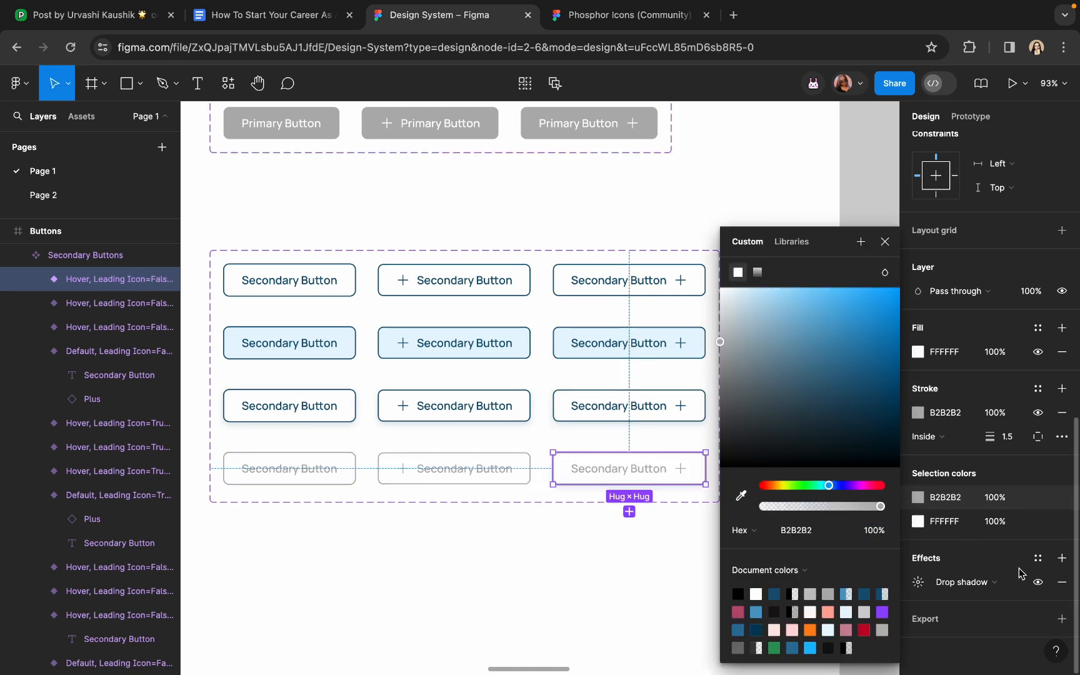
click(1037, 582)
click(620, 575)
scroll(618, 574, down, 1)
scroll(617, 573, left, 1)
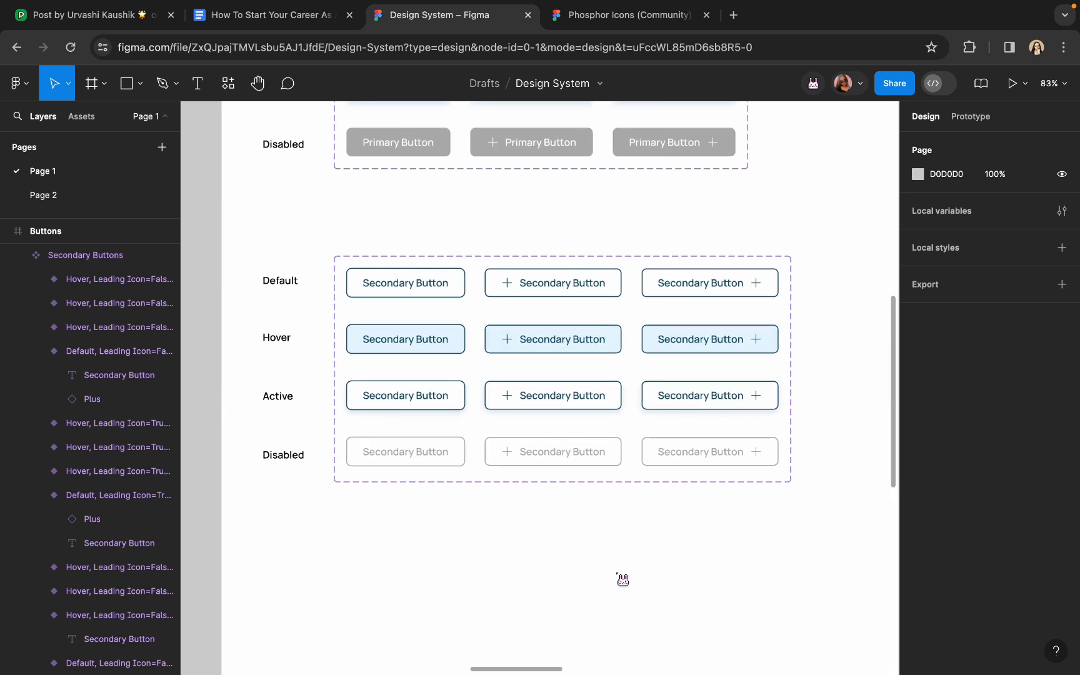
scroll(415, 366, up, 3)
Set the State property of all three Active-row secondary variants to Active
scroll(415, 365, down, 2)
click(409, 403)
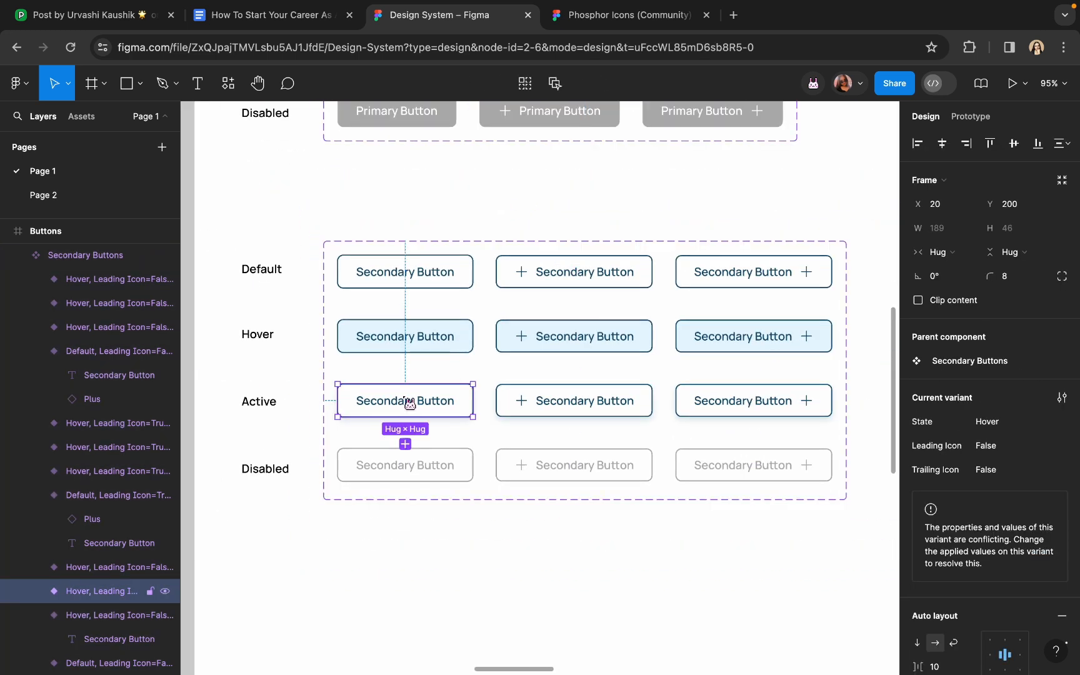
click(1000, 427)
text(A)
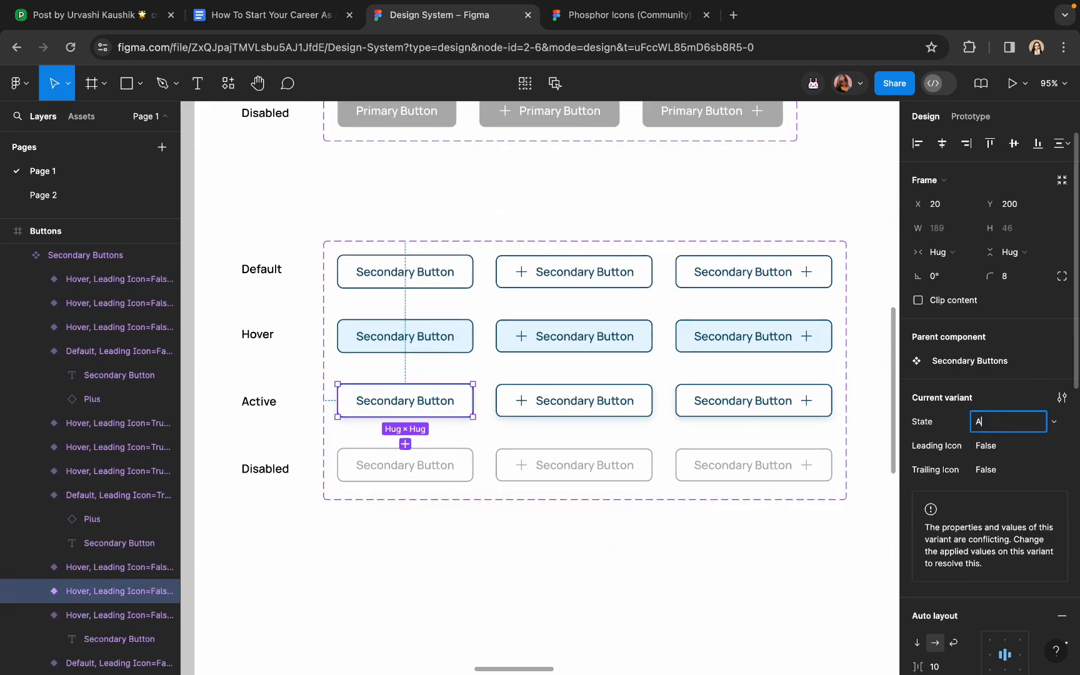
text(ctive)
key(Return)
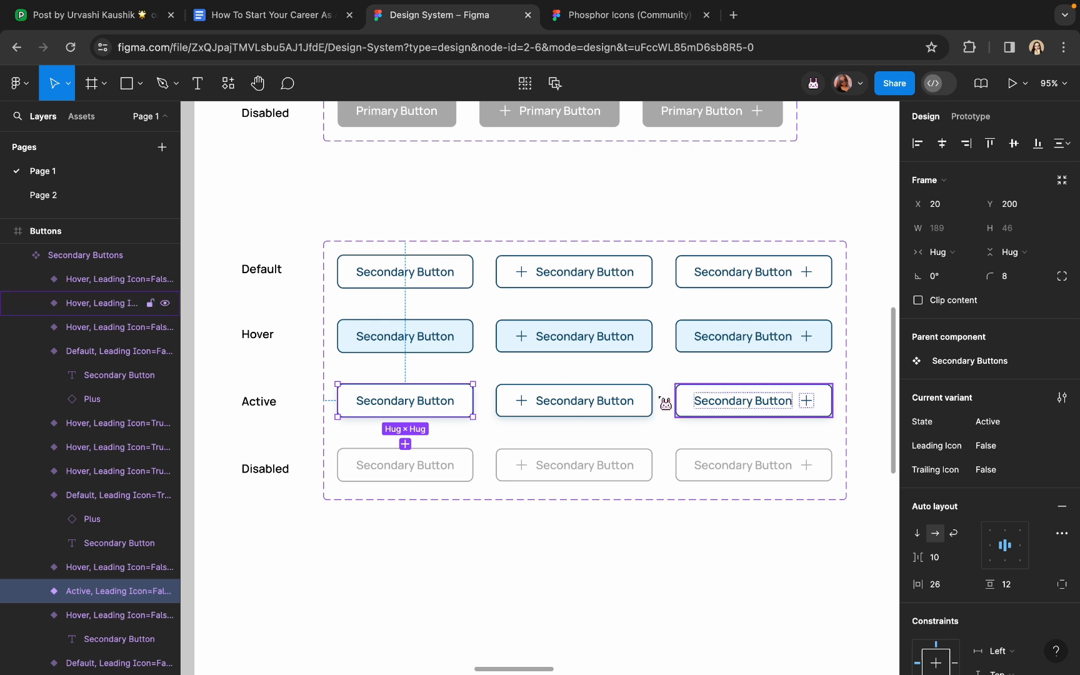
click(634, 408)
click(990, 423)
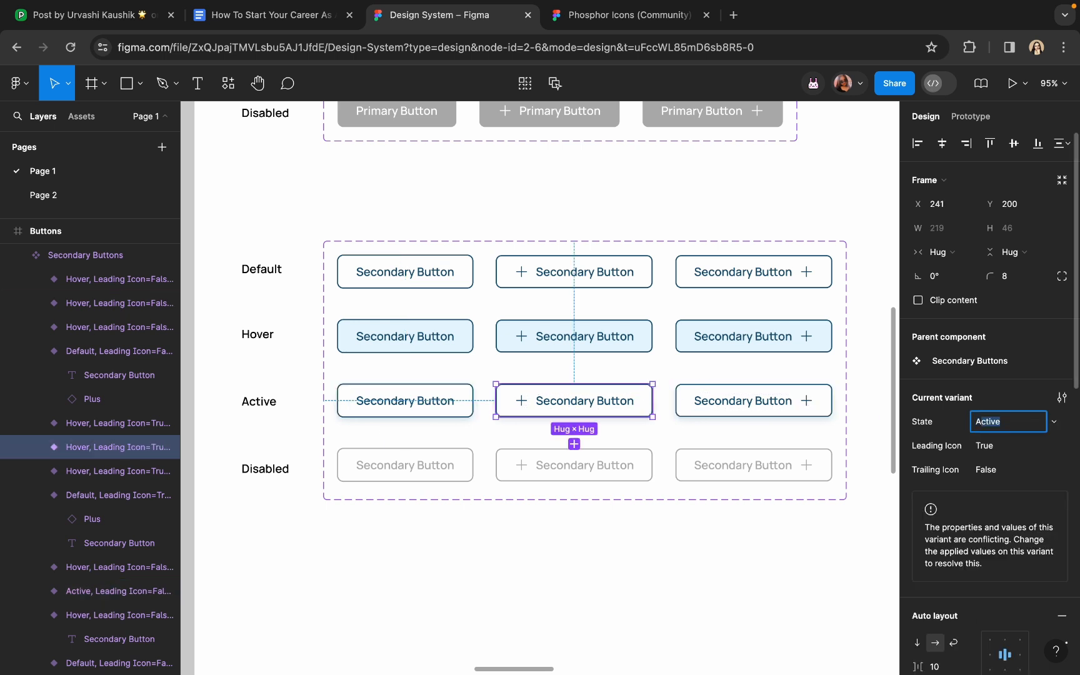
text(Activ)
key(Return)
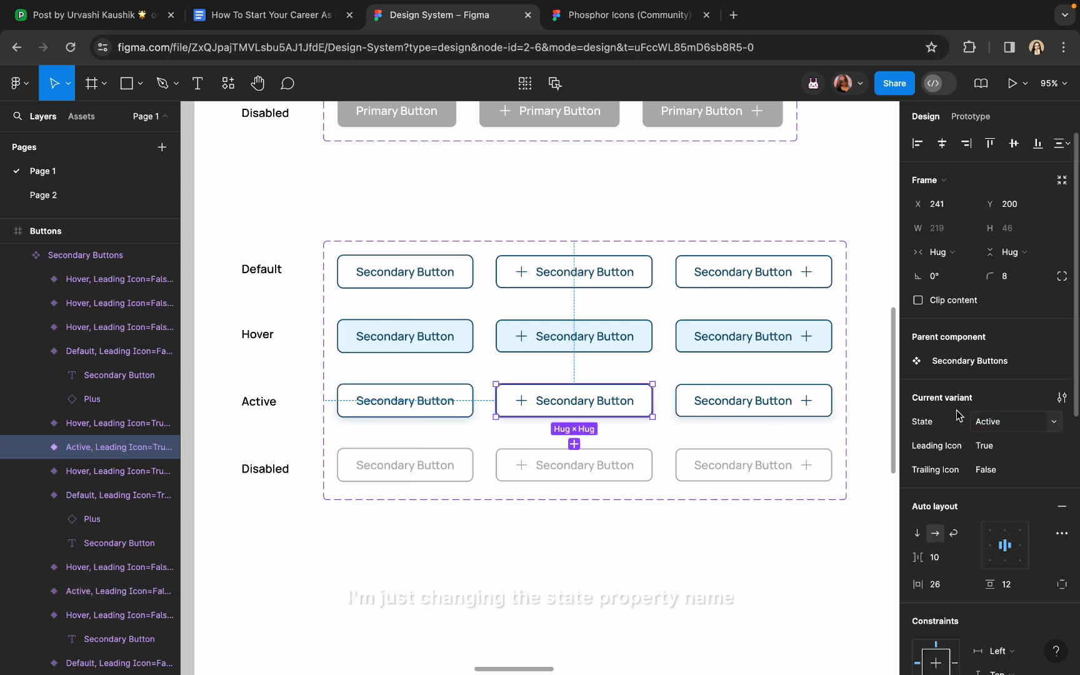
click(814, 404)
click(997, 432)
text(Act)
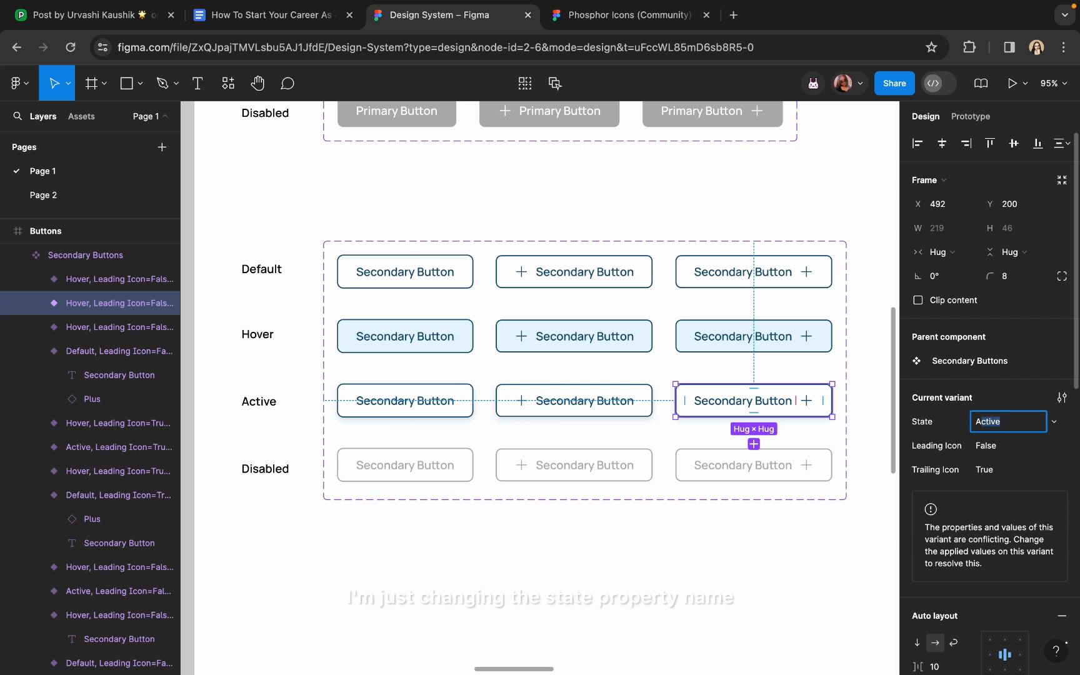
key(Return)
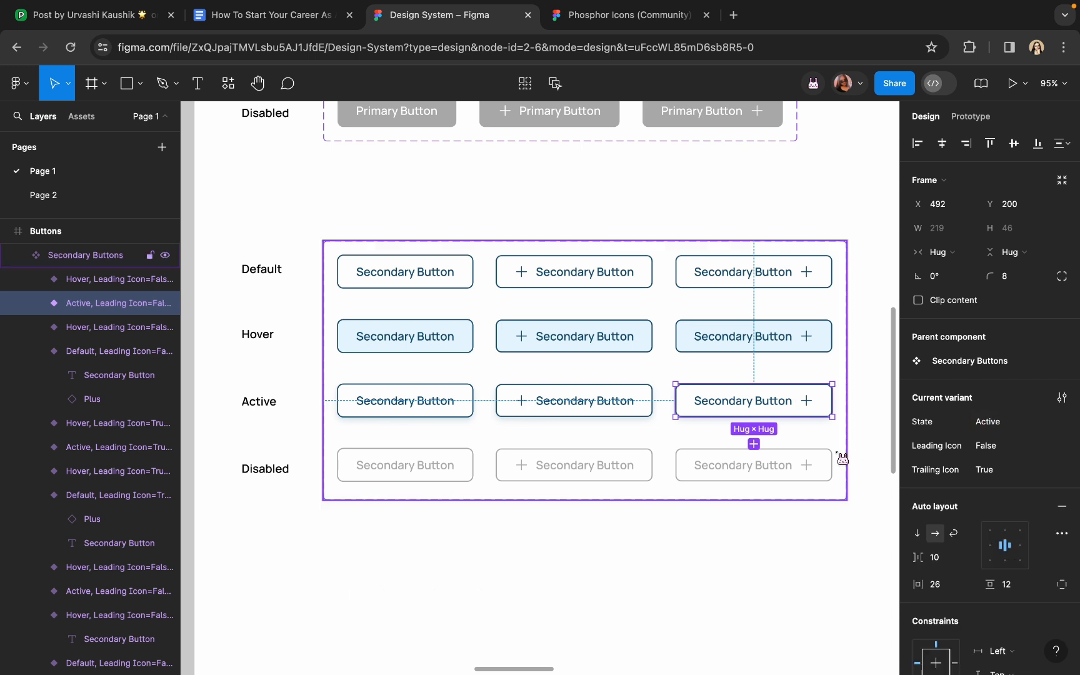
Set the State property of all three Disabled-row secondary variants to Disabled
click(794, 478)
click(994, 422)
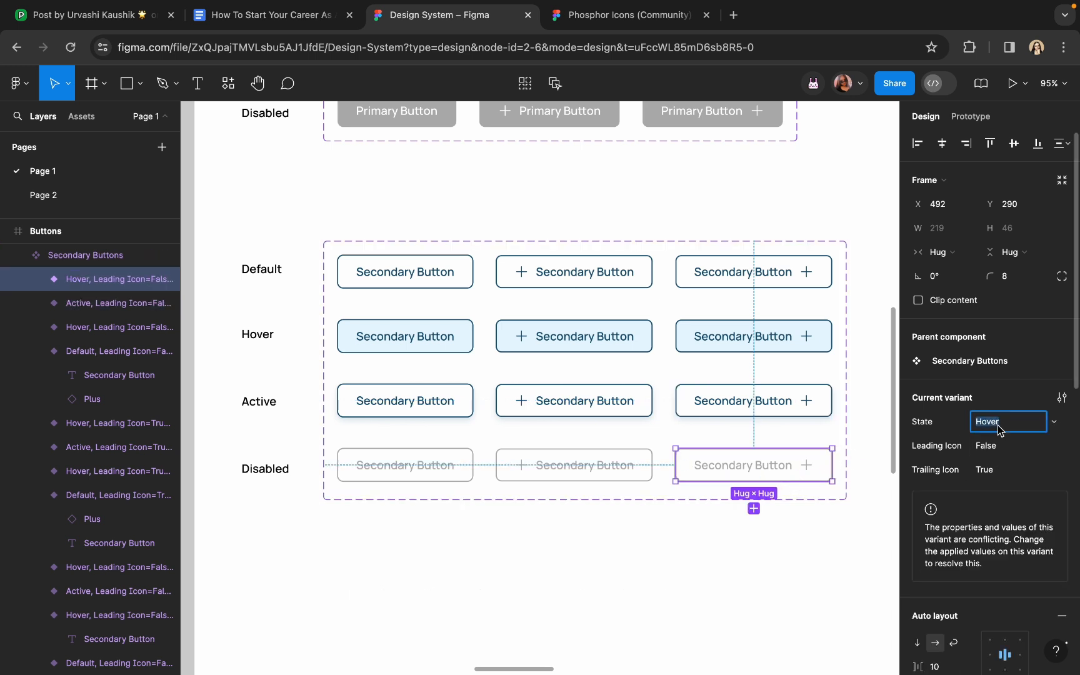
text(Desi)
text(abled)
key(BackSpace)
key(BackSpace)
key(BackSpace)
key(BackSpace)
key(BackSpace)
key(BackSpace)
key(BackSpace)
key(BackSpace)
text(isabled)
key(Return)
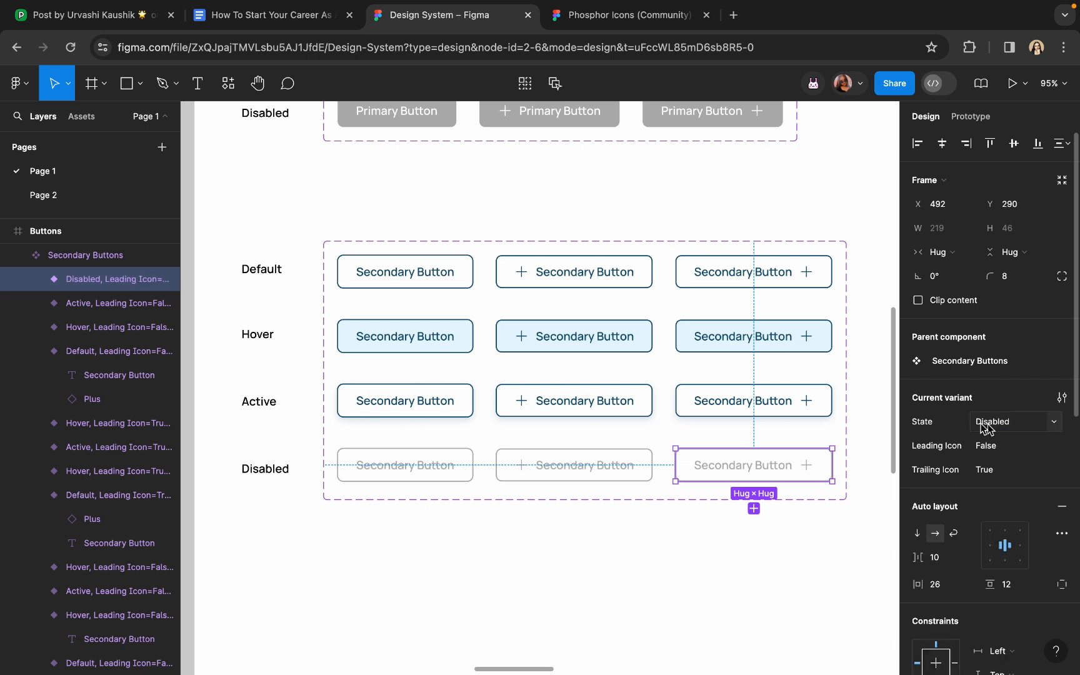
click(622, 465)
click(985, 422)
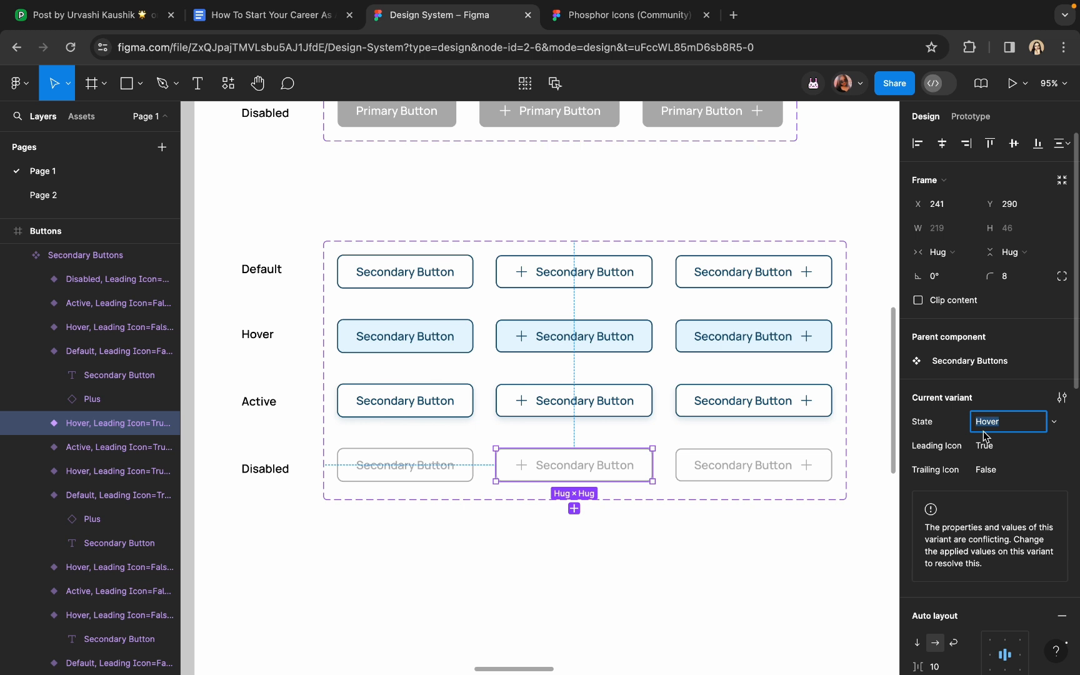
text(Disabled)
key(Return)
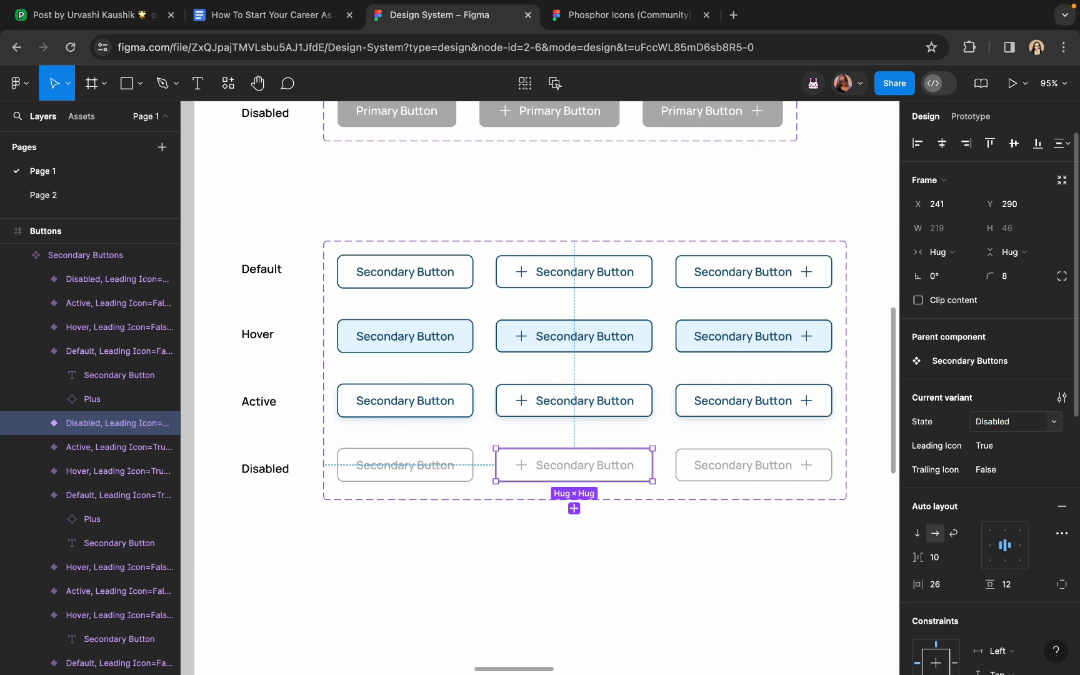
click(440, 471)
click(1013, 422)
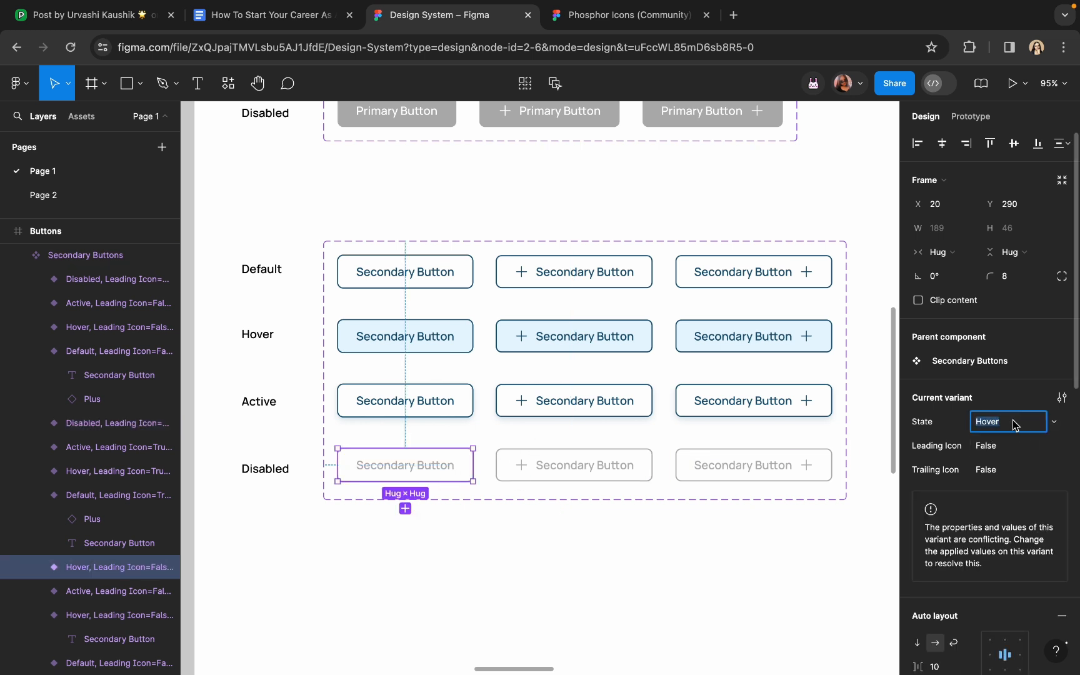
text(Disabled)
key(Tab)
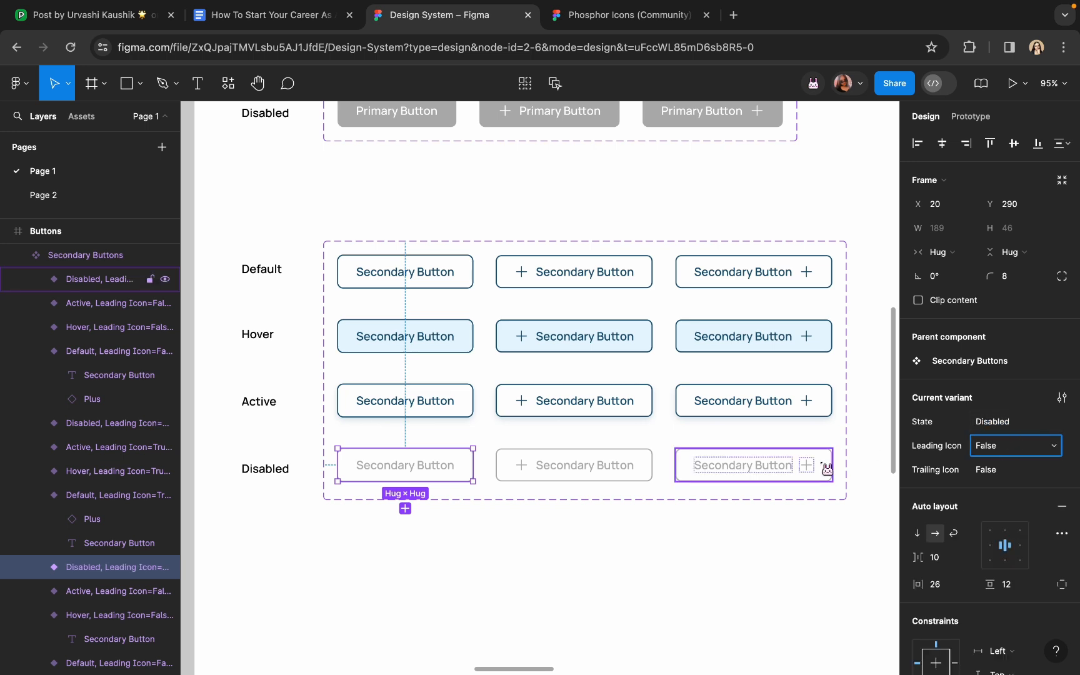
click(711, 537)
Drag the Buttons frame's bottom edge up until its height reads 1194
scroll(743, 542, down, 3)
click(636, 410)
scroll(636, 410, down, 5)
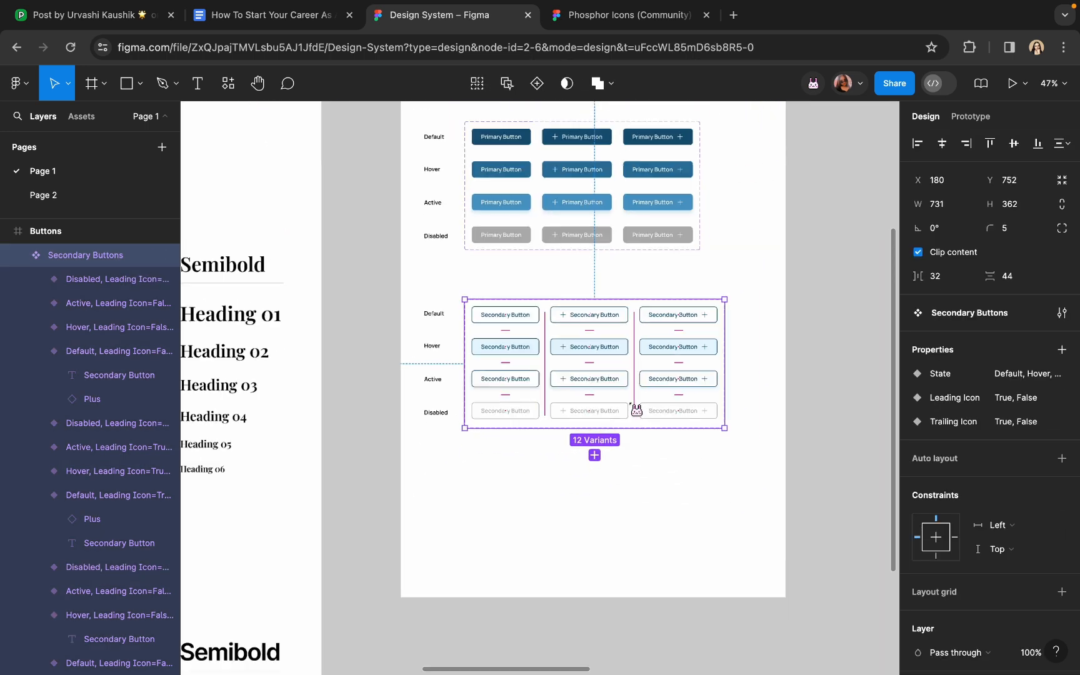
scroll(515, 315, right, 1)
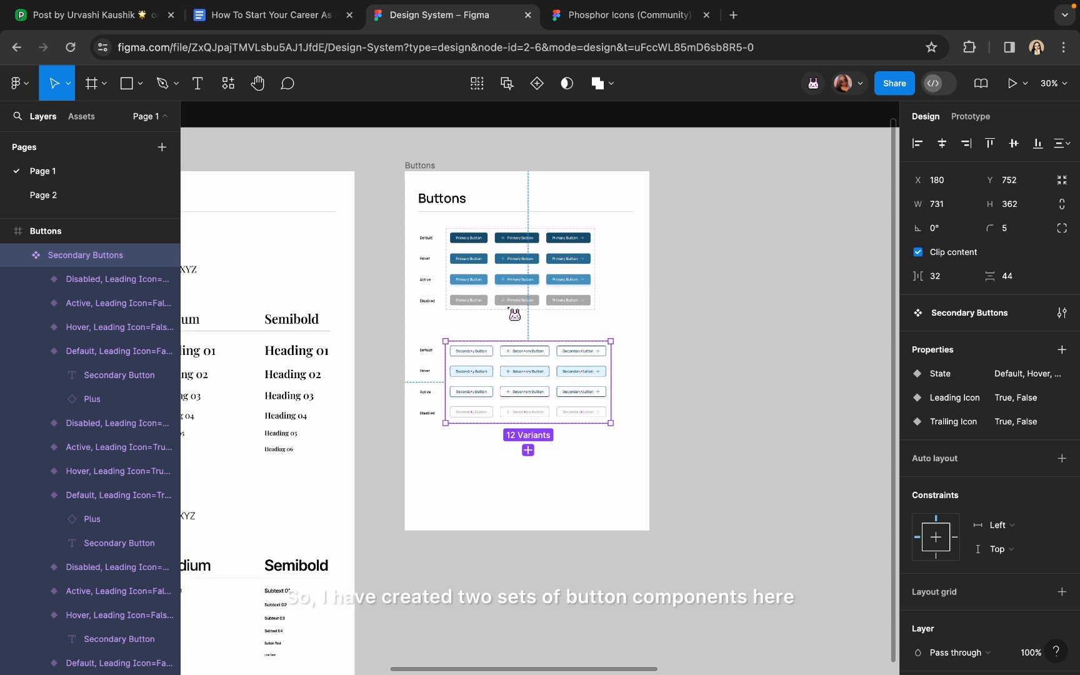
click(416, 166)
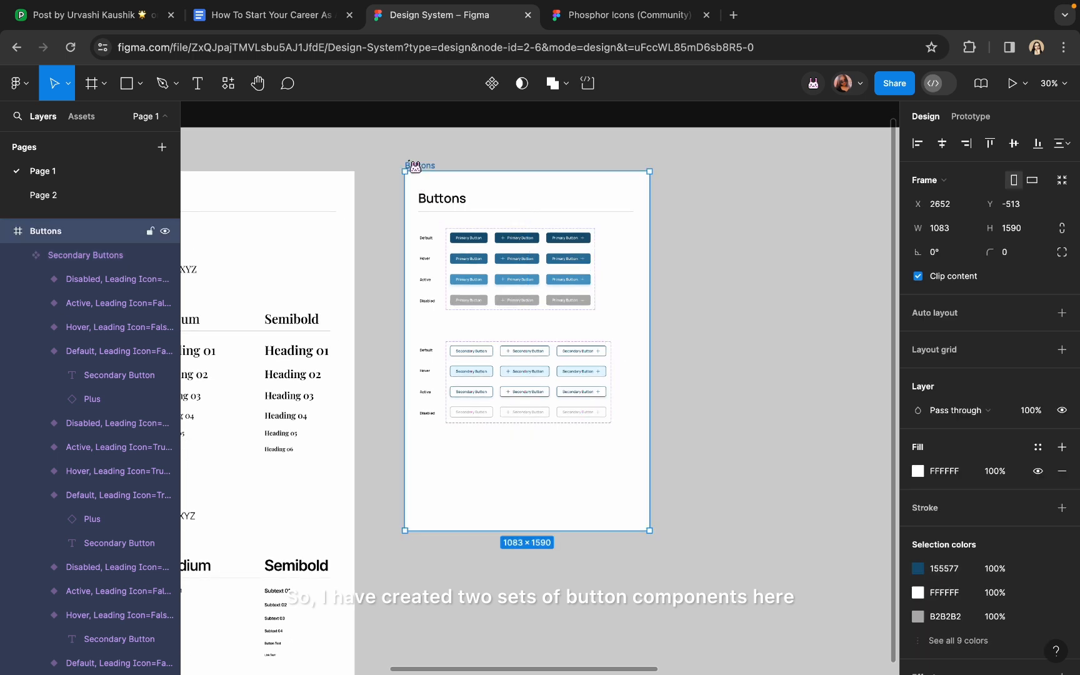
drag(507, 528, 512, 441)
click(478, 482)
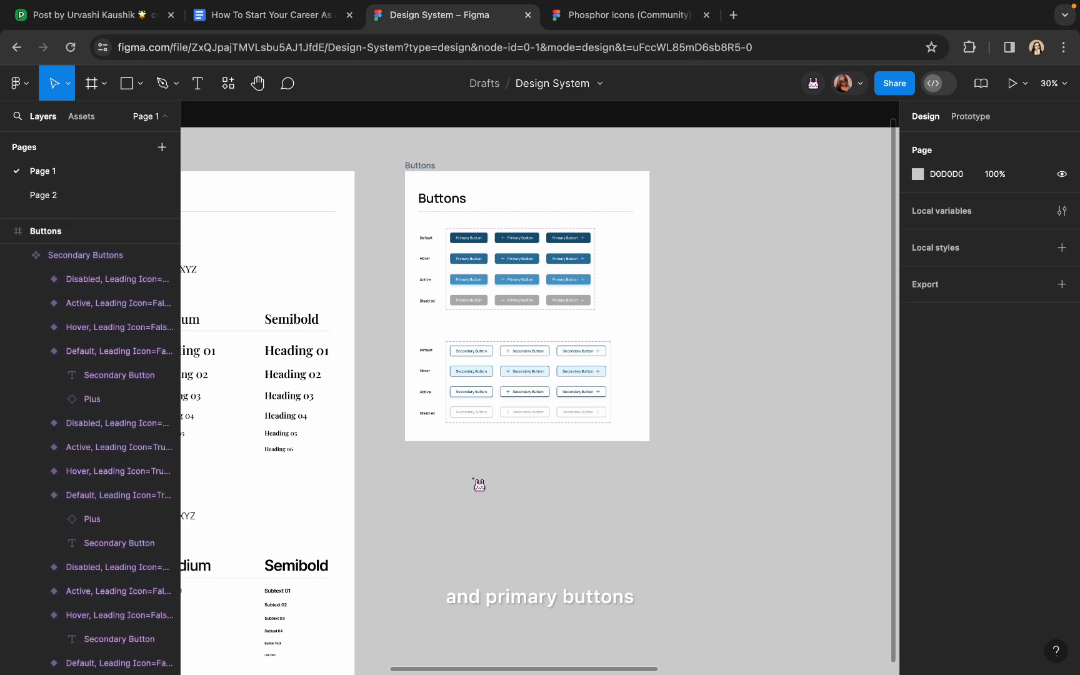
scroll(477, 482, up, 2)
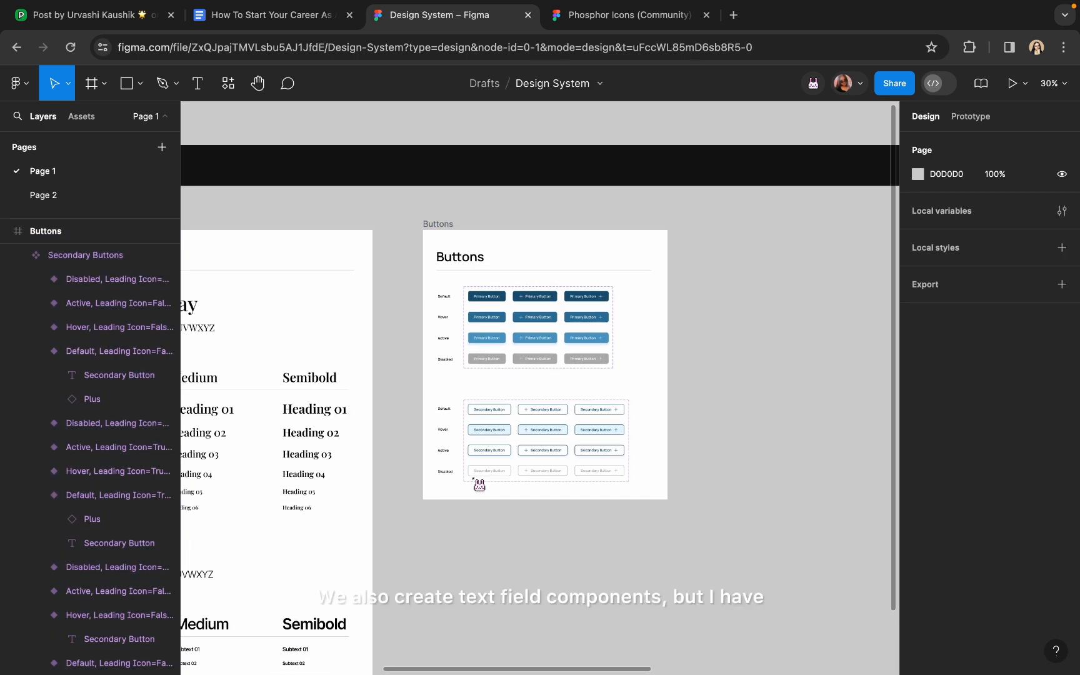
scroll(505, 398, up, 5)
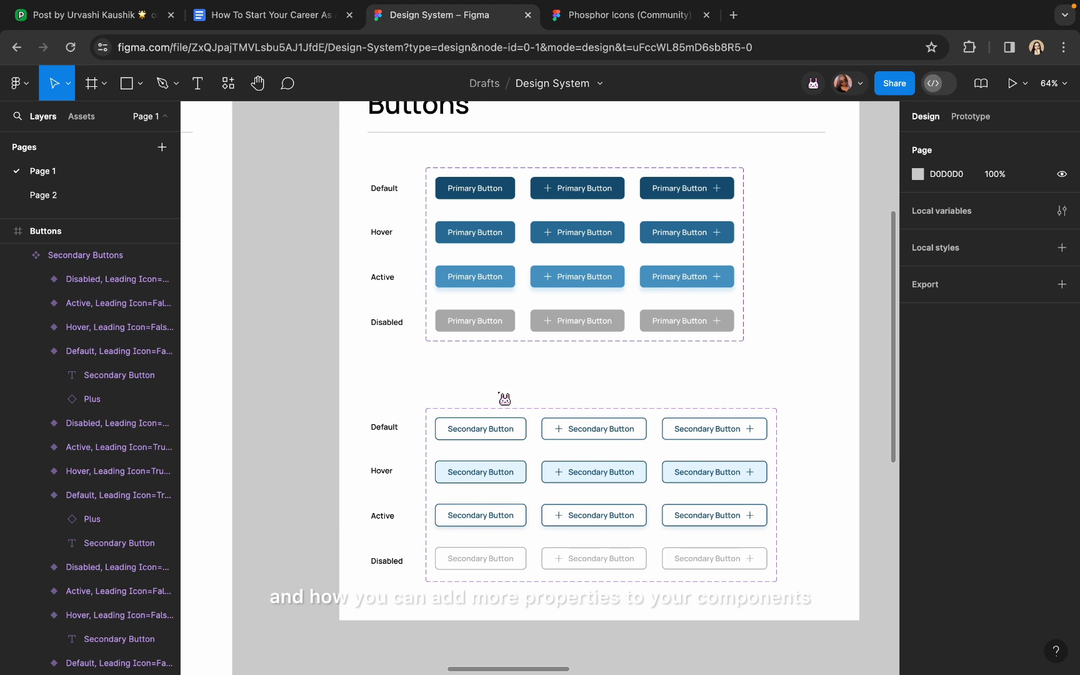
click(475, 347)
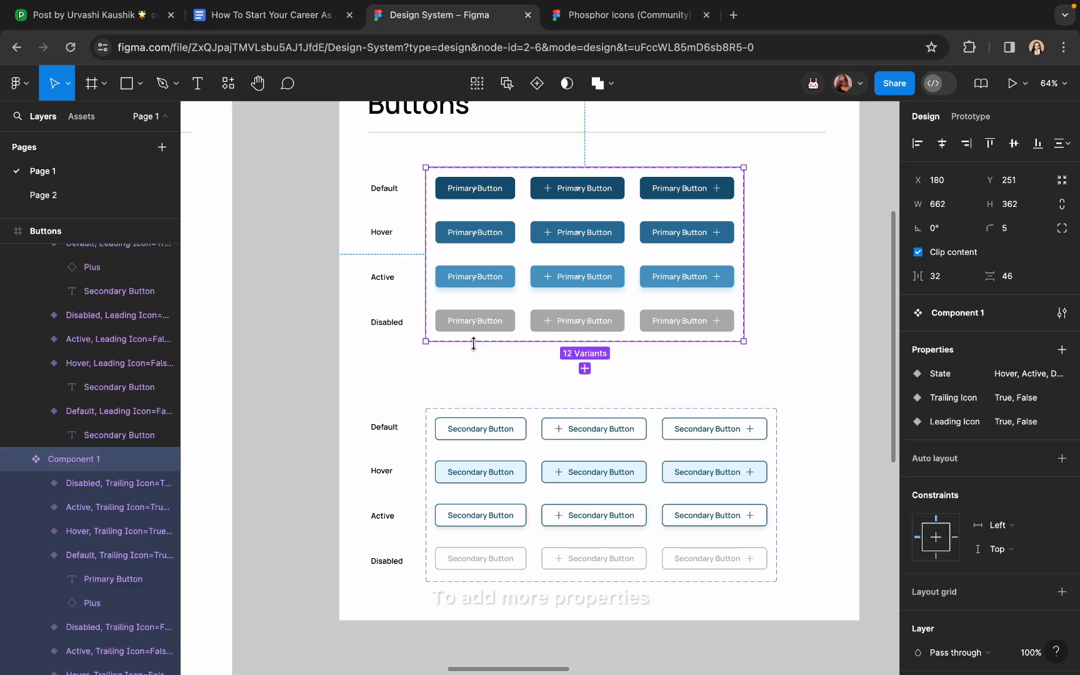
click(1062, 350)
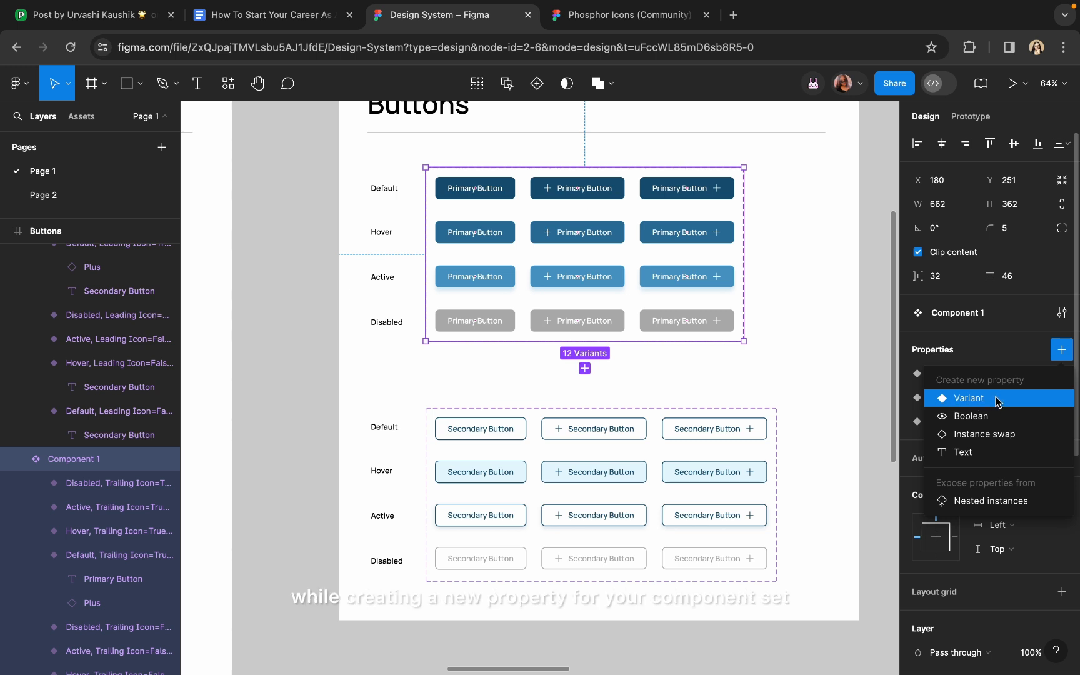
click(838, 378)
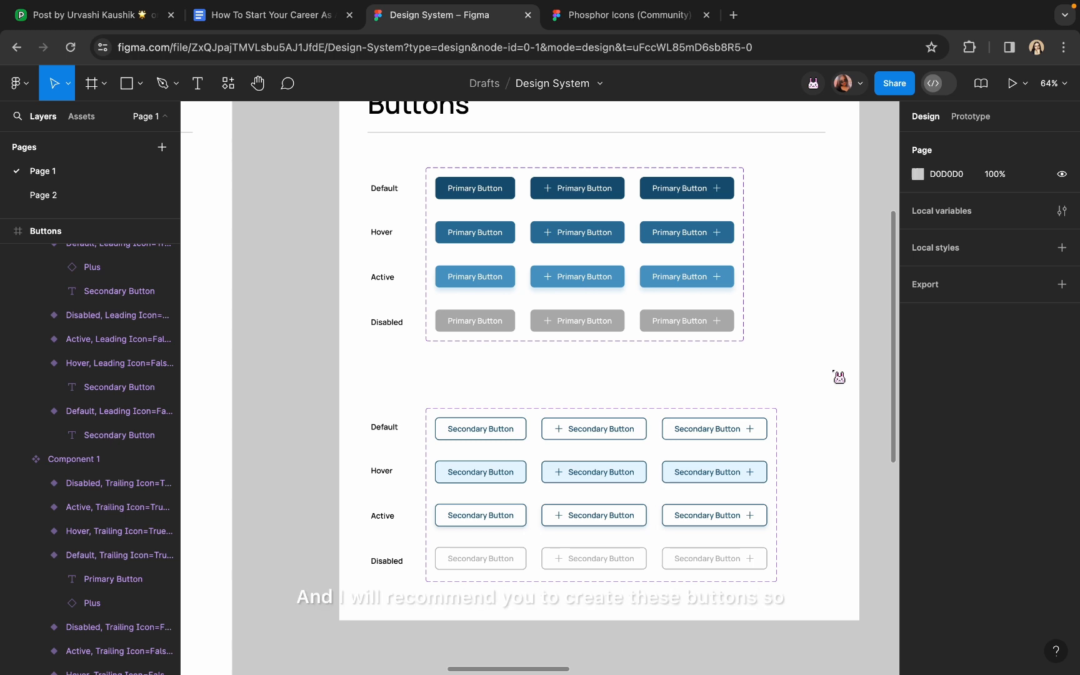
scroll(810, 370, down, 5)
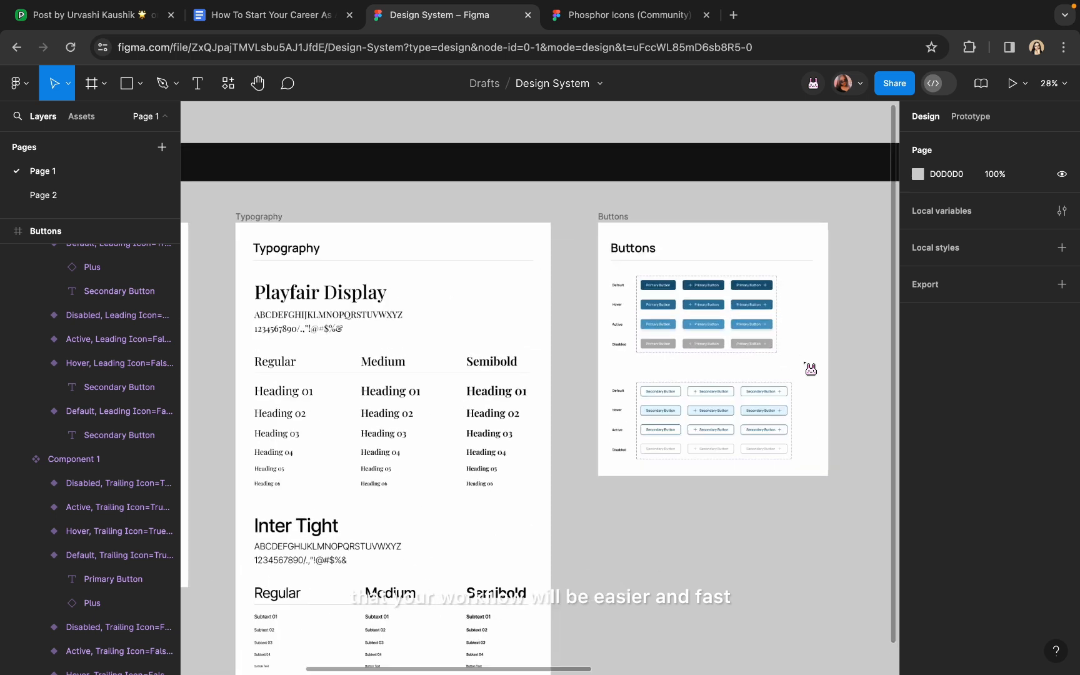
scroll(810, 369, up, 1)
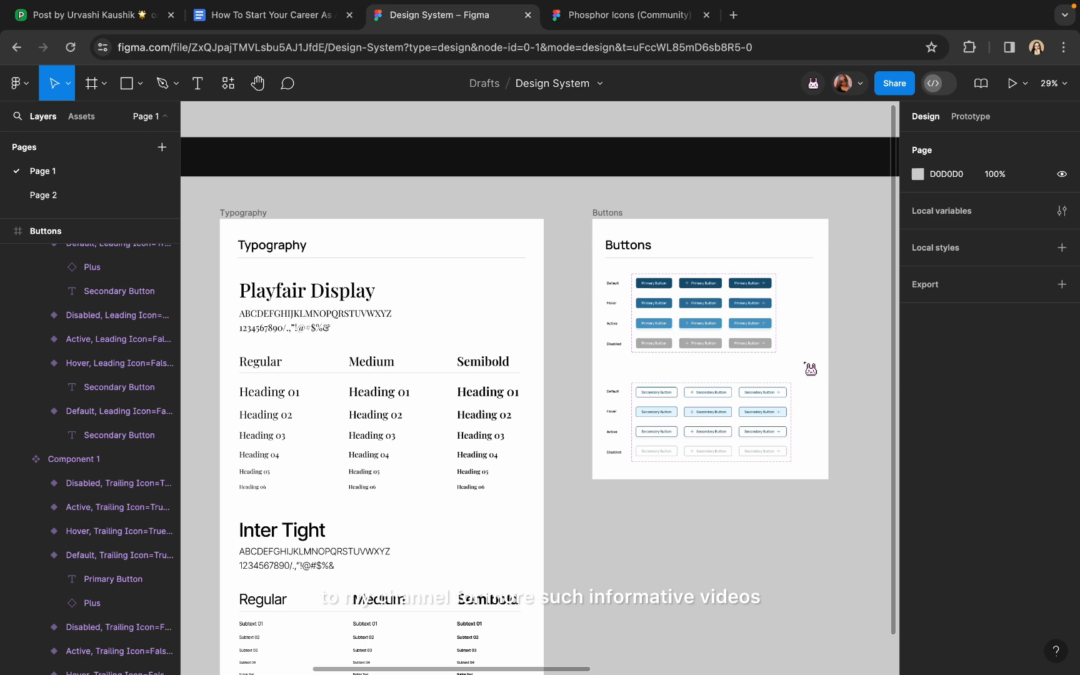
scroll(811, 368, right, 5)
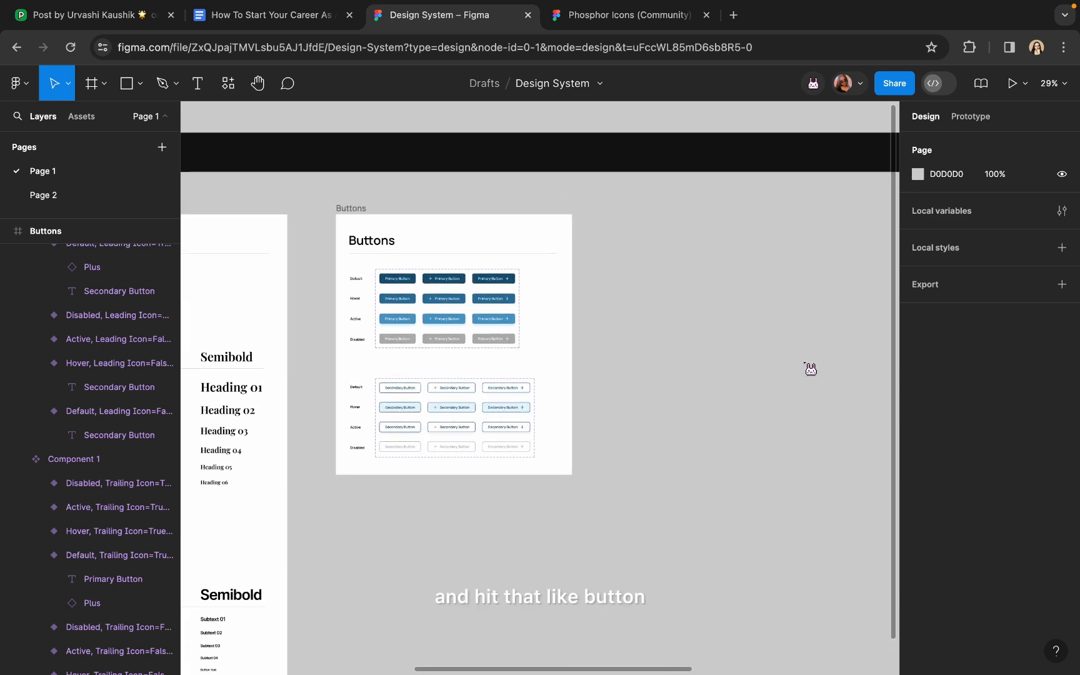
scroll(810, 369, down, 3)
scroll(811, 369, right, 2)
scroll(770, 311, right, 2)
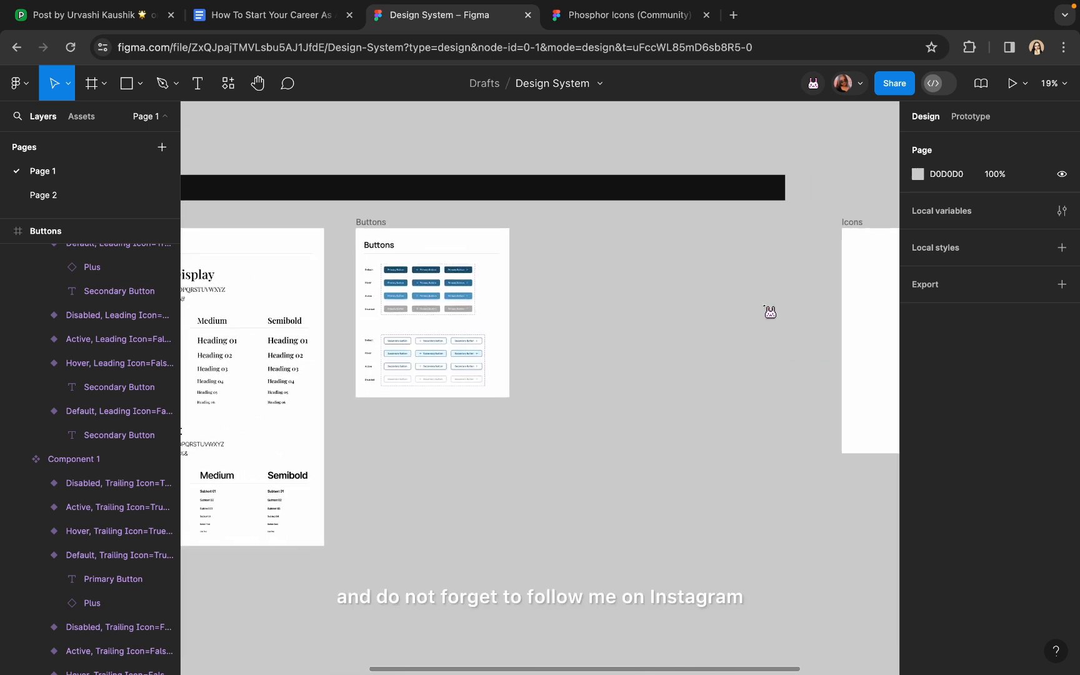
scroll(770, 311, right, 1)
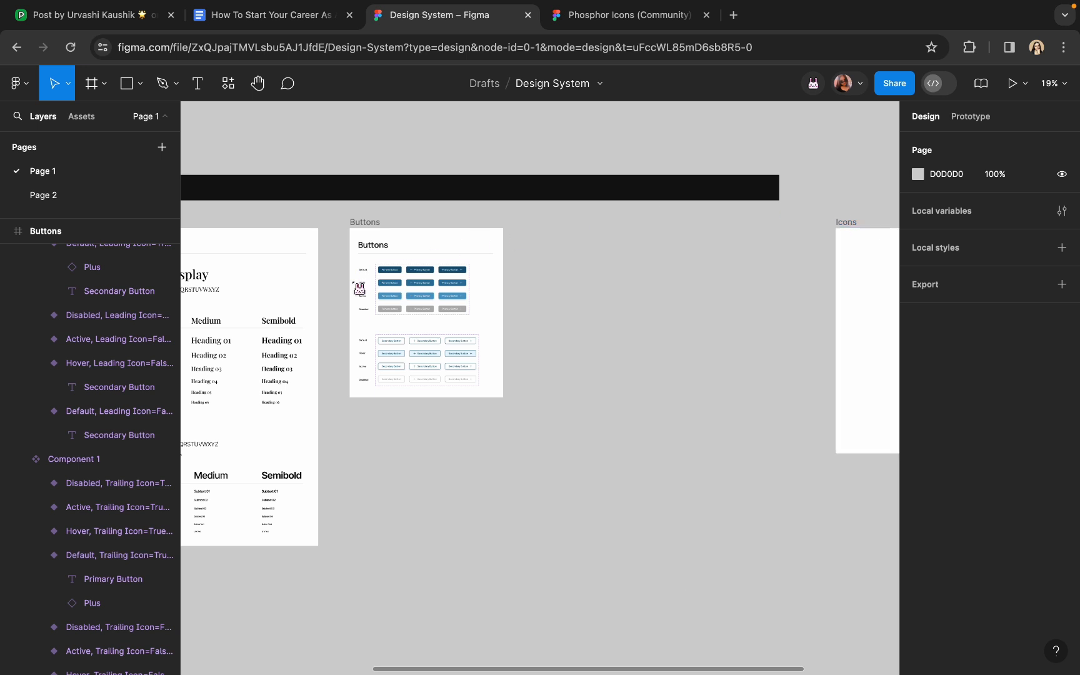
scroll(359, 288, up, 3)
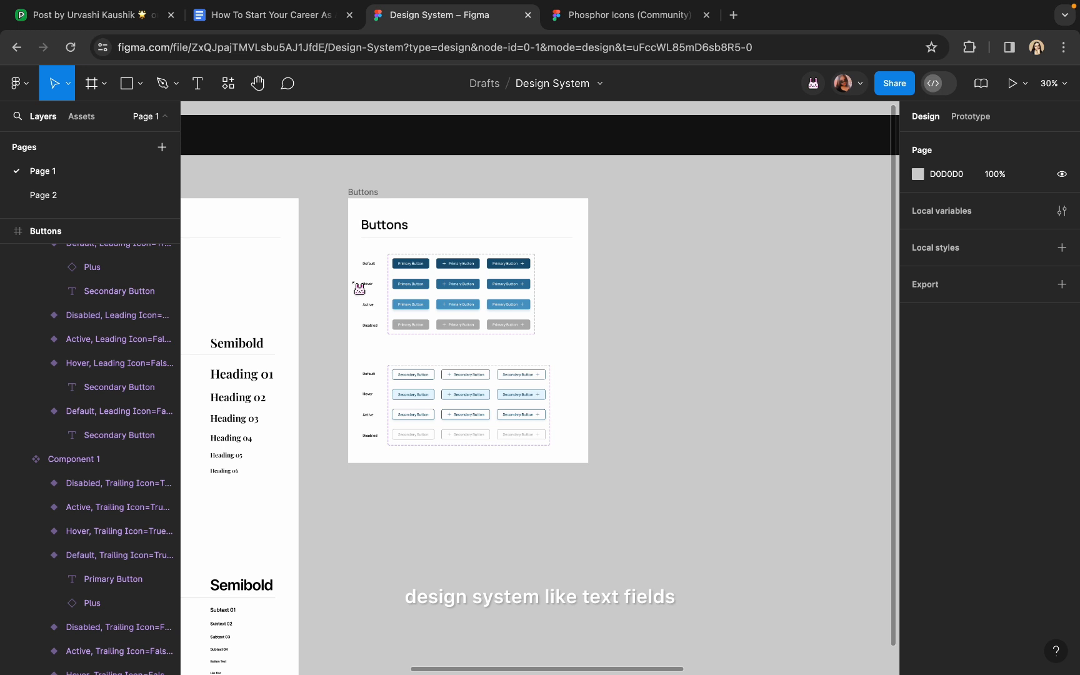